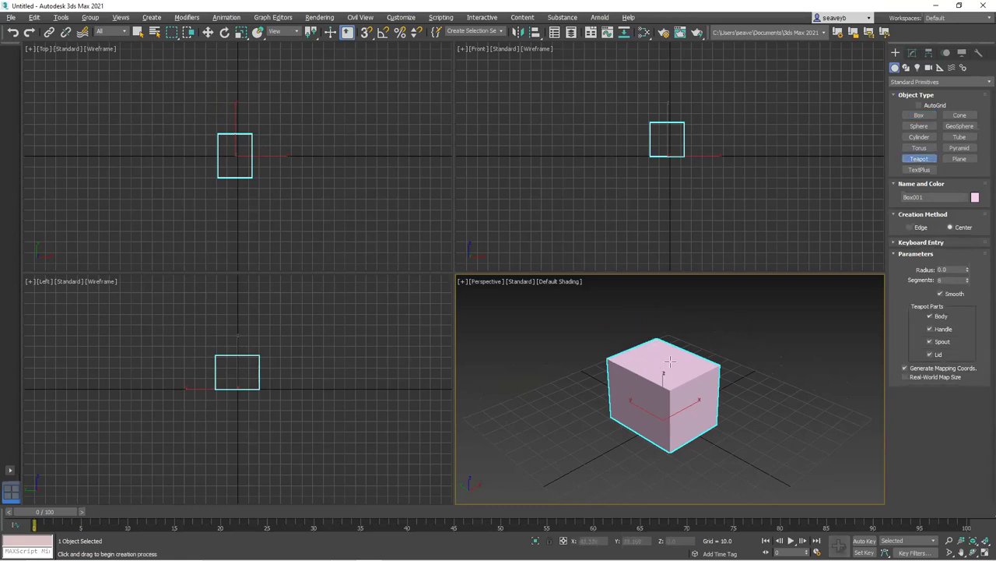
Create a trial teapot on the box, then delete it and recentre the view
{"action": "left_click_drag", "start_coordinate": [660, 355], "coordinate": [682, 375]}
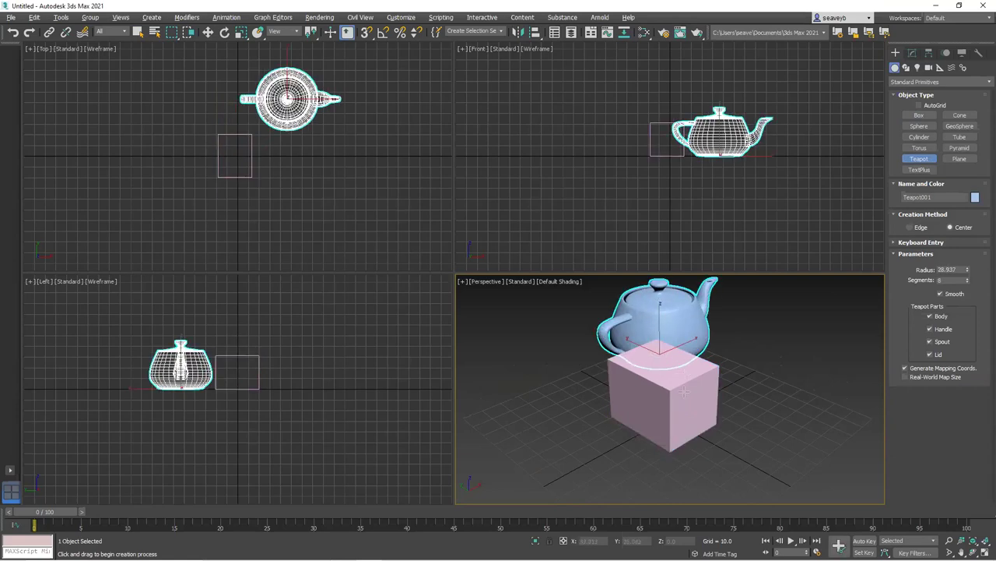
{"action": "mouse_move", "coordinate": [653, 401]}
{"action": "middle_mouse_down"}
{"action": "mouse_move", "coordinate": [661, 475]}
{"action": "mouse_move", "coordinate": [662, 404]}
{"action": "mouse_move", "coordinate": [727, 400]}
{"action": "mouse_move", "coordinate": [652, 400]}
{"action": "mouse_move", "coordinate": [654, 423]}
{"action": "mouse_move", "coordinate": [653, 407]}
{"action": "mouse_move", "coordinate": [645, 413]}
{"action": "middle_mouse_up"}
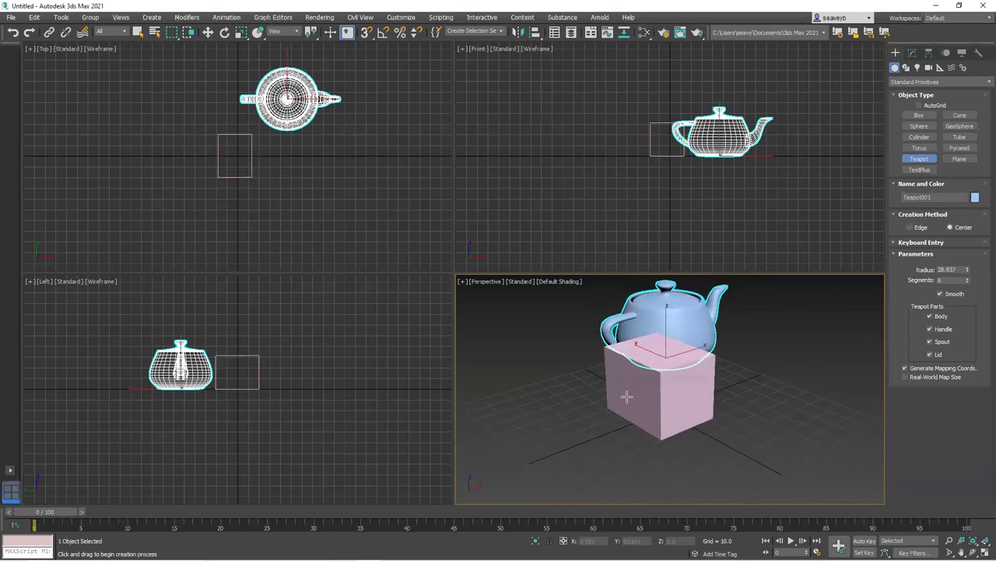
{"action": "right_click", "coordinate": [627, 397]}
{"action": "key", "text": "Delete"}
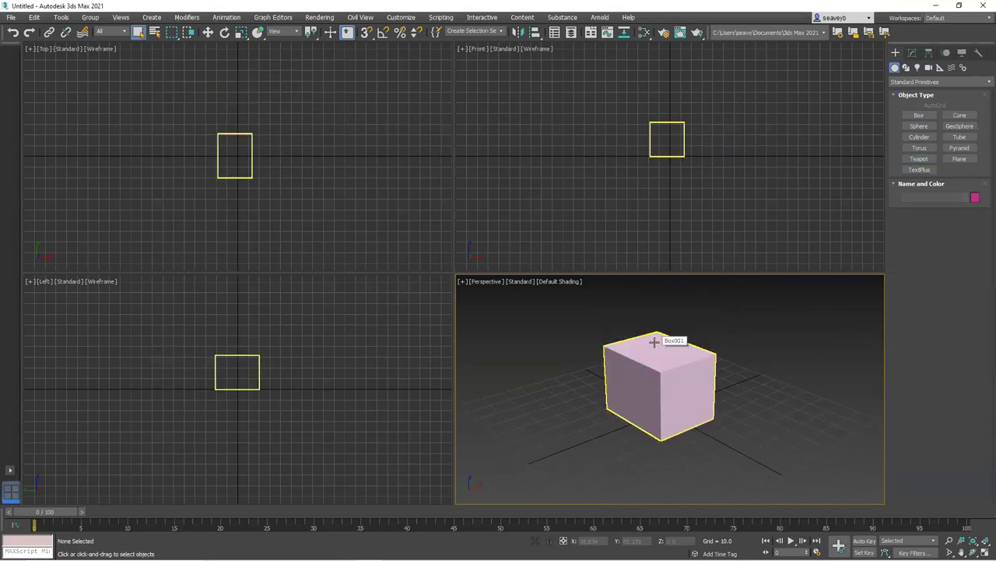
{"action": "middle_click_drag", "start_coordinate": [685, 369], "coordinate": [691, 419]}
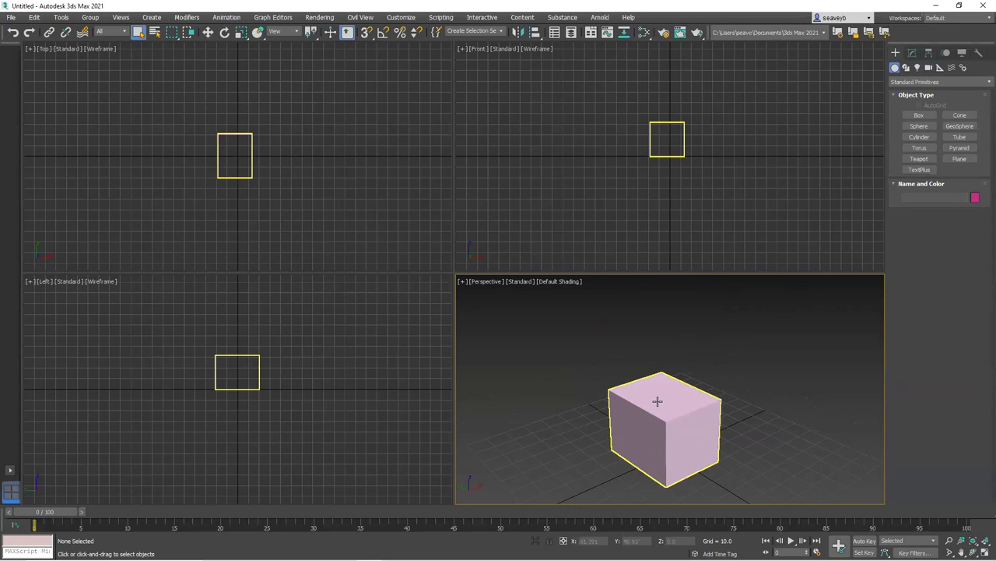
Create Teapot001 with radius 14.288 on the box's top face using AutoGrid
{"action": "left_click", "coordinate": [918, 159]}
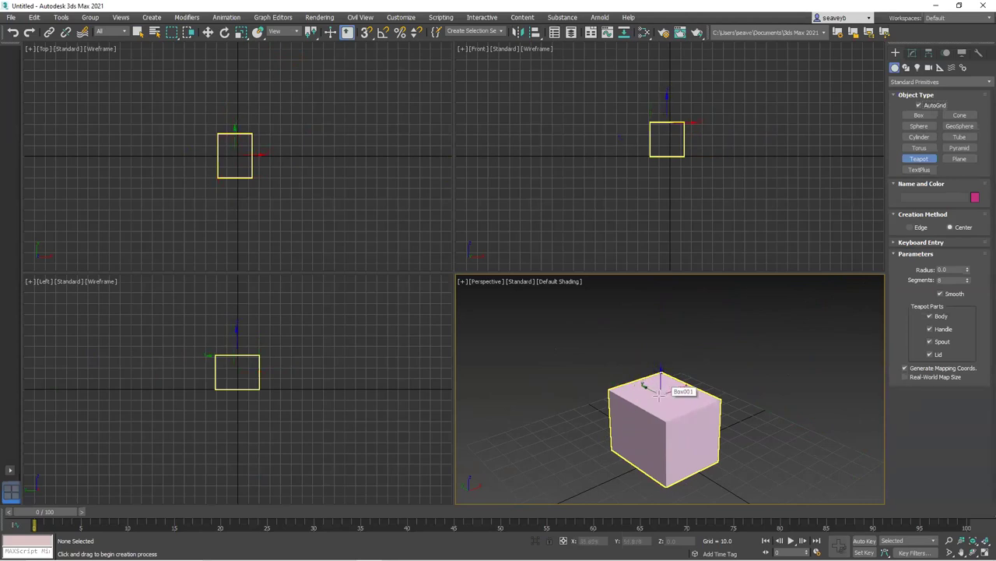
{"action": "left_click_drag", "start_coordinate": [660, 393], "coordinate": [697, 438]}
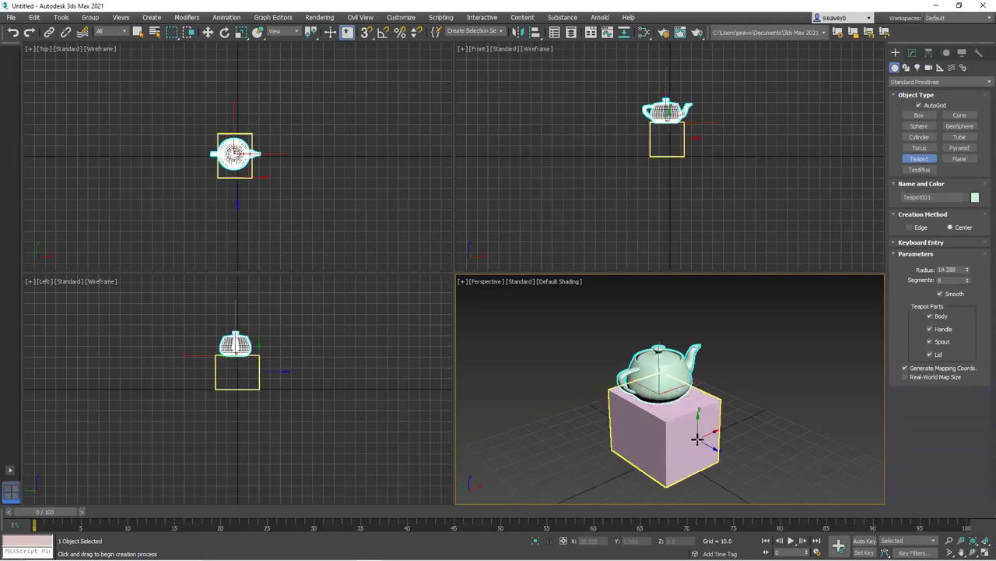
{"action": "right_click", "coordinate": [706, 438]}
{"action": "middle_click_drag", "start_coordinate": [711, 437], "coordinate": [693, 415], "text": "alt"}
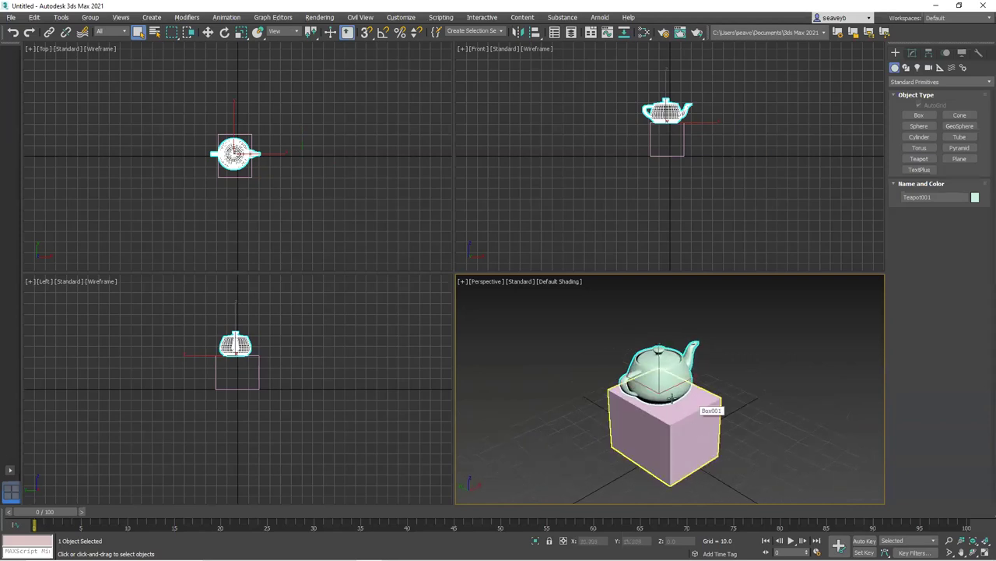
Draw a yellow cylinder jutting from the box's side and a tall upright cylinder on the ground
{"action": "left_click", "coordinate": [914, 137]}
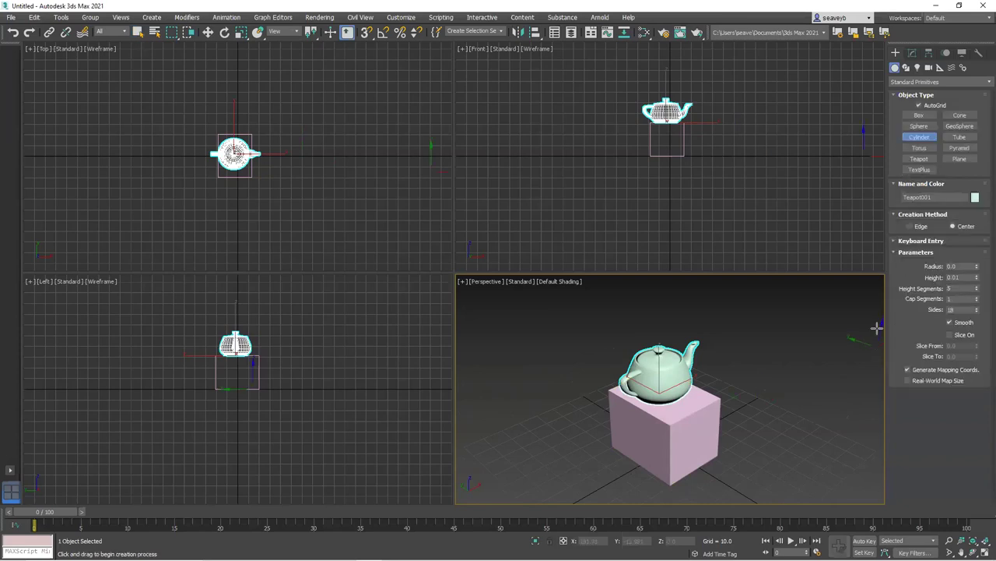
{"action": "left_click_drag", "start_coordinate": [700, 440], "coordinate": [732, 458]}
{"action": "left_click_drag", "start_coordinate": [810, 437], "coordinate": [826, 433]}
{"action": "left_click_drag", "start_coordinate": [823, 343], "coordinate": [824, 331]}
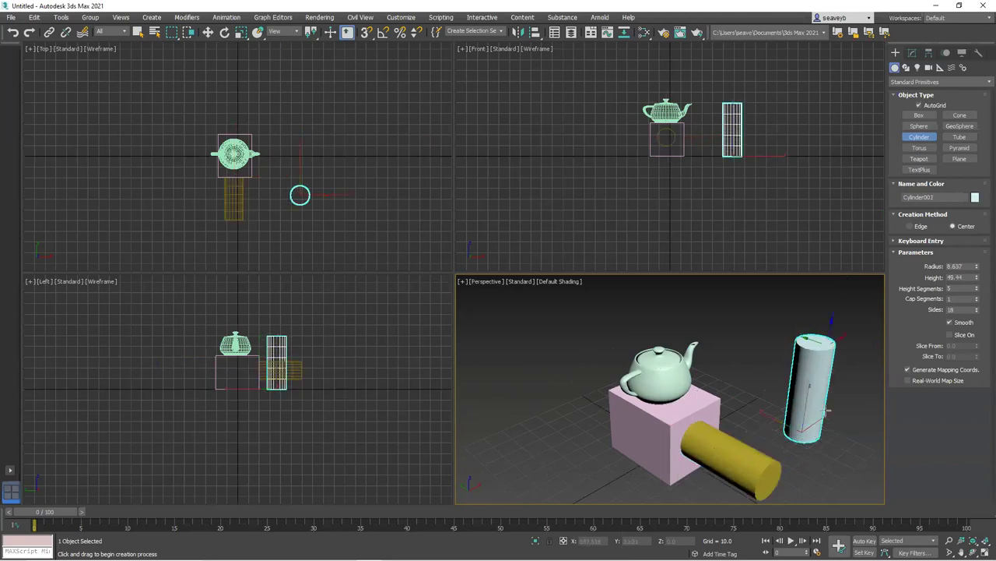
Draw a small cylinder sitting on the yellow cylinder
{"action": "left_click", "coordinate": [650, 455]}
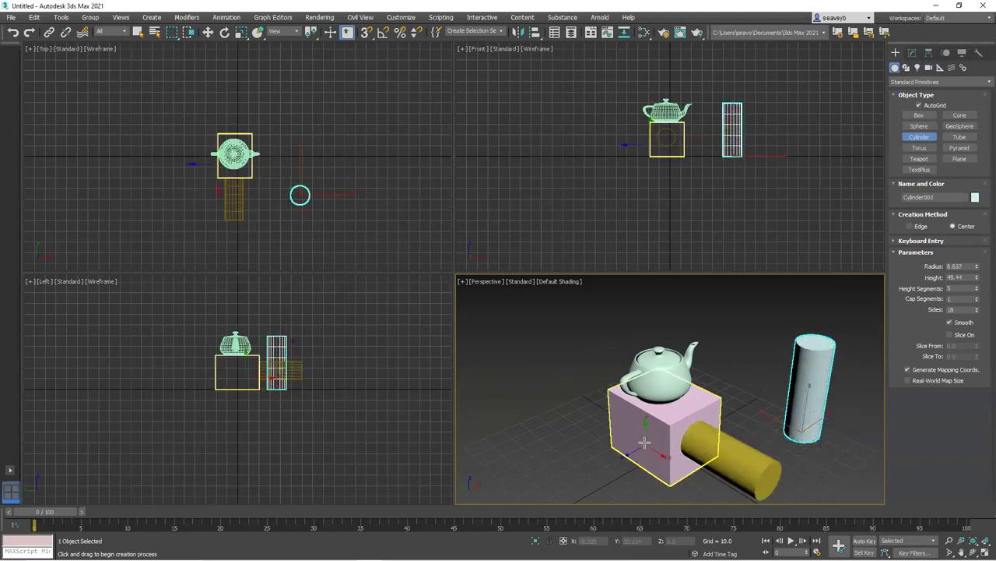
{"action": "left_click", "coordinate": [685, 448]}
{"action": "left_click_drag", "start_coordinate": [734, 466], "coordinate": [741, 468]}
{"action": "left_click", "coordinate": [740, 498]}
{"action": "middle_click_drag", "start_coordinate": [739, 498], "coordinate": [783, 514], "text": "alt"}
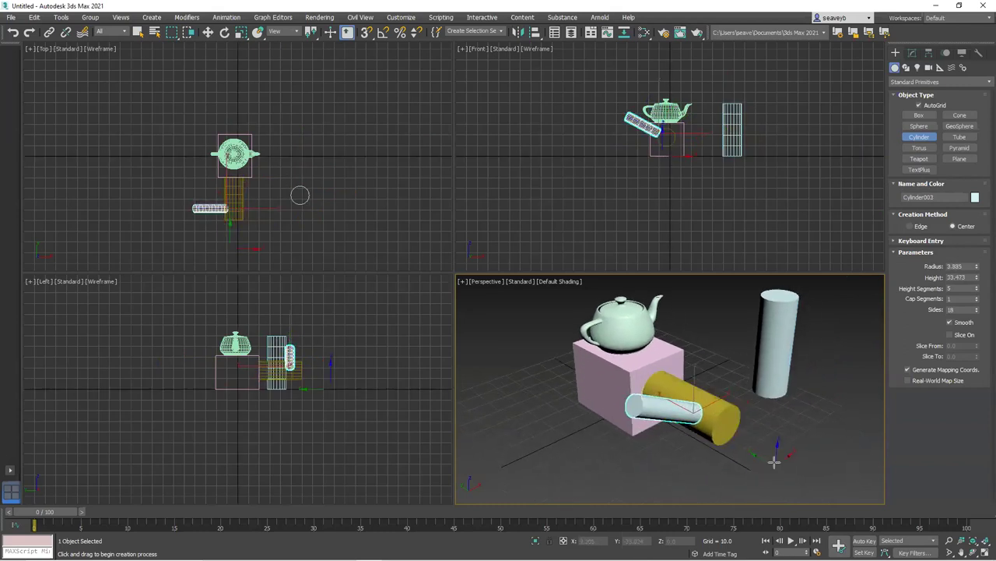
{"action": "mouse_move", "coordinate": [763, 460]}
{"action": "middle_mouse_down", "text": "alt"}
{"action": "mouse_move", "coordinate": [817, 391]}
{"action": "mouse_move", "coordinate": [751, 425]}
{"action": "mouse_move", "coordinate": [778, 436]}
{"action": "mouse_move", "coordinate": [758, 436]}
{"action": "mouse_move", "coordinate": [764, 455]}
{"action": "mouse_move", "coordinate": [759, 440]}
{"action": "mouse_move", "coordinate": [752, 452]}
{"action": "mouse_move", "coordinate": [765, 462]}
{"action": "middle_mouse_up", "text": "alt"}
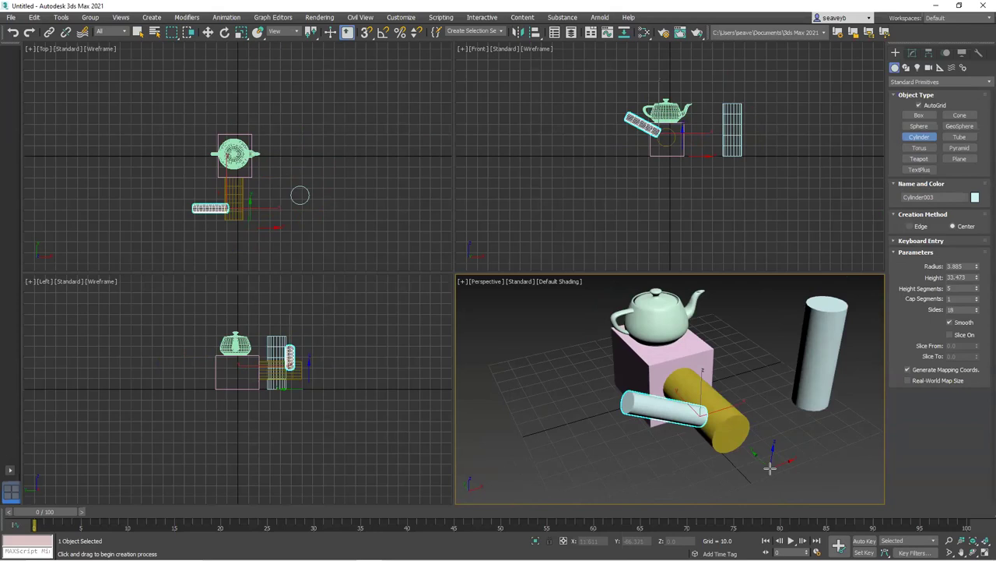
Draw an orange cylinder out of the box's front face and finish cylinder creation
{"action": "left_click_drag", "start_coordinate": [627, 366], "coordinate": [635, 380]}
{"action": "left_click", "coordinate": [527, 418]}
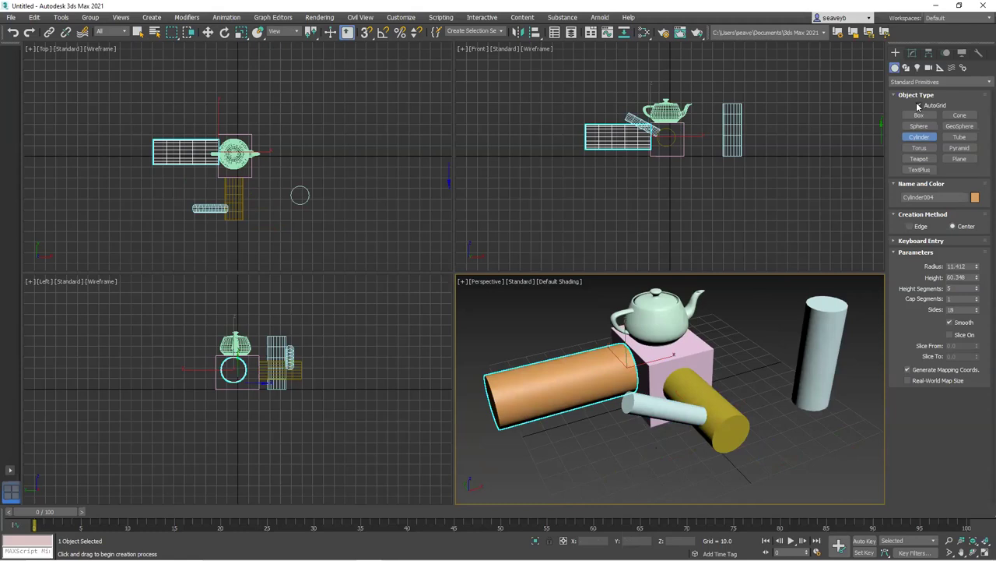
{"action": "right_click", "coordinate": [749, 324]}
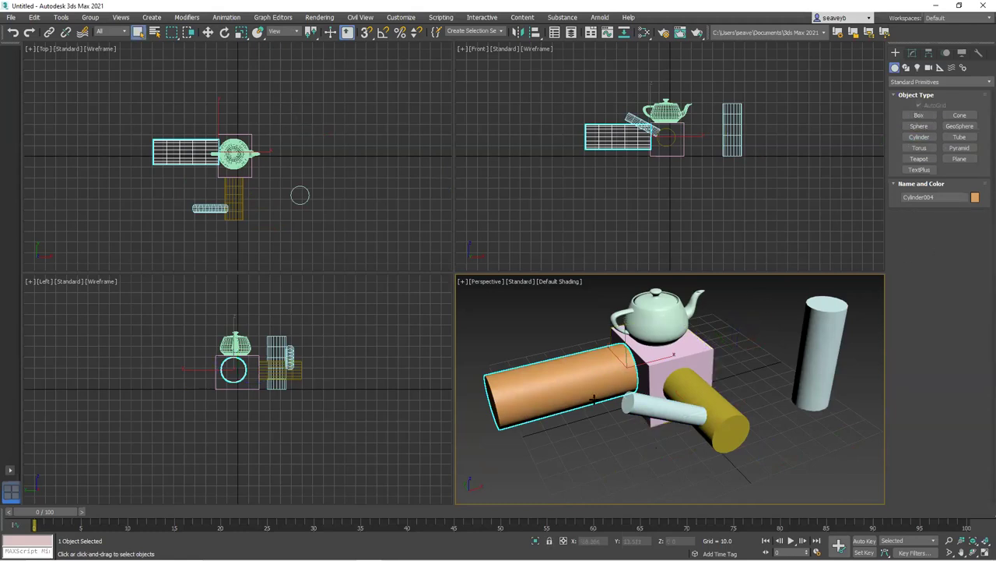
{"action": "scroll", "coordinate": [593, 401], "scroll_direction": "up", "scroll_amount": 6}
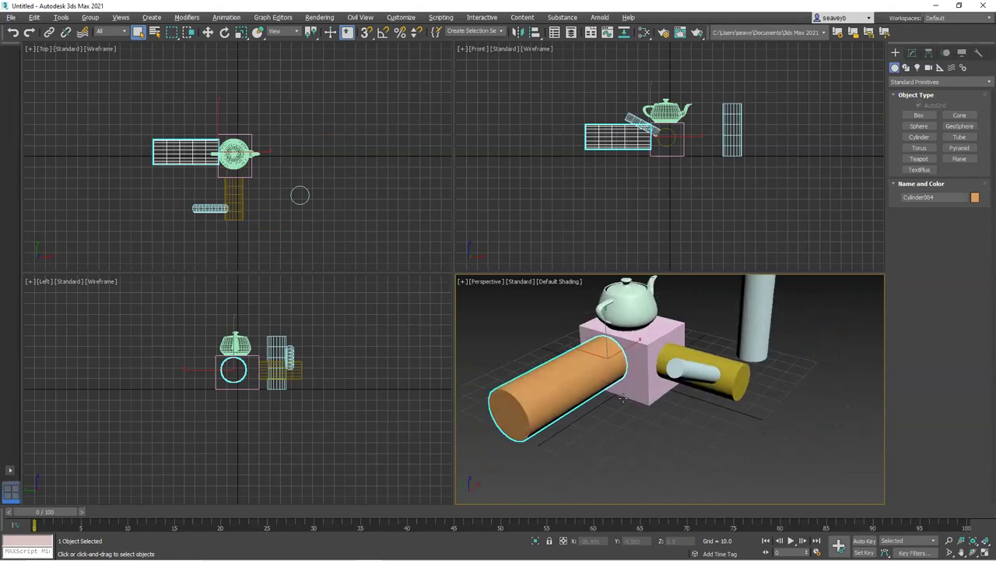
{"action": "scroll", "coordinate": [638, 457], "scroll_direction": "down", "scroll_amount": 5}
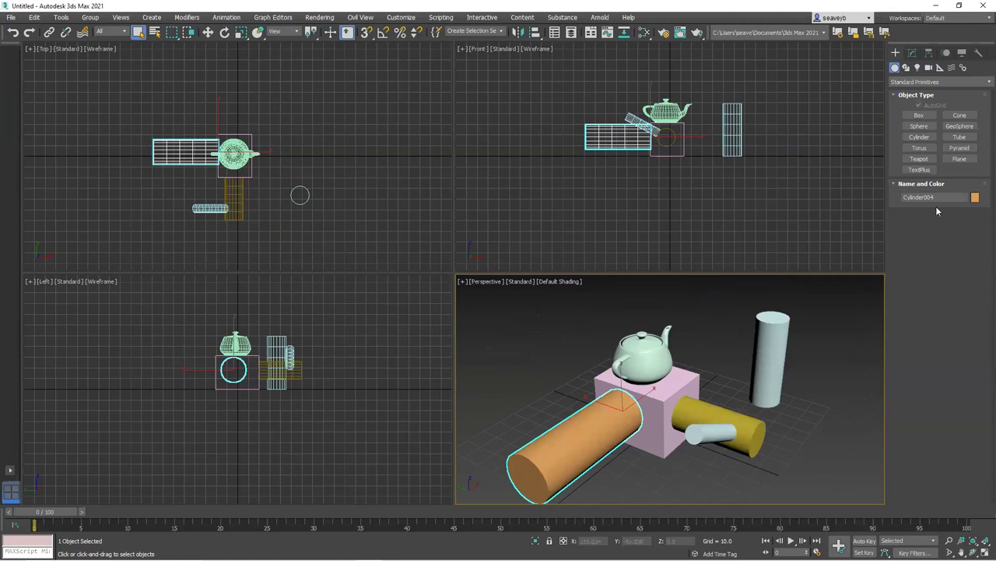
{"action": "left_click", "coordinate": [960, 114]}
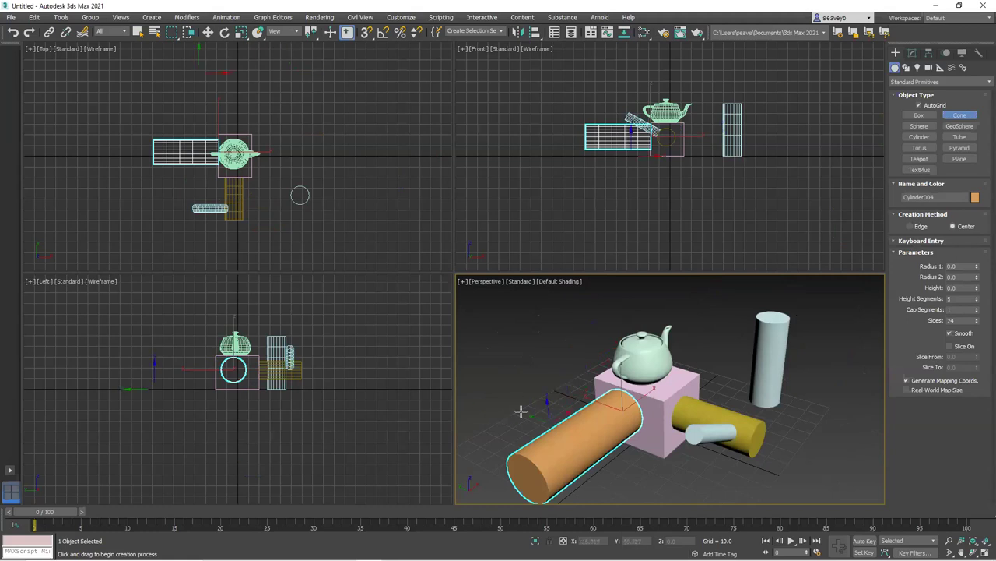
Create Cone001 beside the box with radius 1 25.916, radius 2 10.282 and height 40.543
{"action": "left_click_drag", "start_coordinate": [505, 421], "coordinate": [548, 430]}
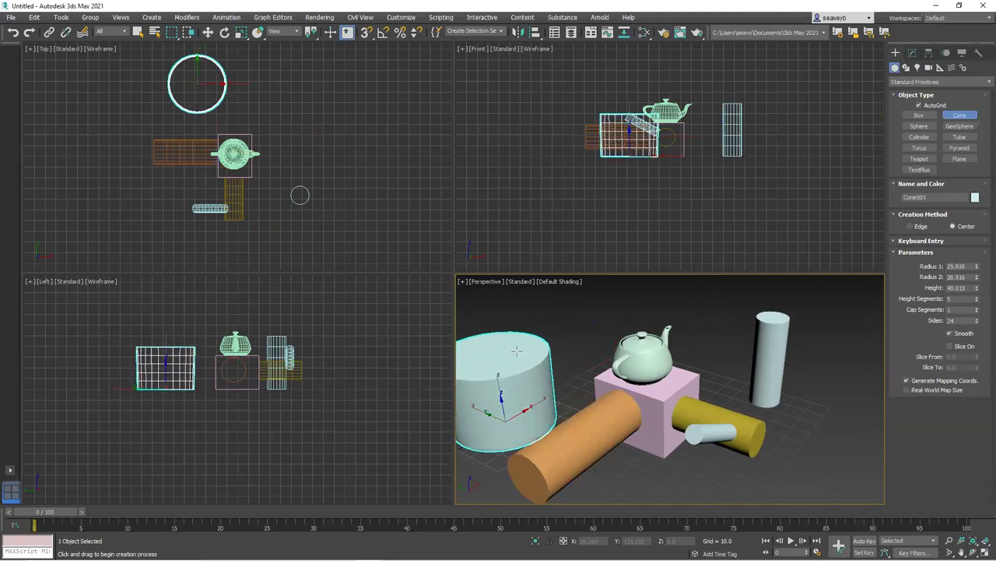
{"action": "left_click", "coordinate": [514, 366]}
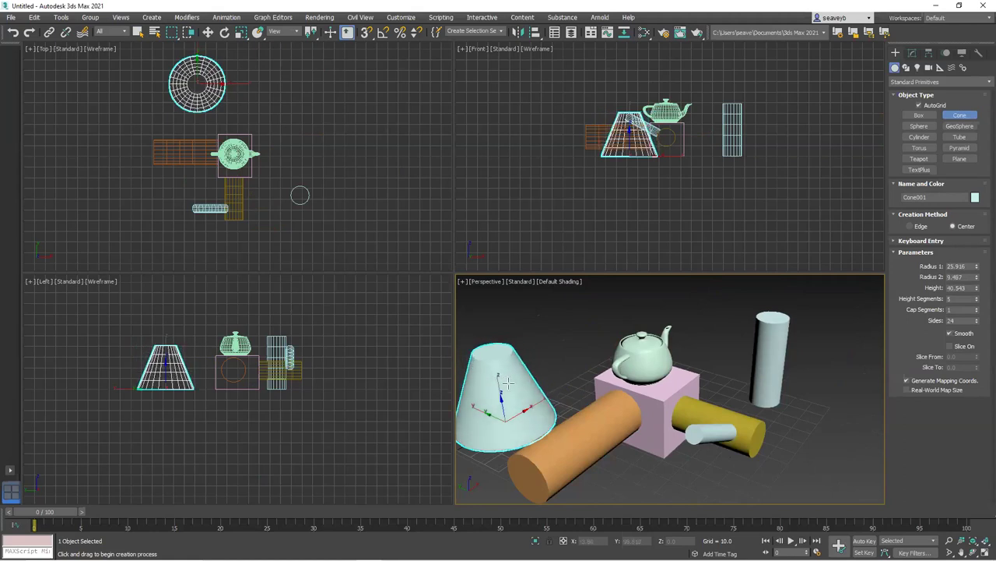
{"action": "left_click", "coordinate": [510, 380]}
{"action": "middle_click_drag", "start_coordinate": [510, 444], "coordinate": [599, 481]}
{"action": "right_click", "coordinate": [858, 381]}
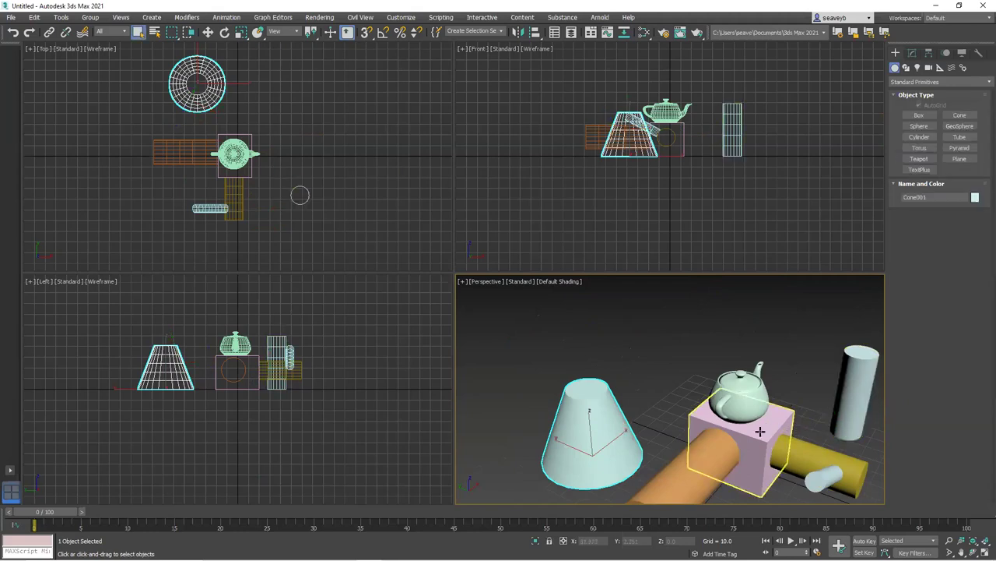
{"action": "left_click", "coordinate": [859, 379]}
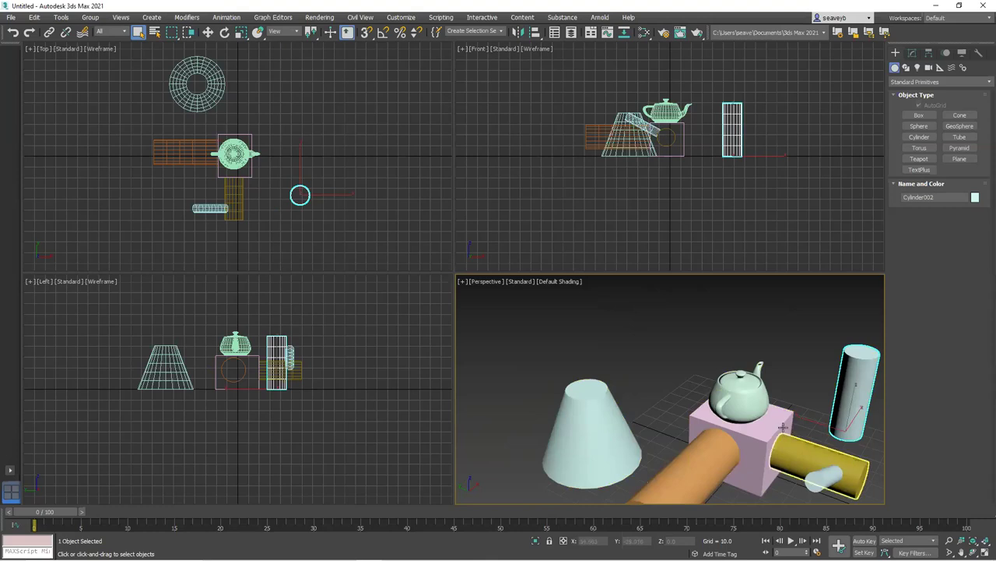
Check selection of the teapot, cylinder, box and cone, then nudge the teapot across the box top
{"action": "left_click", "coordinate": [140, 36]}
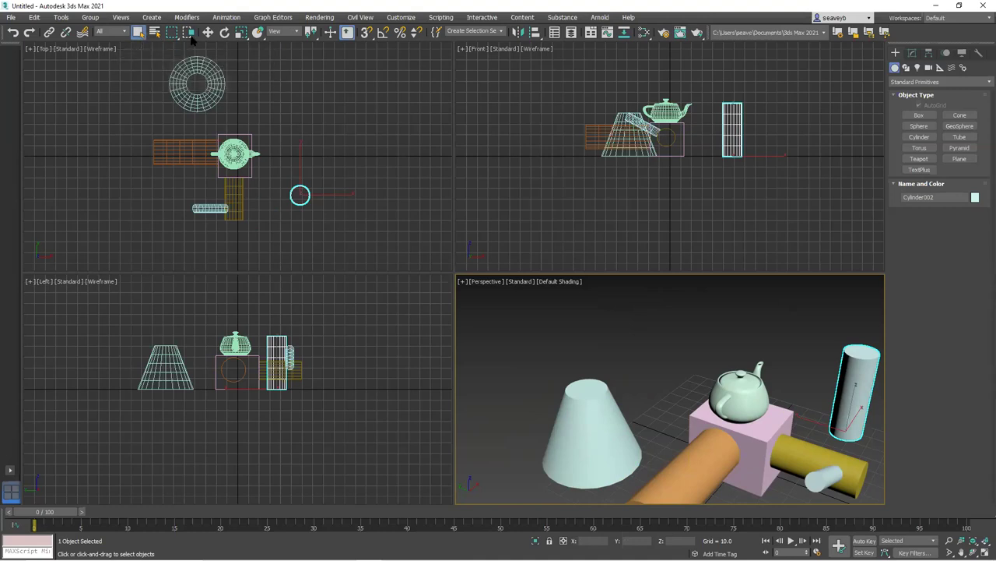
{"action": "left_click", "coordinate": [727, 405]}
{"action": "left_click", "coordinate": [818, 455]}
{"action": "left_click", "coordinate": [755, 438]}
{"action": "left_click", "coordinate": [595, 416]}
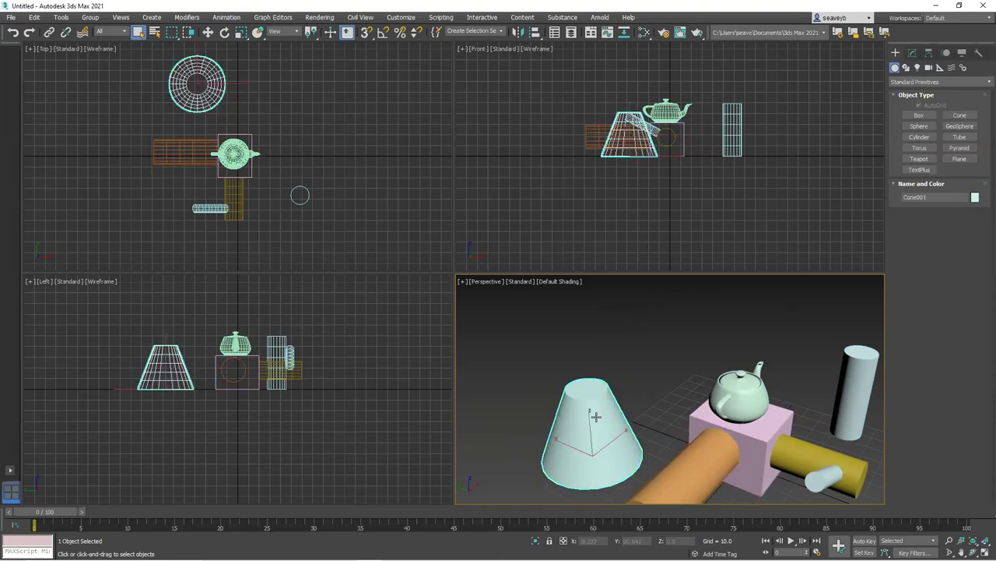
{"action": "left_click", "coordinate": [208, 32]}
{"action": "left_click_drag", "start_coordinate": [736, 391], "coordinate": [720, 383]}
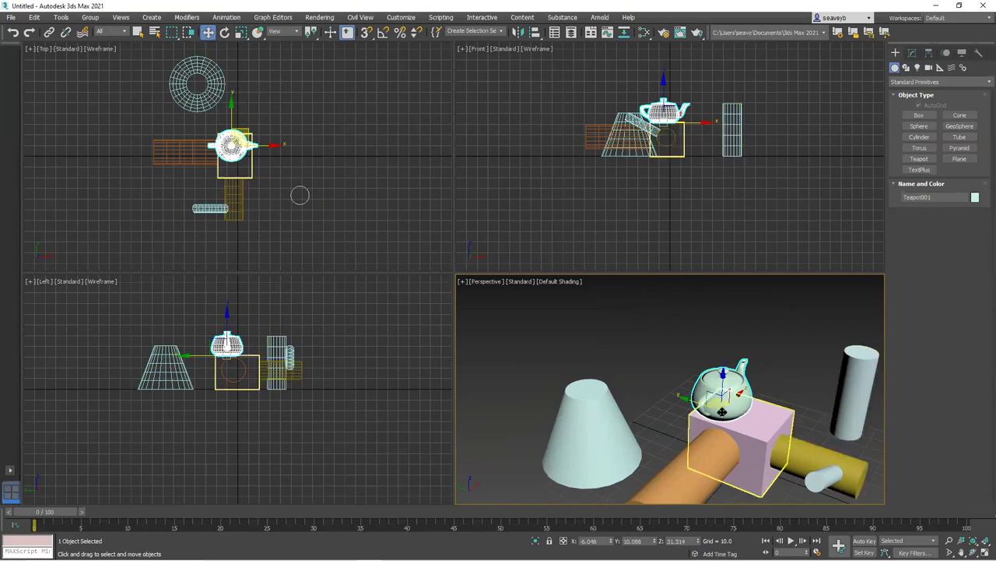
{"action": "left_click_drag", "start_coordinate": [710, 398], "coordinate": [776, 384]}
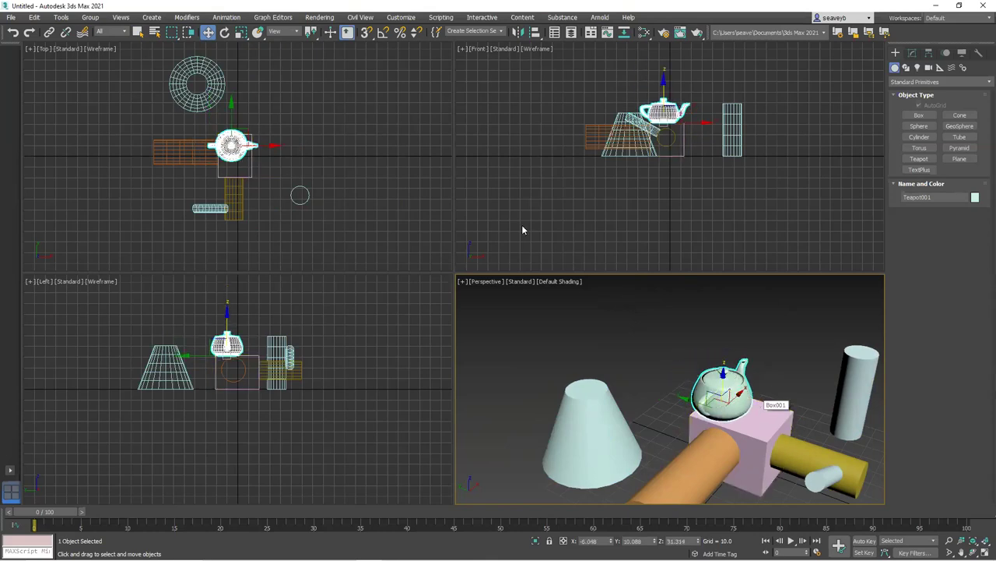
Select the tall standing cylinder Cylinder002 in the Perspective view
{"action": "right_click", "coordinate": [616, 267]}
{"action": "key", "text": "q"}
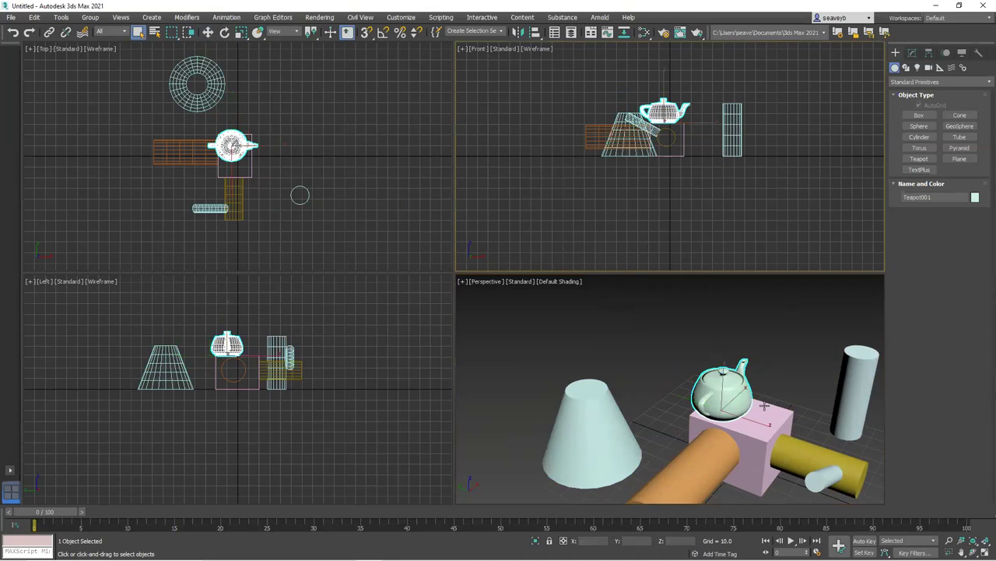
{"action": "left_click", "coordinate": [786, 364]}
{"action": "left_click", "coordinate": [856, 383]}
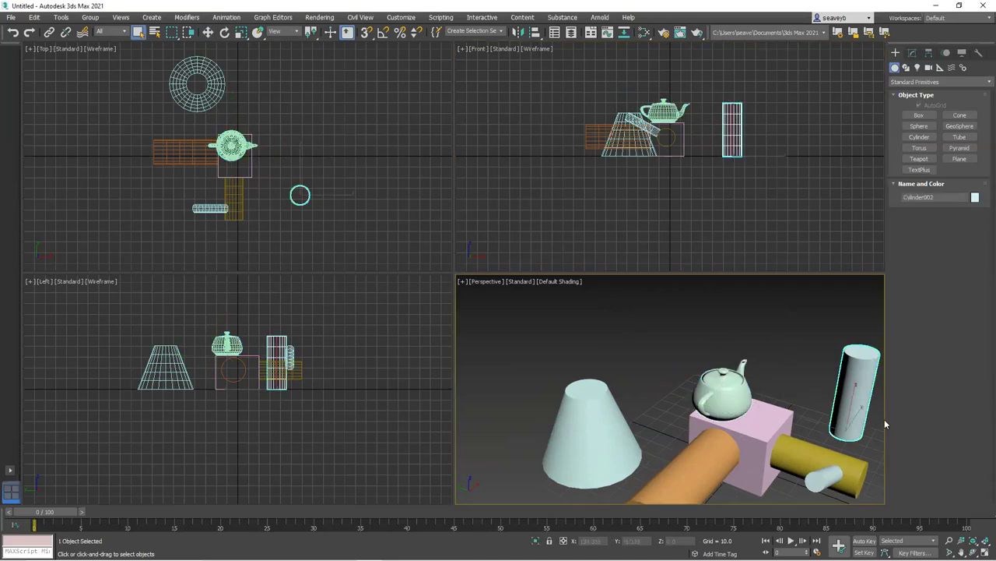
{"action": "middle_click_drag", "start_coordinate": [873, 426], "coordinate": [824, 413]}
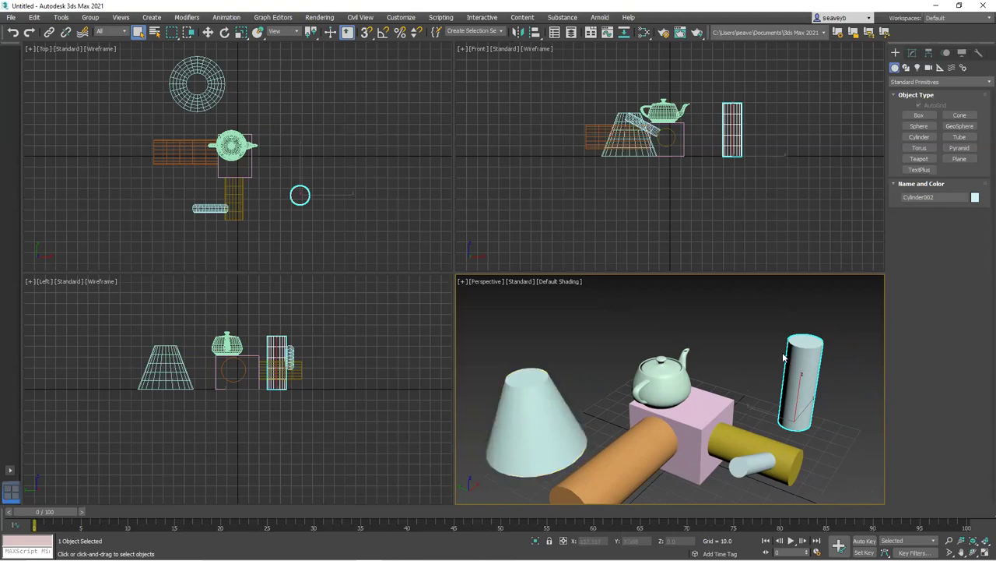
Align Cylinder002 to Cone001 pivot-to-pivot on X and Y Position, with Z Position unchecked
{"action": "left_click", "coordinate": [536, 33]}
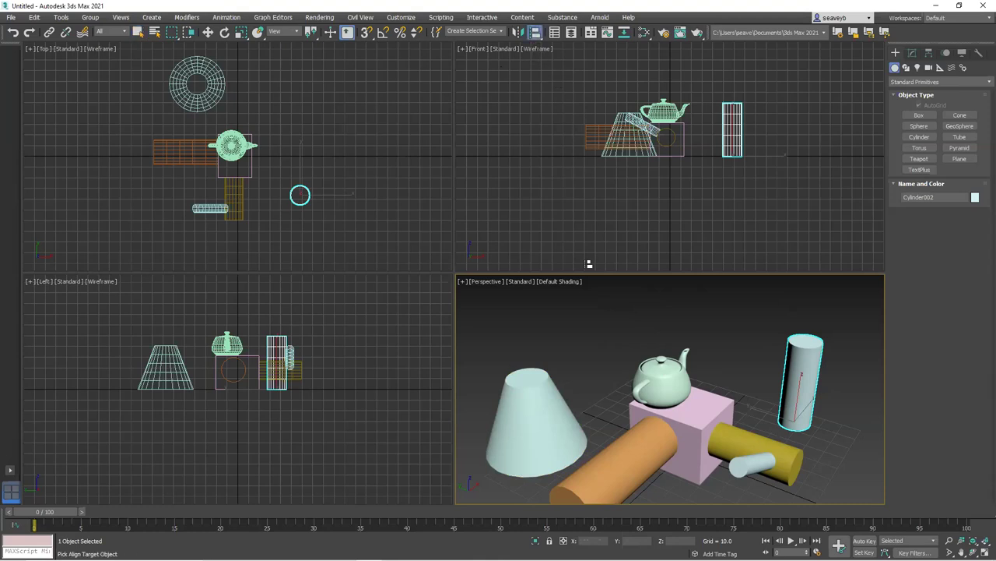
{"action": "left_click", "coordinate": [535, 408]}
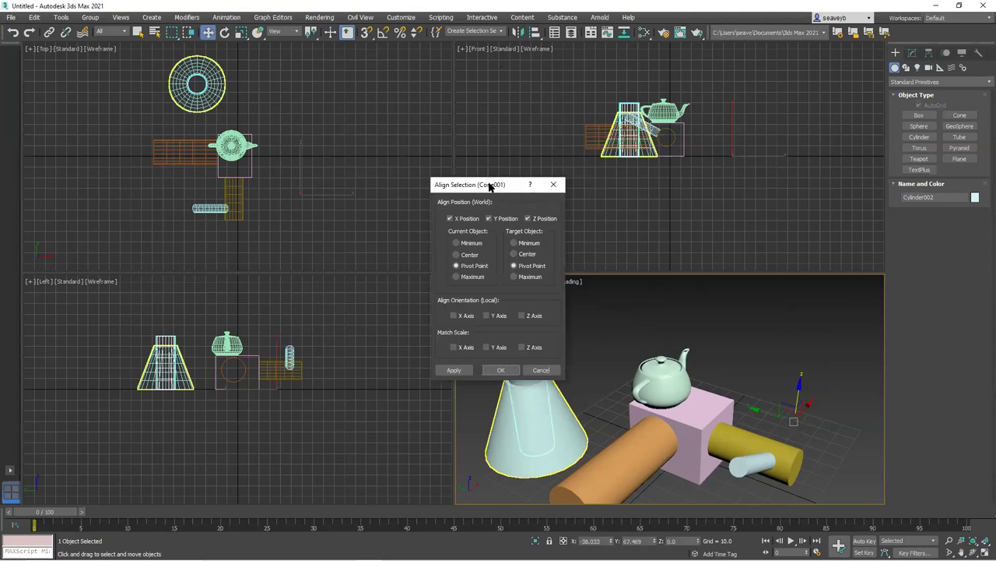
{"action": "left_click_drag", "start_coordinate": [490, 184], "coordinate": [354, 120]}
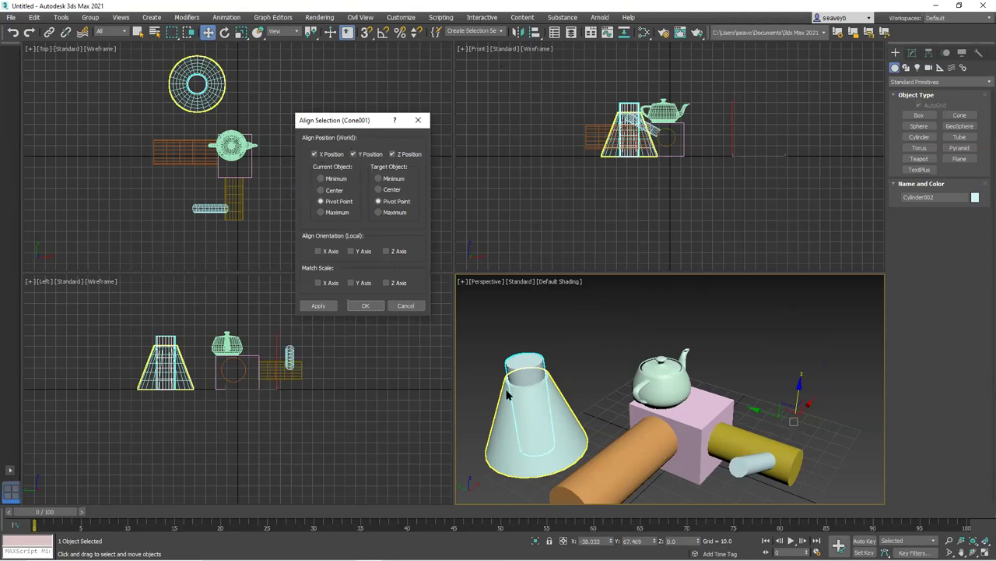
{"action": "left_click", "coordinate": [392, 153]}
{"action": "left_click", "coordinate": [392, 154]}
{"action": "left_click", "coordinate": [393, 154]}
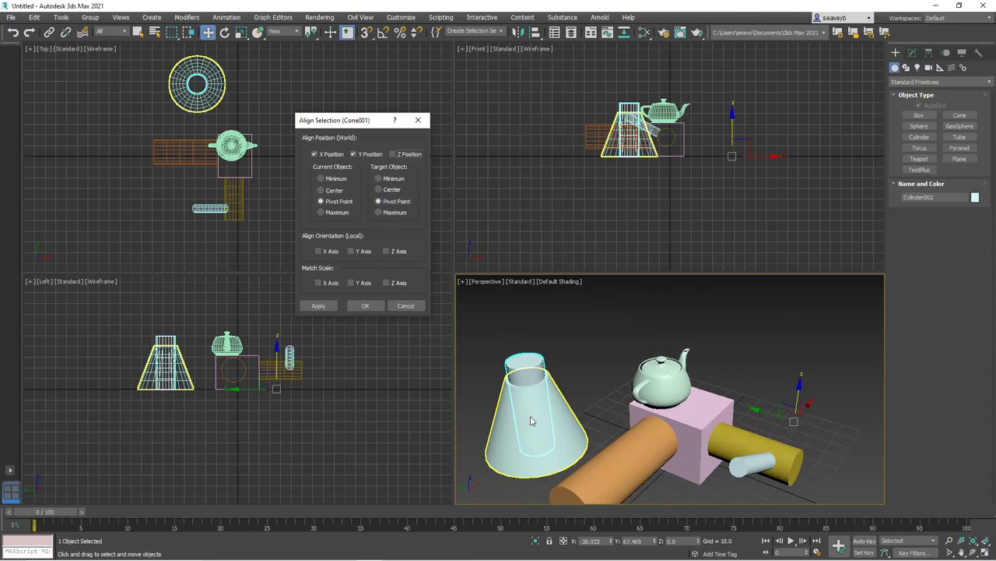
Apply the X/Y alignment, then align Z Position to the cone's Maximum and confirm with OK
{"action": "left_click", "coordinate": [319, 305]}
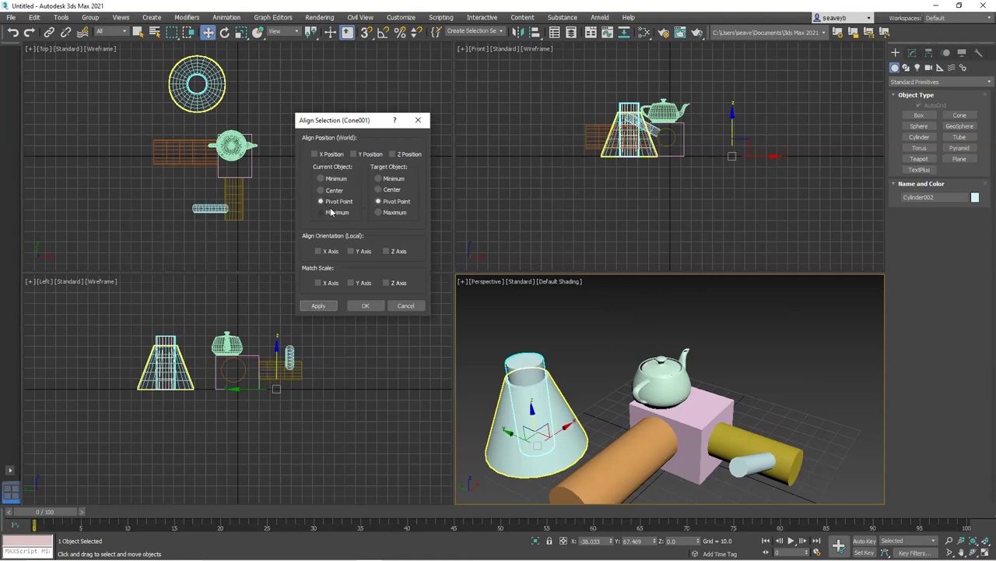
{"action": "left_click", "coordinate": [393, 155]}
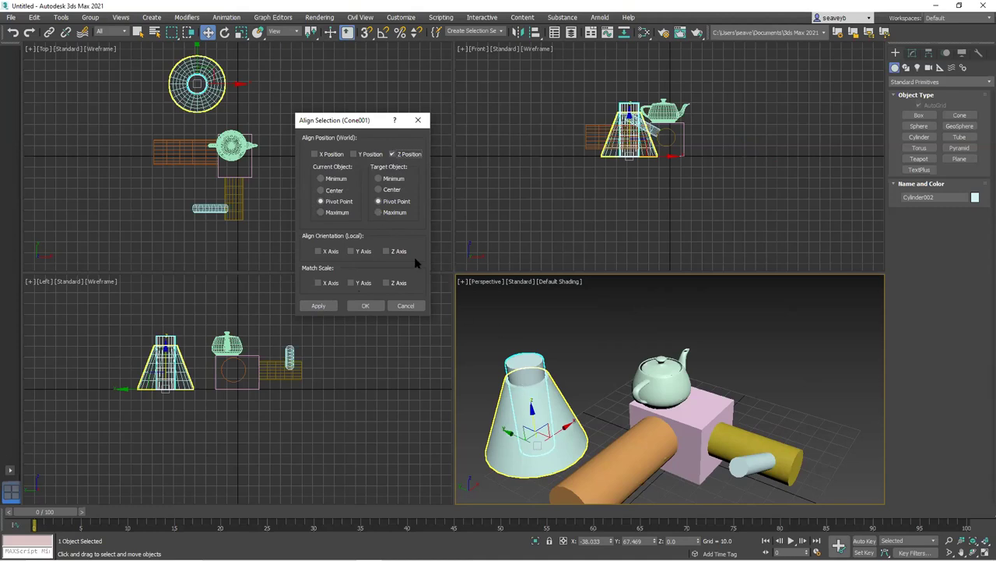
{"action": "left_click", "coordinate": [379, 212]}
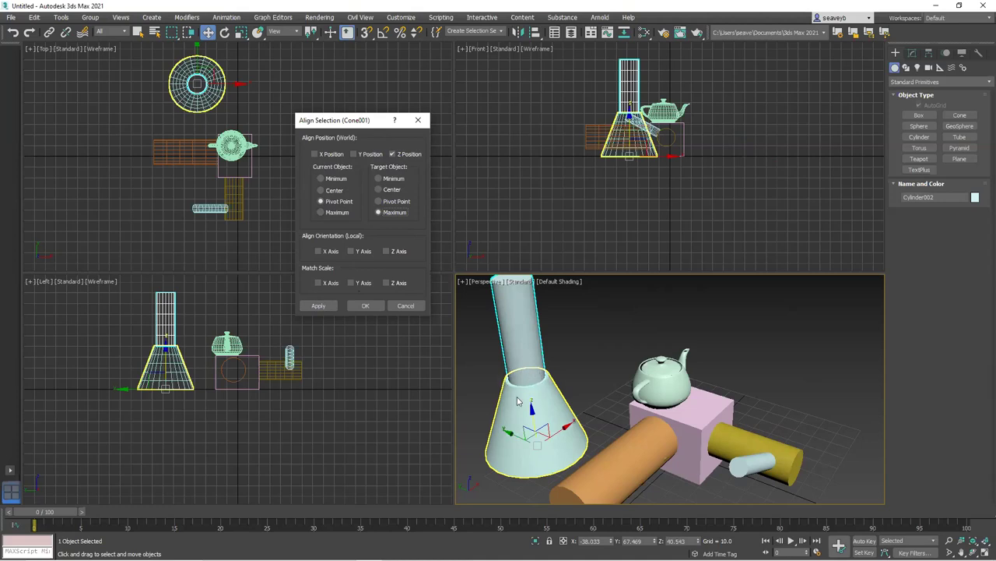
{"action": "left_click", "coordinate": [365, 305]}
{"action": "middle_click_drag", "start_coordinate": [637, 439], "coordinate": [591, 436], "text": "alt"}
{"action": "middle_click_drag", "start_coordinate": [525, 396], "coordinate": [609, 412], "text": "alt"}
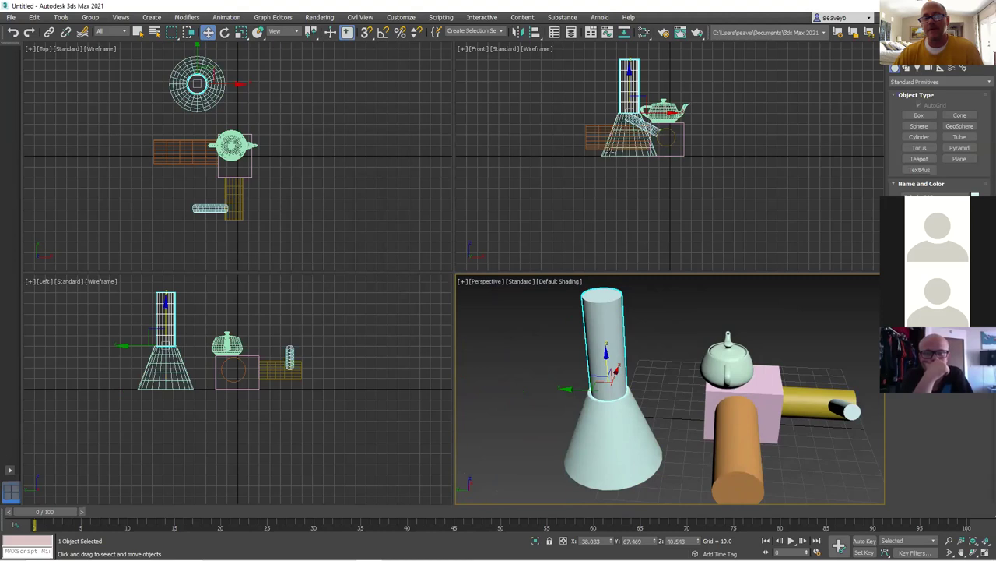
Select the orange Cylinder004, zoom in close around it, and start the Align tool
{"action": "left_click", "coordinate": [737, 429]}
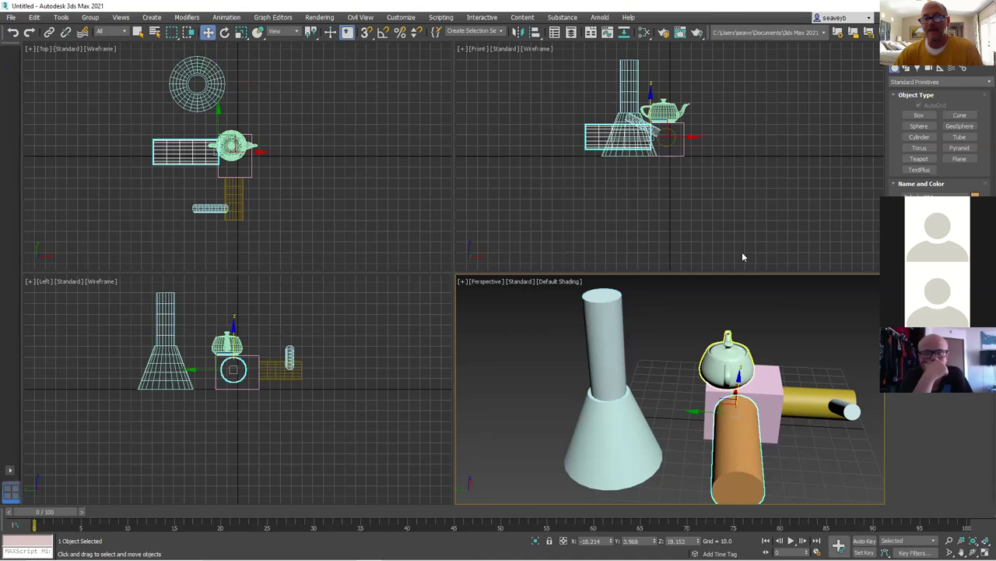
{"action": "middle_click_drag", "start_coordinate": [804, 422], "coordinate": [717, 411]}
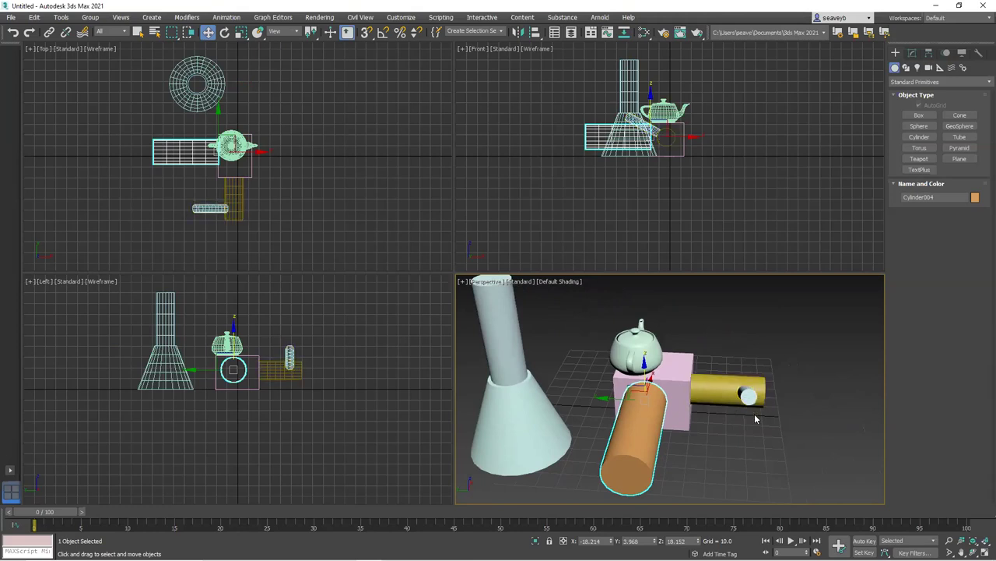
{"action": "scroll", "coordinate": [746, 431], "scroll_direction": "up", "scroll_amount": 3}
{"action": "middle_click_drag", "start_coordinate": [746, 430], "coordinate": [660, 396], "text": "alt"}
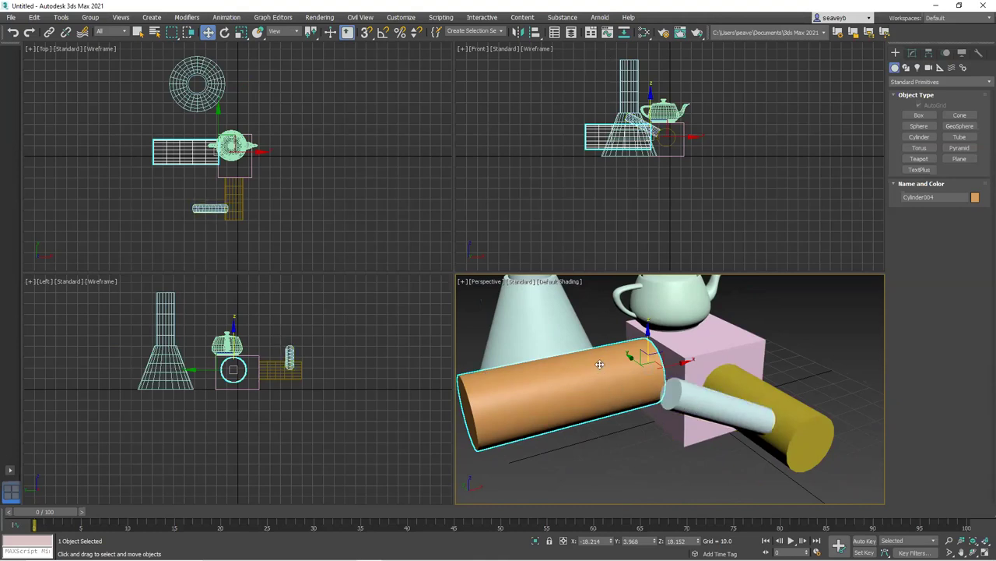
{"action": "left_click", "coordinate": [535, 33]}
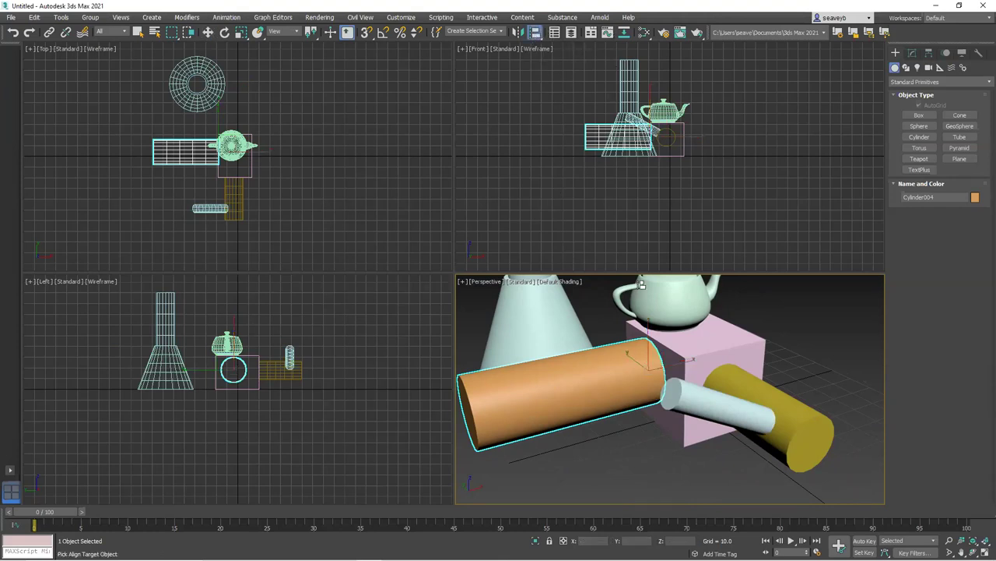
Pick Cylinder003 as target and align the orange cylinder pivot-to-pivot on X, Y and Z
{"action": "left_click", "coordinate": [695, 401]}
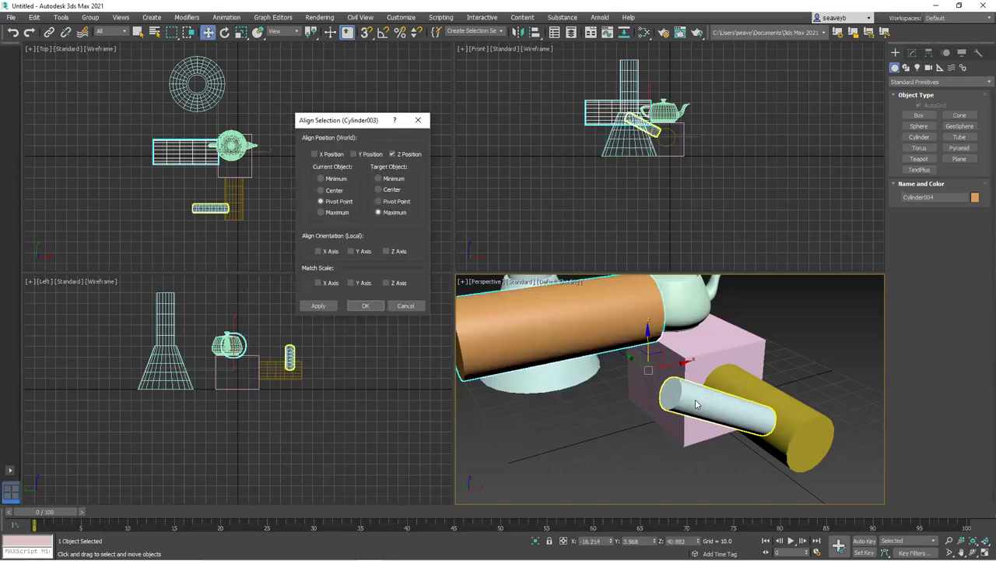
{"action": "left_click", "coordinate": [393, 154]}
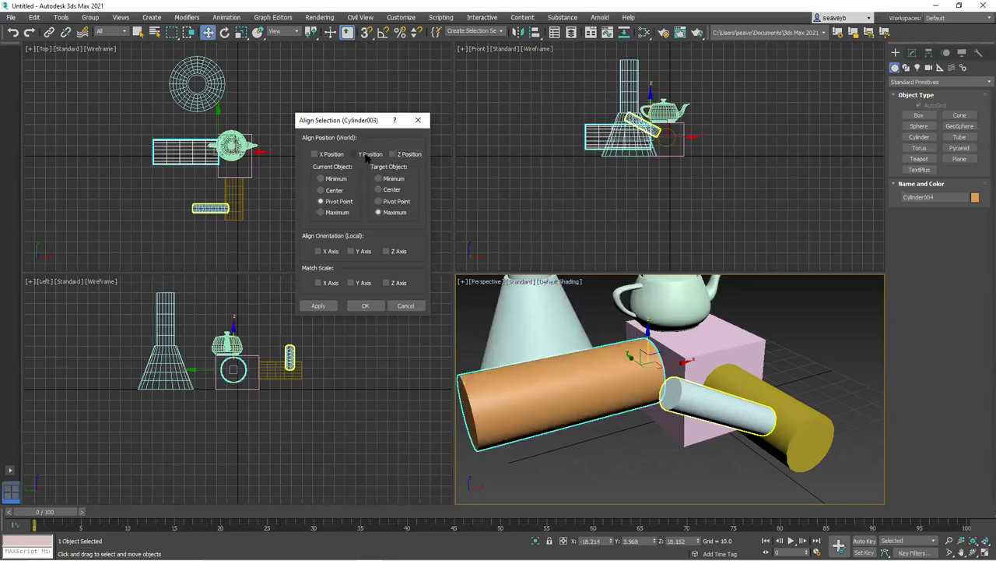
{"action": "left_click", "coordinate": [316, 154]}
{"action": "left_click", "coordinate": [355, 154]}
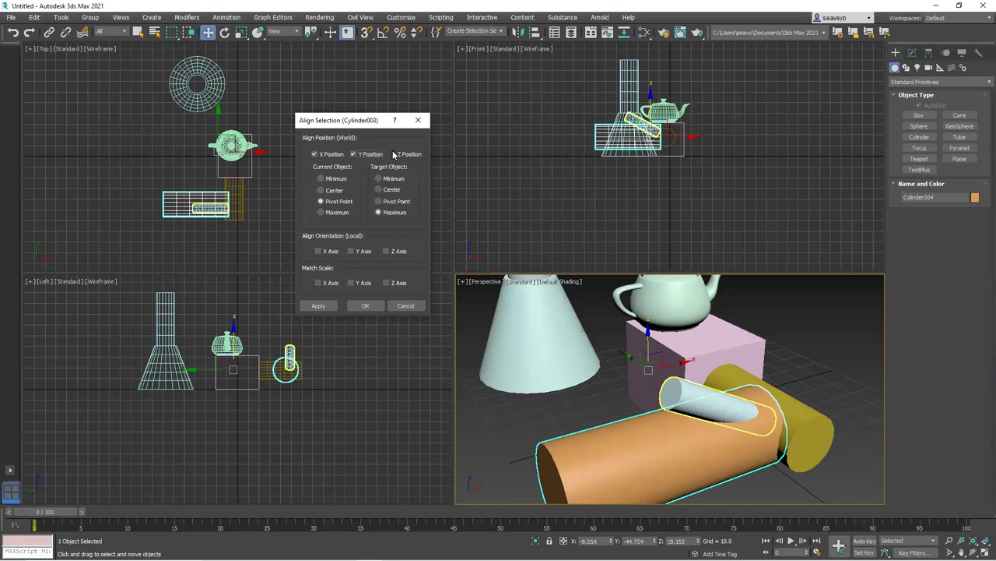
{"action": "left_click", "coordinate": [393, 155]}
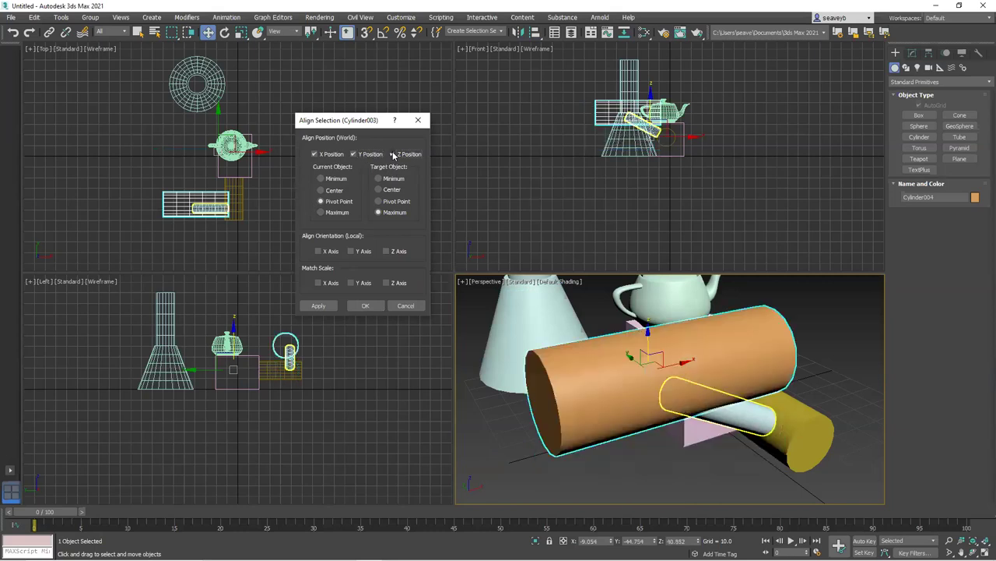
{"action": "left_click", "coordinate": [378, 201]}
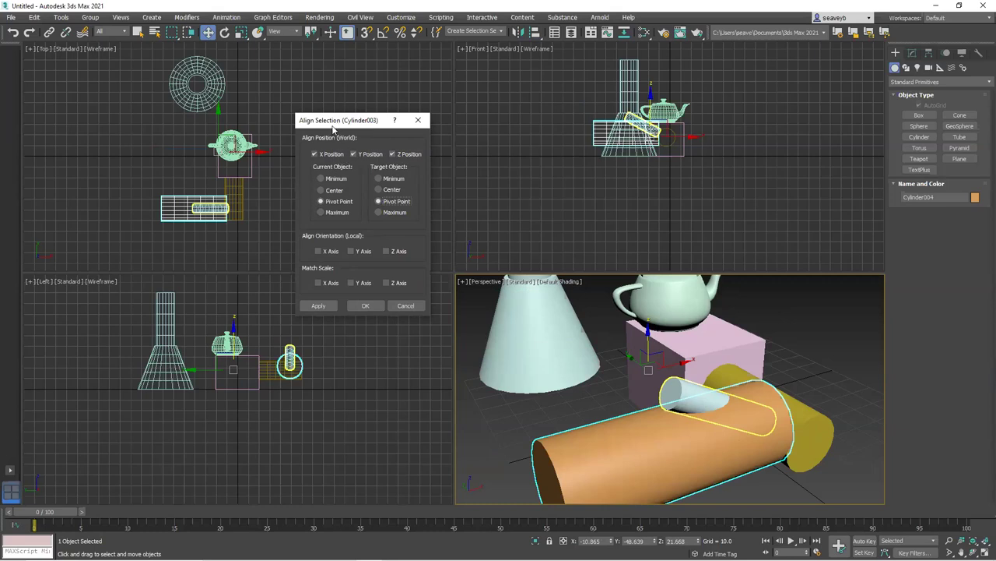
{"action": "left_click_drag", "start_coordinate": [334, 128], "coordinate": [383, 160]}
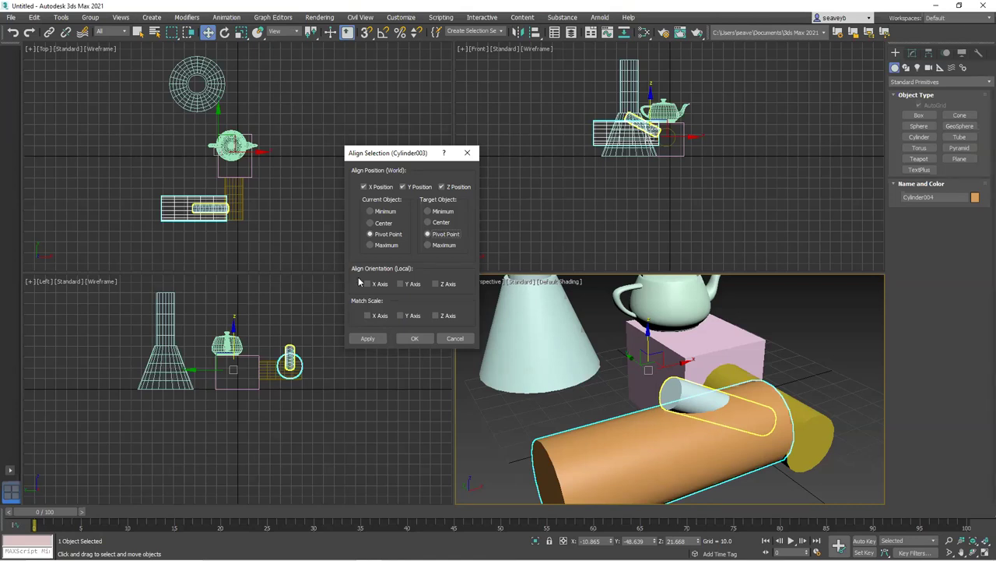
Apply the position alignment, then match Cylinder003's Y-axis orientation and apply again
{"action": "left_click", "coordinate": [414, 340]}
{"action": "left_click", "coordinate": [370, 340]}
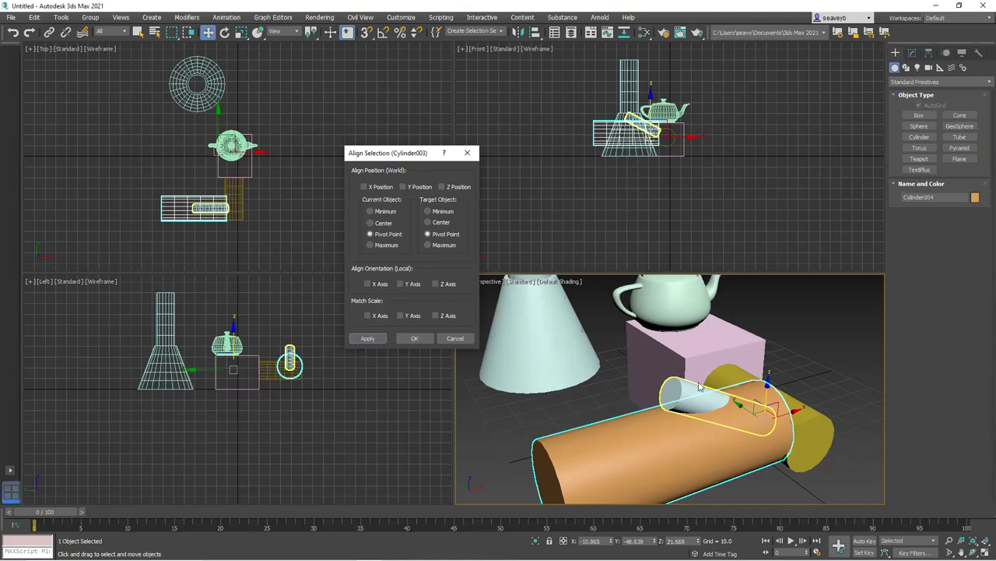
{"action": "left_click", "coordinate": [401, 285]}
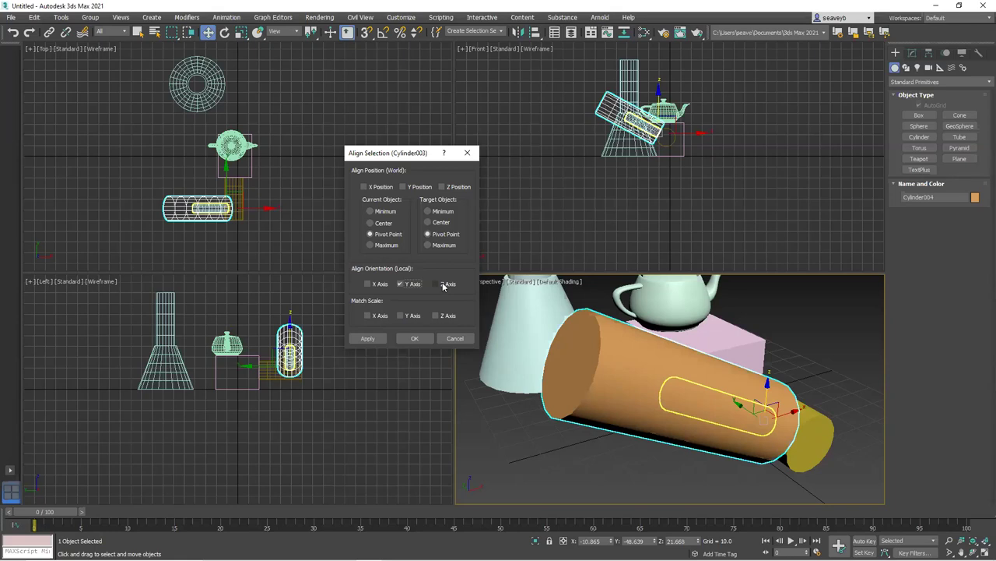
{"action": "left_click", "coordinate": [366, 338]}
Align the orange cylinder's X to Cylinder003's Minimum, then Z to its Maximum, and close with OK
{"action": "left_click", "coordinate": [428, 212]}
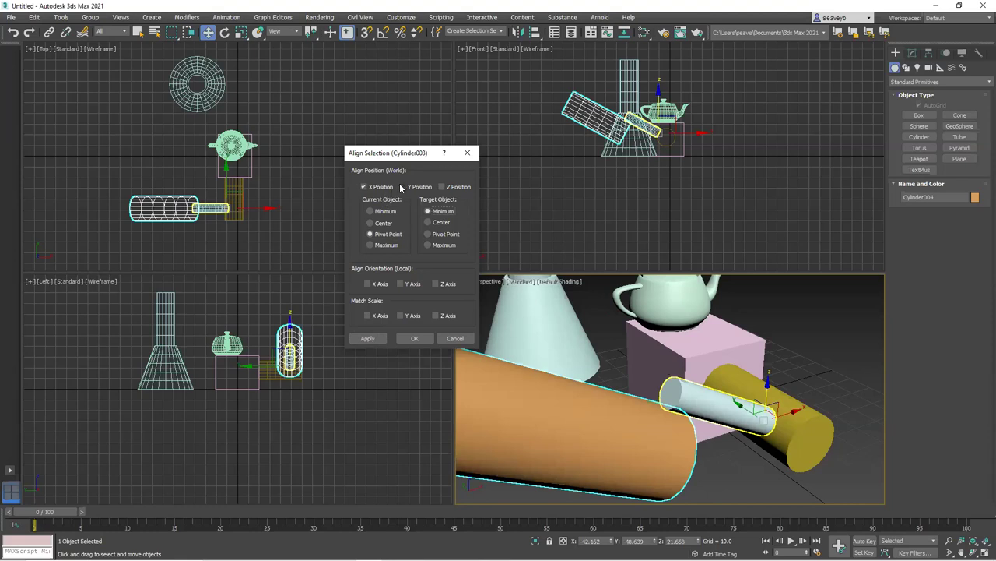
{"action": "left_click", "coordinate": [373, 339]}
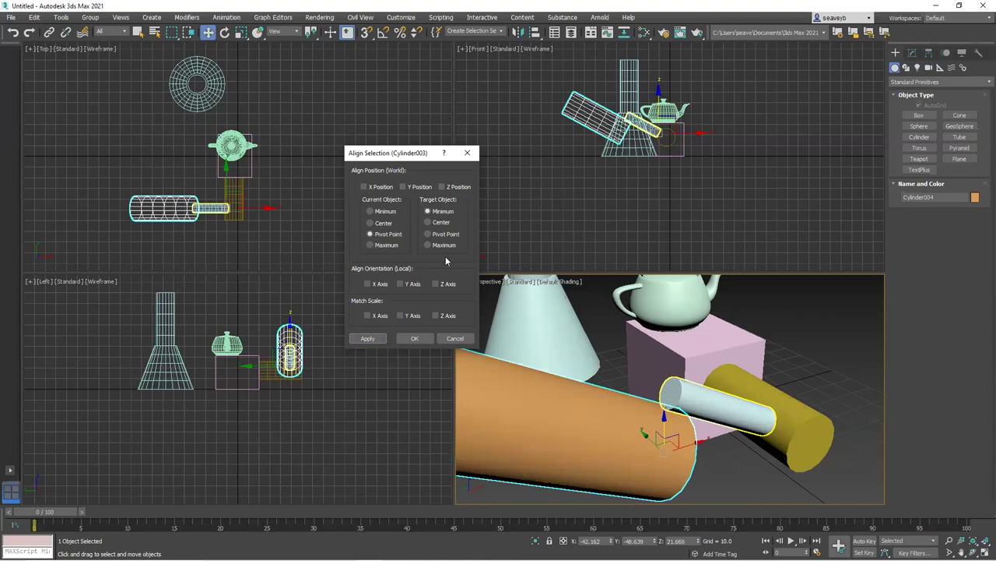
{"action": "left_click", "coordinate": [443, 188]}
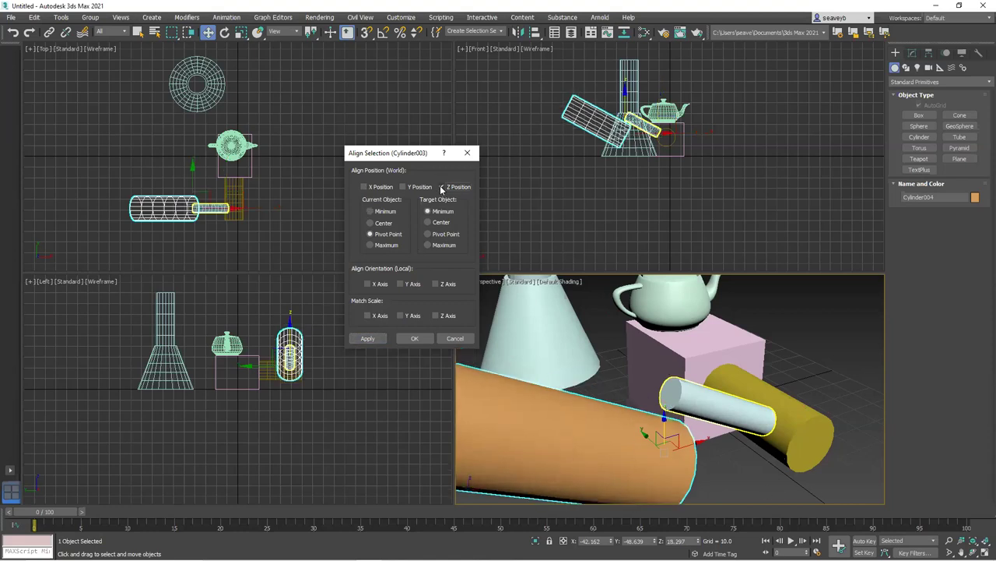
{"action": "left_click", "coordinate": [428, 246]}
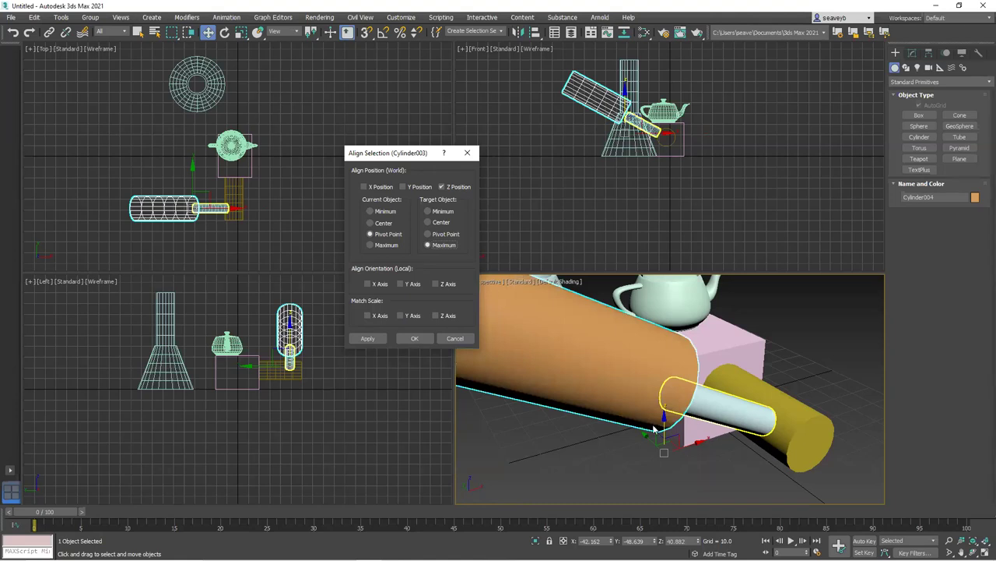
{"action": "left_click", "coordinate": [415, 338]}
{"action": "middle_click_drag", "start_coordinate": [688, 418], "coordinate": [668, 422], "text": "alt"}
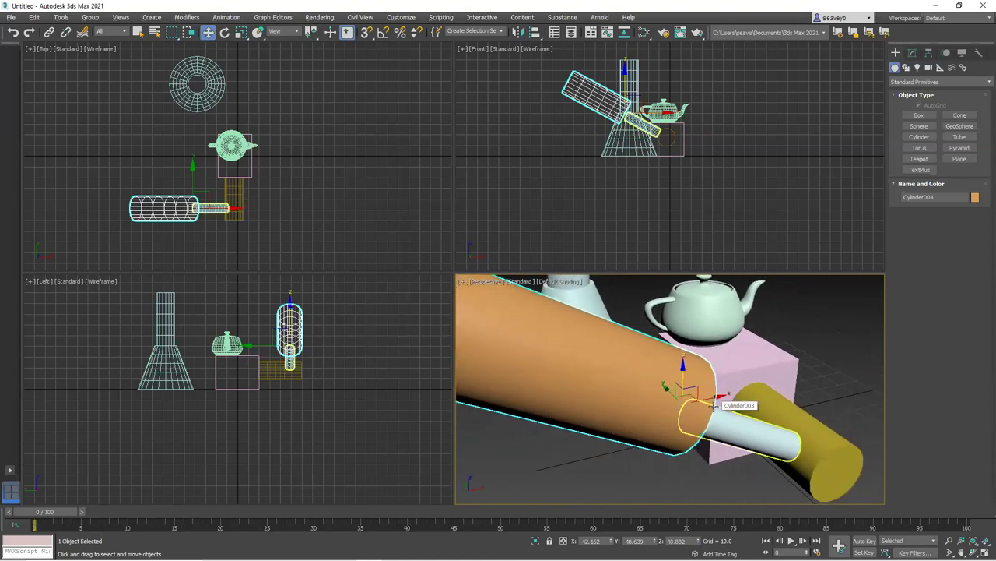
Undo the last alignment, set the reference coordinate system to Local, and reselect the orange cylinder
{"action": "key", "text": "ctrl+z"}
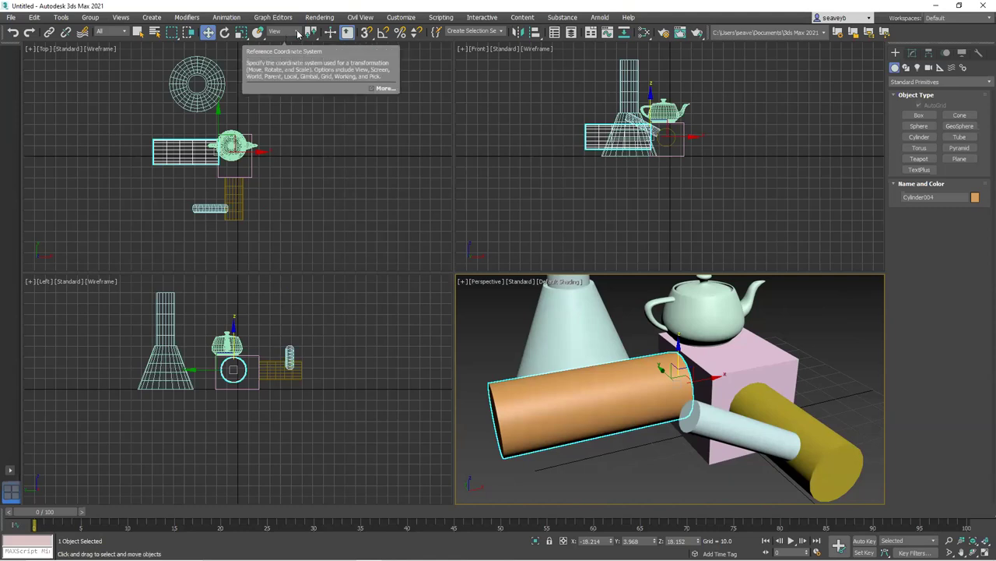
{"action": "left_click", "coordinate": [296, 32]}
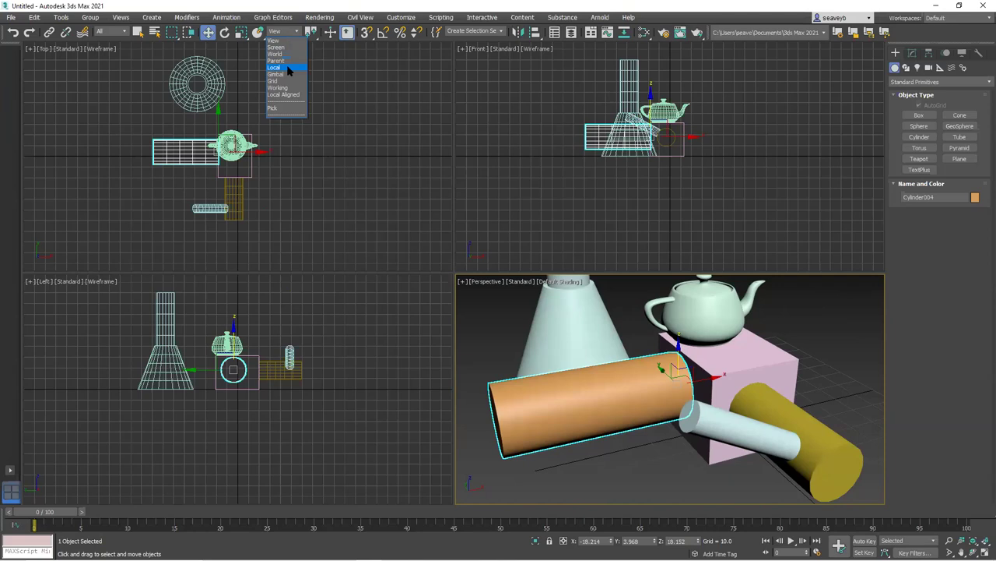
{"action": "left_click", "coordinate": [287, 68]}
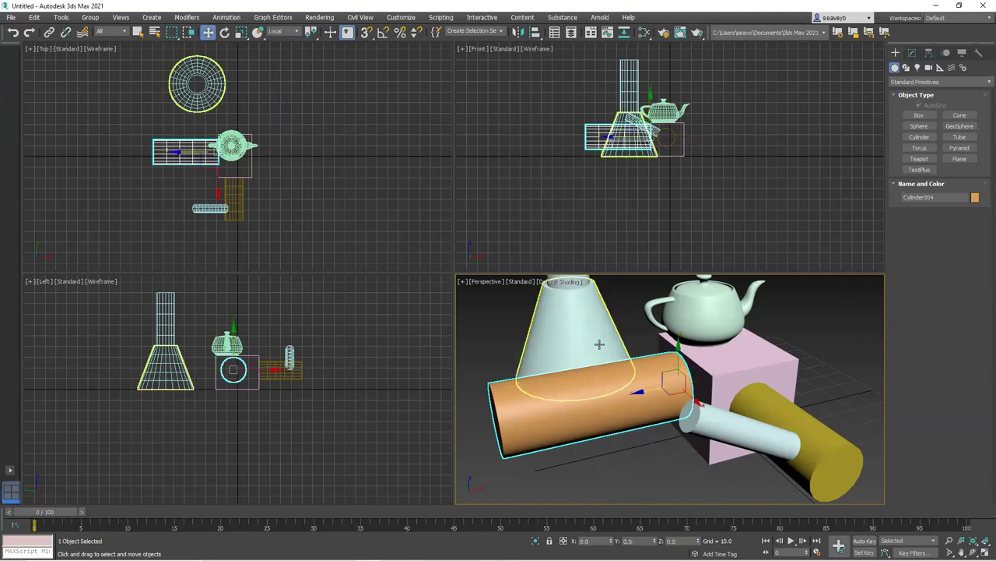
{"action": "left_click", "coordinate": [736, 438]}
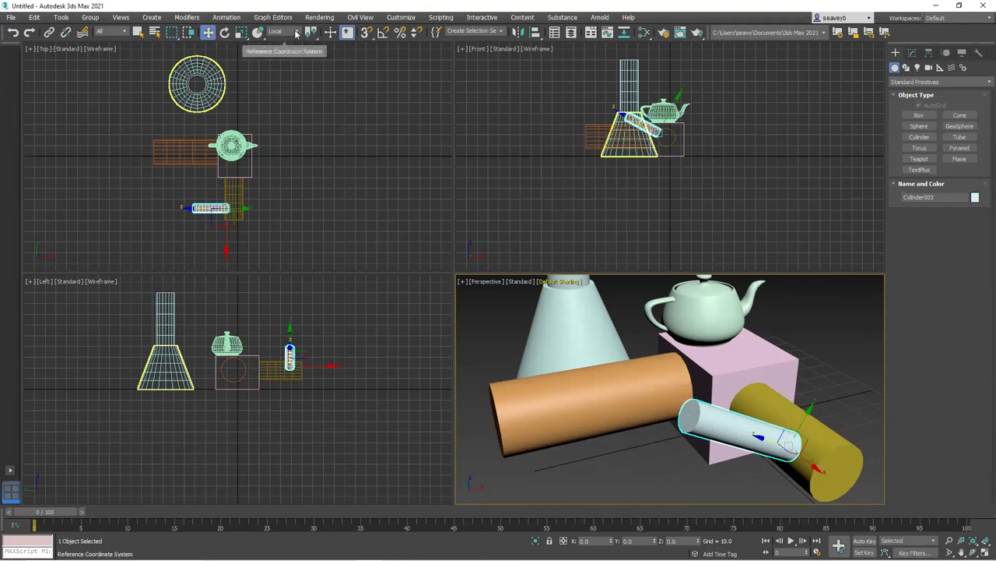
{"action": "left_click", "coordinate": [515, 425]}
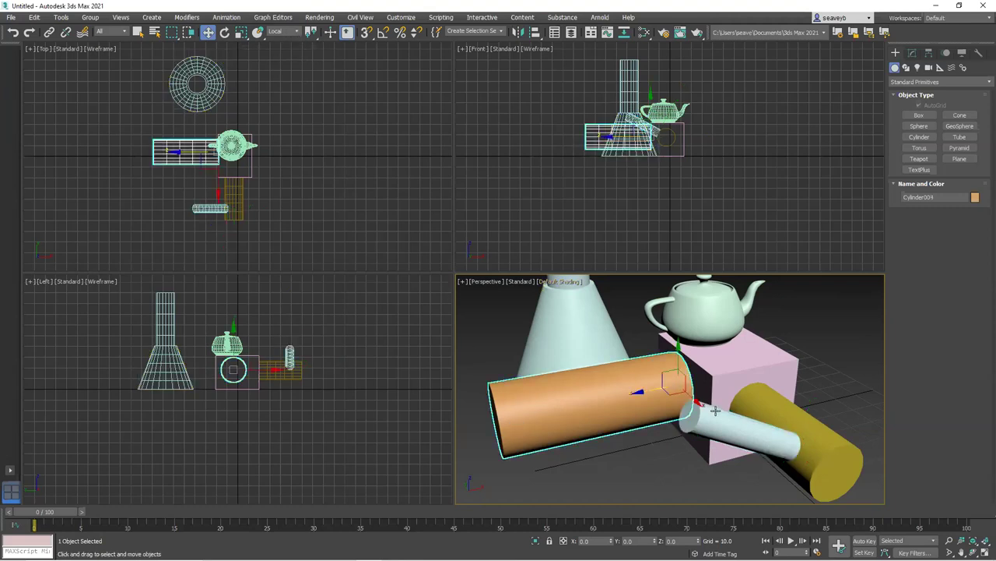
Align the orange cylinder to the white cylinder's pivot in X and Y position and apply
{"action": "left_click", "coordinate": [535, 32]}
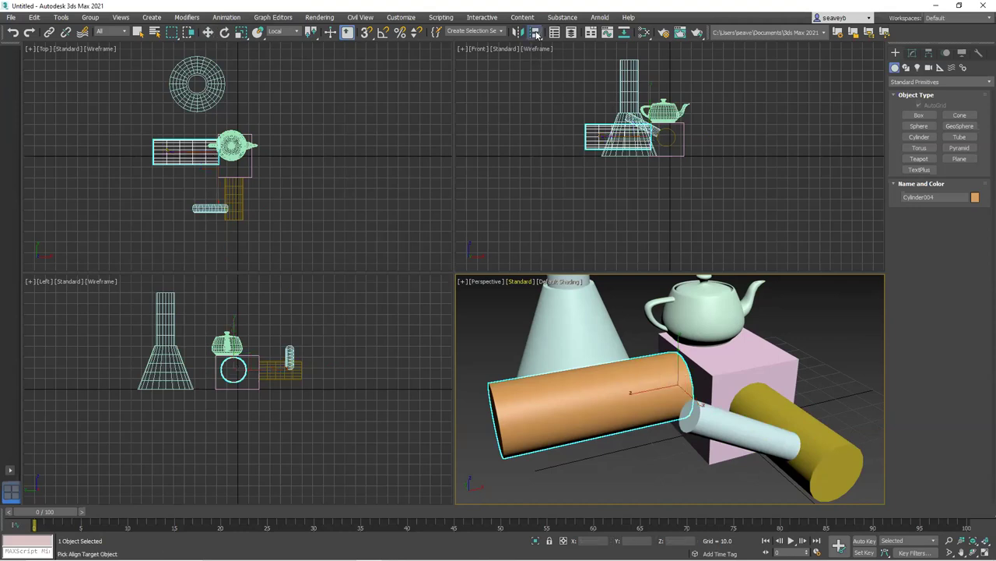
{"action": "left_click", "coordinate": [724, 428]}
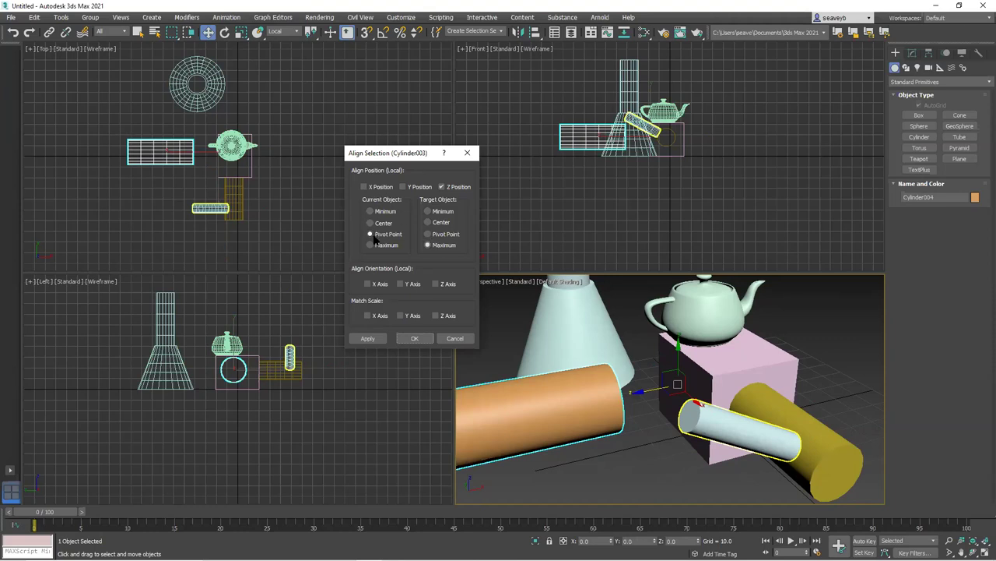
{"action": "left_click", "coordinate": [427, 233]}
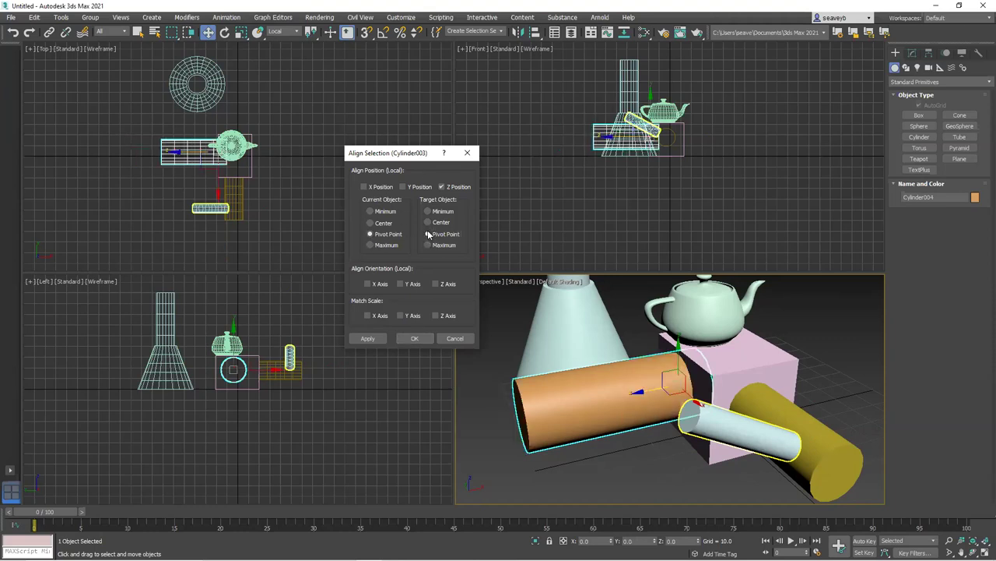
{"action": "left_click", "coordinate": [380, 187]}
{"action": "left_click", "coordinate": [416, 187]}
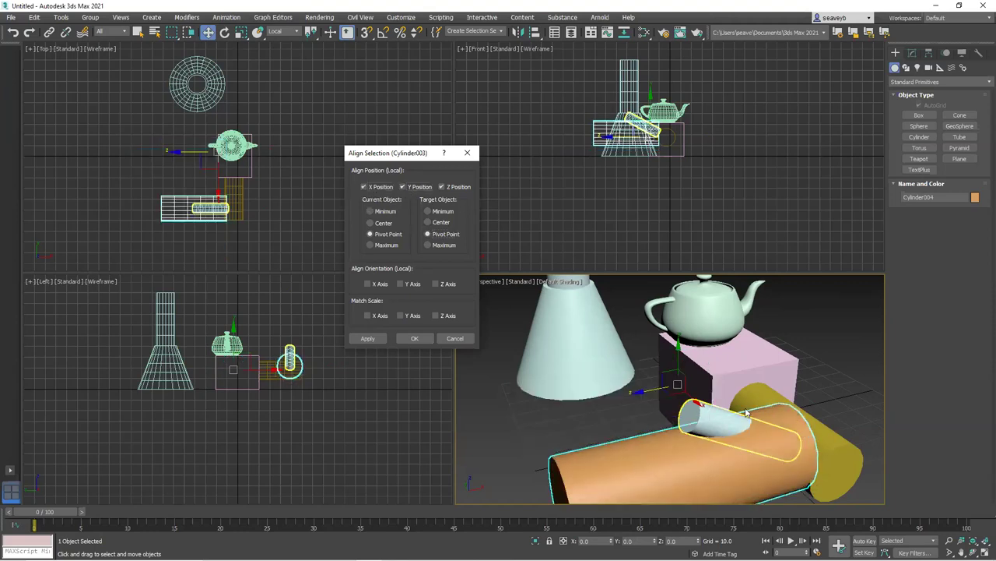
{"action": "left_click", "coordinate": [377, 339]}
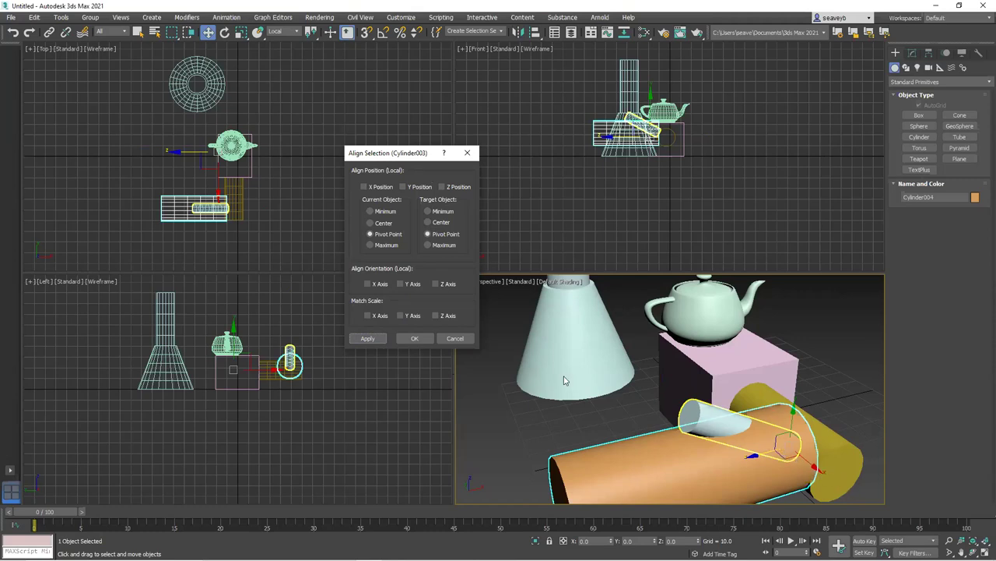
Match the orange cylinder's X and Z orientation axes to the white cylinder and apply
{"action": "left_click", "coordinate": [369, 284]}
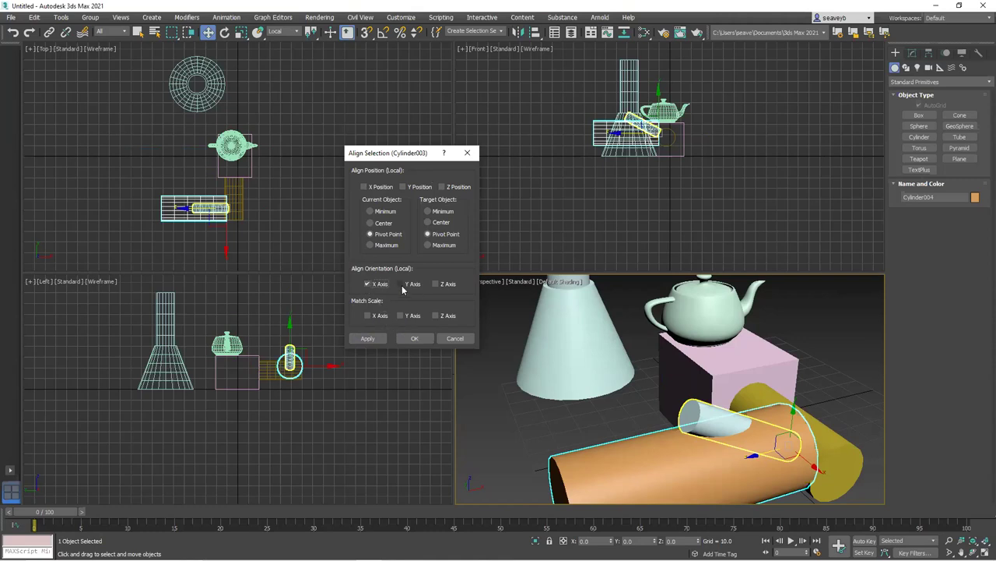
{"action": "left_click", "coordinate": [401, 285]}
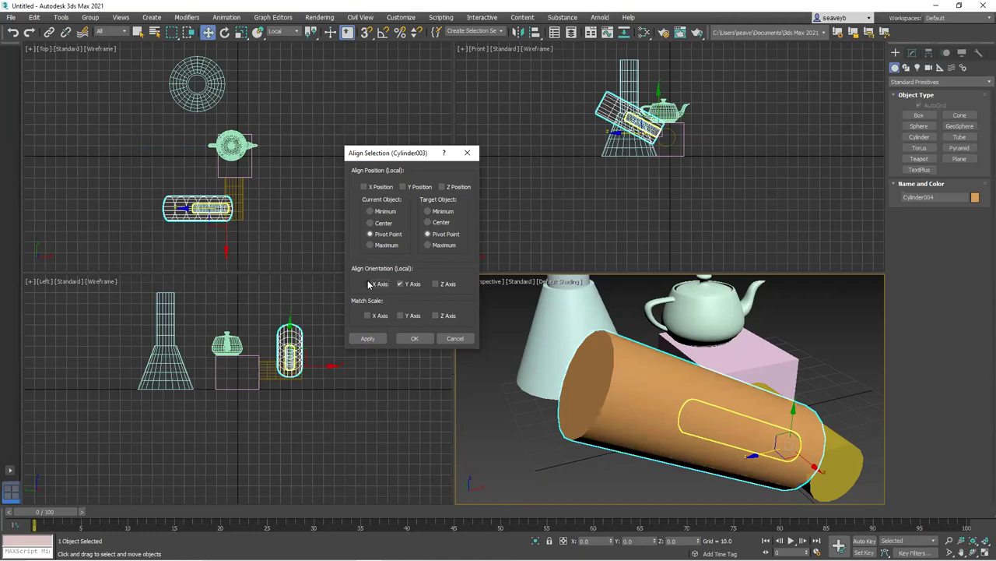
{"action": "left_click", "coordinate": [371, 285]}
{"action": "left_click", "coordinate": [437, 285]}
{"action": "left_click", "coordinate": [400, 284]}
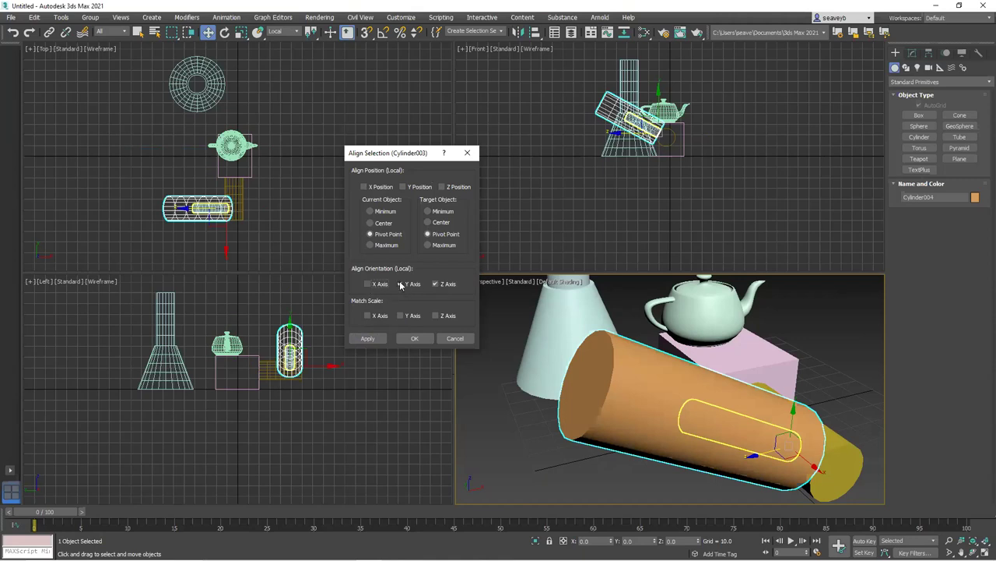
{"action": "left_click", "coordinate": [416, 339]}
{"action": "left_click", "coordinate": [376, 339]}
Align Z position to the white cylinder's Maximum and confirm with OK
{"action": "left_click", "coordinate": [442, 187]}
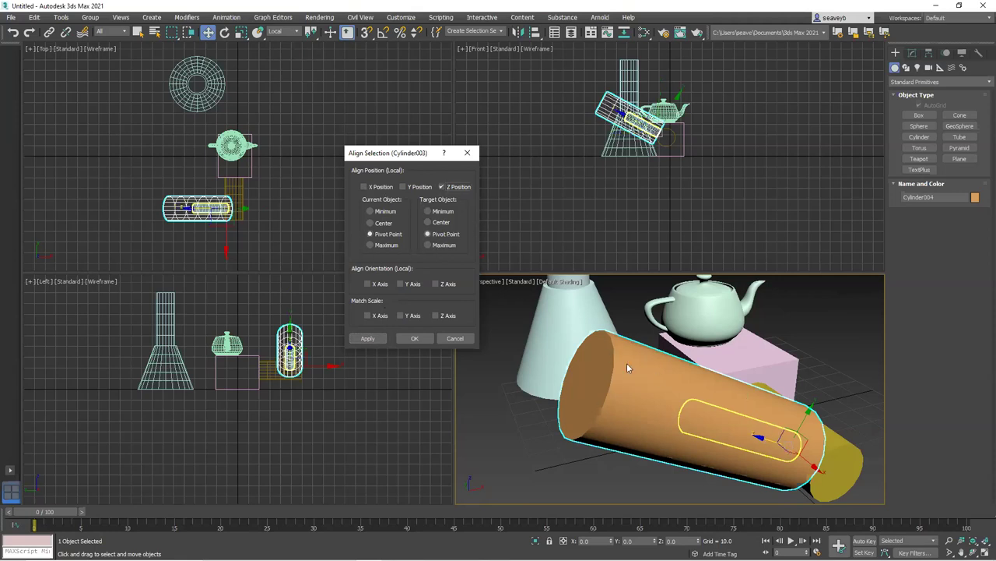
{"action": "left_click", "coordinate": [428, 245]}
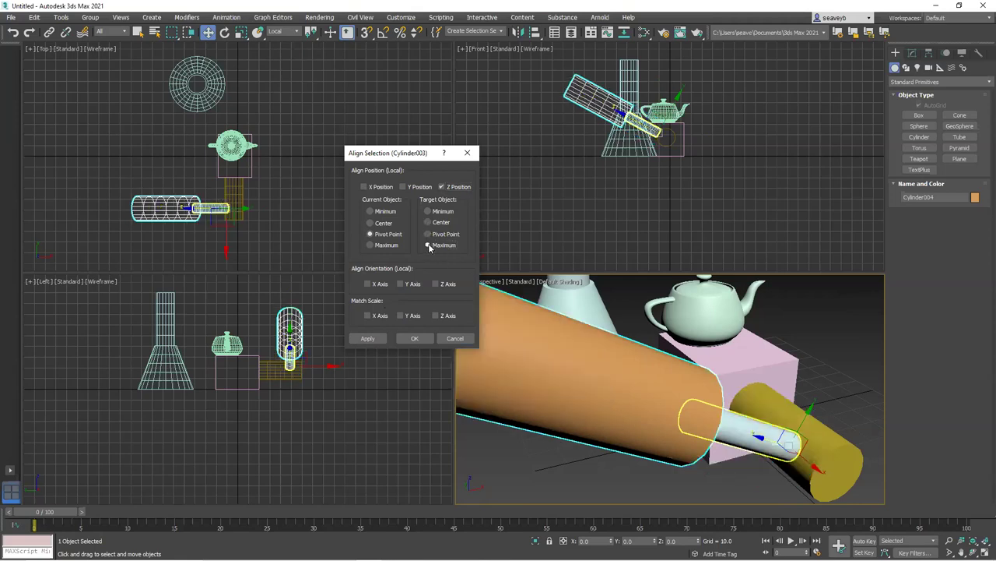
{"action": "left_click", "coordinate": [411, 340]}
{"action": "middle_click_drag", "start_coordinate": [777, 454], "coordinate": [695, 434], "text": "alt"}
{"action": "scroll", "coordinate": [765, 469], "scroll_direction": "down", "scroll_amount": 4}
{"action": "key", "text": "alt+w"}
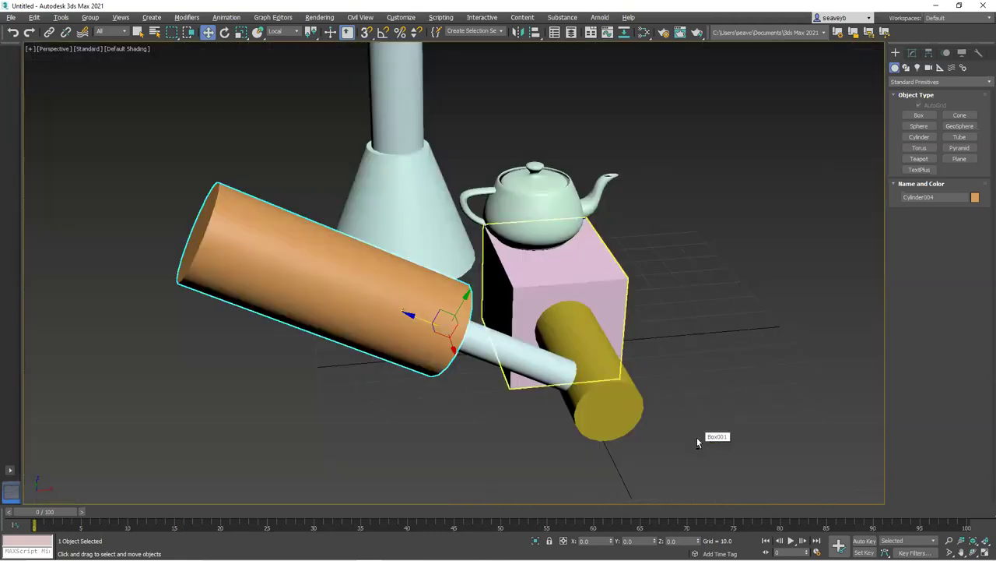
{"action": "mouse_move", "coordinate": [630, 421]}
{"action": "middle_mouse_down", "text": "alt"}
{"action": "mouse_move", "coordinate": [576, 372]}
{"action": "mouse_move", "coordinate": [633, 413]}
{"action": "middle_mouse_up", "text": "alt"}
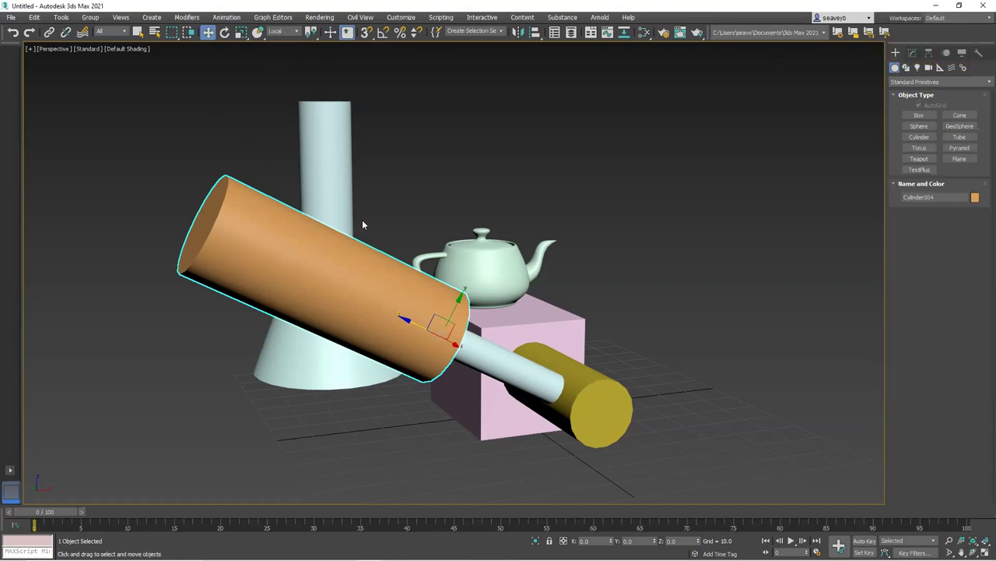
{"action": "key", "text": "alt+w"}
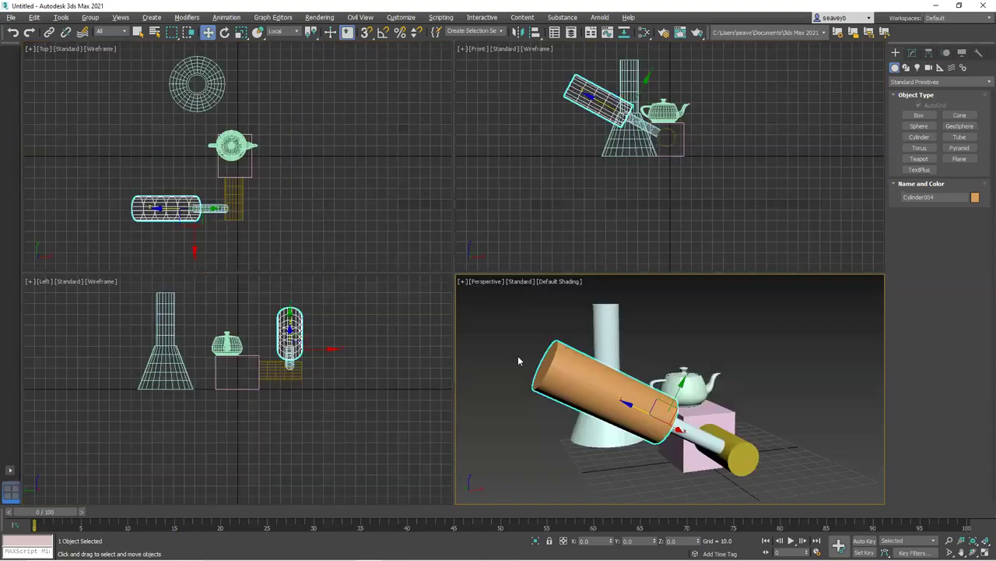
Select the teapot, tall cylinder, cone and yellow cylinder in turn, ending with the pink box selected
{"action": "middle_click_drag", "start_coordinate": [761, 408], "coordinate": [779, 428], "text": "alt"}
{"action": "scroll", "coordinate": [732, 421], "scroll_direction": "up", "scroll_amount": 5}
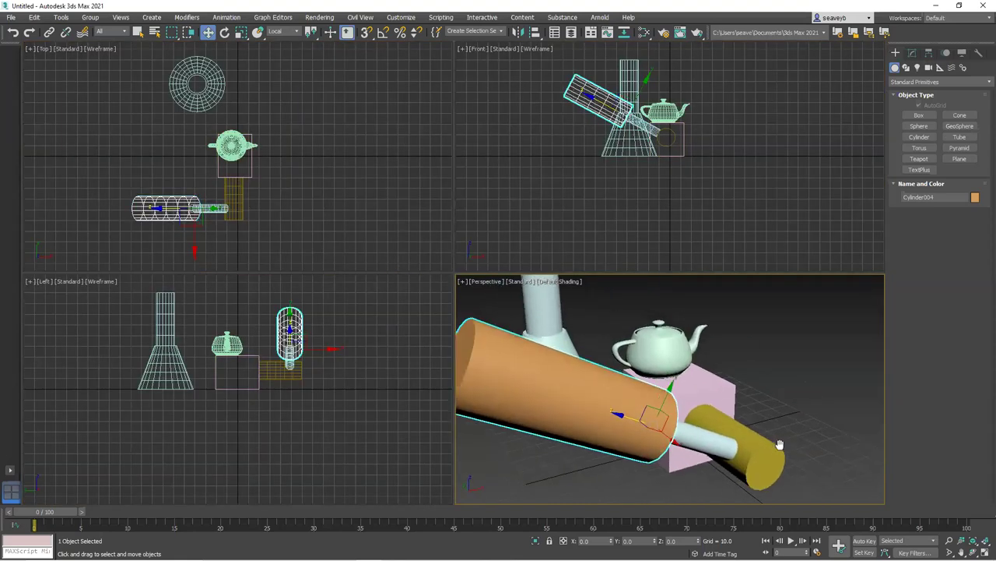
{"action": "scroll", "coordinate": [778, 428], "scroll_direction": "down", "scroll_amount": 2}
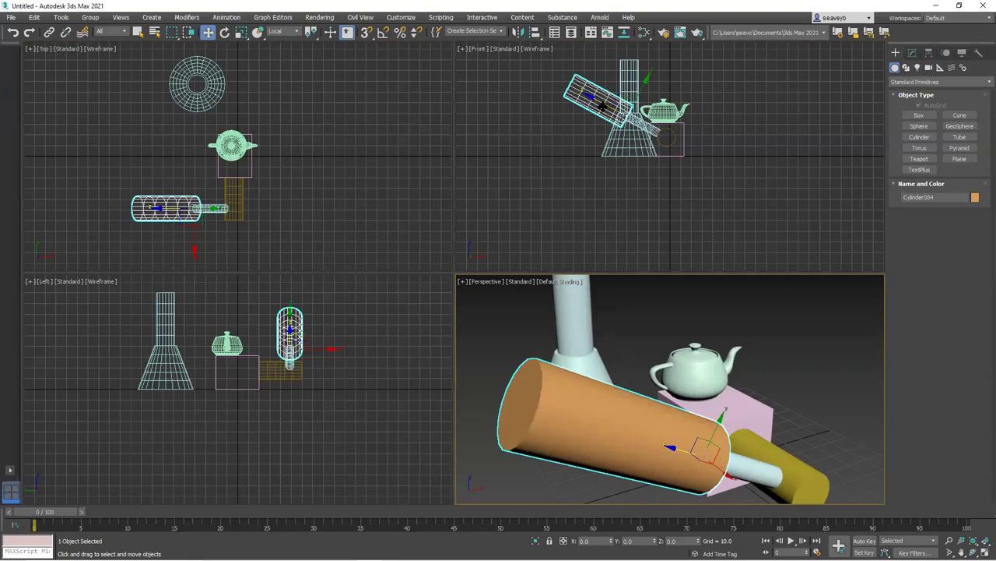
{"action": "left_click", "coordinate": [664, 112]}
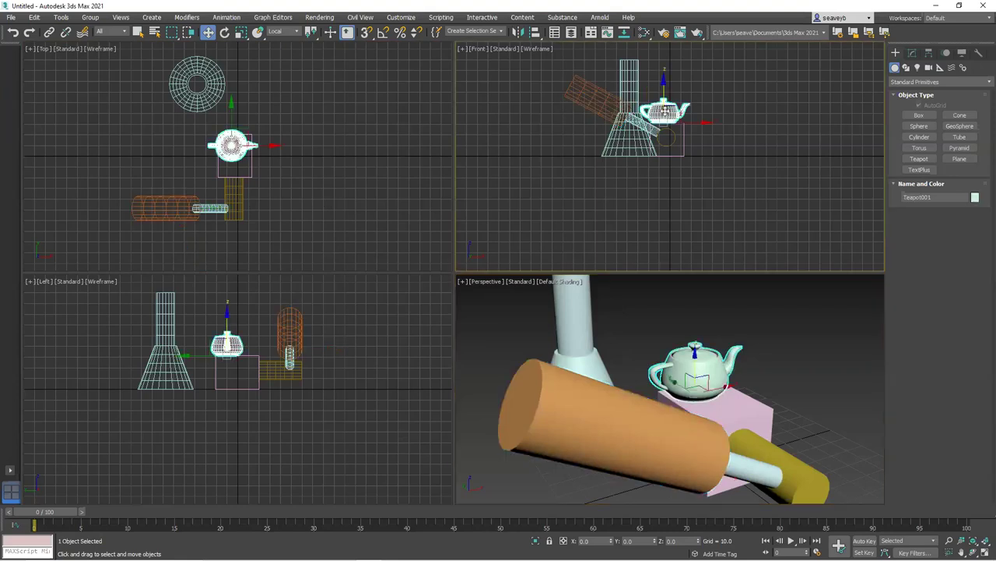
{"action": "left_click", "coordinate": [622, 72]}
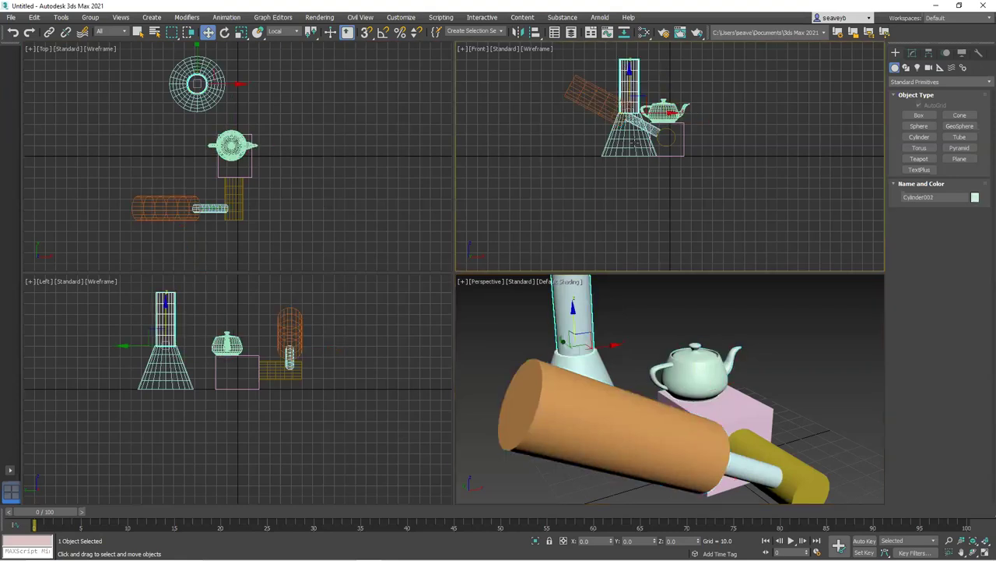
{"action": "left_click", "coordinate": [617, 140]}
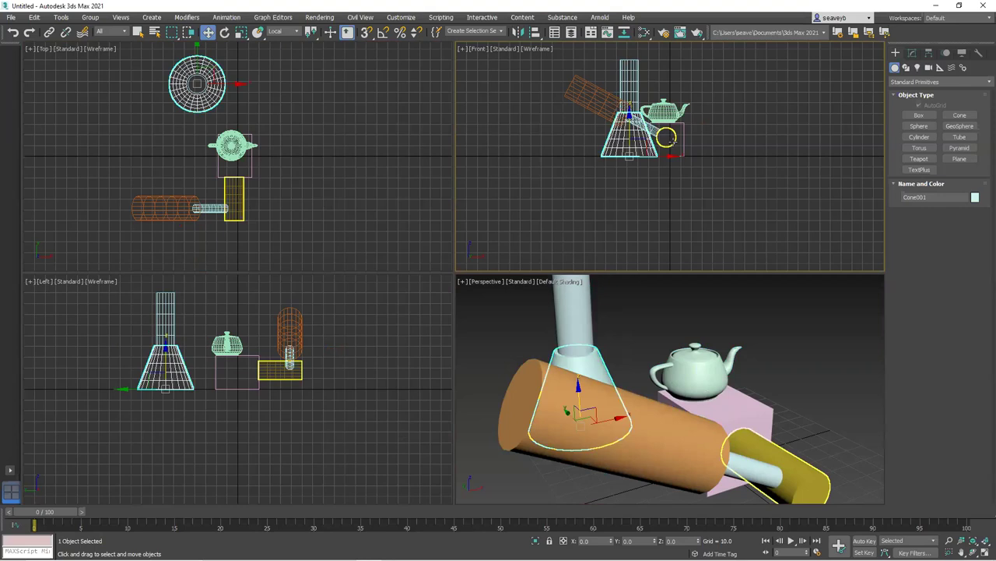
{"action": "left_click", "coordinate": [666, 137]}
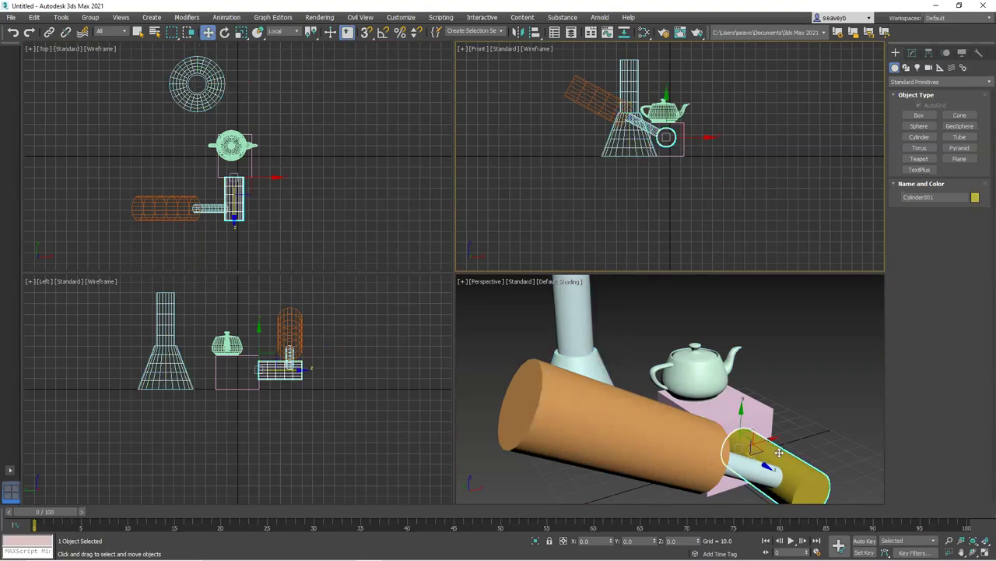
{"action": "left_click", "coordinate": [725, 404]}
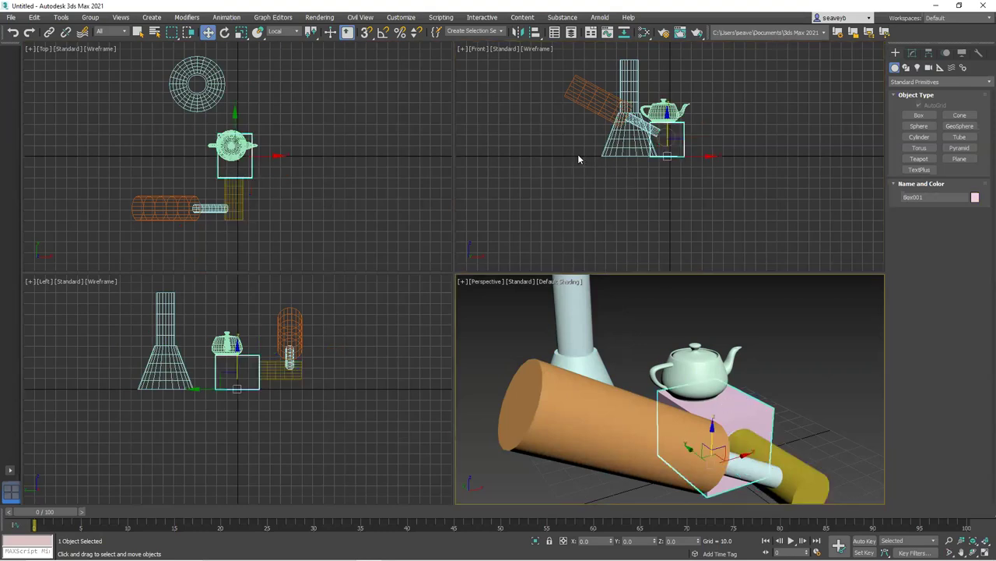
Switch the reference coordinate system to View and select the orange cylinder
{"action": "left_click", "coordinate": [296, 32]}
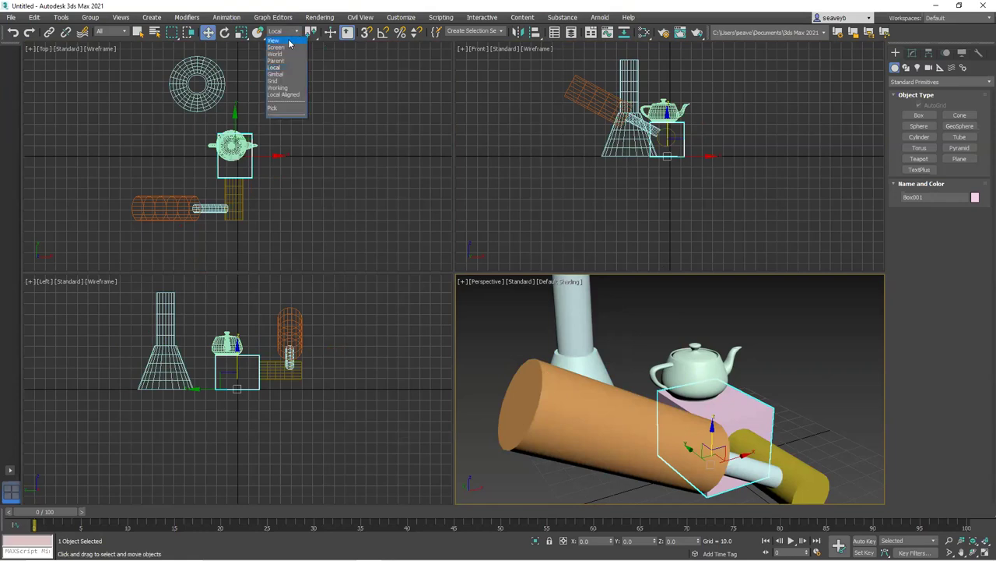
{"action": "left_click", "coordinate": [289, 41]}
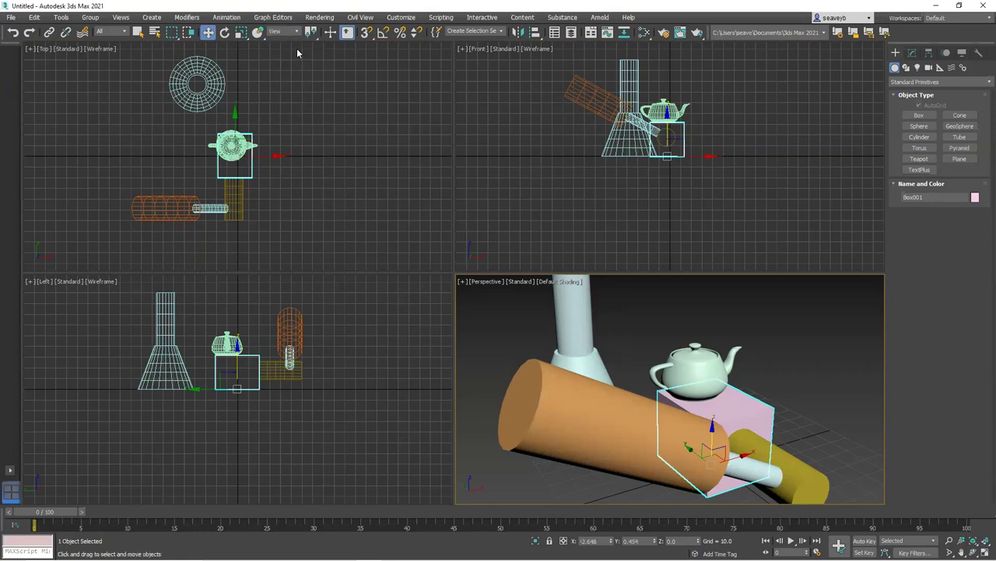
{"action": "middle_click_drag", "start_coordinate": [818, 376], "coordinate": [830, 385]}
{"action": "left_click", "coordinate": [596, 419]}
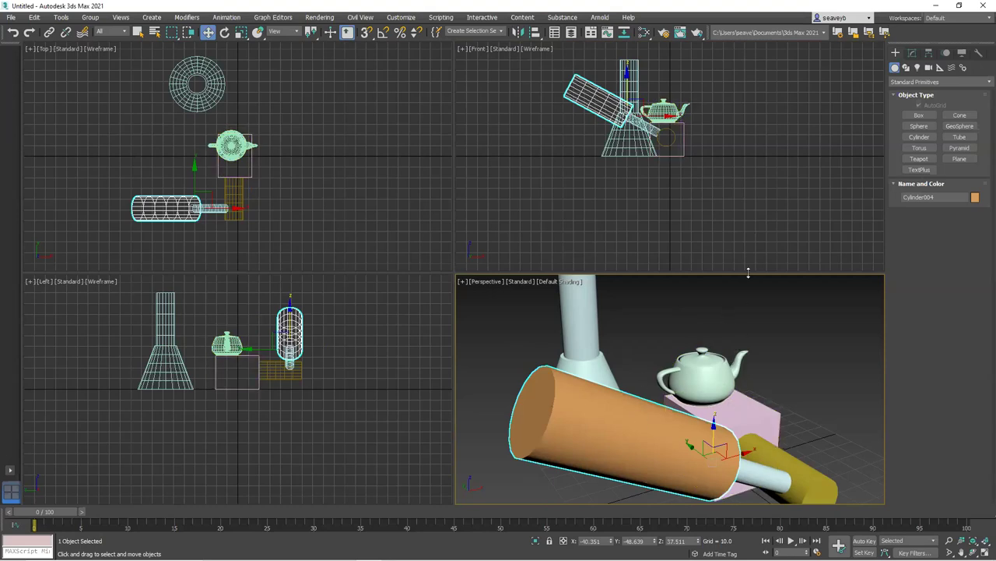
Activate the Top, Left, Front and Perspective viewports in turn, keeping the cylinder selected, ending on Top
{"action": "middle_click_drag", "start_coordinate": [721, 194], "coordinate": [684, 188]}
{"action": "scroll", "coordinate": [684, 188], "scroll_direction": "up", "scroll_amount": 4}
{"action": "scroll", "coordinate": [727, 207], "scroll_direction": "down", "scroll_amount": 2}
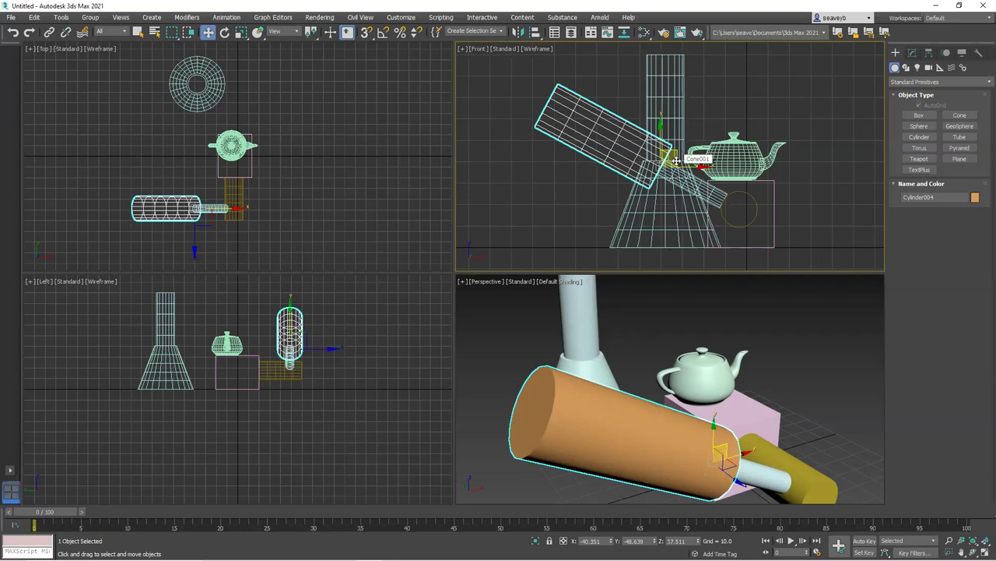
{"action": "right_click", "coordinate": [312, 176]}
{"action": "right_click", "coordinate": [416, 354]}
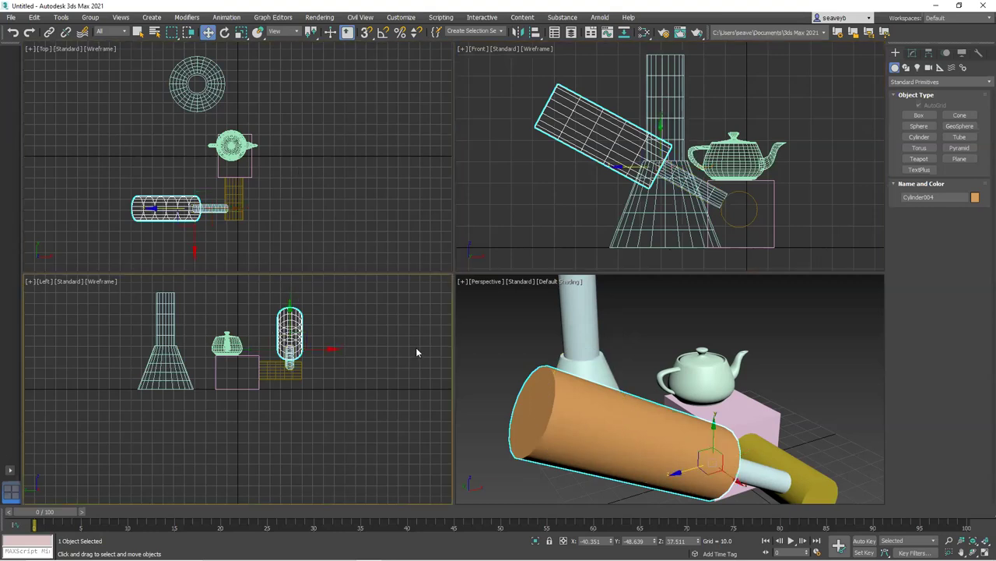
{"action": "scroll", "coordinate": [573, 377], "scroll_direction": "up", "scroll_amount": 3}
{"action": "right_click", "coordinate": [549, 223]}
{"action": "right_click", "coordinate": [515, 336]}
{"action": "right_click", "coordinate": [490, 243]}
{"action": "right_click", "coordinate": [378, 210]}
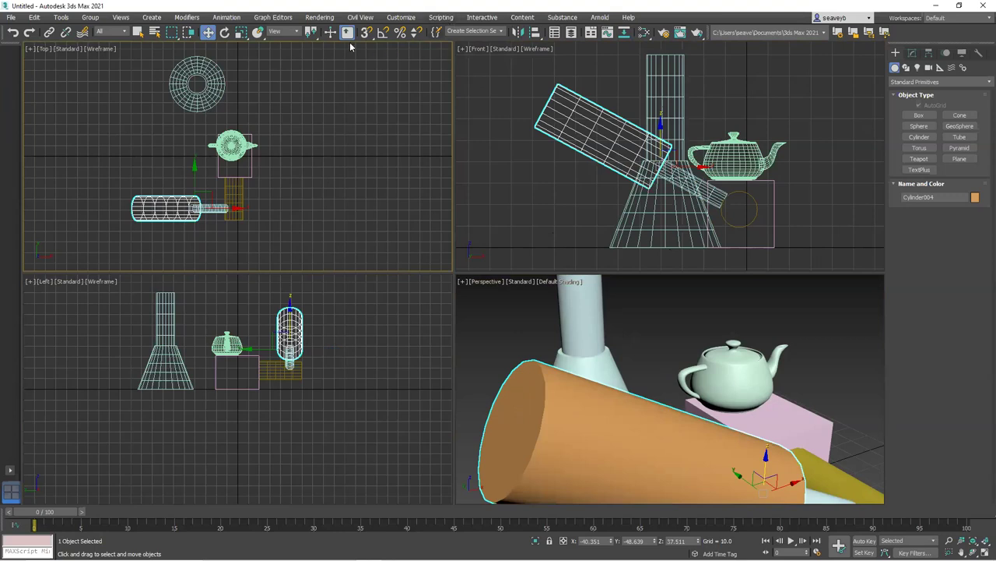
{"action": "left_click", "coordinate": [298, 31]}
{"action": "left_click", "coordinate": [295, 54]}
{"action": "right_click", "coordinate": [340, 356]}
{"action": "right_click", "coordinate": [502, 222]}
{"action": "right_click", "coordinate": [339, 195]}
{"action": "right_click", "coordinate": [371, 327]}
{"action": "right_click", "coordinate": [484, 320]}
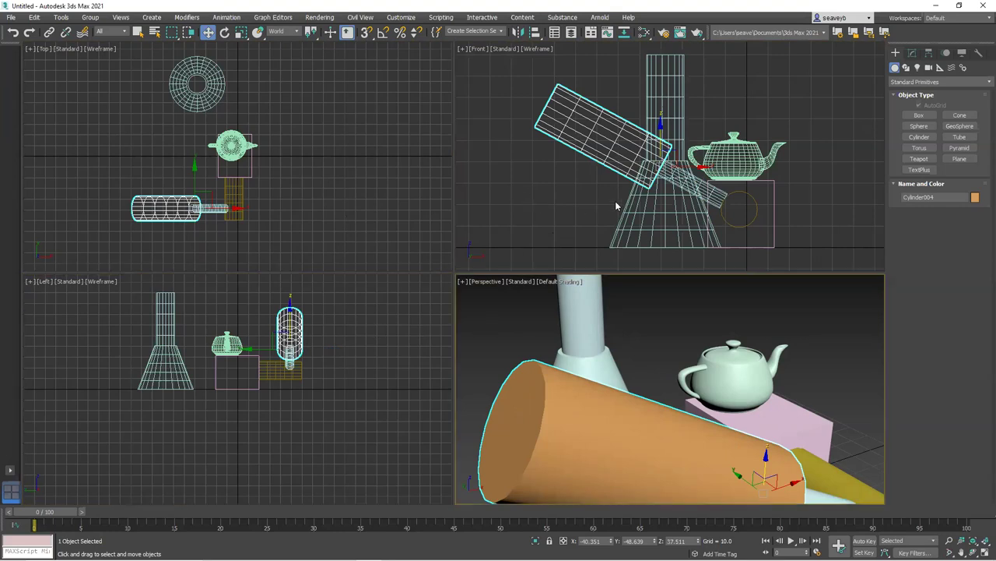
{"action": "right_click", "coordinate": [289, 389]}
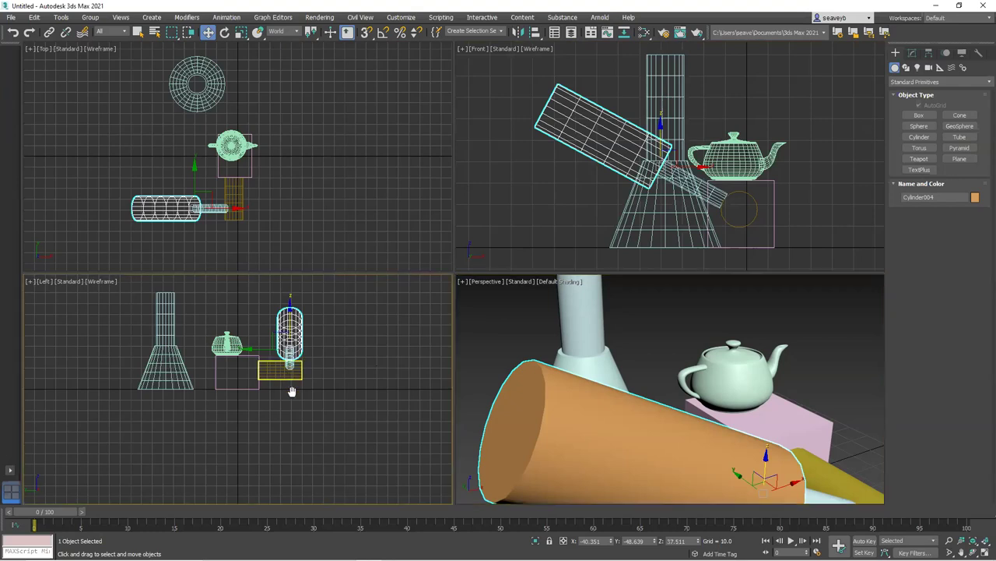
{"action": "scroll", "coordinate": [289, 389], "scroll_direction": "up", "scroll_amount": 3}
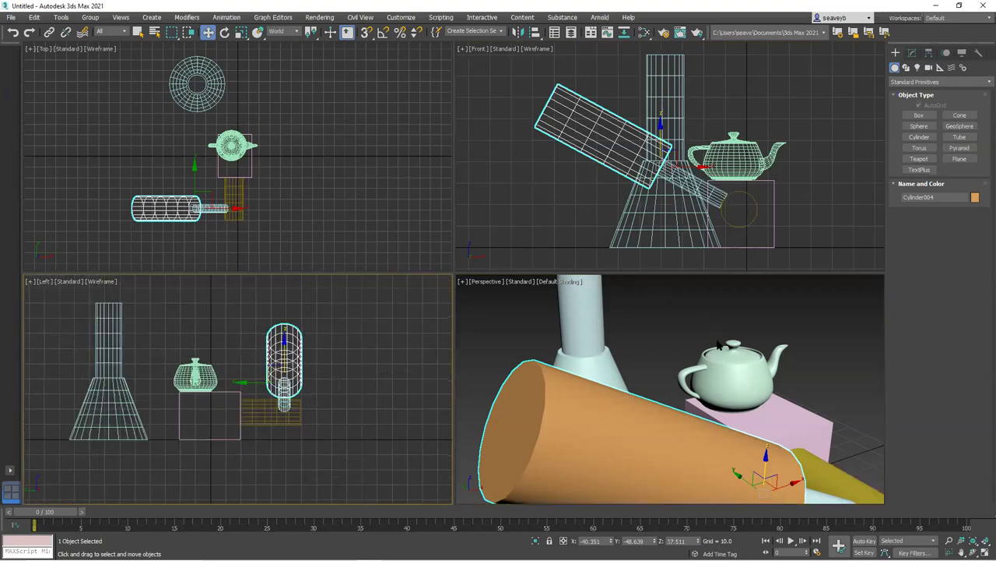
With Select and Rotate active, set the coordinate system to World and deselect the cylinder
{"action": "left_click", "coordinate": [225, 32]}
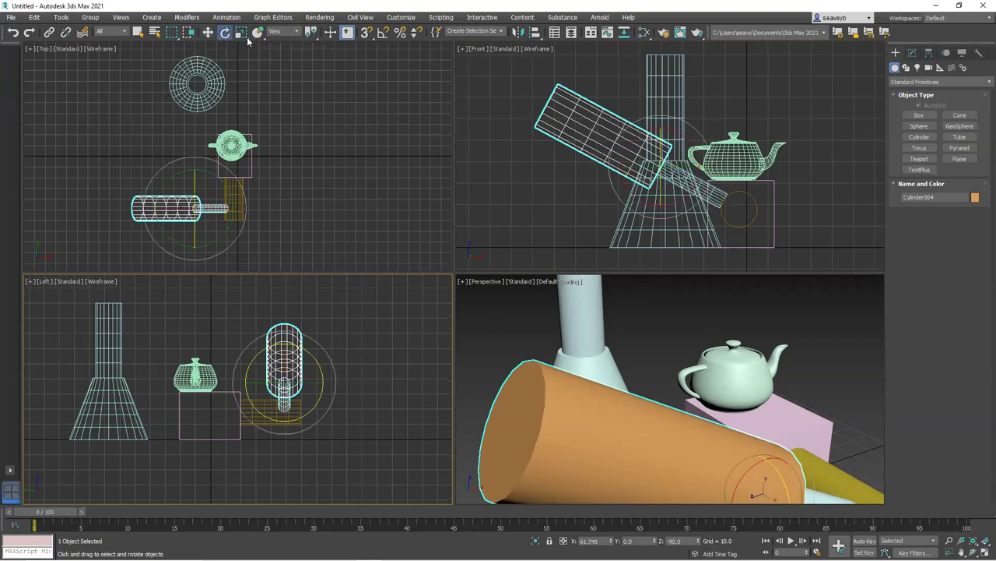
{"action": "left_click", "coordinate": [295, 31]}
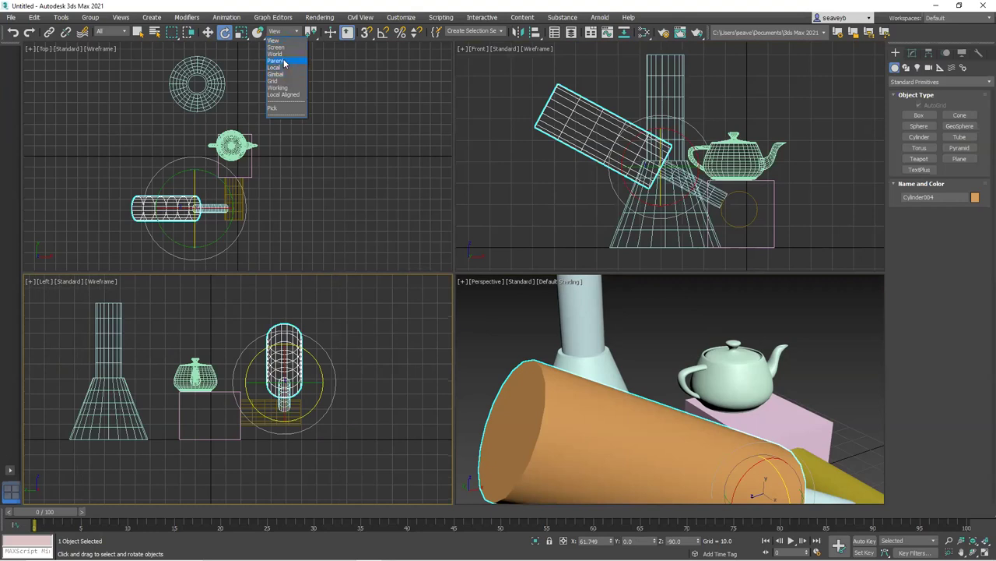
{"action": "left_click", "coordinate": [286, 54]}
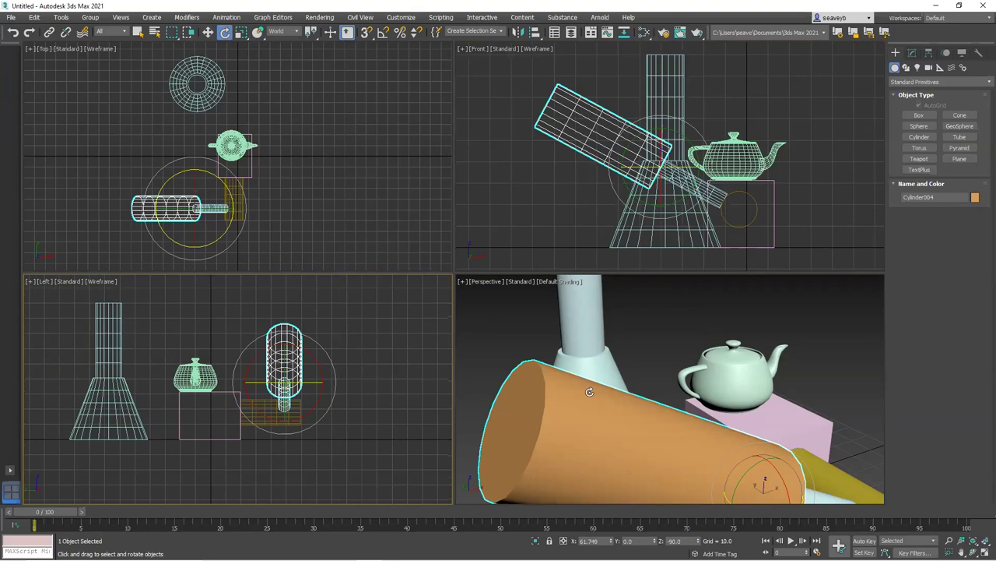
{"action": "scroll", "coordinate": [589, 391], "scroll_direction": "down", "scroll_amount": 5}
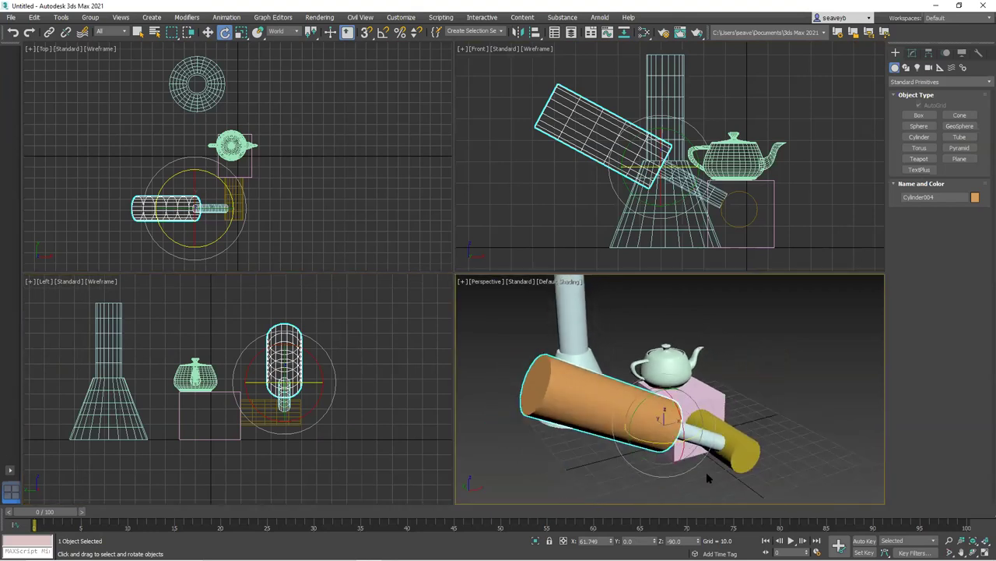
{"action": "left_click", "coordinate": [804, 413]}
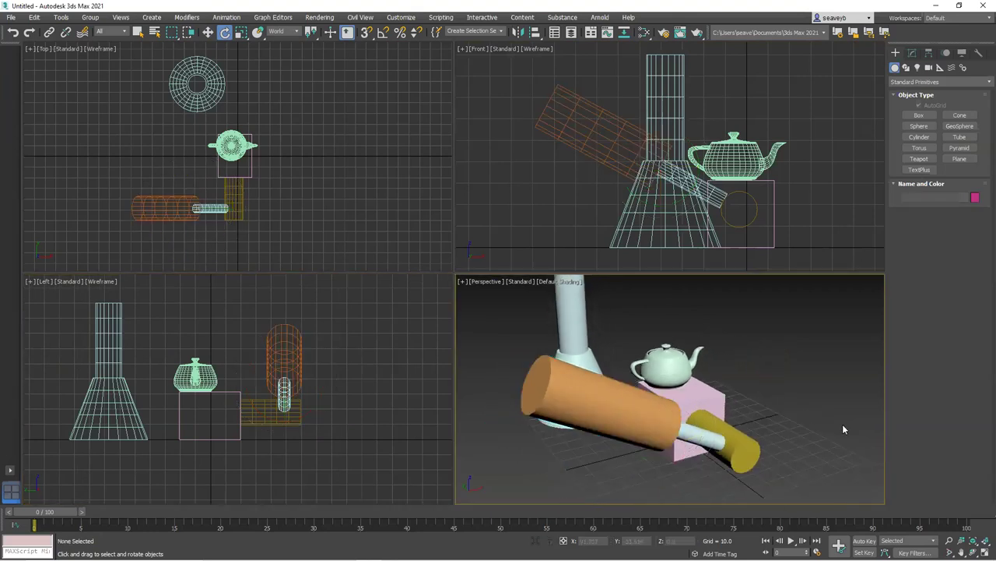
Switch to Select and Move and show the reference coordinate system list
{"action": "left_click", "coordinate": [296, 32]}
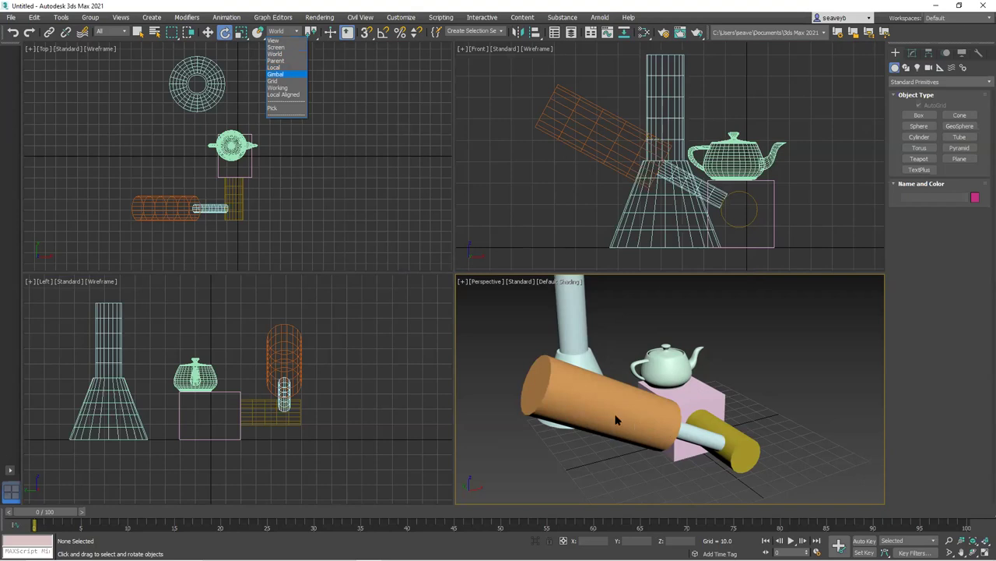
{"action": "left_click", "coordinate": [208, 32]}
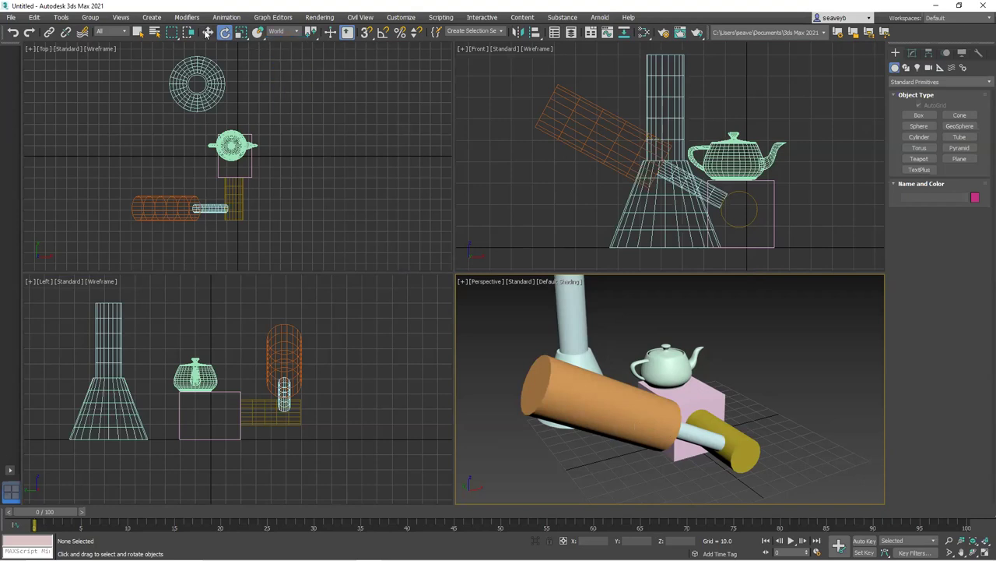
{"action": "left_click", "coordinate": [297, 34]}
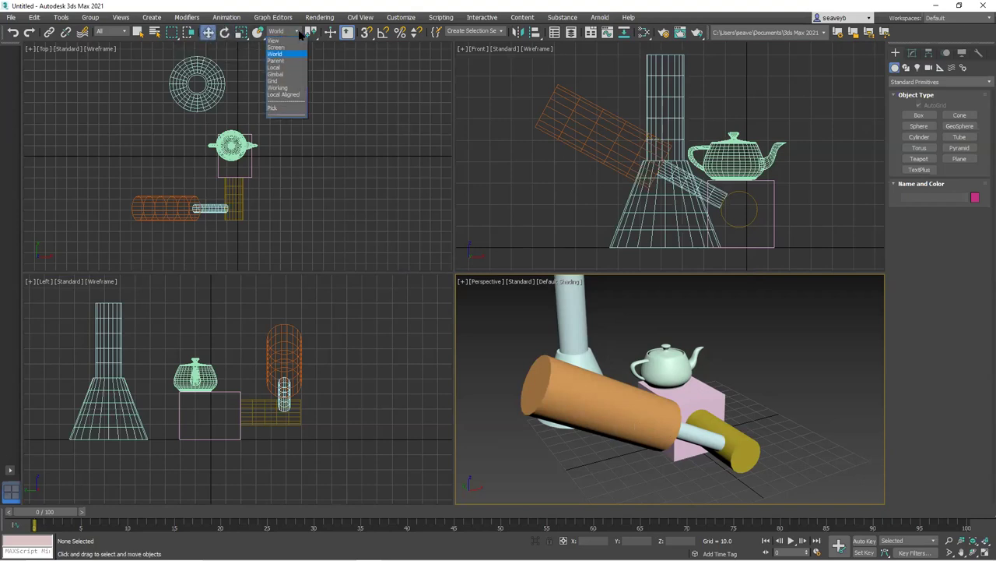
In Local coordinates, move the orange cylinder along its own axes
{"action": "left_click", "coordinate": [297, 70]}
{"action": "left_click", "coordinate": [580, 420]}
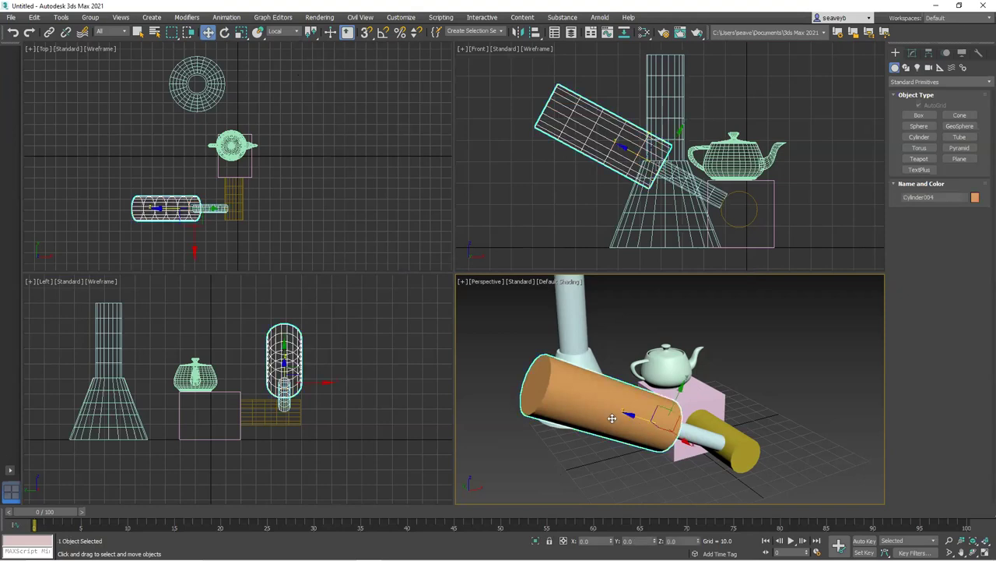
{"action": "mouse_move", "coordinate": [626, 412]}
{"action": "left_mouse_down"}
{"action": "mouse_move", "coordinate": [556, 389]}
{"action": "mouse_move", "coordinate": [708, 400]}
{"action": "mouse_move", "coordinate": [429, 356]}
{"action": "mouse_move", "coordinate": [714, 433]}
{"action": "mouse_move", "coordinate": [580, 380]}
{"action": "mouse_move", "coordinate": [751, 382]}
{"action": "mouse_move", "coordinate": [560, 388]}
{"action": "mouse_move", "coordinate": [700, 448]}
{"action": "mouse_move", "coordinate": [573, 400]}
{"action": "mouse_move", "coordinate": [630, 422]}
{"action": "left_mouse_up"}
{"action": "left_click_drag", "start_coordinate": [635, 417], "coordinate": [672, 475]}
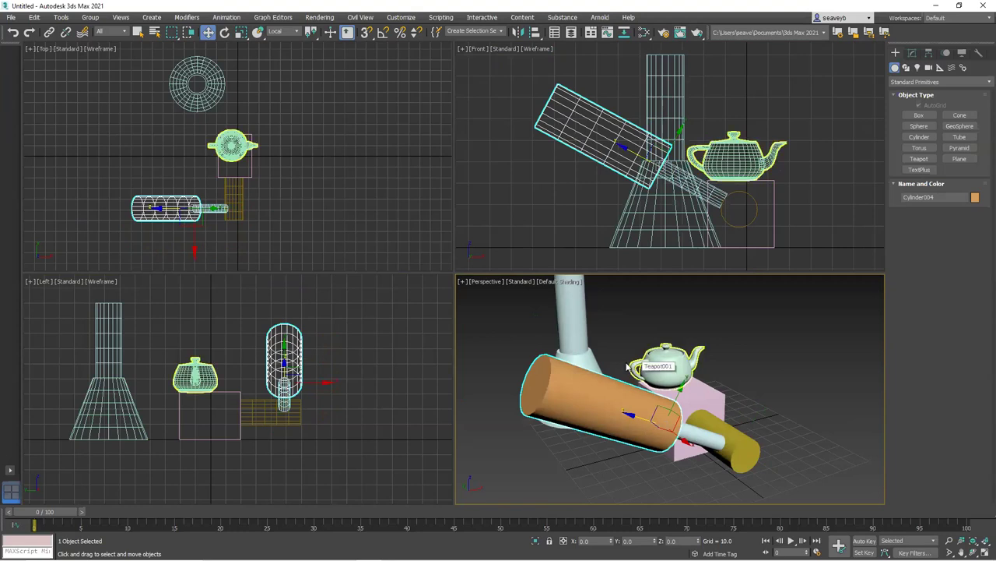
Change the reference coordinate system to World, then to Working
{"action": "left_click", "coordinate": [292, 32]}
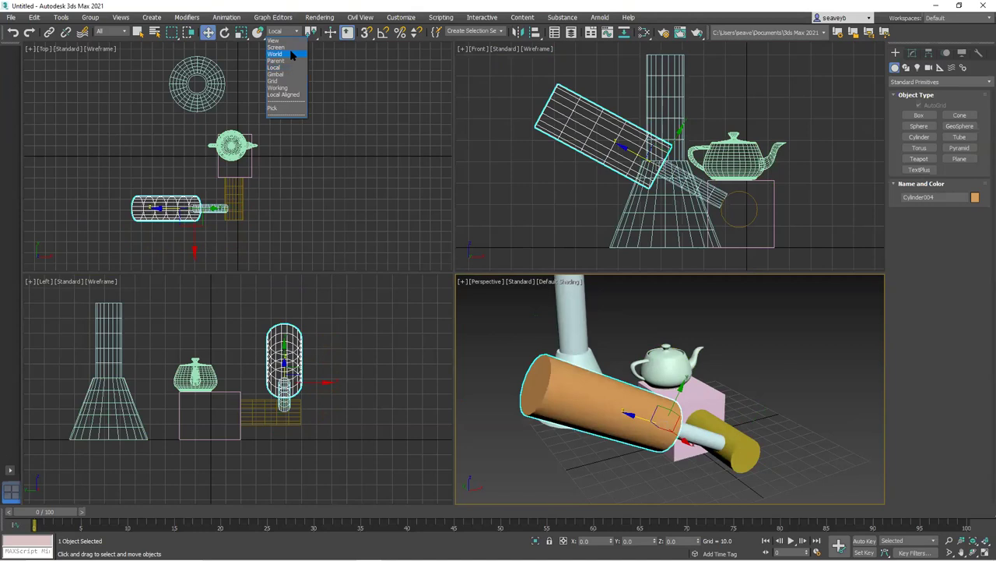
{"action": "left_click", "coordinate": [292, 54]}
{"action": "left_click", "coordinate": [298, 32]}
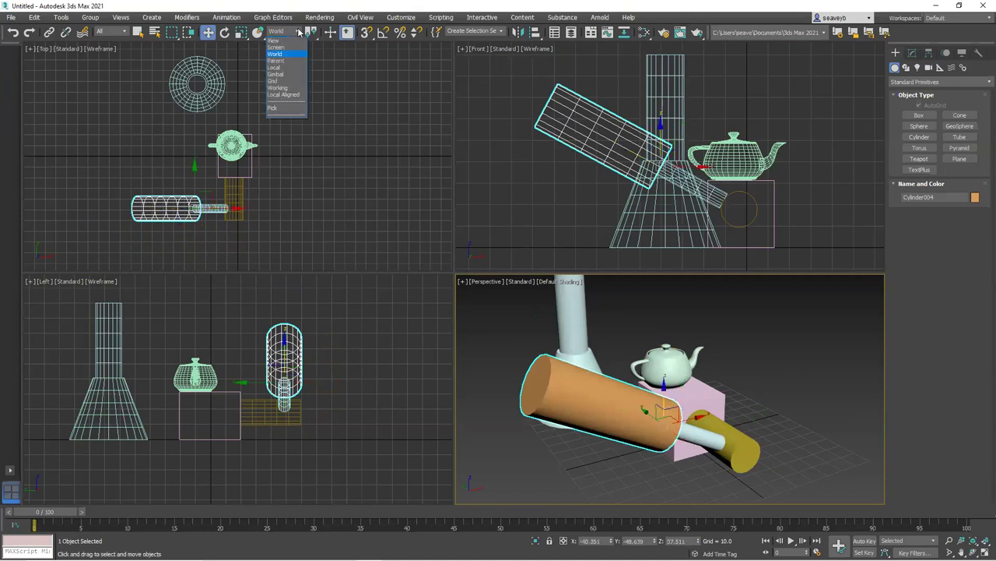
{"action": "left_click", "coordinate": [279, 88]}
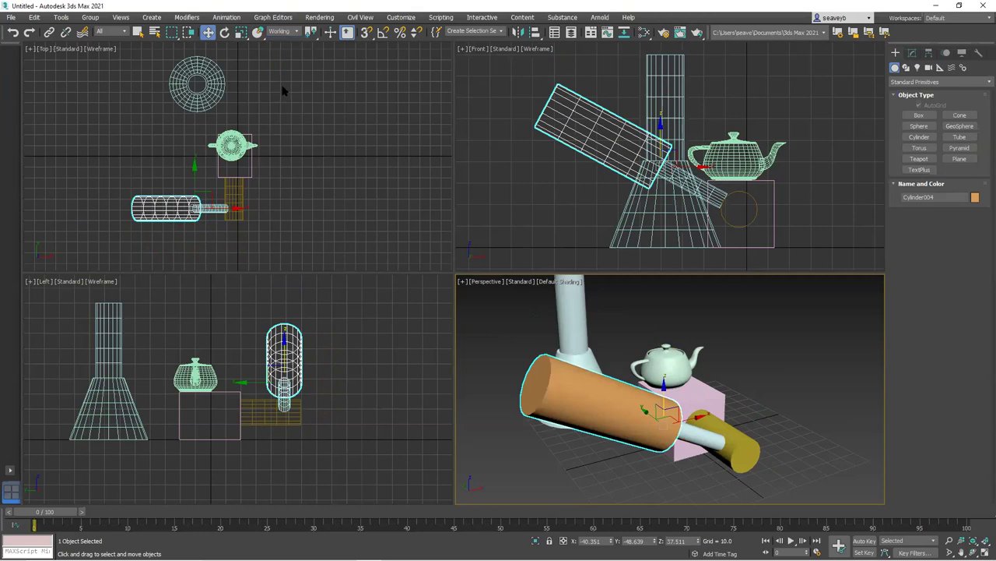
Return the reference coordinate system from Working to World
{"action": "left_click", "coordinate": [296, 32]}
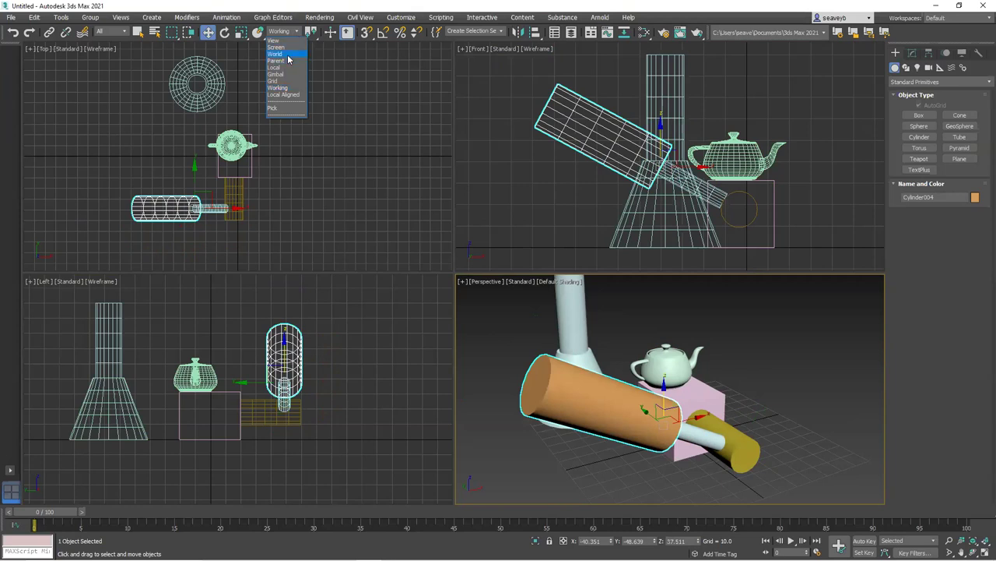
{"action": "left_click", "coordinate": [285, 54]}
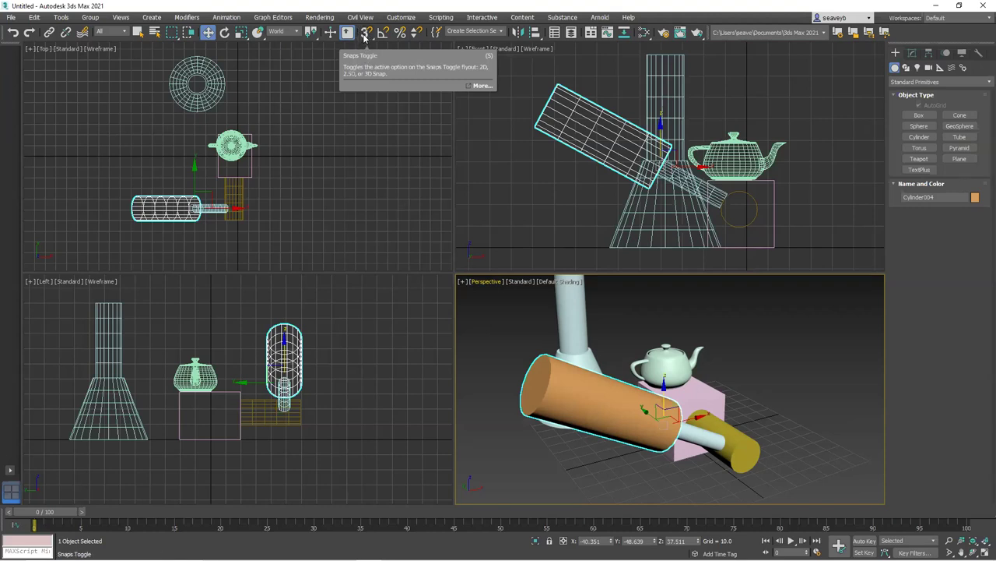
Enable Grid Points snapping in the Grid and Snap Settings dialog, moved aside from the scene
{"action": "right_click", "coordinate": [365, 35]}
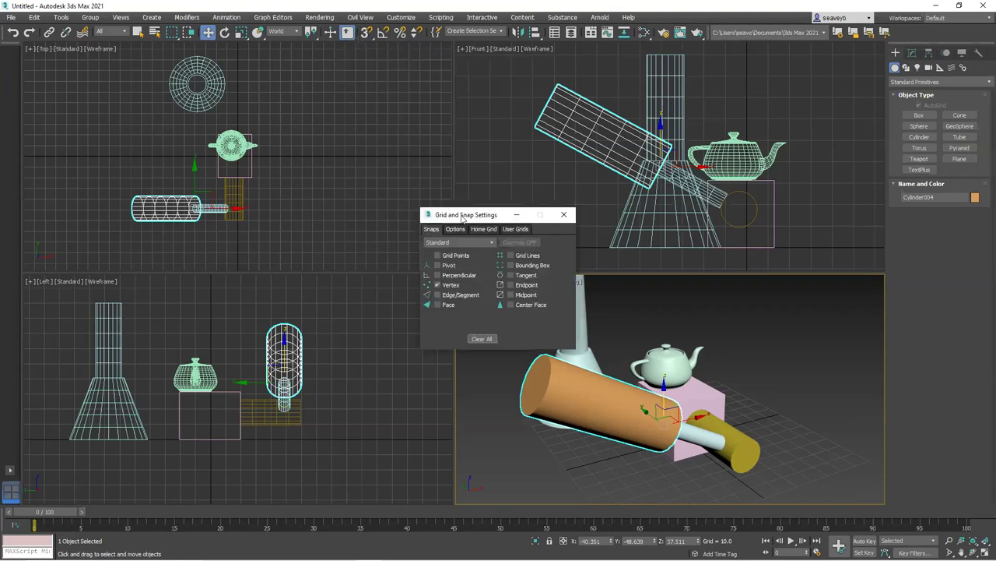
{"action": "left_click_drag", "start_coordinate": [463, 215], "coordinate": [402, 101]}
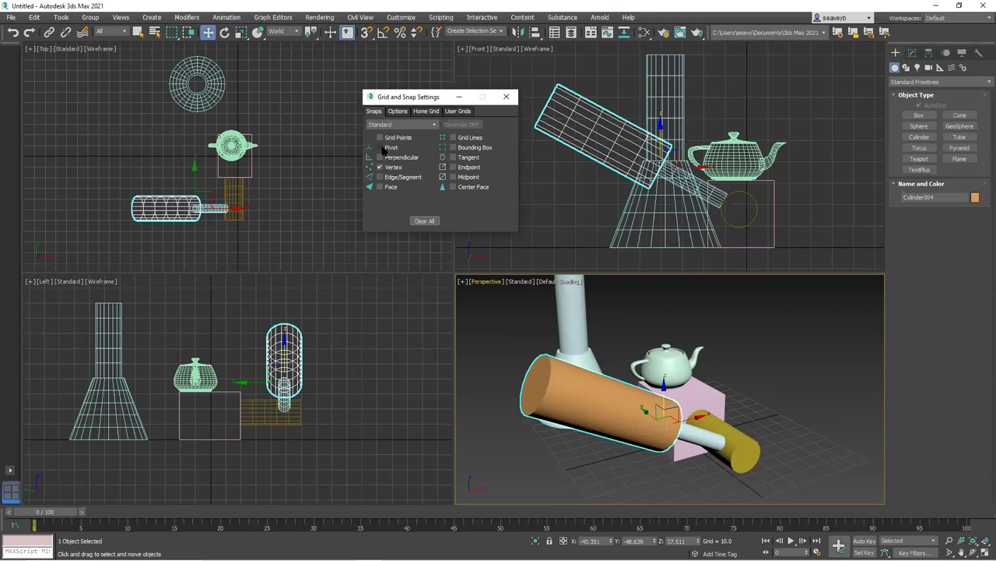
{"action": "left_click", "coordinate": [382, 138]}
Select the pink box under the teapot
{"action": "left_click", "coordinate": [701, 392]}
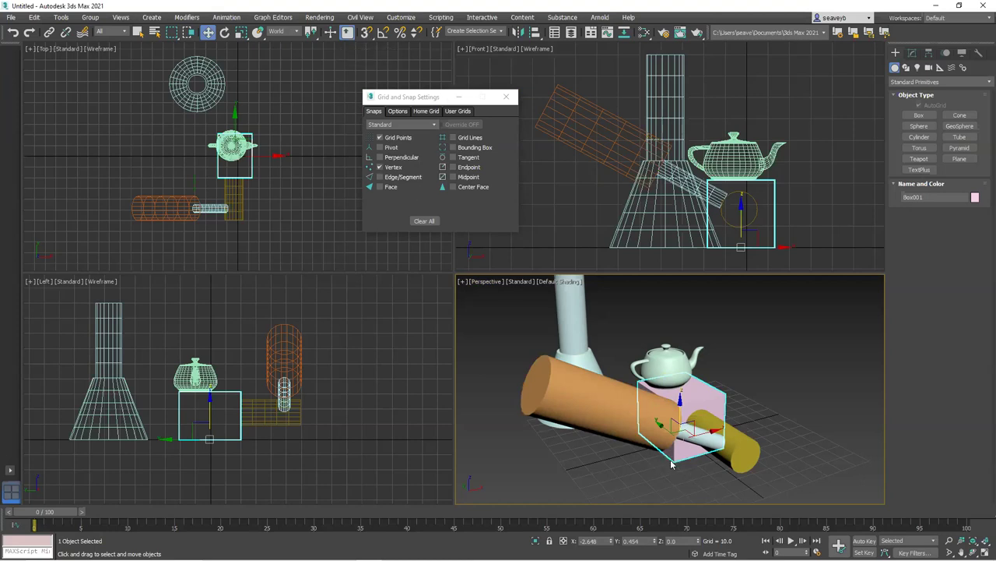
{"action": "scroll", "coordinate": [671, 464], "scroll_direction": "up", "scroll_amount": 5}
{"action": "scroll", "coordinate": [676, 464], "scroll_direction": "up", "scroll_amount": 3}
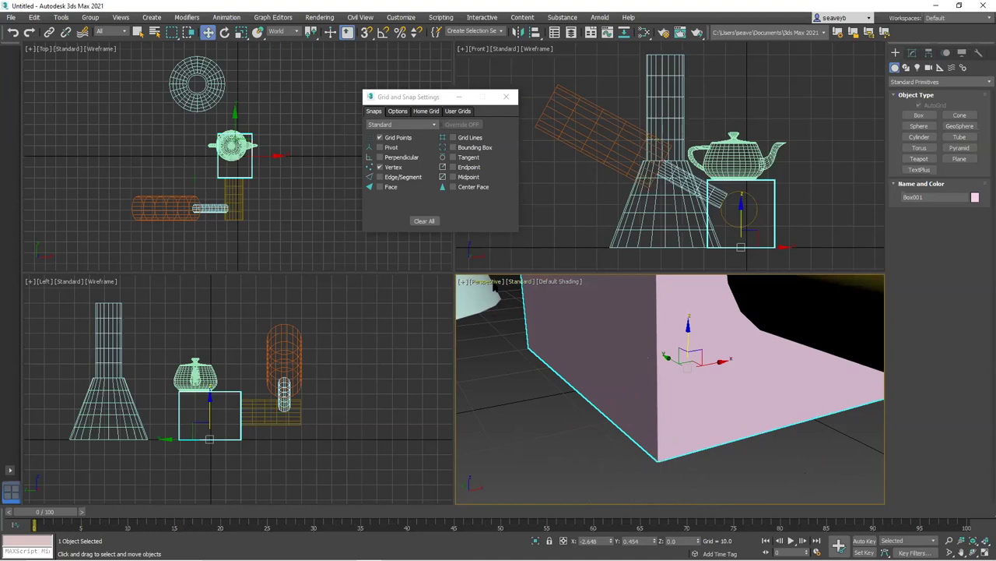
Turn snapping on and snap the box's corner vertex onto a grid point
{"action": "left_click", "coordinate": [363, 36]}
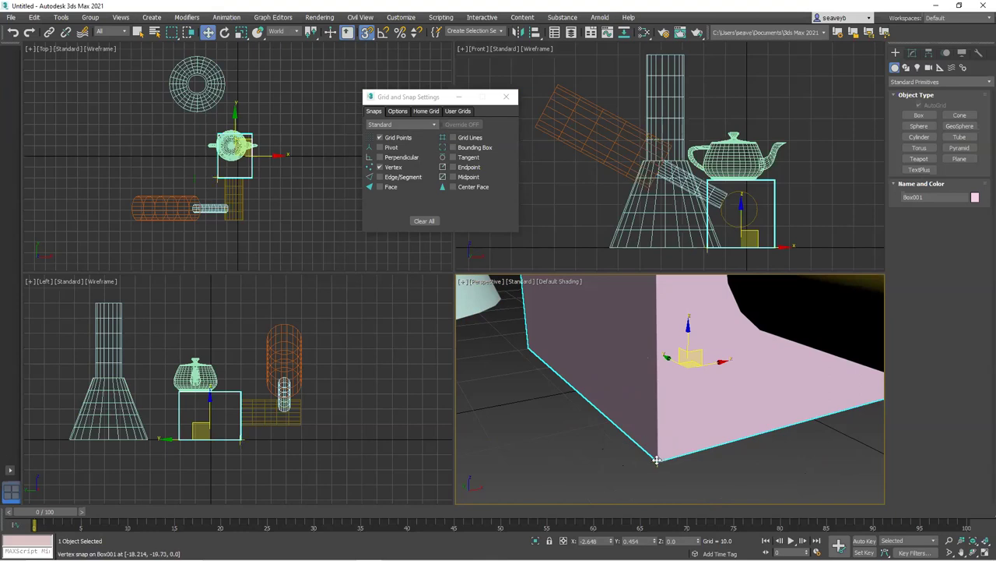
{"action": "left_click_drag", "start_coordinate": [658, 460], "coordinate": [595, 424]}
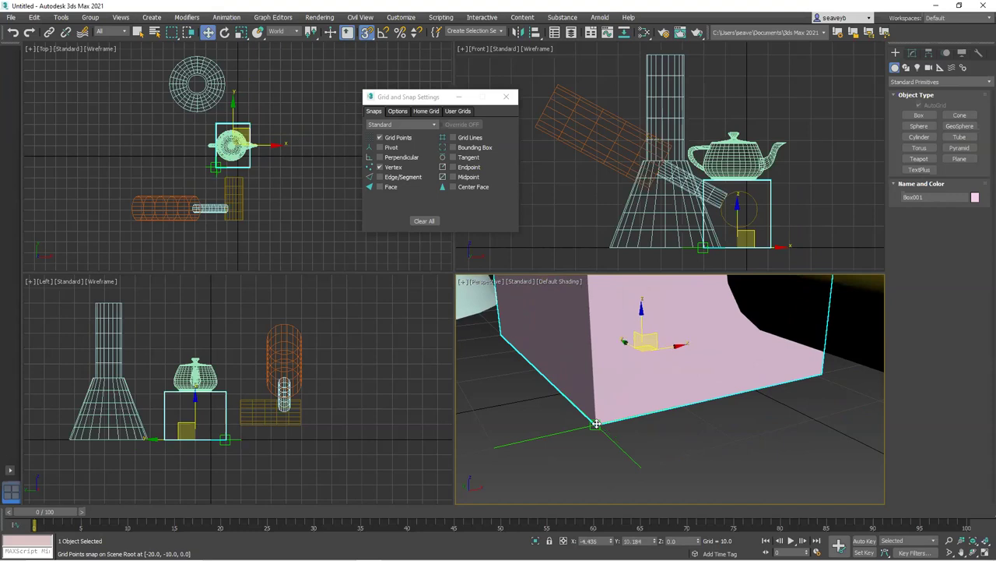
{"action": "middle_click_drag", "start_coordinate": [674, 467], "coordinate": [599, 421], "text": "alt"}
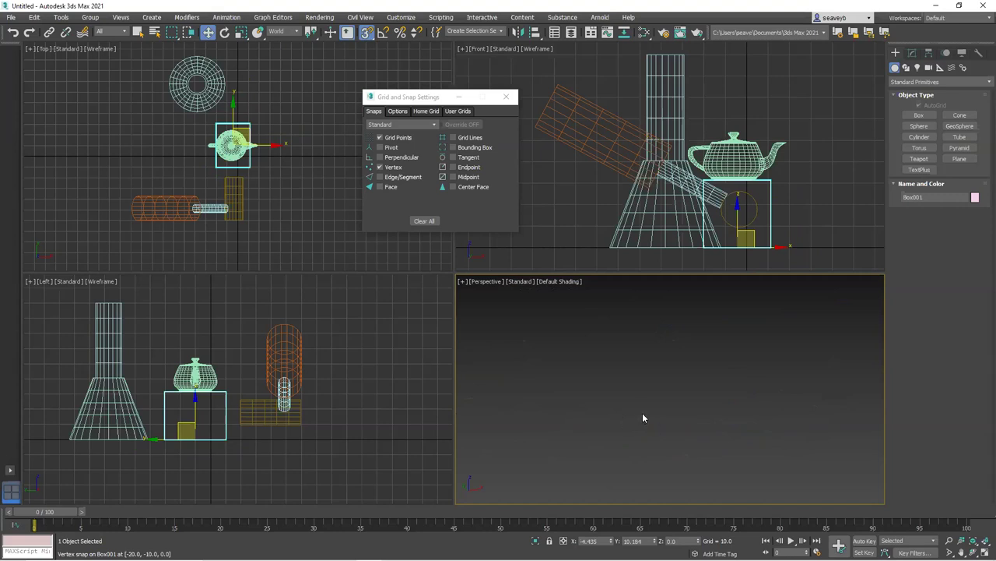
Zoom and pan the Perspective view close in on the pink box's corner
{"action": "middle_click_drag", "start_coordinate": [614, 383], "coordinate": [618, 436]}
{"action": "scroll", "coordinate": [612, 450], "scroll_direction": "up", "scroll_amount": 5}
{"action": "scroll", "coordinate": [610, 457], "scroll_direction": "down", "scroll_amount": 5}
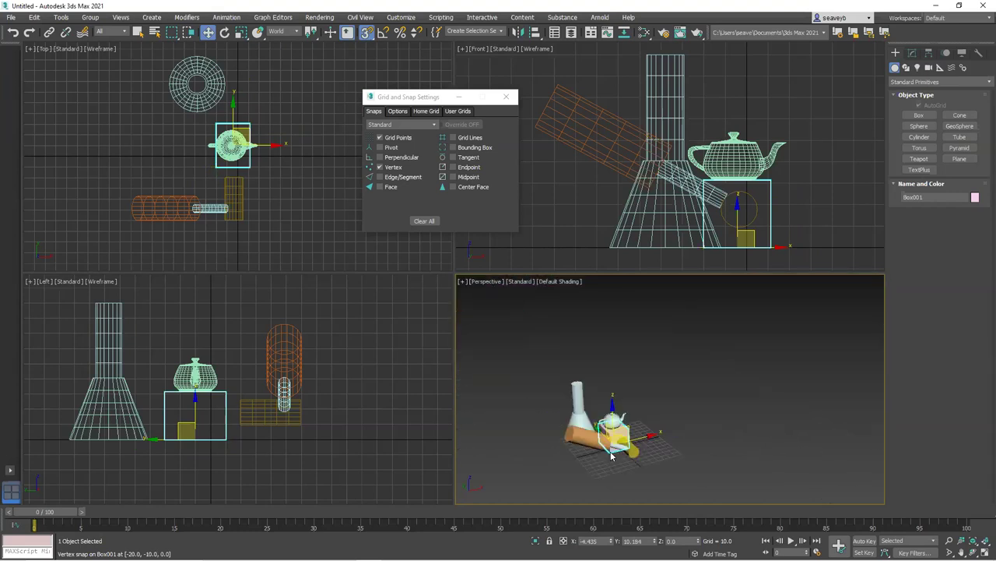
{"action": "scroll", "coordinate": [610, 457], "scroll_direction": "up", "scroll_amount": 5}
{"action": "scroll", "coordinate": [611, 456], "scroll_direction": "up", "scroll_amount": 4}
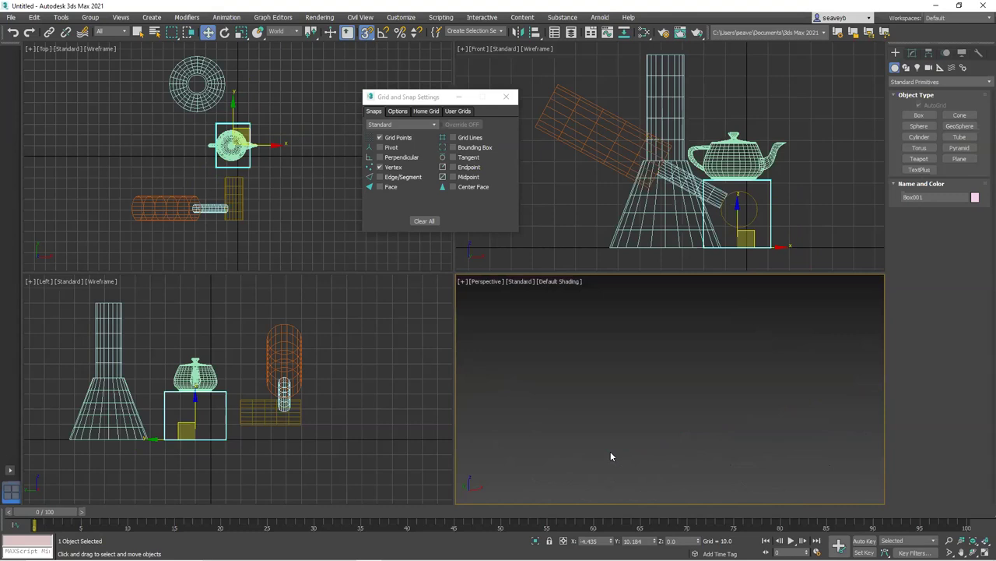
{"action": "scroll", "coordinate": [610, 456], "scroll_direction": "down", "scroll_amount": 3}
{"action": "scroll", "coordinate": [610, 456], "scroll_direction": "up", "scroll_amount": 2}
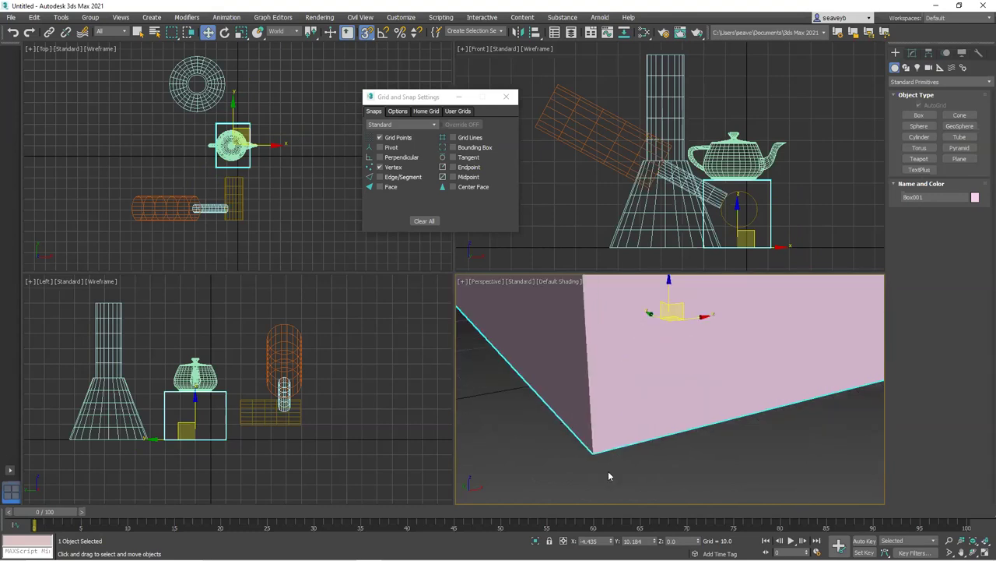
{"action": "middle_click_drag", "start_coordinate": [617, 469], "coordinate": [663, 442]}
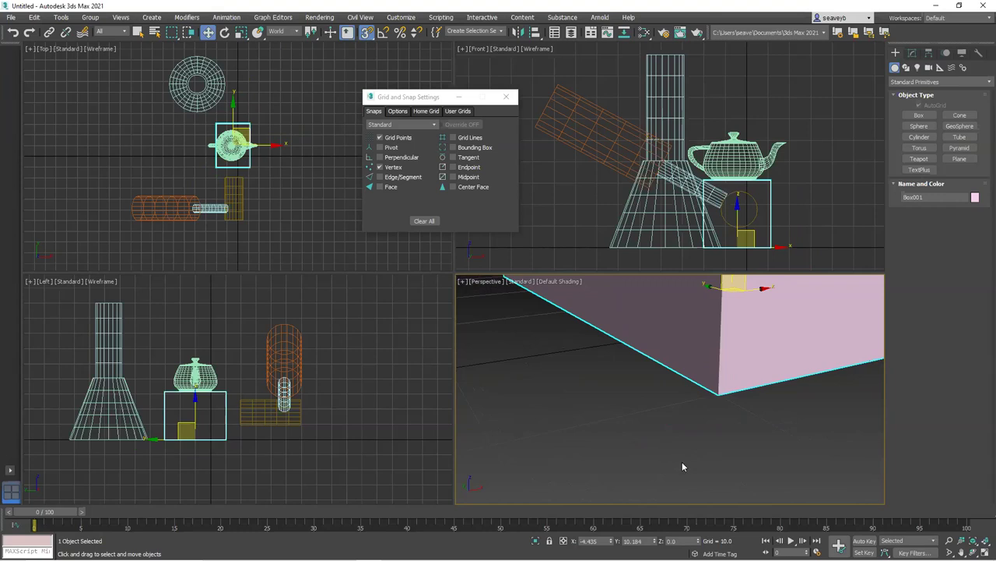
In a maximized Perspective view, snap Box001's corner vertex onto a grid point, then zoom out and orbit
{"action": "key", "text": "alt+w"}
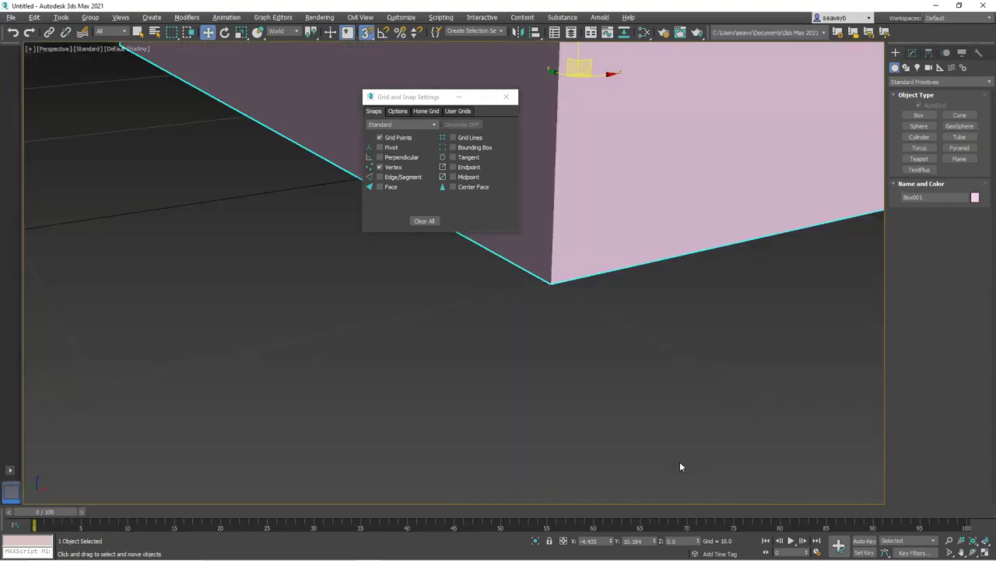
{"action": "left_click_drag", "start_coordinate": [551, 282], "coordinate": [97, 382]}
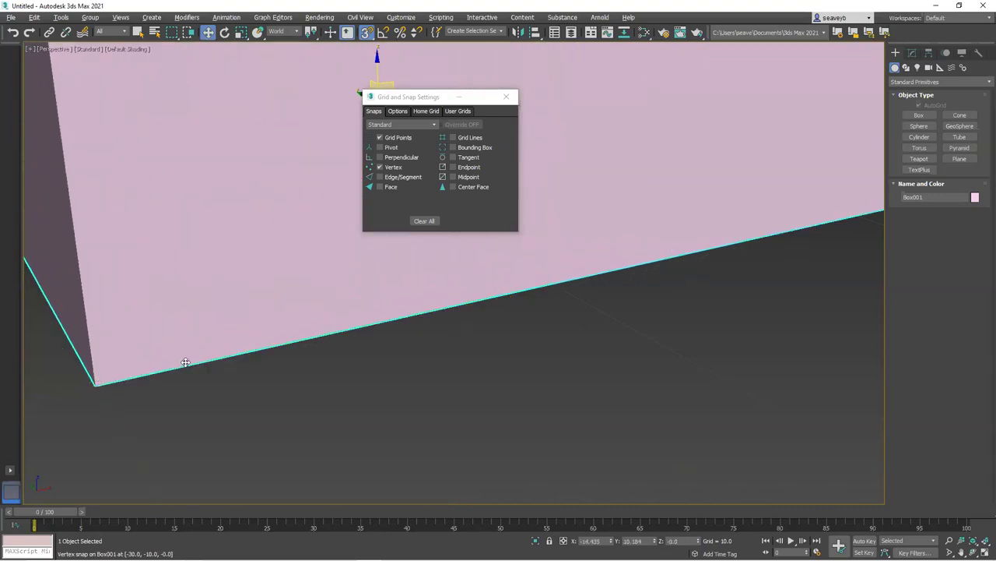
{"action": "scroll", "coordinate": [206, 366], "scroll_direction": "down", "scroll_amount": 5}
{"action": "middle_click_drag", "start_coordinate": [216, 367], "coordinate": [445, 398], "text": "alt"}
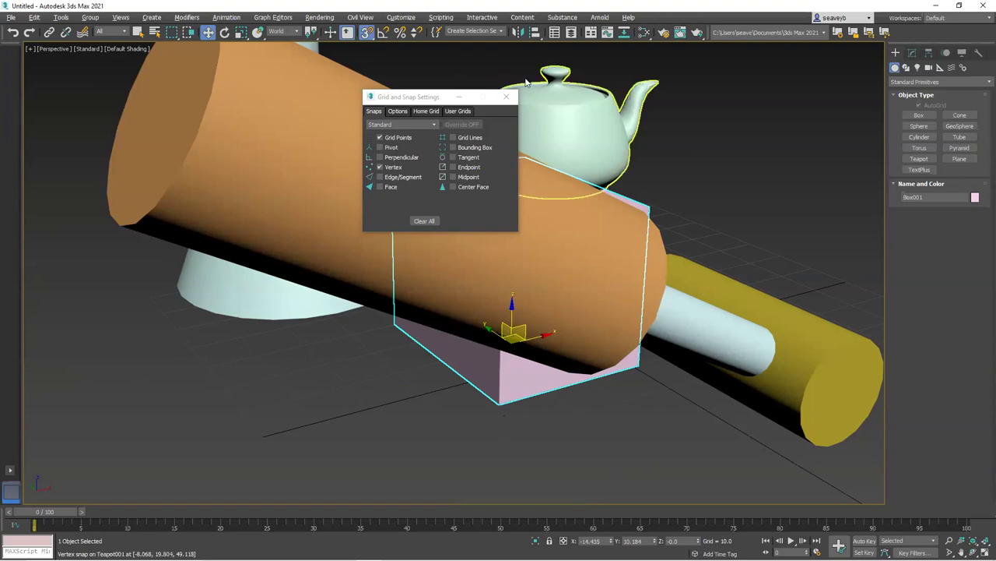
Close the snap settings and give Box001 a free trial rotation about its Z axis
{"action": "left_click", "coordinate": [507, 97]}
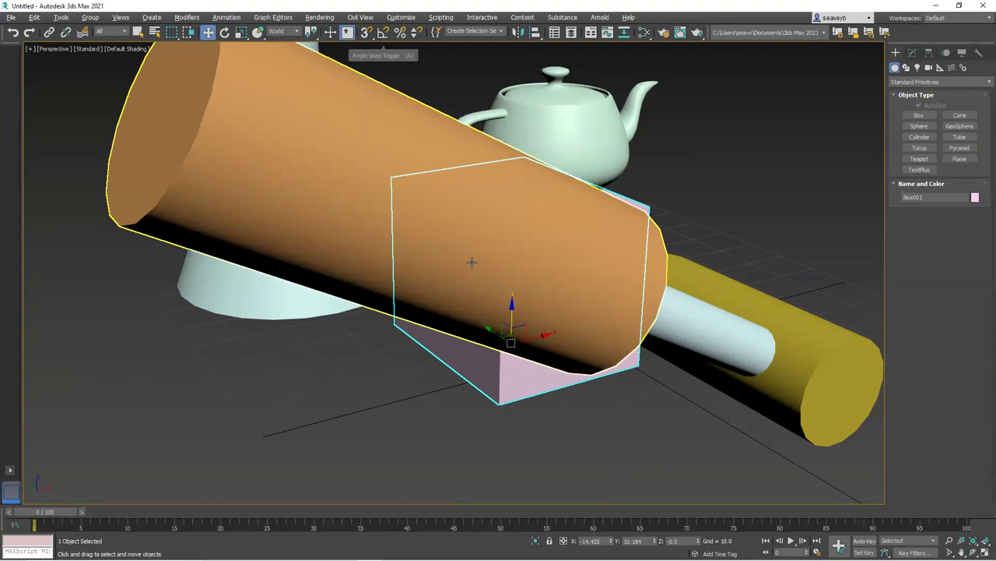
{"action": "left_click", "coordinate": [224, 32]}
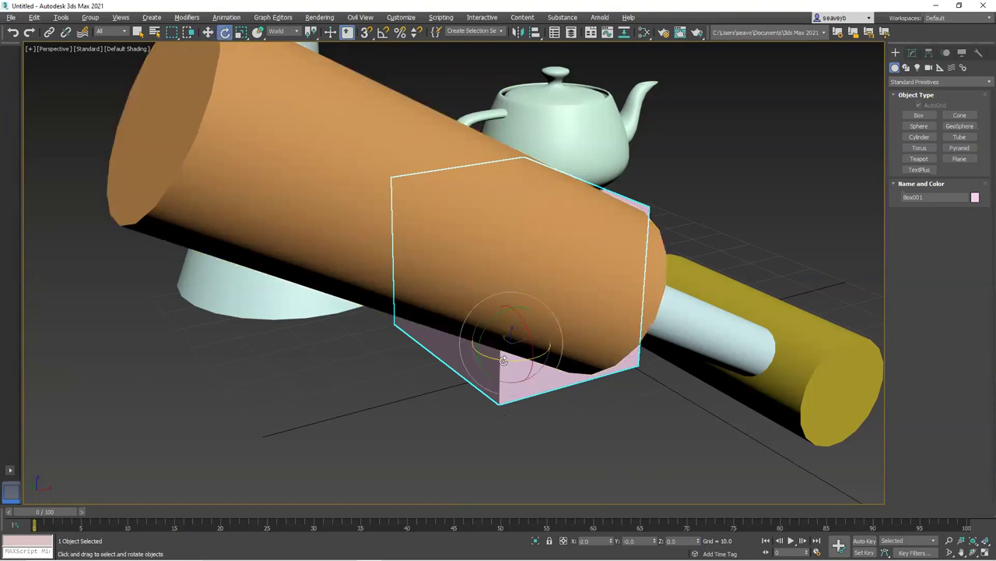
{"action": "left_click_drag", "start_coordinate": [499, 358], "coordinate": [560, 352]}
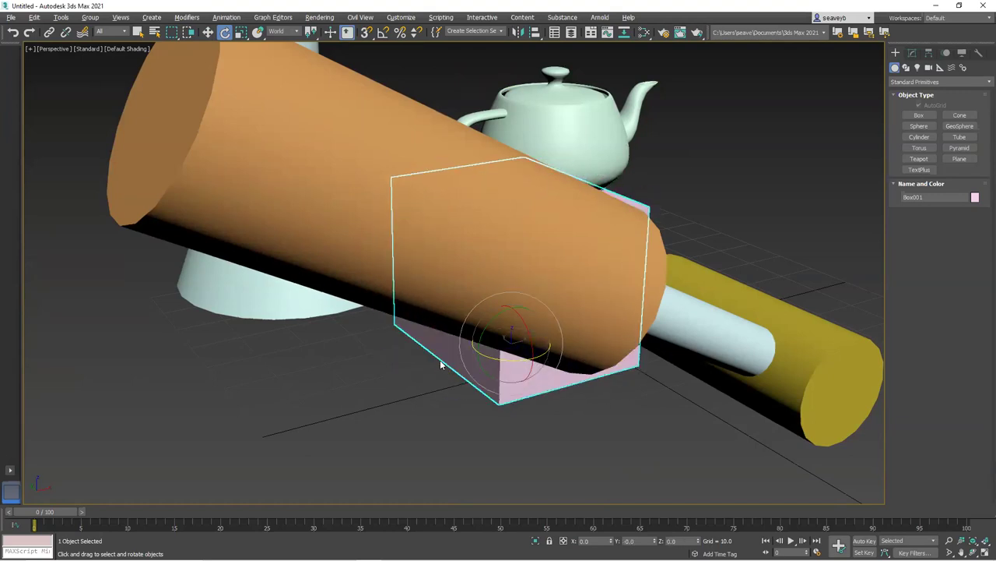
Enable angle snap at 45° and rotate Box001 in 45° steps
{"action": "left_click", "coordinate": [383, 33]}
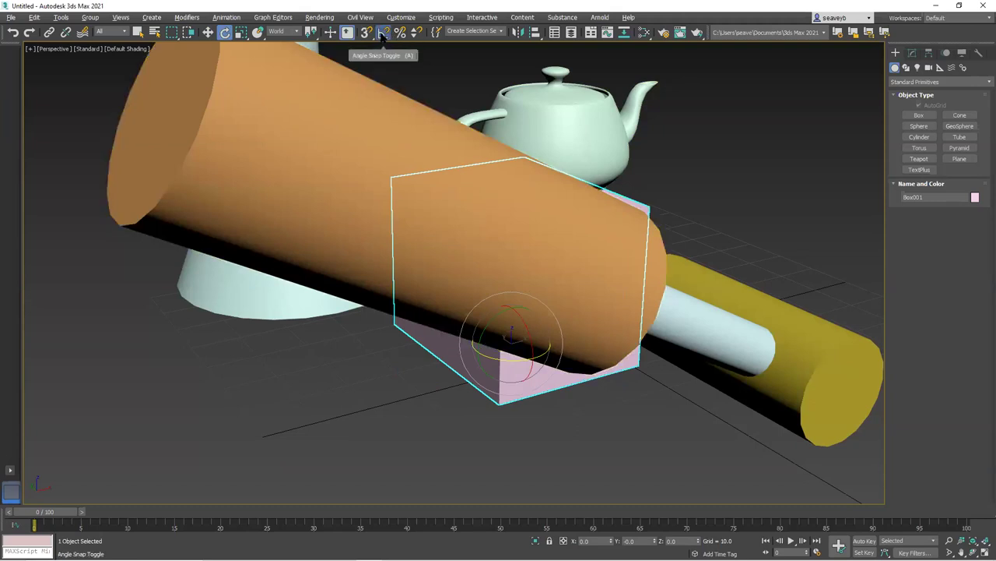
{"action": "right_click", "coordinate": [382, 35]}
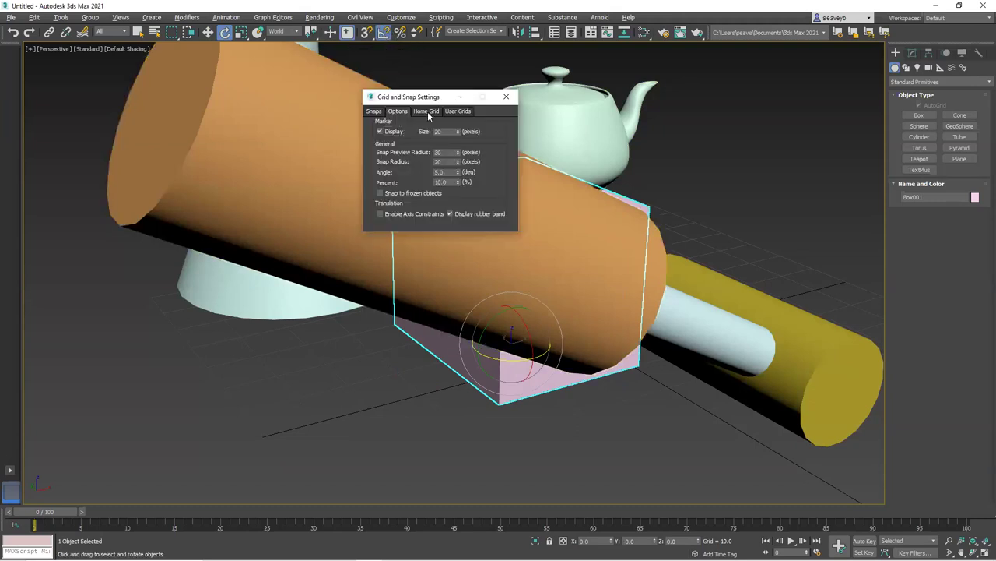
{"action": "left_click", "coordinate": [374, 111]}
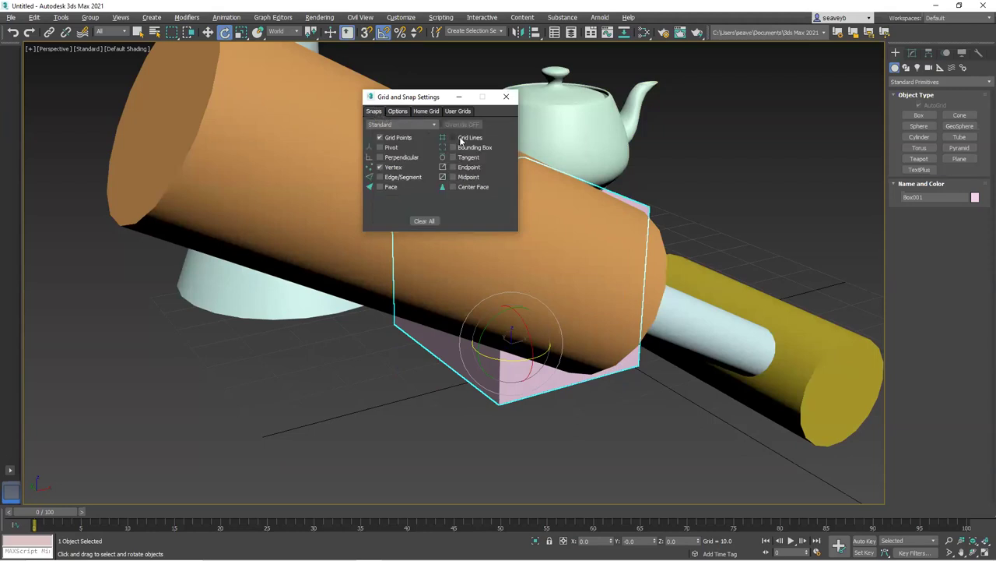
{"action": "left_click", "coordinate": [396, 112]}
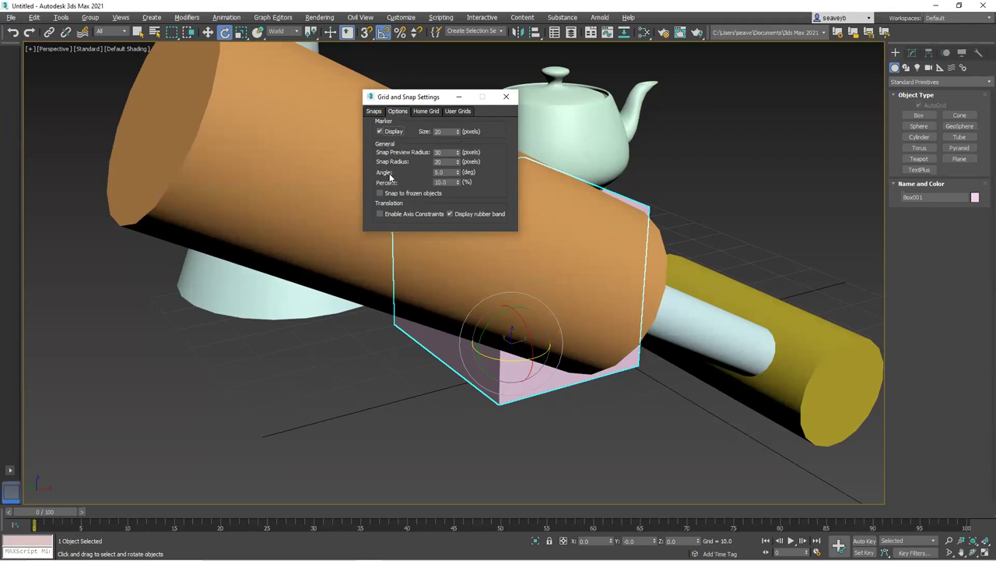
{"action": "left_click", "coordinate": [444, 172]}
{"action": "left_click_drag", "start_coordinate": [496, 357], "coordinate": [527, 367]}
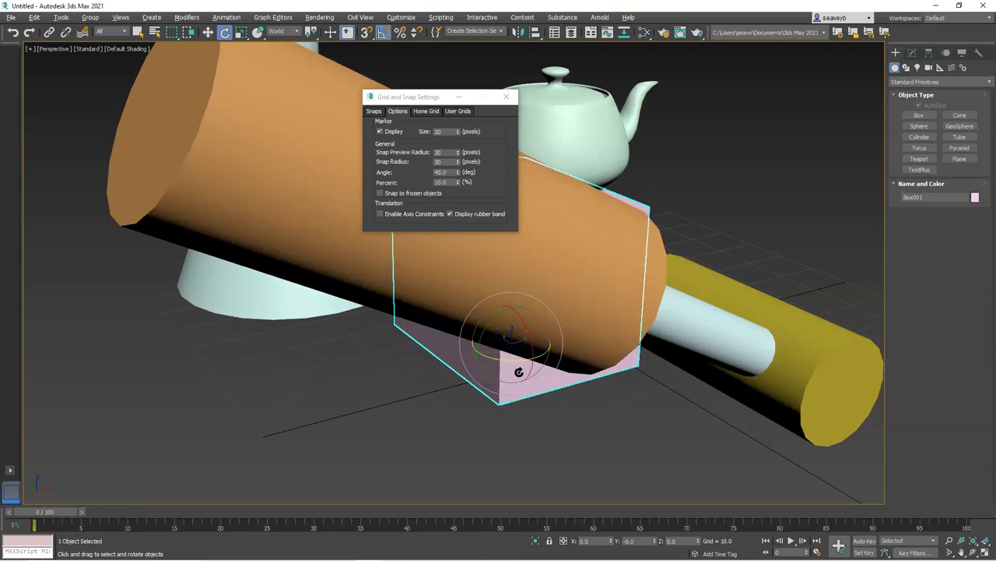
Change the snap angle to 5 and rotate the box in 5° steps
{"action": "double_click", "coordinate": [447, 175]}
{"action": "type", "text": "5"}
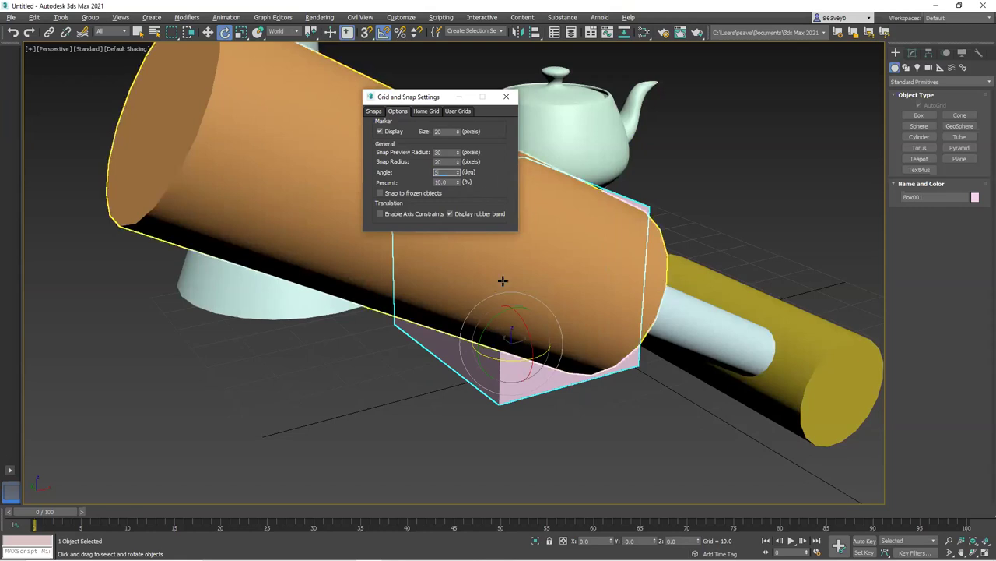
{"action": "mouse_move", "coordinate": [506, 361]}
{"action": "left_mouse_down"}
{"action": "mouse_move", "coordinate": [445, 342]}
{"action": "mouse_move", "coordinate": [506, 353]}
{"action": "left_mouse_up"}
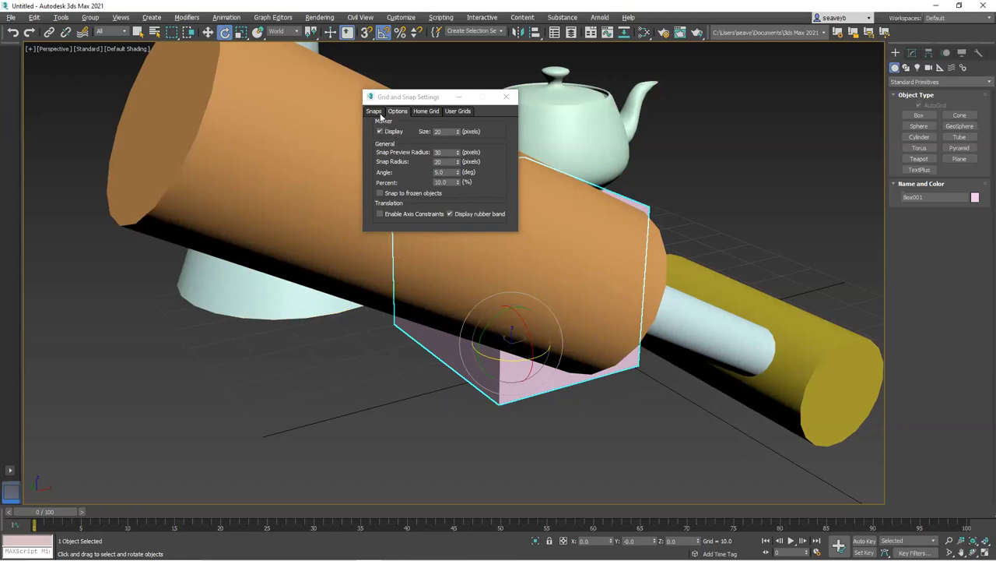
Close snap settings, toggle angle snap, re-enable 3D snaps with S, and turn angle snap off with A
{"action": "left_click", "coordinate": [506, 98]}
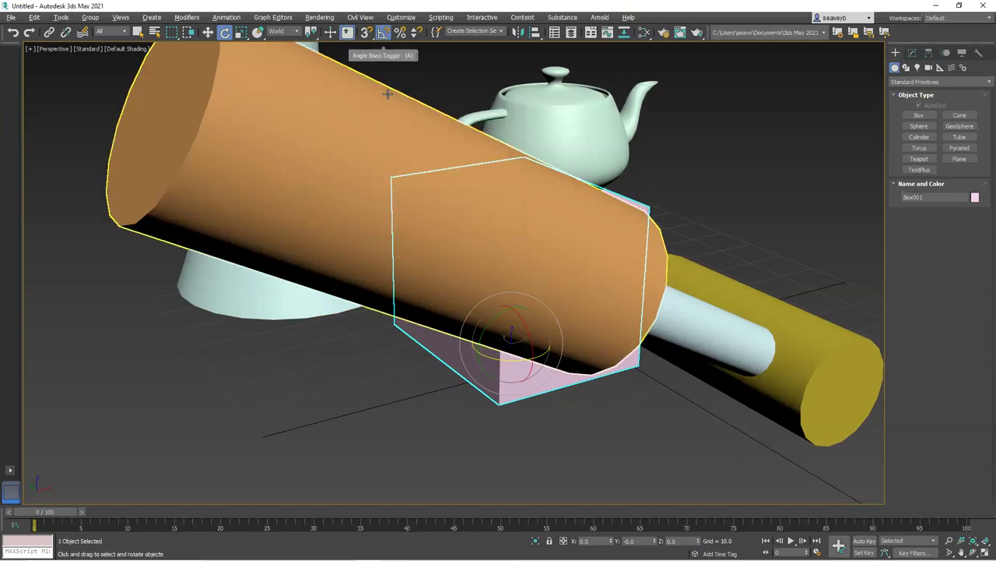
{"action": "left_click", "coordinate": [383, 35]}
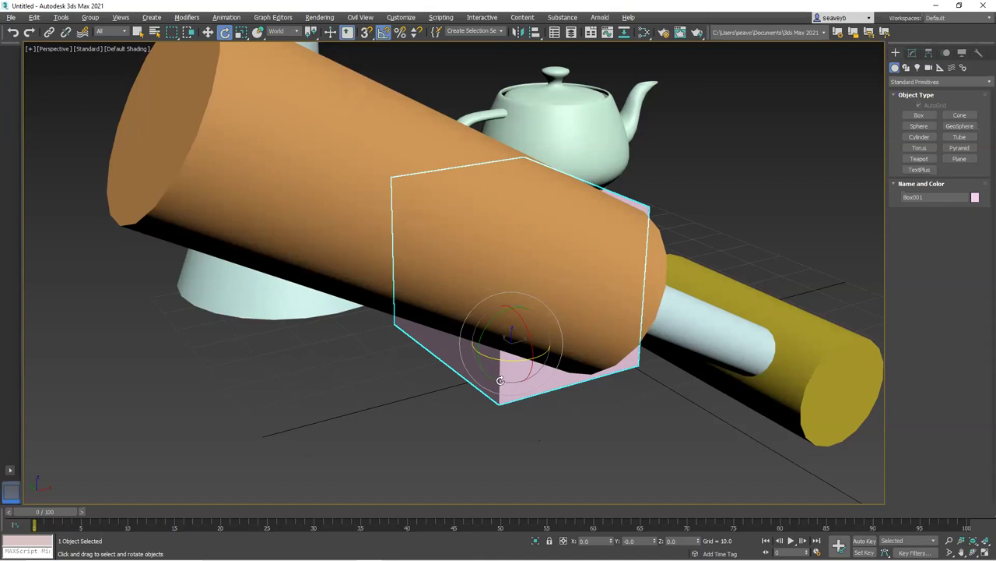
{"action": "key", "text": "s"}
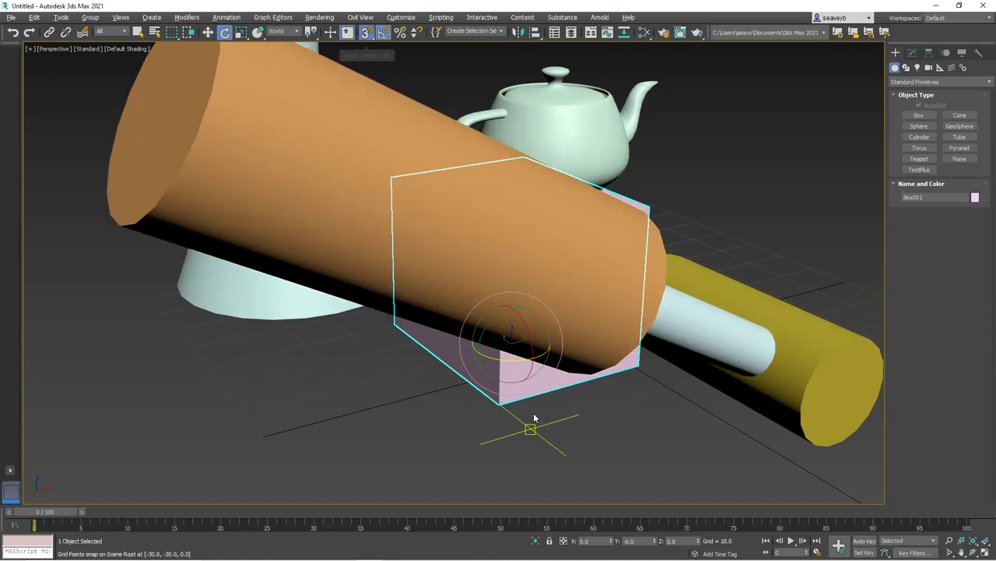
{"action": "key", "text": "a"}
{"action": "key", "text": "a"}
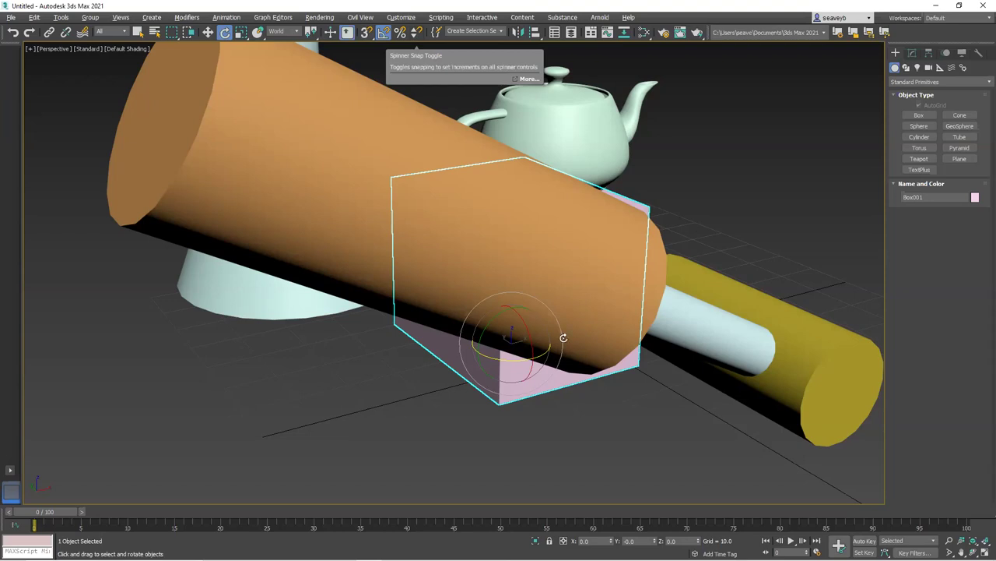
Show Box001's parameters, set Scene Undo Levels to 100 and enable spinner Use Snap in preferences
{"action": "left_click", "coordinate": [912, 54]}
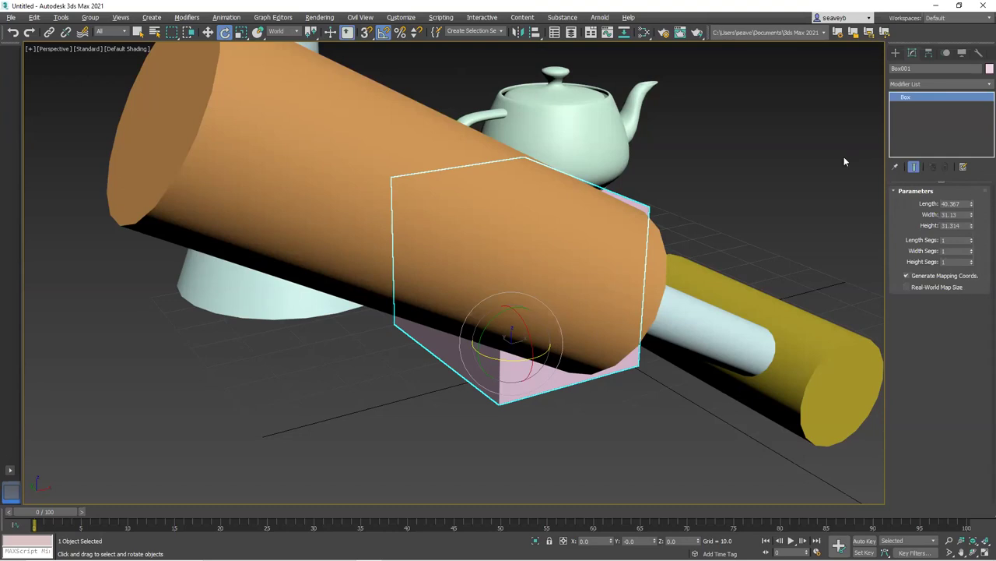
{"action": "right_click", "coordinate": [417, 33]}
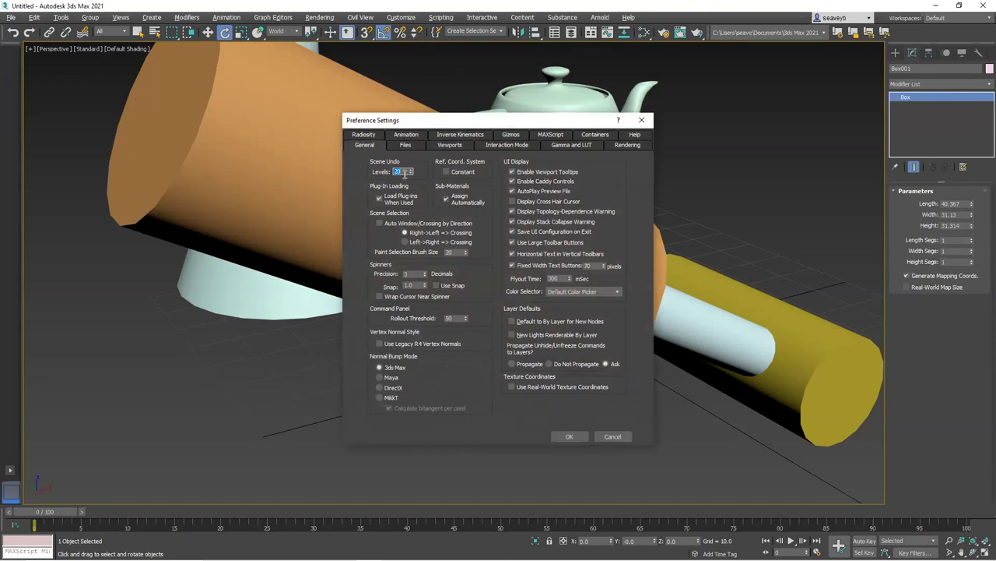
{"action": "type", "text": "100"}
{"action": "key", "text": "Return"}
{"action": "left_click", "coordinate": [437, 286]}
{"action": "left_click", "coordinate": [577, 437]}
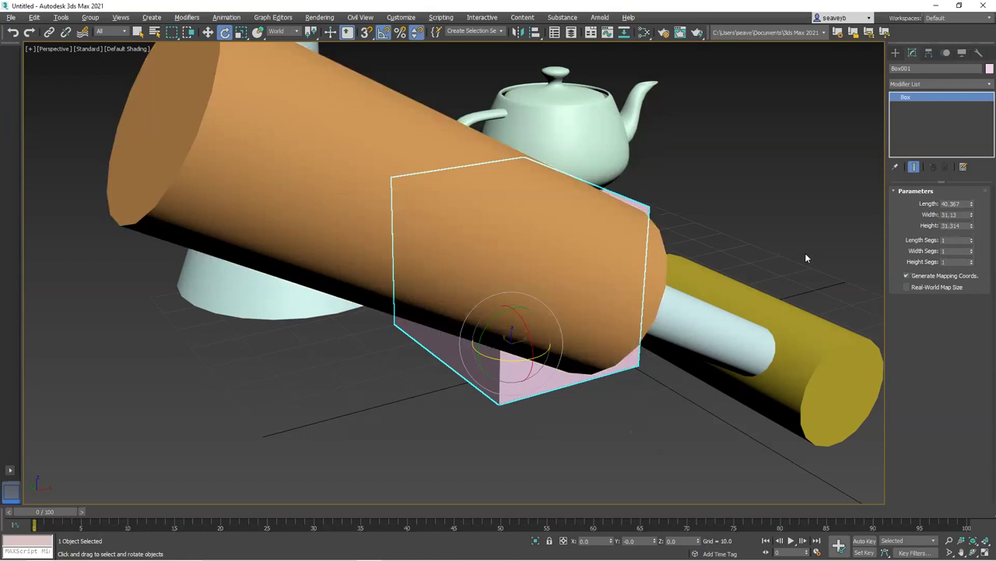
Raise Box001's Width by four one-unit spinner clicks, then drag the spinner to settle it at 53.298
{"action": "double_click", "coordinate": [961, 215]}
{"action": "key", "text": "Return"}
{"action": "left_click", "coordinate": [971, 215]}
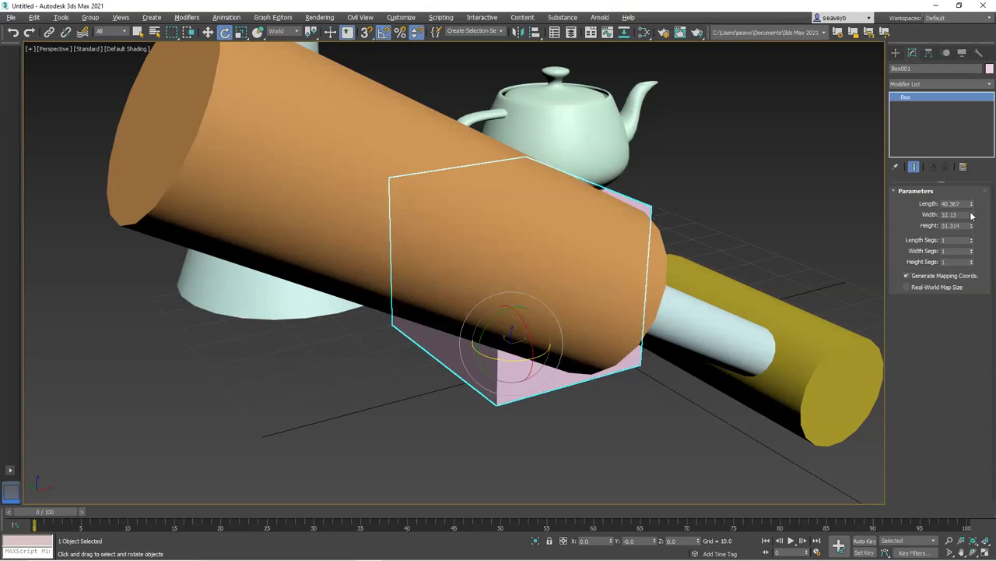
{"action": "left_click", "coordinate": [972, 215]}
{"action": "left_click", "coordinate": [971, 213]}
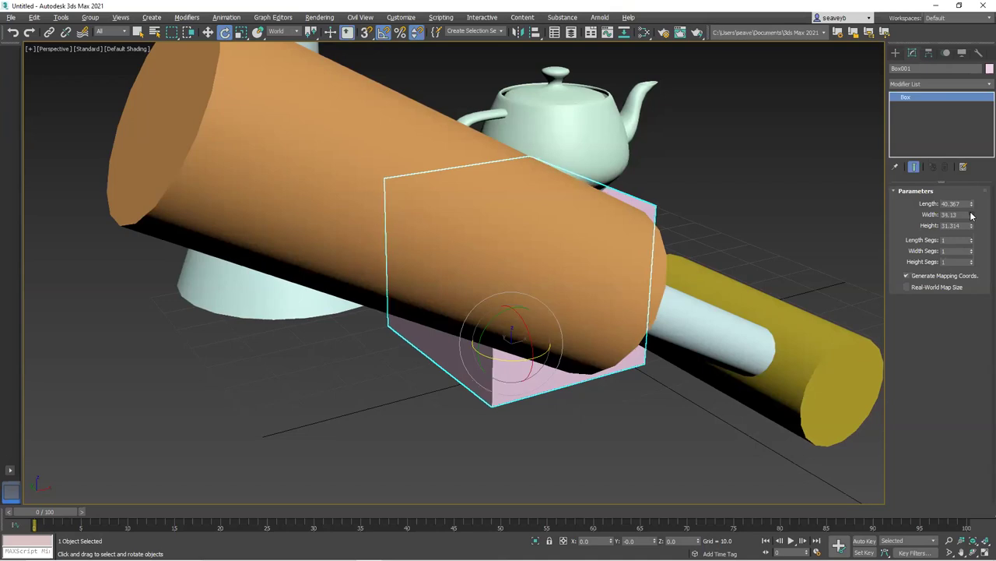
{"action": "left_click", "coordinate": [972, 213]}
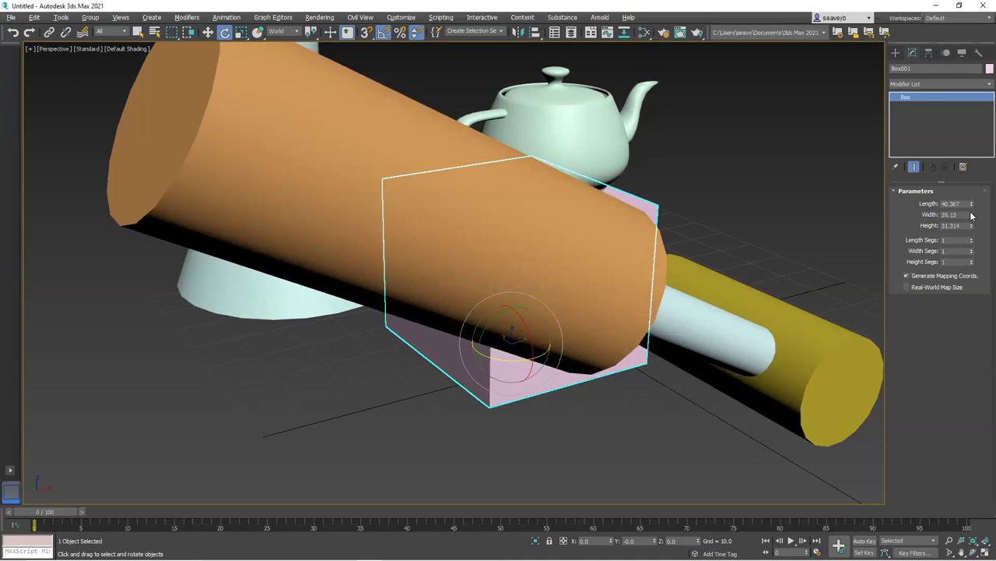
{"action": "mouse_move", "coordinate": [972, 216]}
{"action": "left_mouse_down"}
{"action": "mouse_move", "coordinate": [978, 247]}
{"action": "mouse_move", "coordinate": [971, 203]}
{"action": "mouse_move", "coordinate": [977, 211]}
{"action": "mouse_move", "coordinate": [958, 240]}
{"action": "mouse_move", "coordinate": [973, 222]}
{"action": "mouse_move", "coordinate": [974, 194]}
{"action": "mouse_move", "coordinate": [981, 224]}
{"action": "mouse_move", "coordinate": [974, 198]}
{"action": "mouse_move", "coordinate": [981, 204]}
{"action": "left_mouse_up"}
{"action": "left_click_drag", "start_coordinate": [972, 221], "coordinate": [983, 187]}
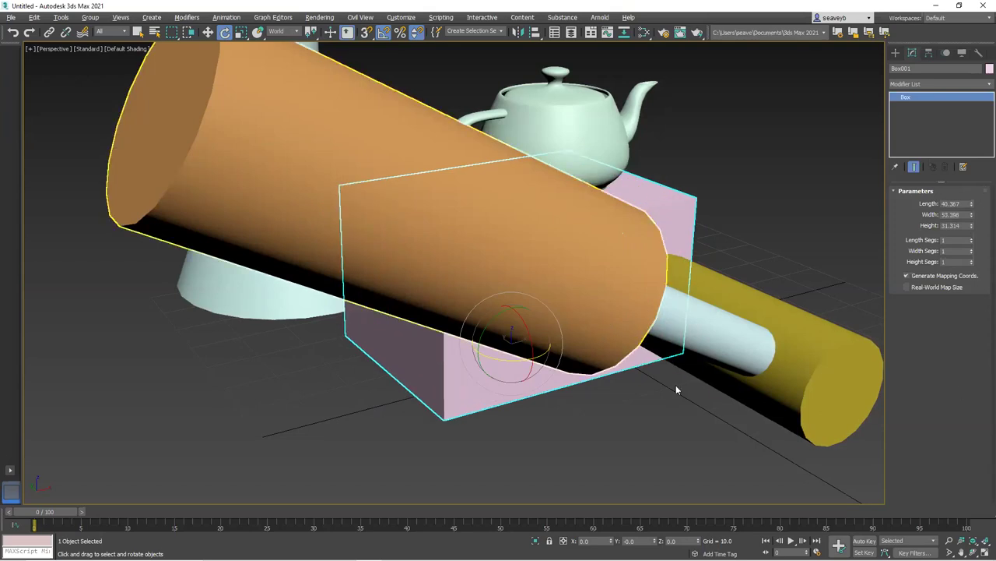
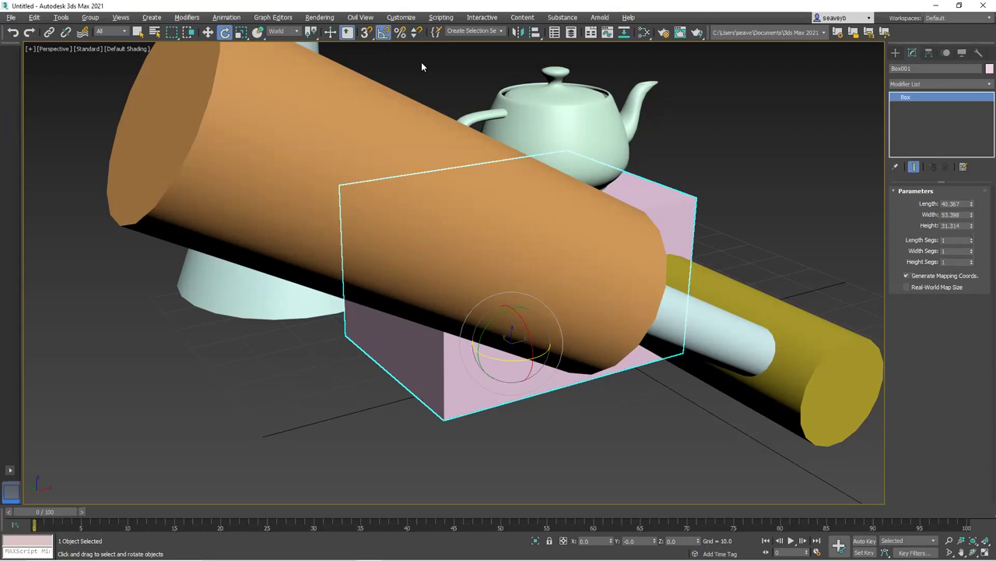
Make 3D snaps catch Vertex only by unchecking Grid Points, then enable the 3D Snaps Toggle
{"action": "left_click", "coordinate": [366, 36]}
{"action": "right_click", "coordinate": [365, 36]}
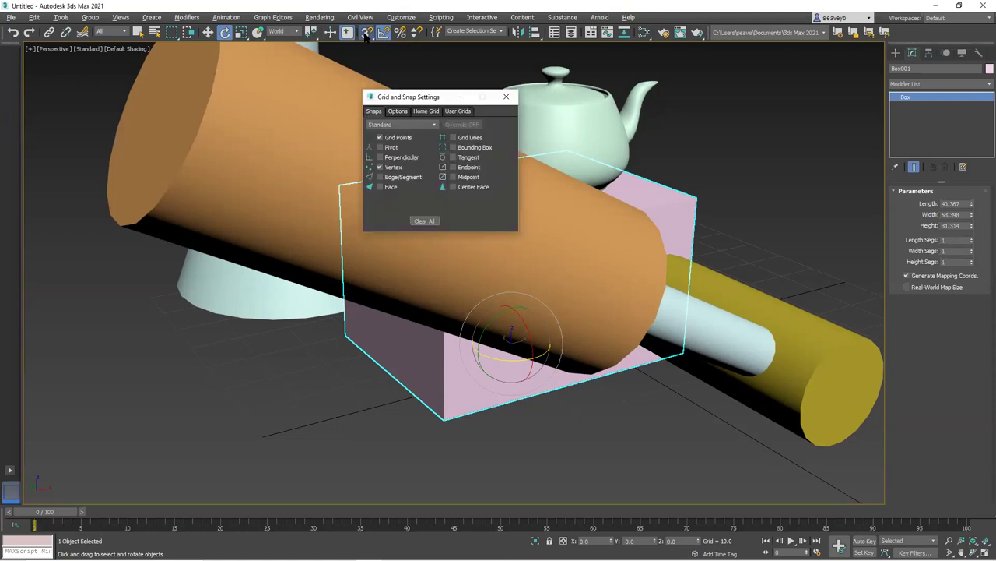
{"action": "left_click", "coordinate": [380, 138]}
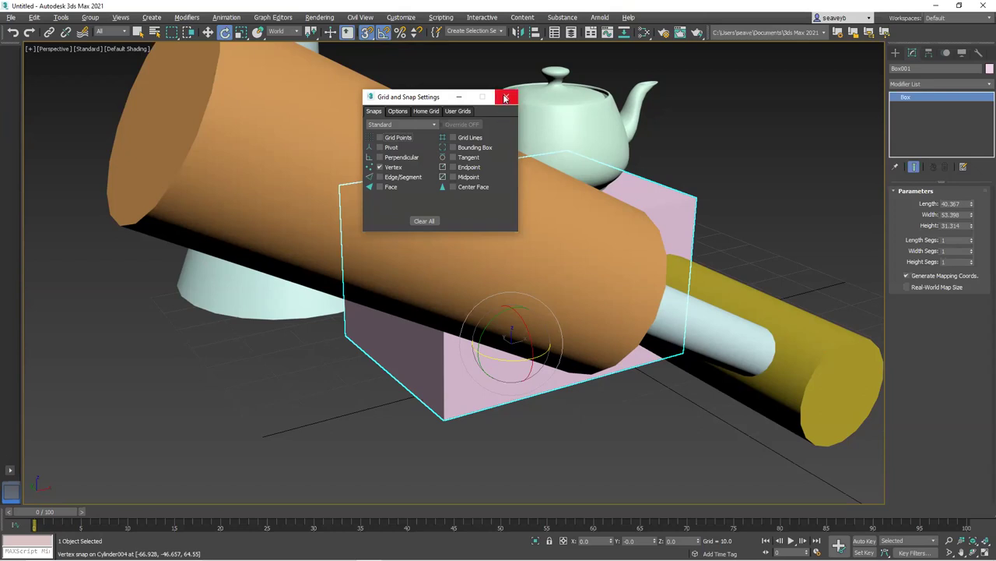
{"action": "left_click", "coordinate": [506, 97]}
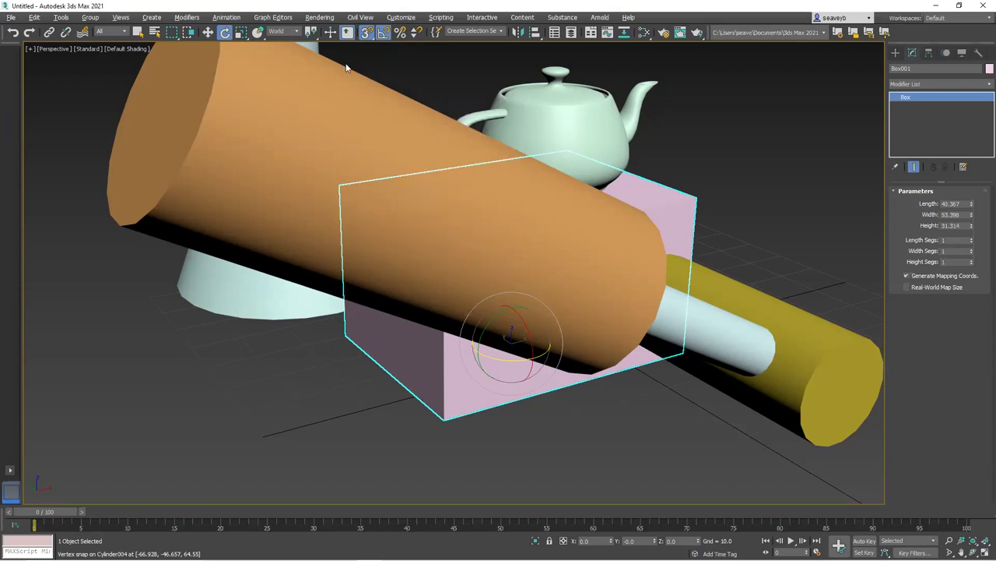
{"action": "left_click", "coordinate": [369, 35]}
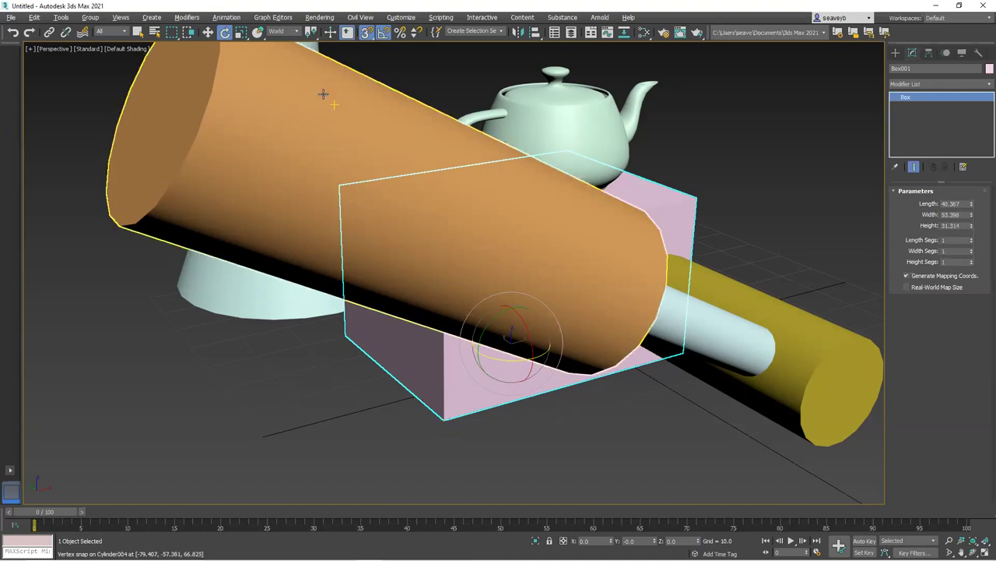
Set the reference coordinate system to Working and test-rotate the box around a snapped corner
{"action": "left_click", "coordinate": [296, 32]}
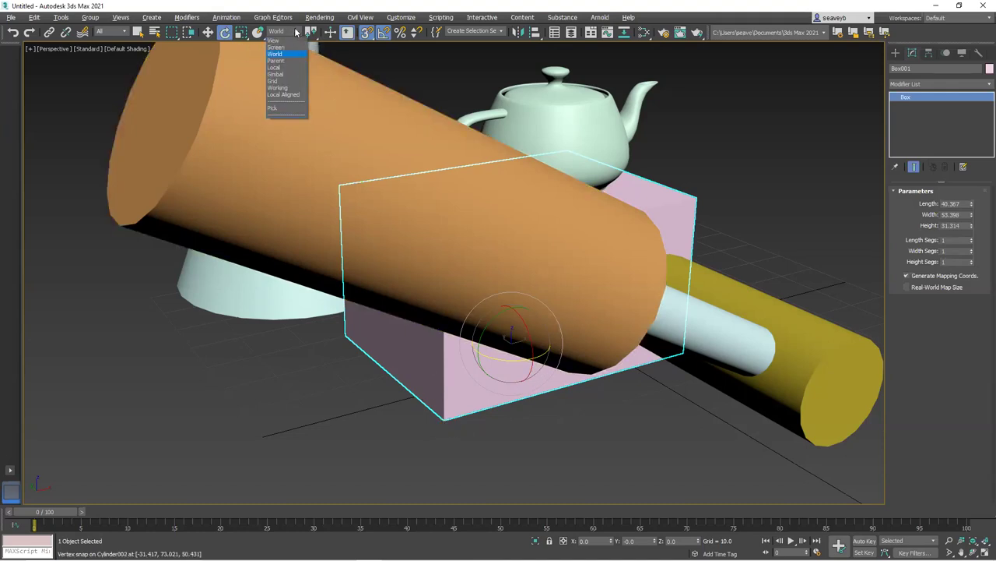
{"action": "left_click", "coordinate": [288, 89]}
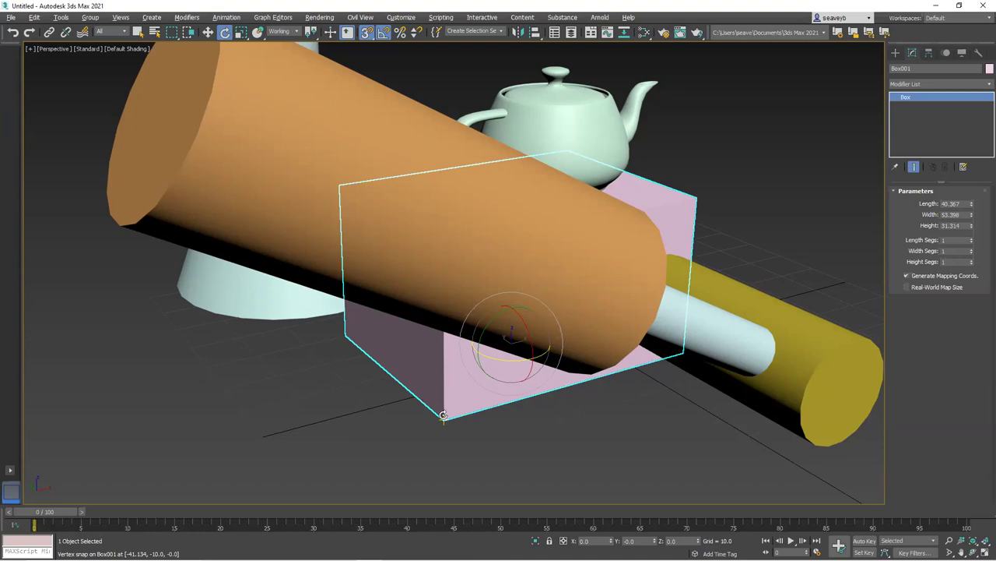
{"action": "left_click_drag", "start_coordinate": [443, 415], "coordinate": [449, 442]}
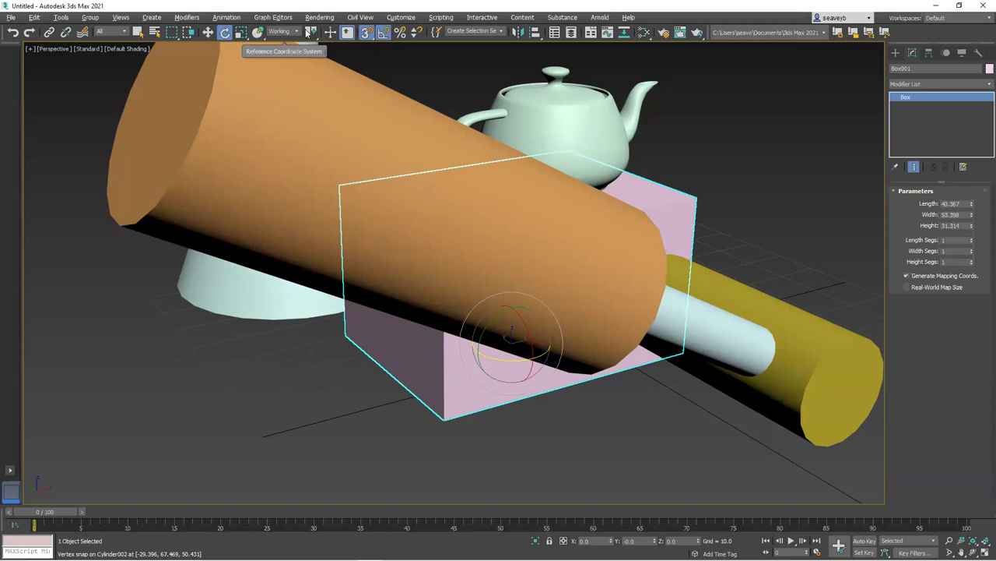
Choose Use Transform Coordinate Center from the Use Pivot Point Center flyout
{"action": "left_click", "coordinate": [311, 33]}
{"action": "left_click_drag", "start_coordinate": [312, 36], "coordinate": [312, 86]}
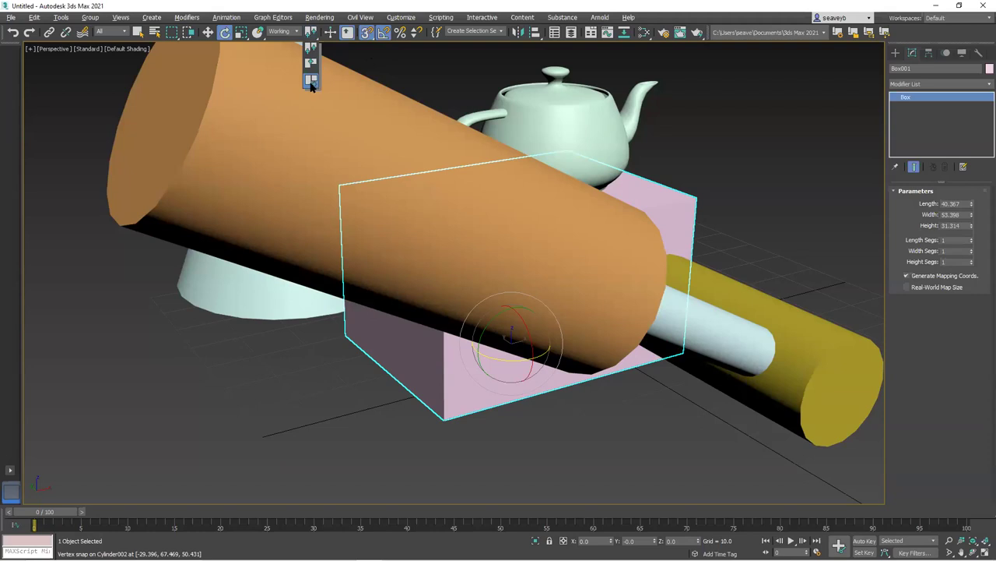
{"action": "left_click_drag", "start_coordinate": [310, 83], "coordinate": [310, 83]}
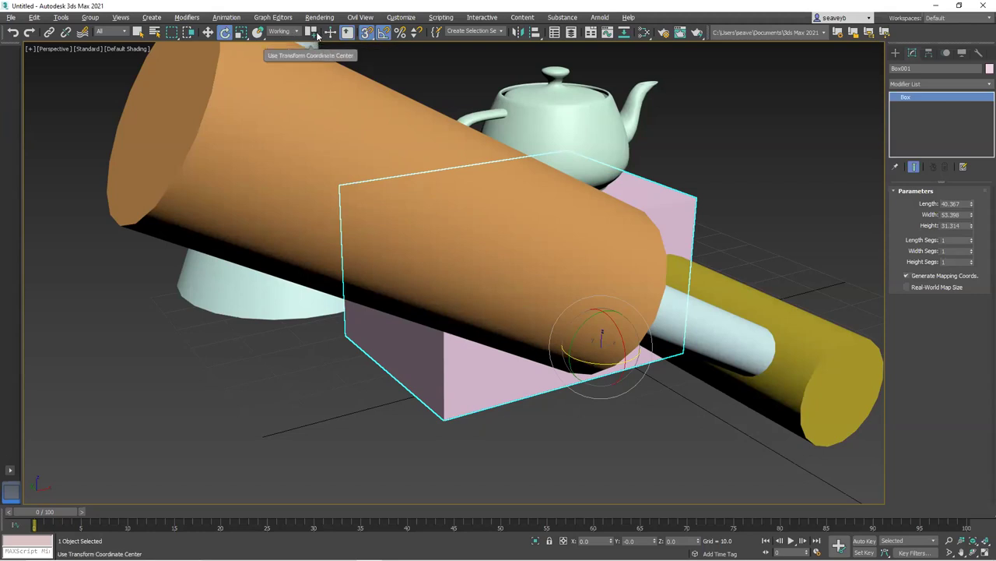
{"action": "left_click", "coordinate": [366, 35]}
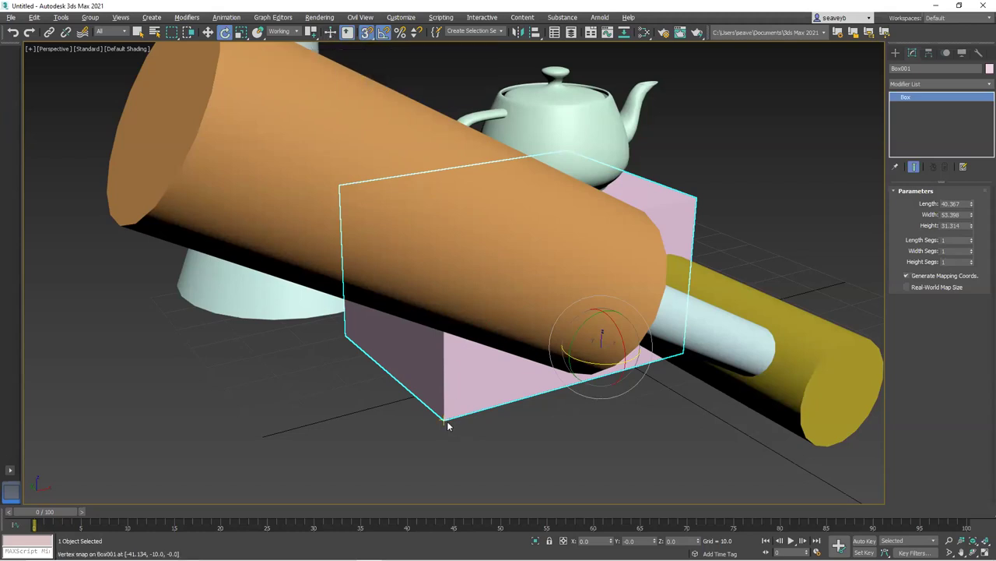
{"action": "left_click_drag", "start_coordinate": [441, 417], "coordinate": [345, 404]}
{"action": "right_click", "coordinate": [345, 404]}
{"action": "left_click_drag", "start_coordinate": [443, 418], "coordinate": [520, 426]}
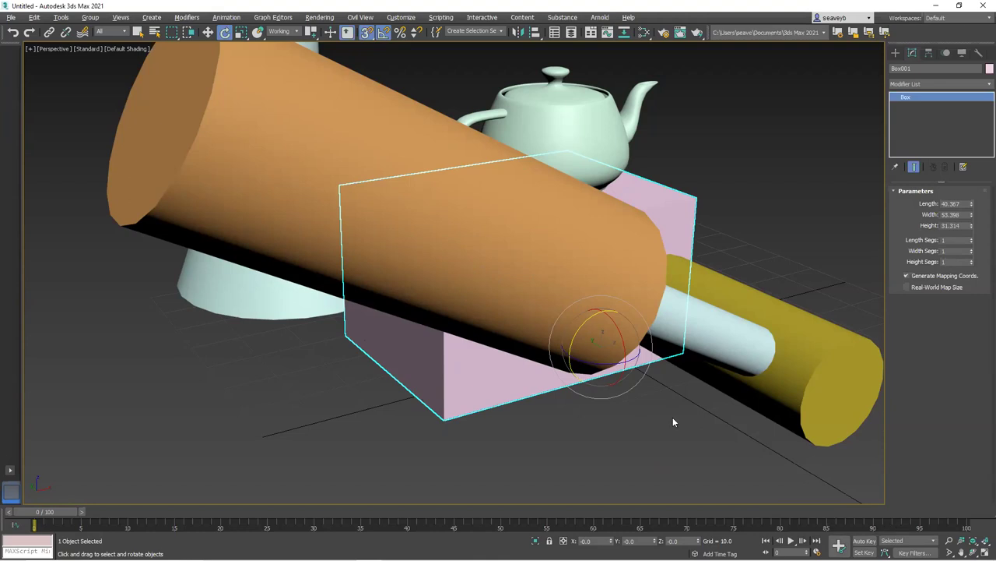
Enable Auto Key, move to frame 15, and rotate the box 30 degrees about Y
{"action": "left_click", "coordinate": [864, 540]}
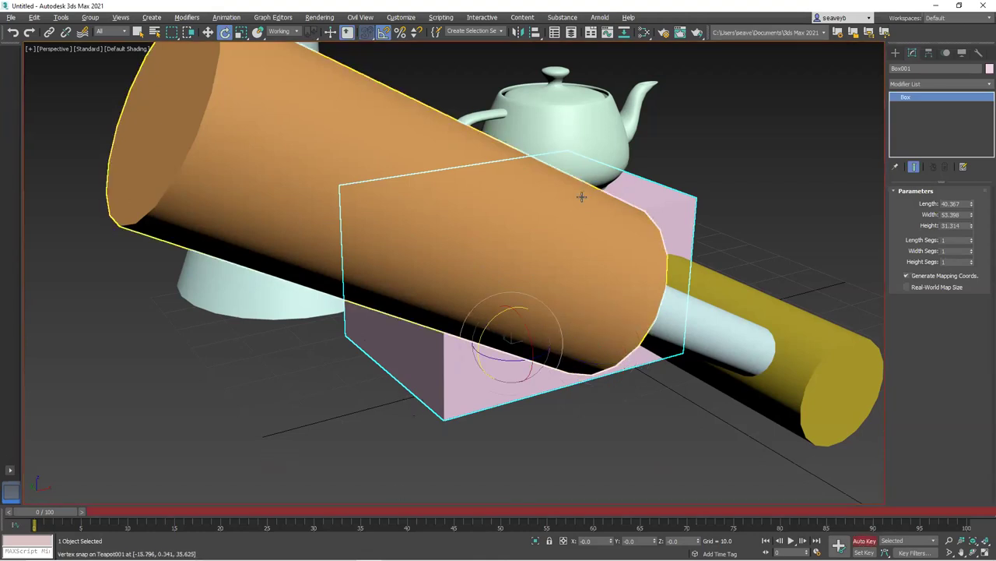
{"action": "left_click_drag", "start_coordinate": [48, 512], "coordinate": [178, 513]}
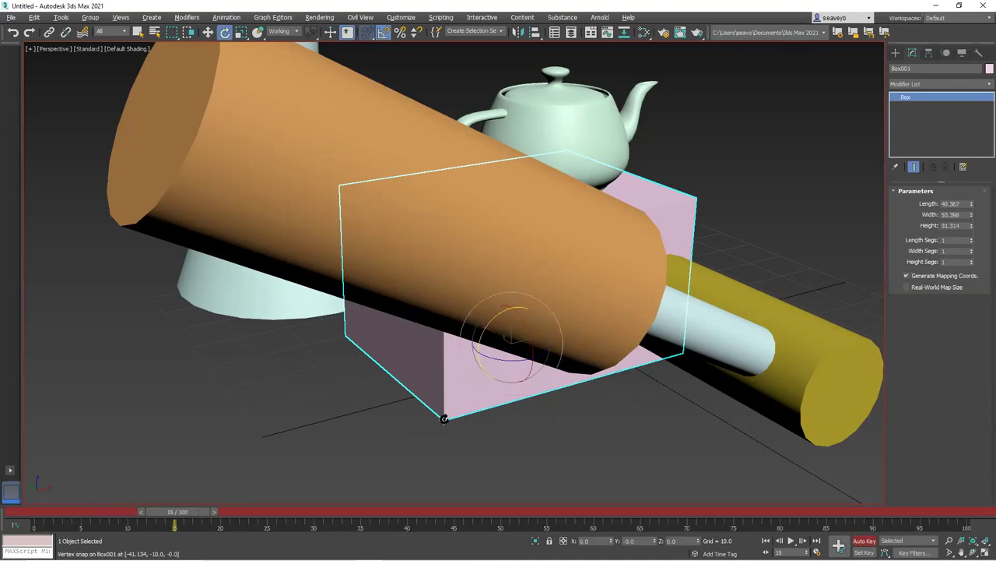
{"action": "left_click_drag", "start_coordinate": [444, 415], "coordinate": [470, 377]}
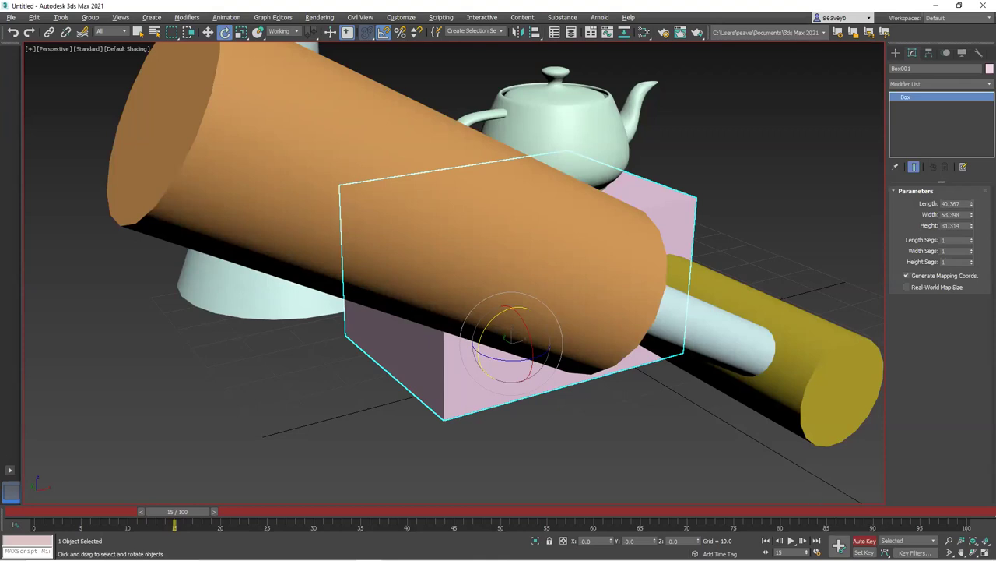
Turn off Auto Key, return to World coordinates and Use Pivot Point Center, and disable snaps
{"action": "left_click", "coordinate": [310, 32]}
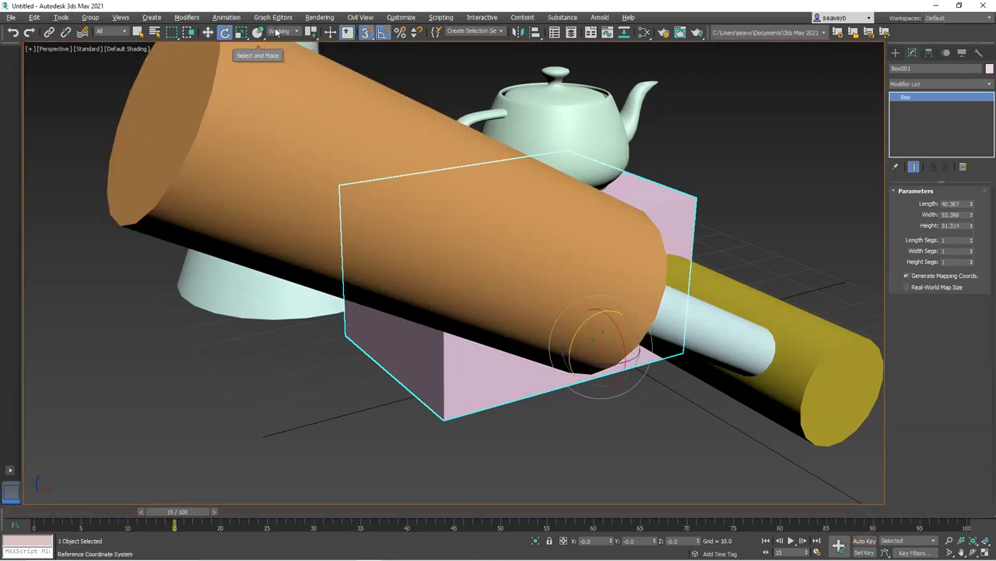
{"action": "left_click", "coordinate": [278, 31]}
{"action": "left_click", "coordinate": [290, 56]}
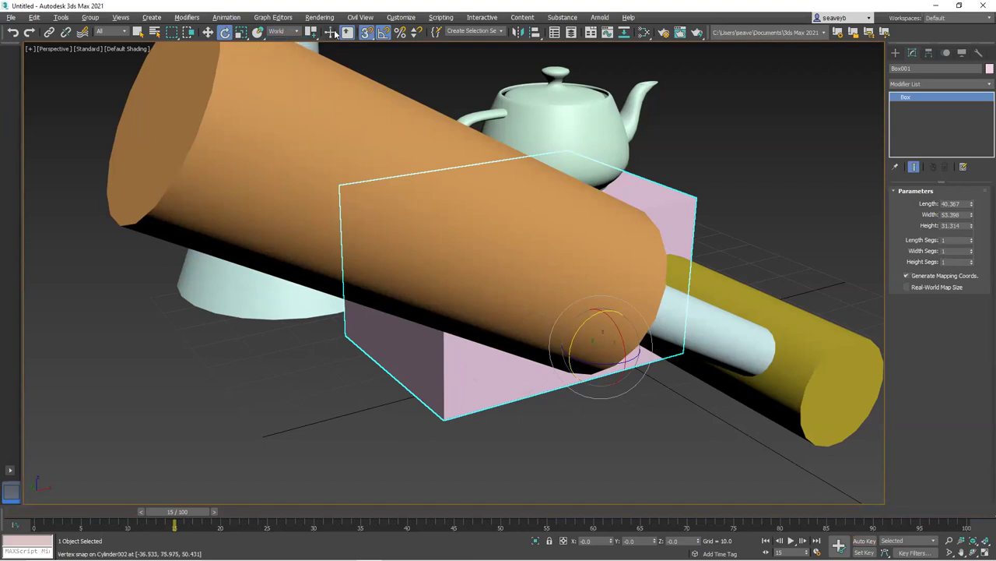
{"action": "left_click_drag", "start_coordinate": [311, 37], "coordinate": [316, 53]}
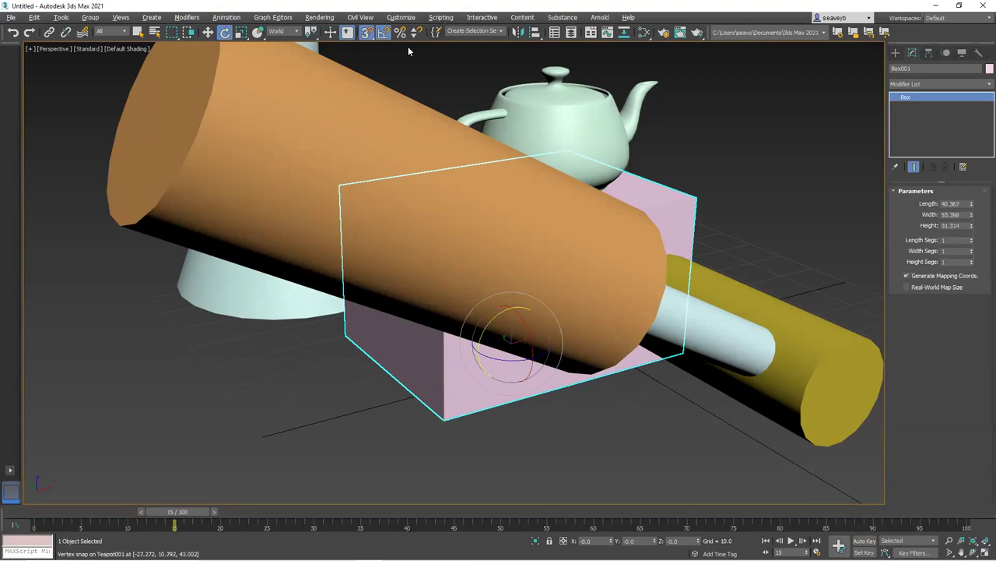
{"action": "left_click", "coordinate": [365, 32]}
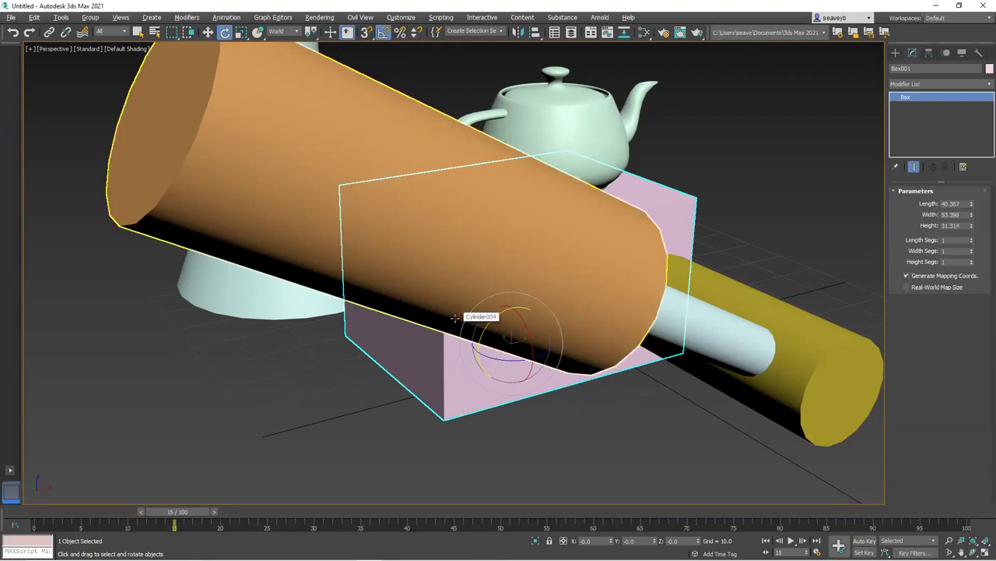
Enable Affect Pivot Only in Hierarchy > Pivot and switch to Select and Move
{"action": "left_click", "coordinate": [931, 55]}
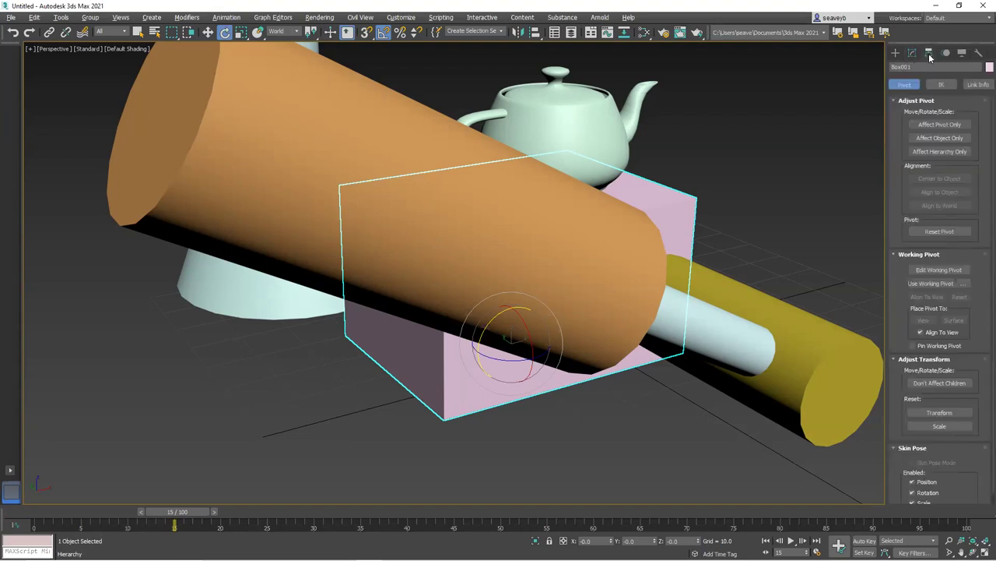
{"action": "left_click", "coordinate": [940, 126]}
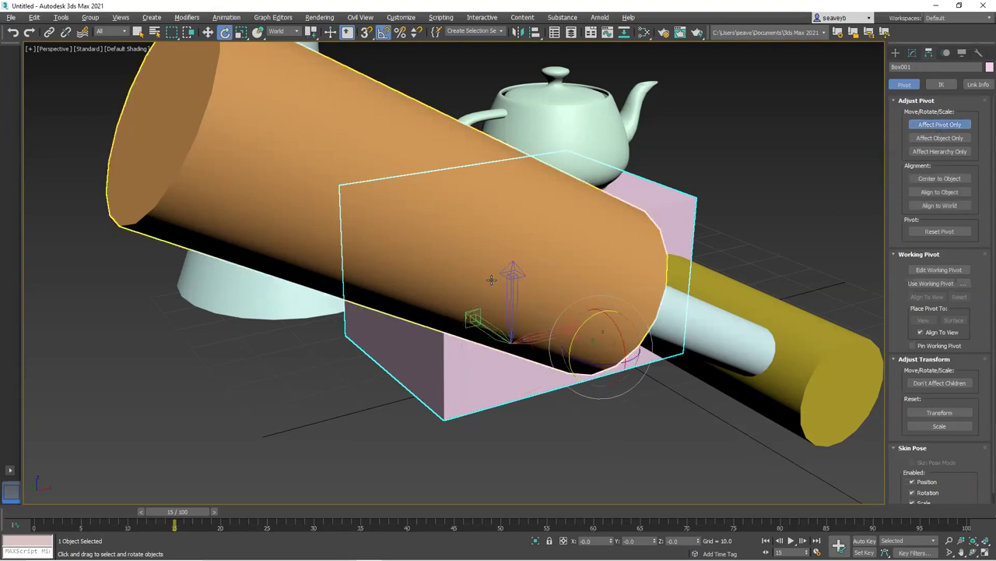
{"action": "key", "text": "w"}
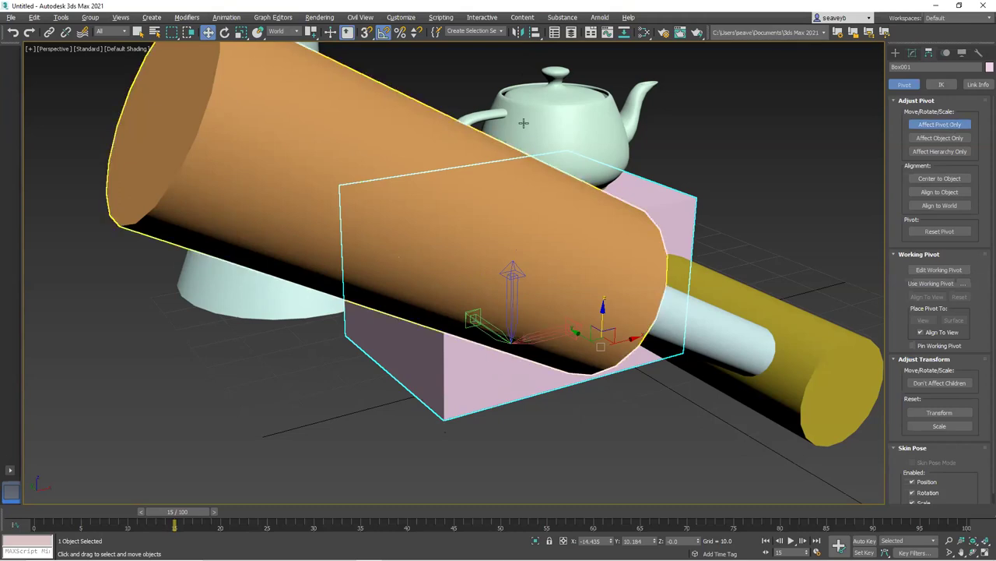
Align the box's pivot on Y Position with Pivot Point to Minimum, then disable Affect Pivot Only
{"action": "left_click", "coordinate": [536, 34]}
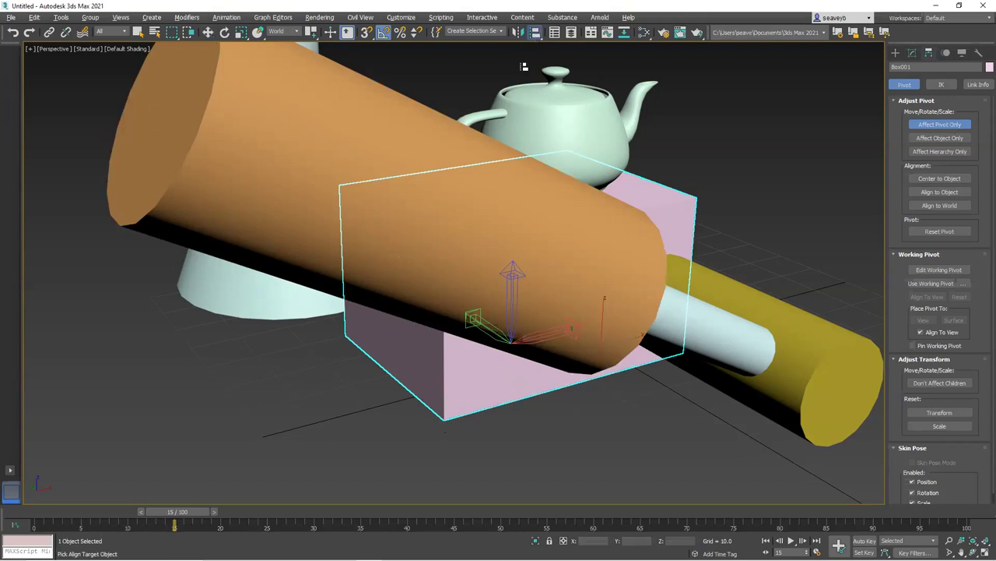
{"action": "left_click", "coordinate": [462, 396]}
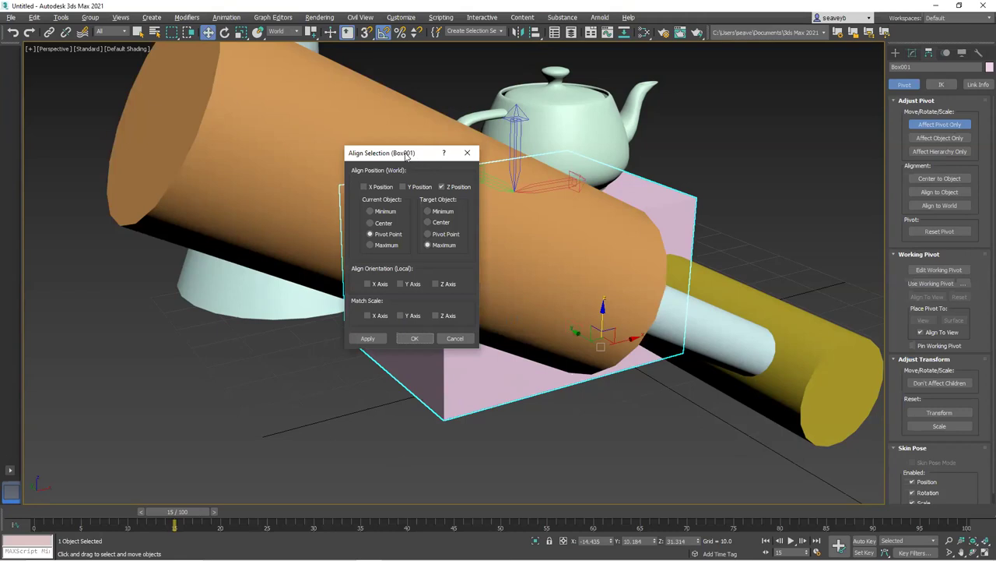
{"action": "left_click_drag", "start_coordinate": [406, 155], "coordinate": [234, 114]}
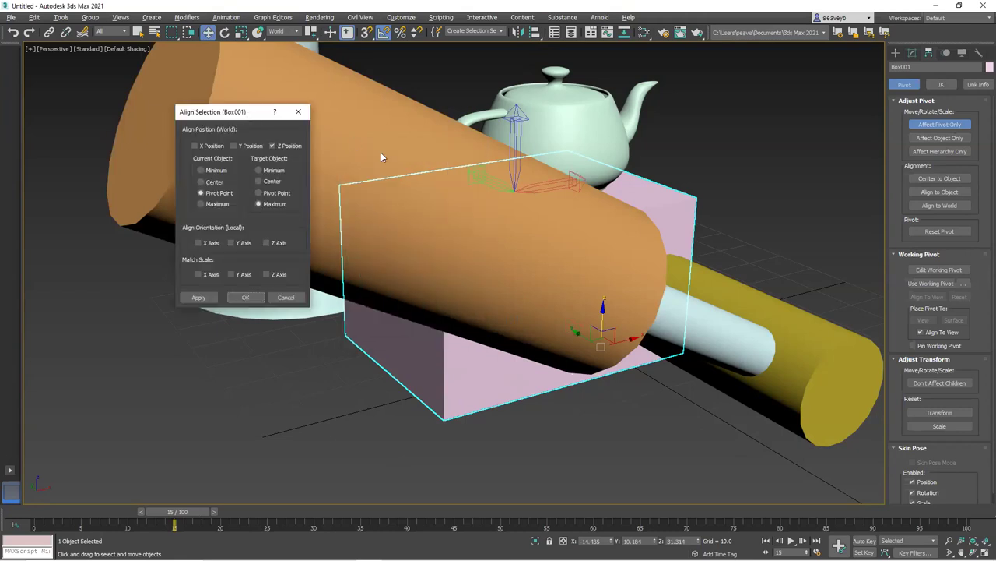
{"action": "left_click", "coordinate": [273, 146]}
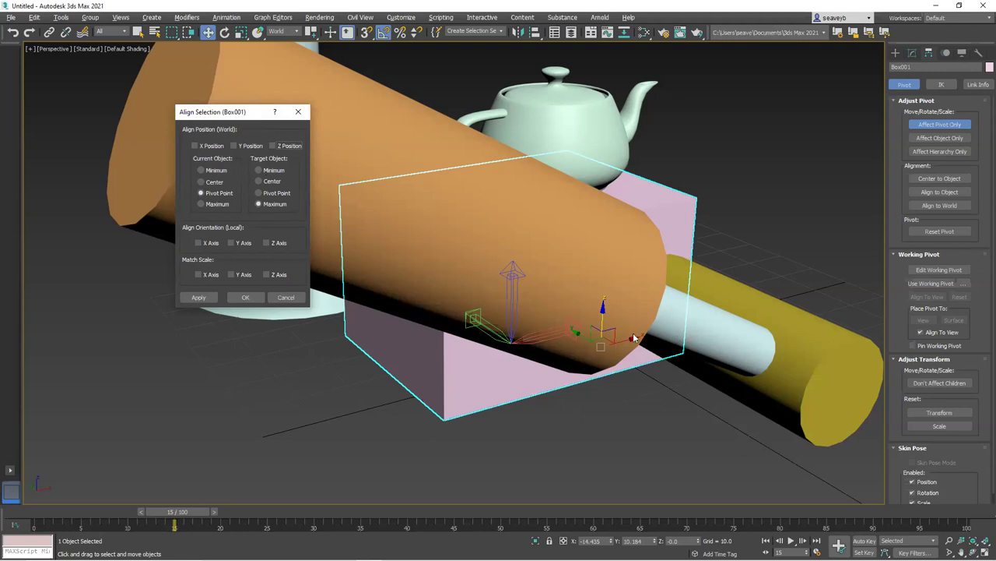
{"action": "left_click", "coordinate": [196, 147]}
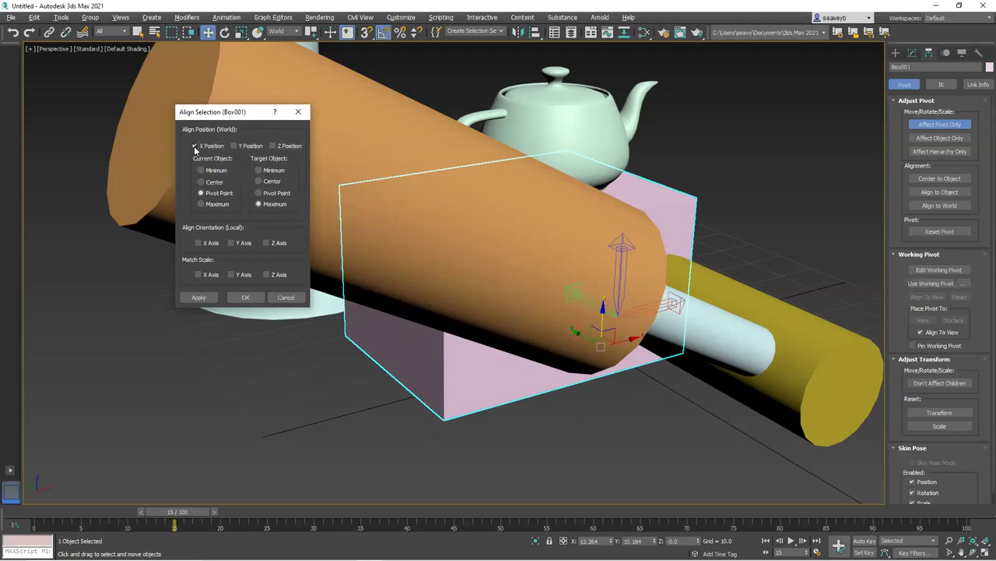
{"action": "left_click", "coordinate": [259, 170]}
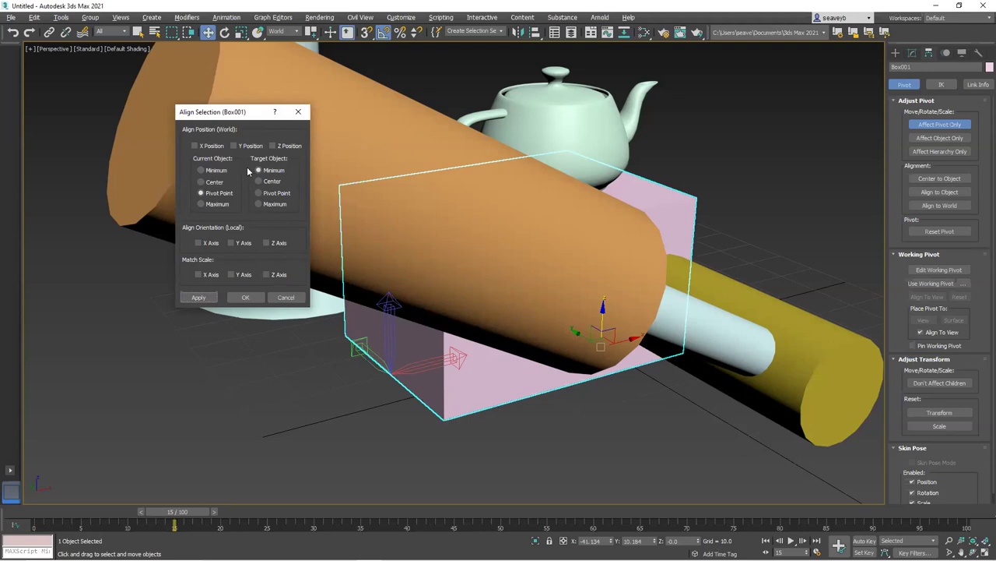
{"action": "left_click", "coordinate": [235, 147]}
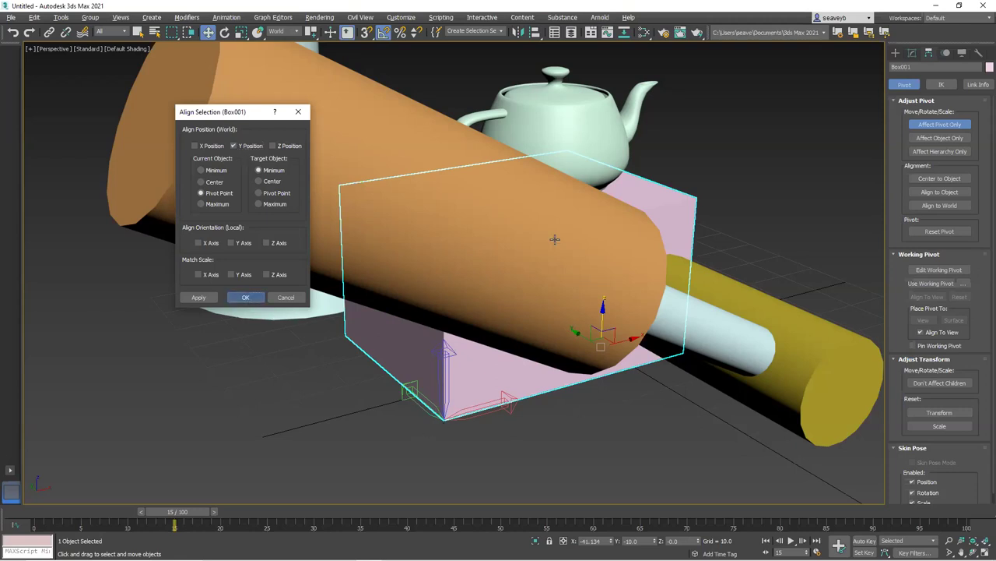
{"action": "left_click", "coordinate": [248, 301]}
{"action": "left_click", "coordinate": [932, 126]}
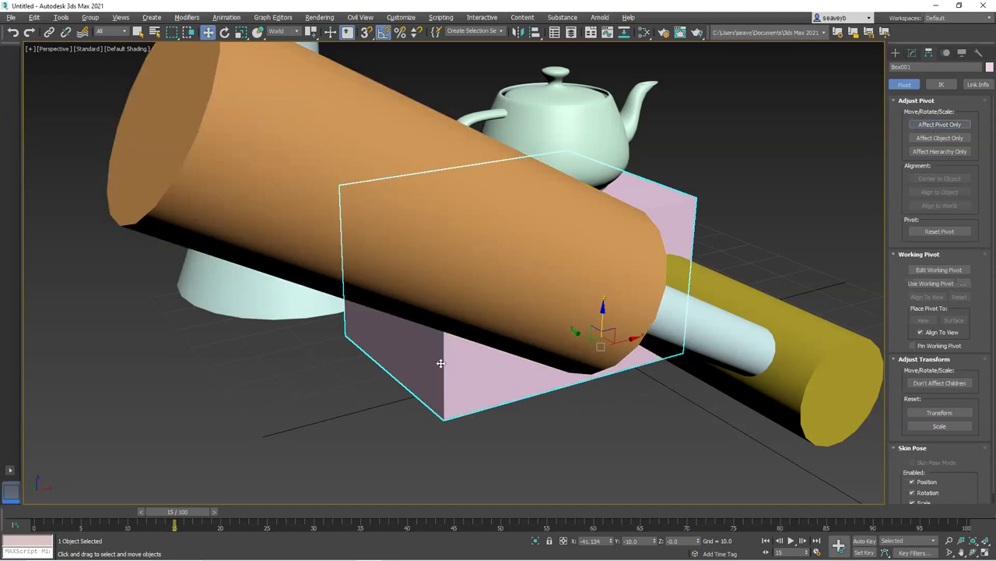
With Select and Rotate, orbit and test-rotate the pink box, then re-enable Affect Pivot Only
{"action": "left_click", "coordinate": [225, 33]}
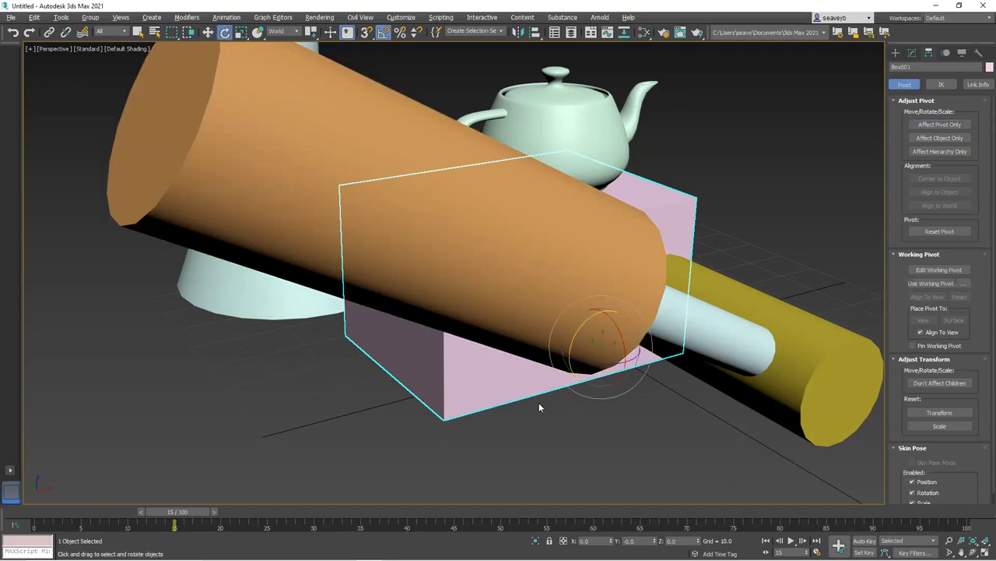
{"action": "middle_click_drag", "start_coordinate": [595, 406], "coordinate": [596, 385], "text": "alt"}
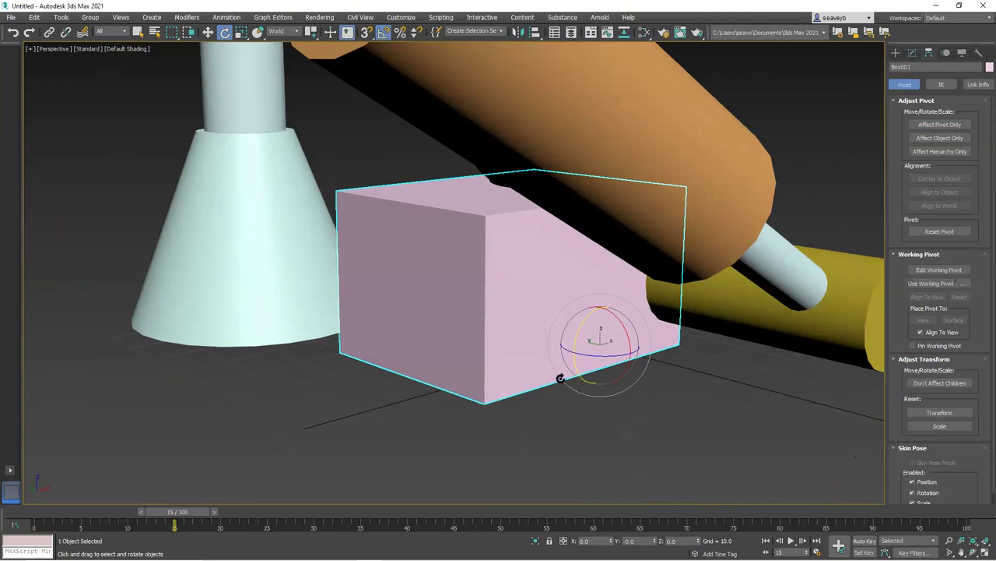
{"action": "left_click_drag", "start_coordinate": [574, 361], "coordinate": [600, 358]}
{"action": "middle_click_drag", "start_coordinate": [710, 378], "coordinate": [685, 311], "text": "alt"}
{"action": "middle_click_drag", "start_coordinate": [700, 352], "coordinate": [696, 385], "text": "alt"}
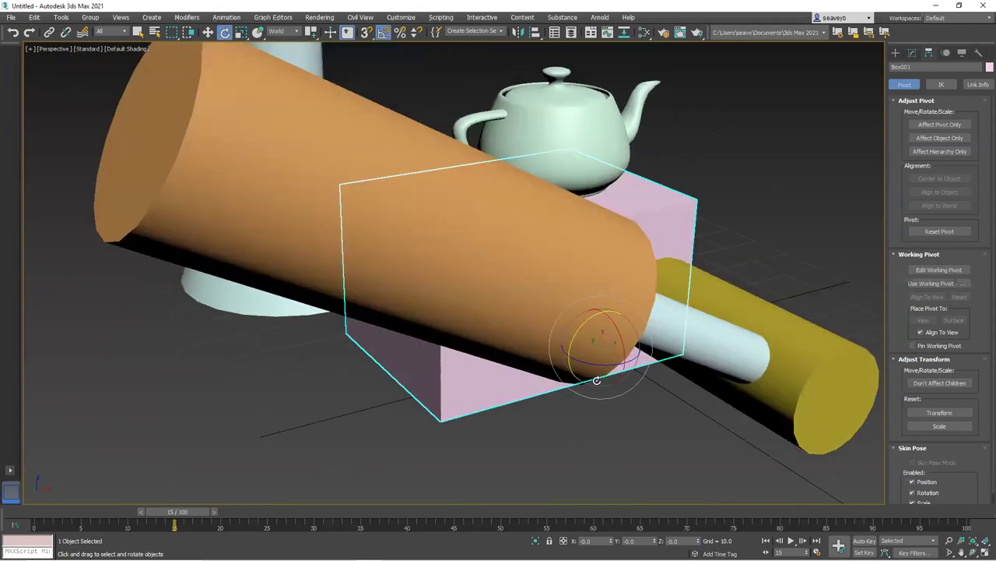
{"action": "left_click_drag", "start_coordinate": [675, 345], "coordinate": [593, 459]}
{"action": "left_click", "coordinate": [924, 126]}
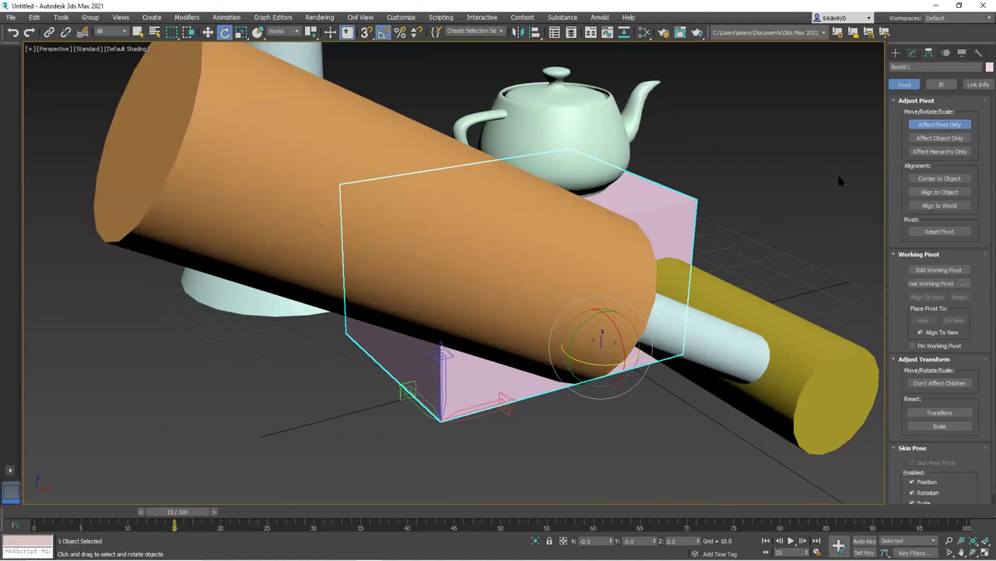
Switch to Select and Move and nudge the pink box's pivot slightly
{"action": "left_click", "coordinate": [310, 32]}
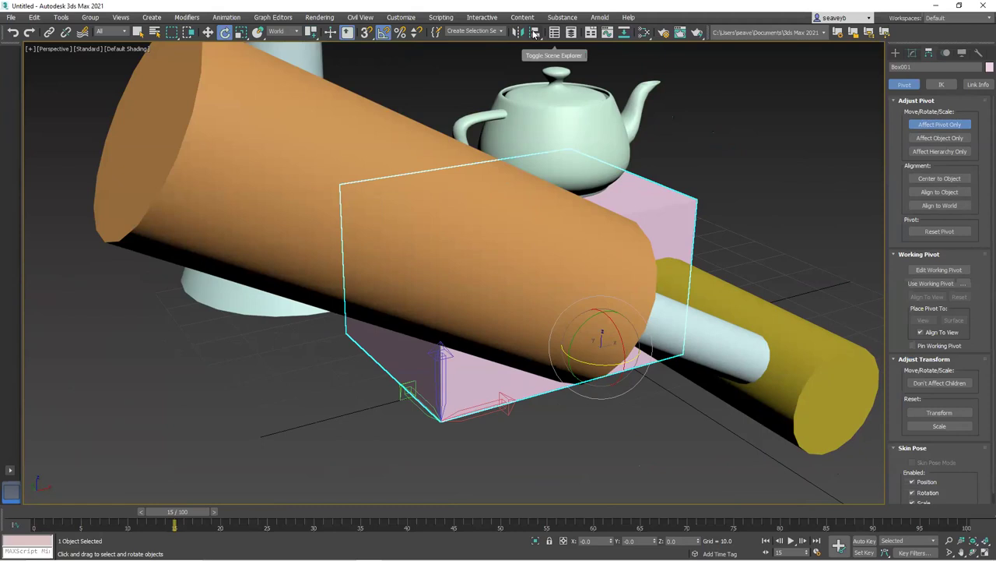
{"action": "left_click", "coordinate": [208, 32]}
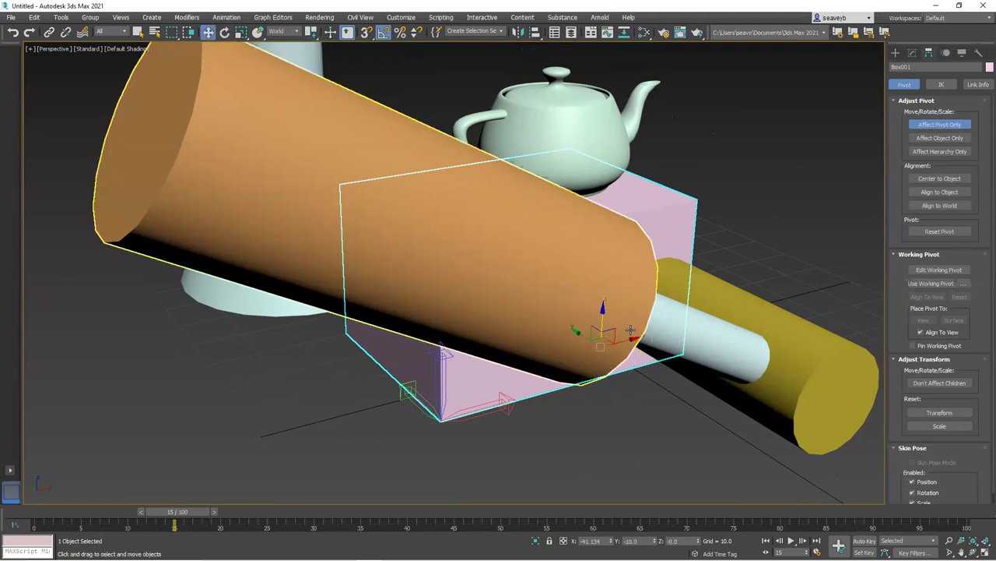
{"action": "left_click_drag", "start_coordinate": [634, 337], "coordinate": [644, 330]}
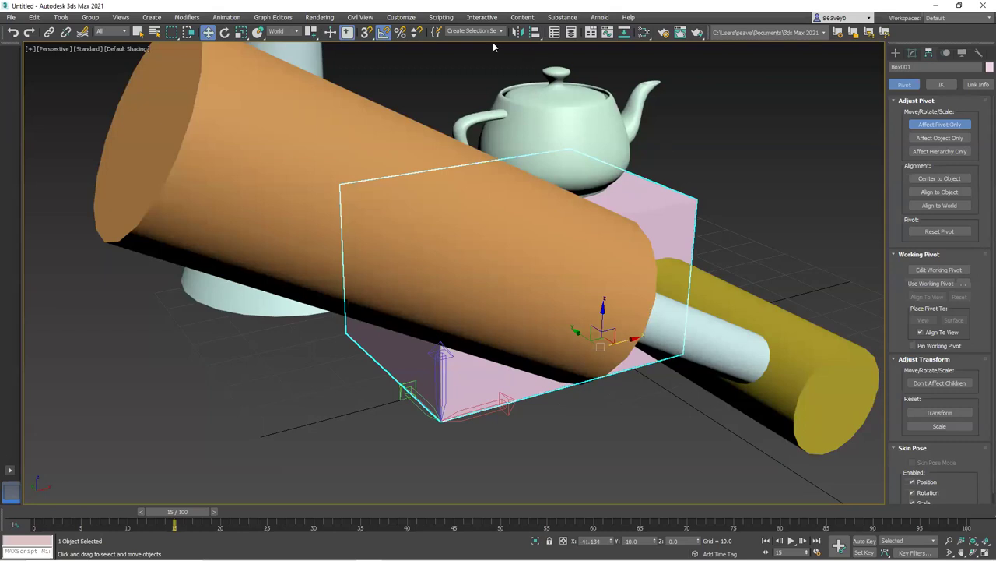
Align the pivot's X and Y to the orange cylinder, disable Affect Pivot Only, and enable 3D snaps
{"action": "left_click", "coordinate": [534, 32]}
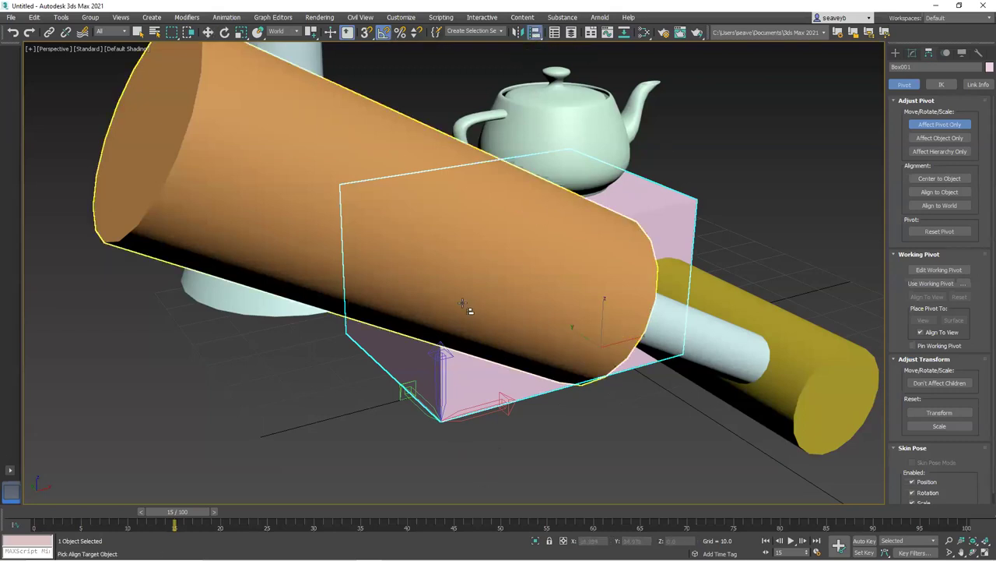
{"action": "left_click", "coordinate": [373, 345]}
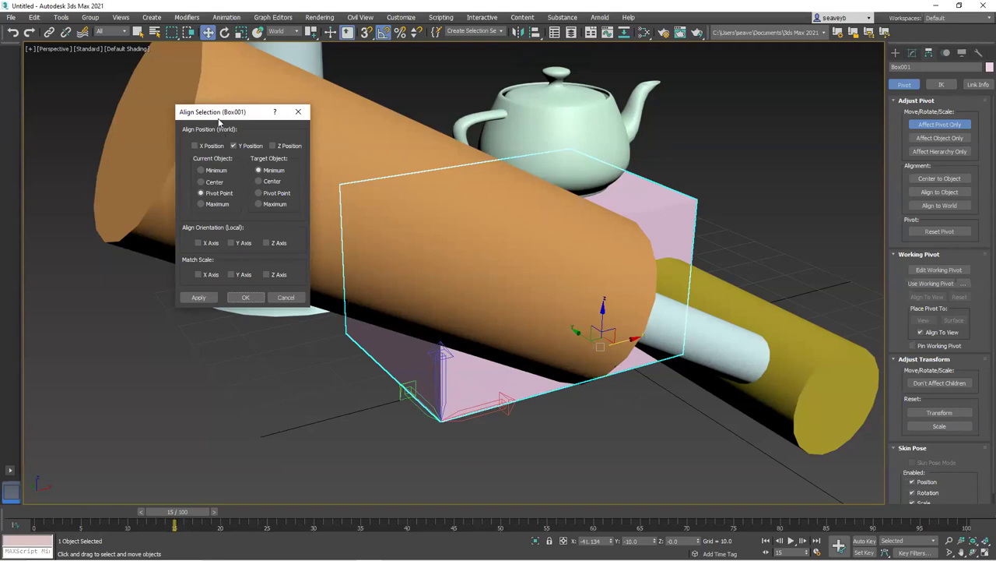
{"action": "left_click_drag", "start_coordinate": [219, 116], "coordinate": [218, 219]}
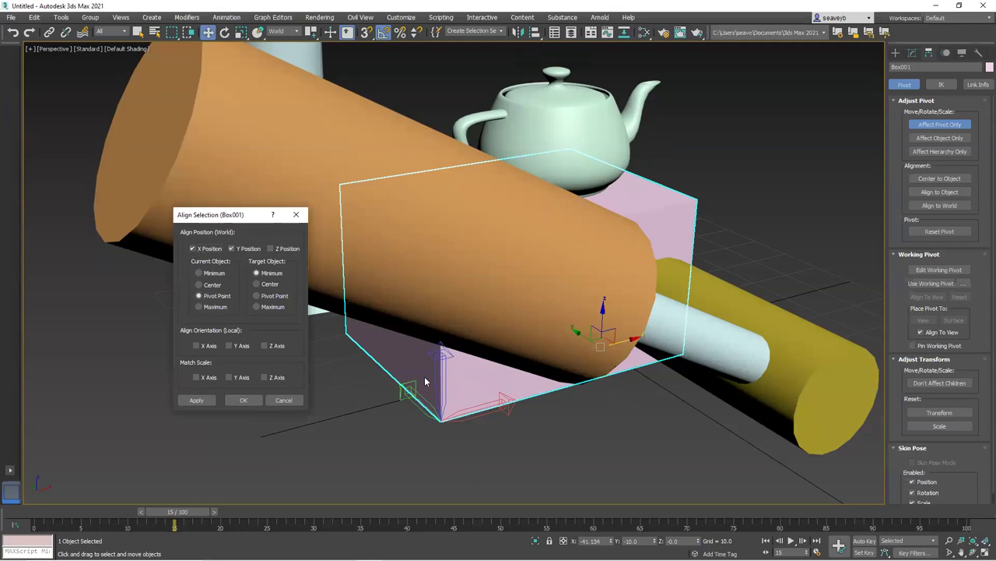
{"action": "left_click", "coordinate": [242, 401]}
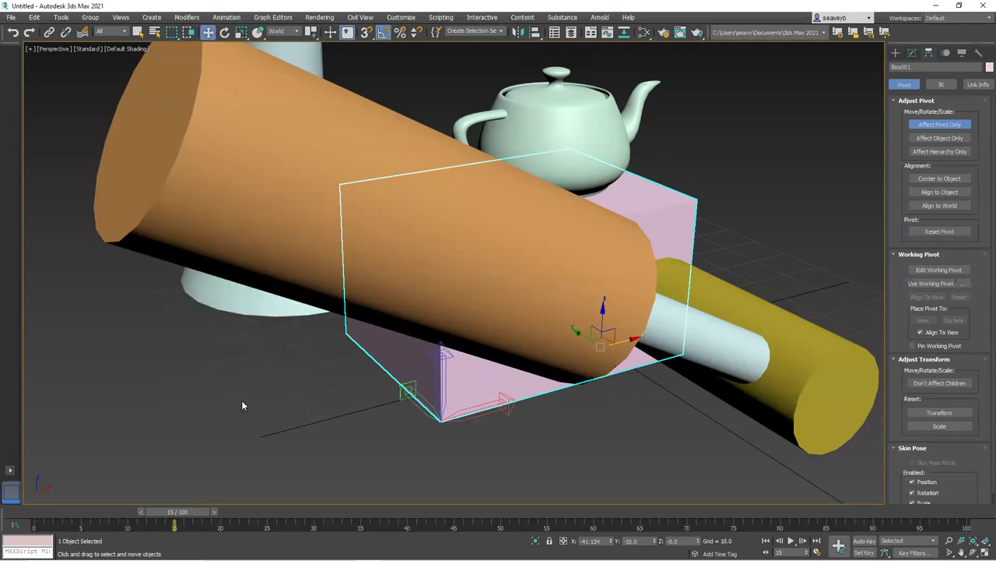
{"action": "left_click", "coordinate": [942, 126]}
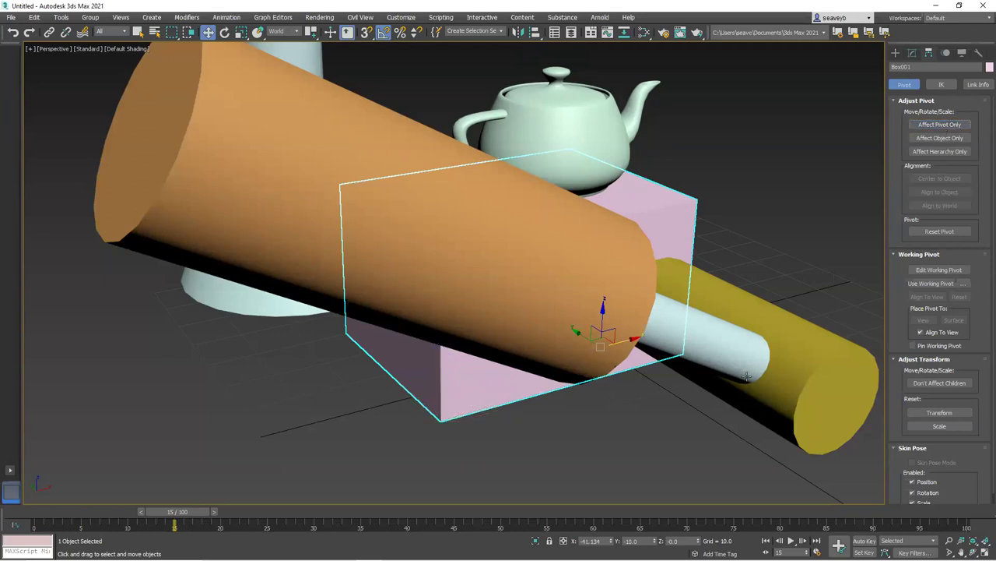
{"action": "mouse_move", "coordinate": [682, 398]}
{"action": "middle_mouse_down", "text": "alt"}
{"action": "mouse_move", "coordinate": [611, 336]}
{"action": "mouse_move", "coordinate": [507, 402]}
{"action": "mouse_move", "coordinate": [712, 418]}
{"action": "mouse_move", "coordinate": [734, 382]}
{"action": "mouse_move", "coordinate": [663, 400]}
{"action": "mouse_move", "coordinate": [688, 392]}
{"action": "middle_mouse_up", "text": "alt"}
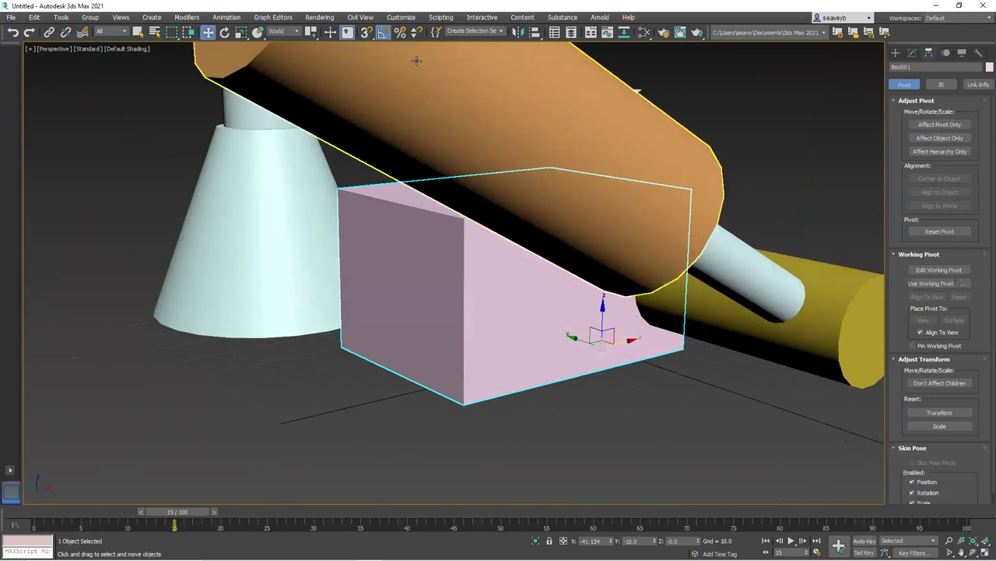
{"action": "left_click", "coordinate": [365, 33]}
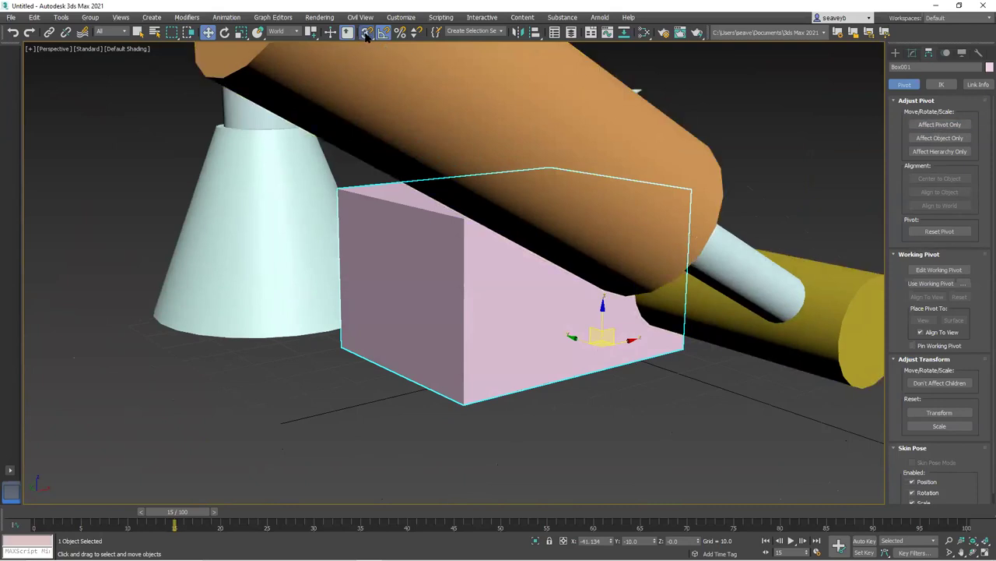
Turn on Pivot snapping alongside Vertex in Grid and Snap Settings
{"action": "left_click", "coordinate": [367, 33]}
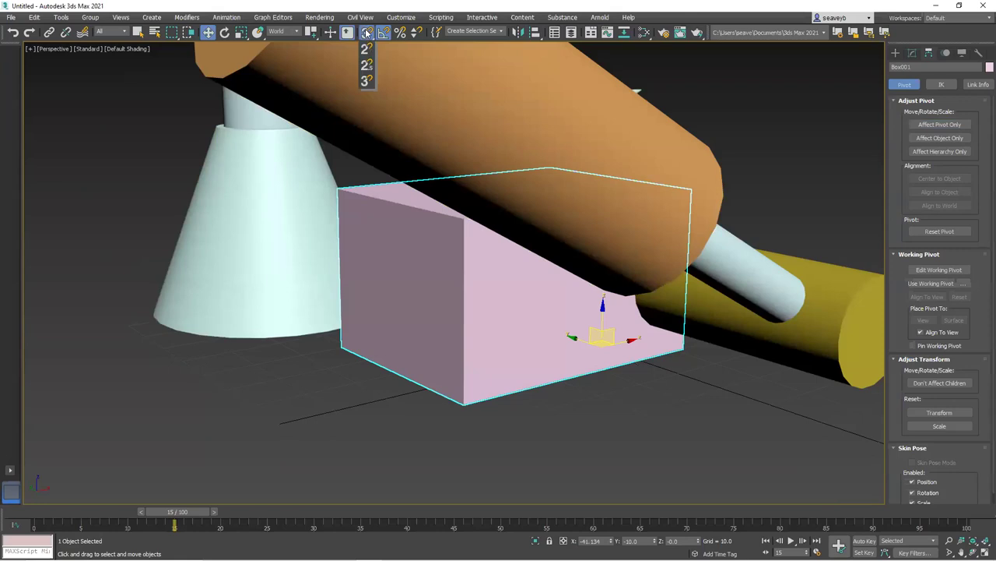
{"action": "right_click", "coordinate": [366, 33]}
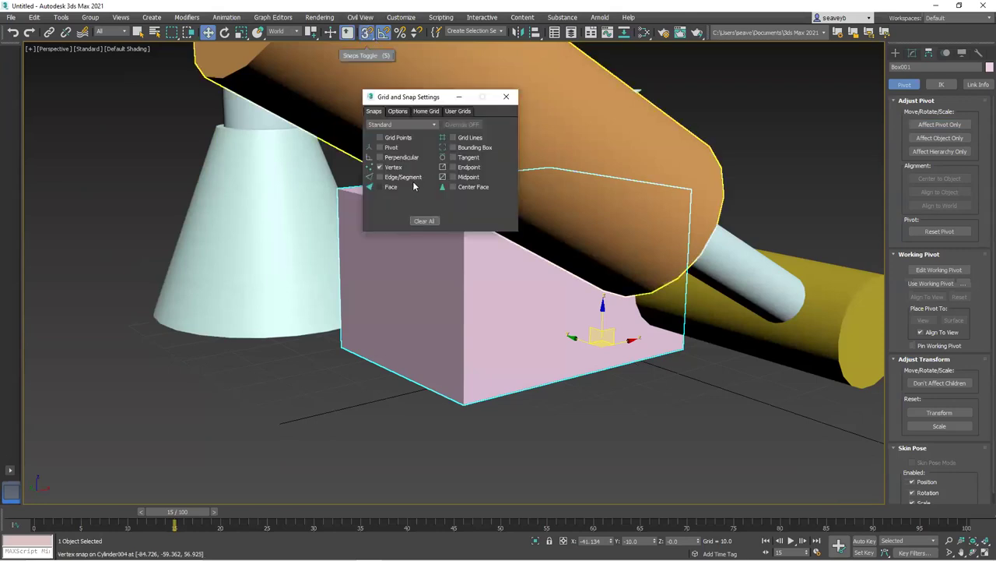
{"action": "left_click", "coordinate": [380, 148]}
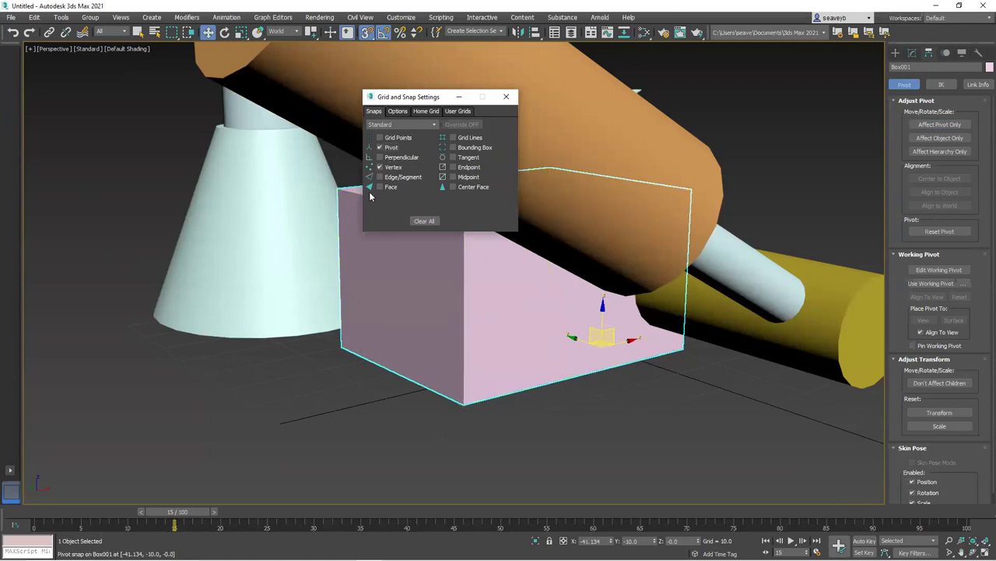
{"action": "left_click", "coordinate": [378, 148]}
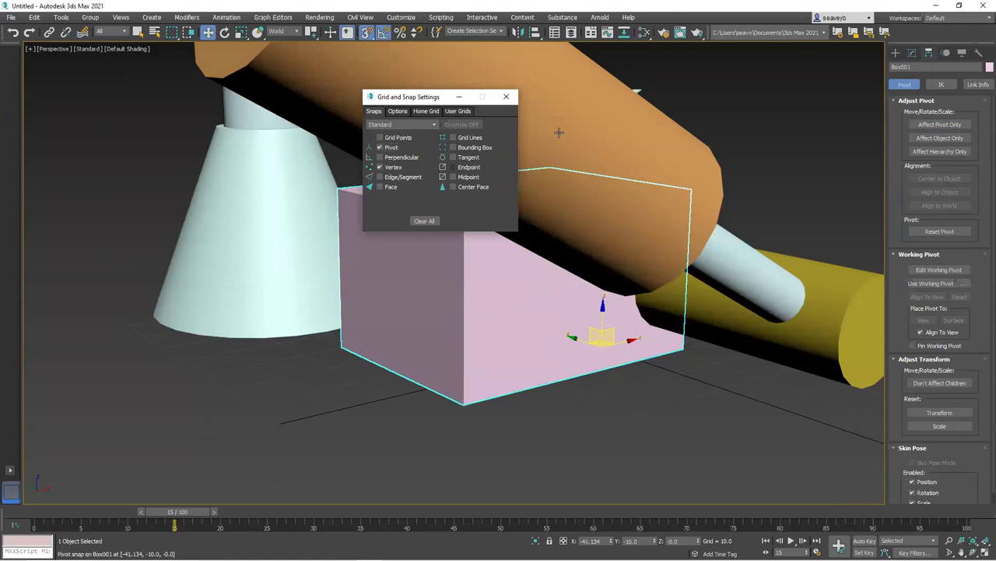
With Affect Pivot Only, snap the pink box's pivot to its other bottom corner, then close the snap settings
{"action": "left_click", "coordinate": [939, 126]}
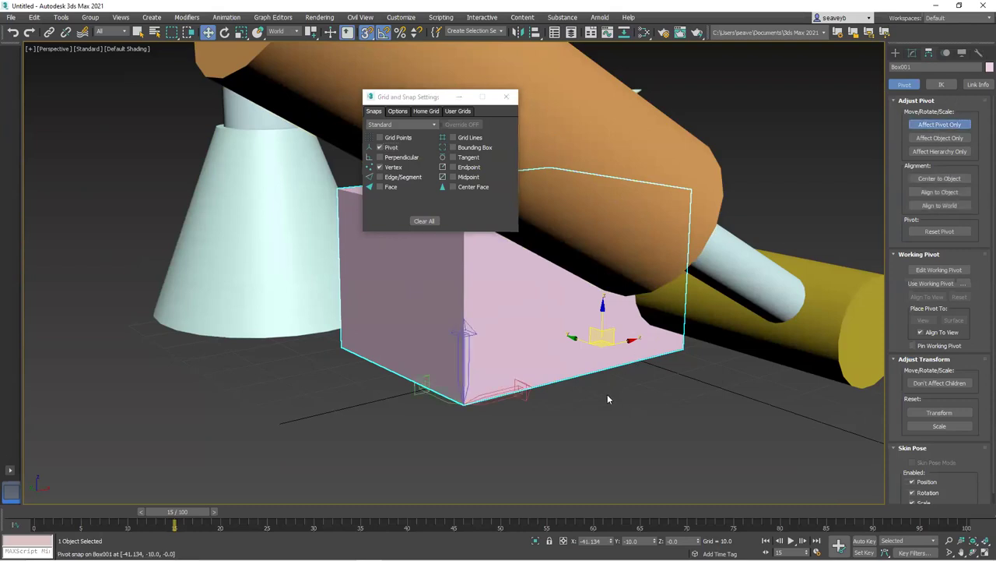
{"action": "mouse_move", "coordinate": [462, 404]}
{"action": "left_mouse_down"}
{"action": "mouse_move", "coordinate": [478, 423]}
{"action": "mouse_move", "coordinate": [589, 403]}
{"action": "mouse_move", "coordinate": [684, 351]}
{"action": "mouse_move", "coordinate": [697, 382]}
{"action": "mouse_move", "coordinate": [682, 347]}
{"action": "mouse_move", "coordinate": [600, 387]}
{"action": "mouse_move", "coordinate": [465, 406]}
{"action": "left_mouse_up"}
{"action": "mouse_move", "coordinate": [534, 441]}
{"action": "middle_mouse_down", "text": "alt"}
{"action": "mouse_move", "coordinate": [545, 437]}
{"action": "mouse_move", "coordinate": [543, 448]}
{"action": "middle_mouse_up", "text": "alt"}
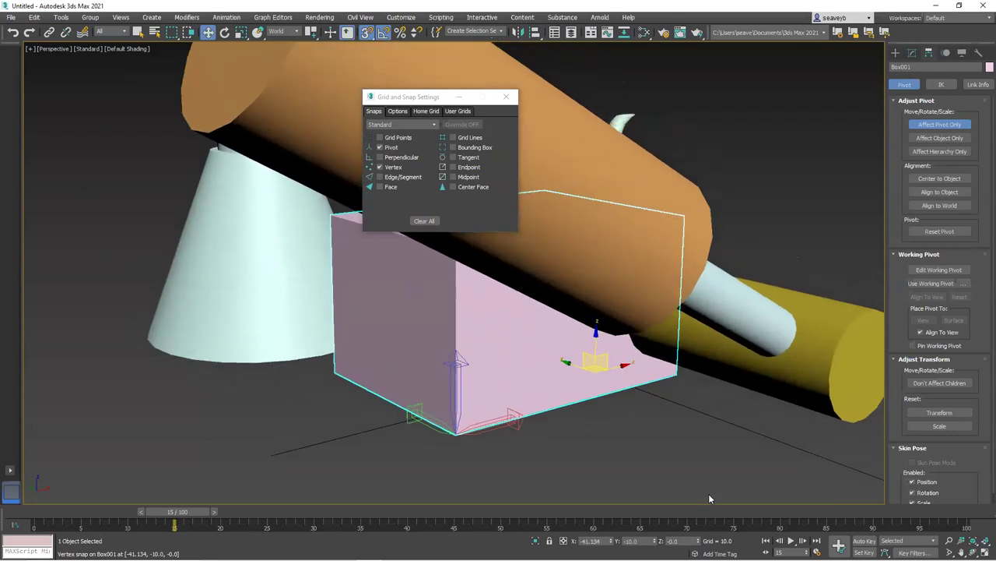
{"action": "left_click", "coordinate": [939, 126]}
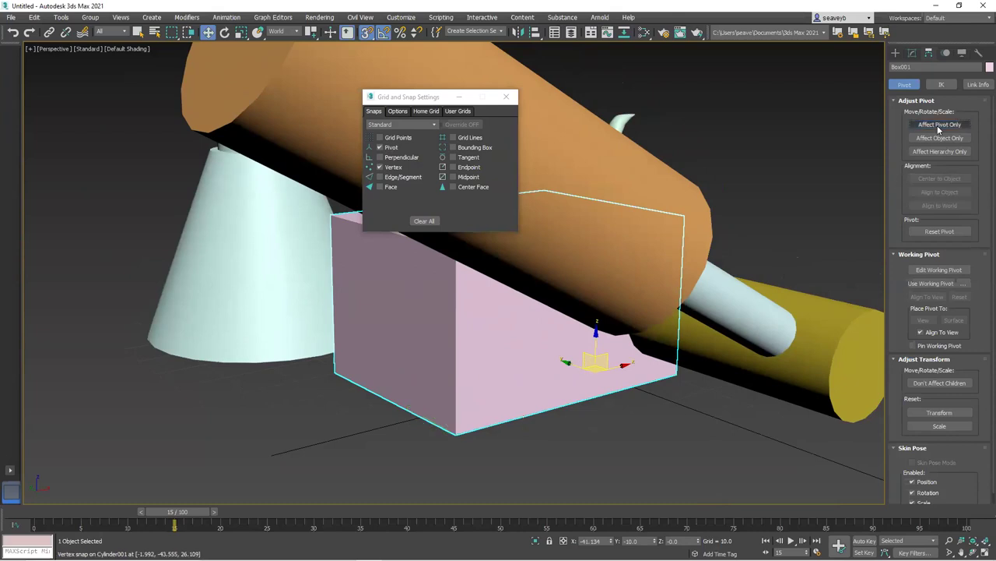
{"action": "left_click", "coordinate": [939, 126]}
{"action": "middle_click_drag", "start_coordinate": [617, 422], "coordinate": [454, 434]}
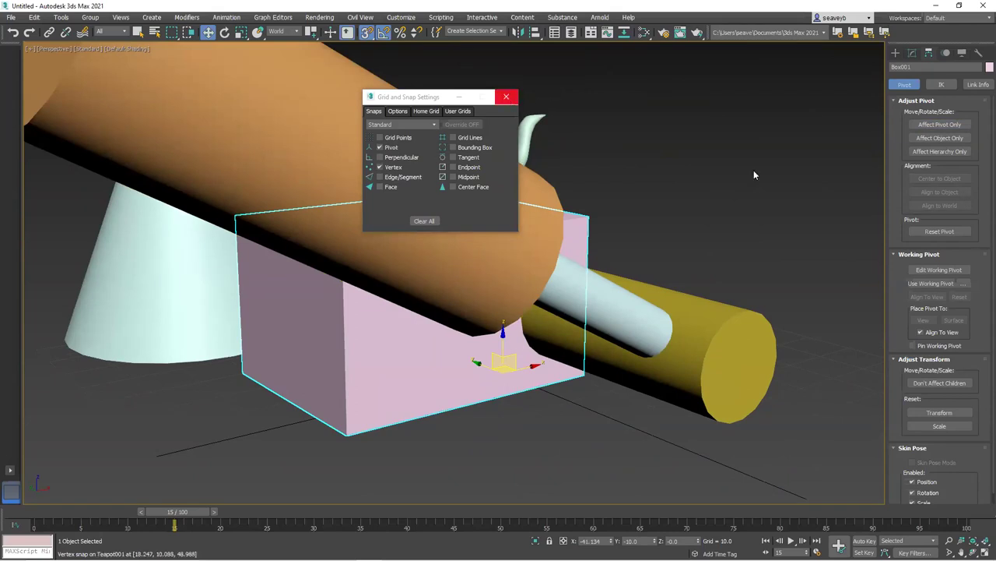
{"action": "left_click", "coordinate": [506, 96]}
With AutoGrid off, draw a 37.027 × 58.682 box, 10 units tall, in front of the objects
{"action": "left_click", "coordinate": [895, 52]}
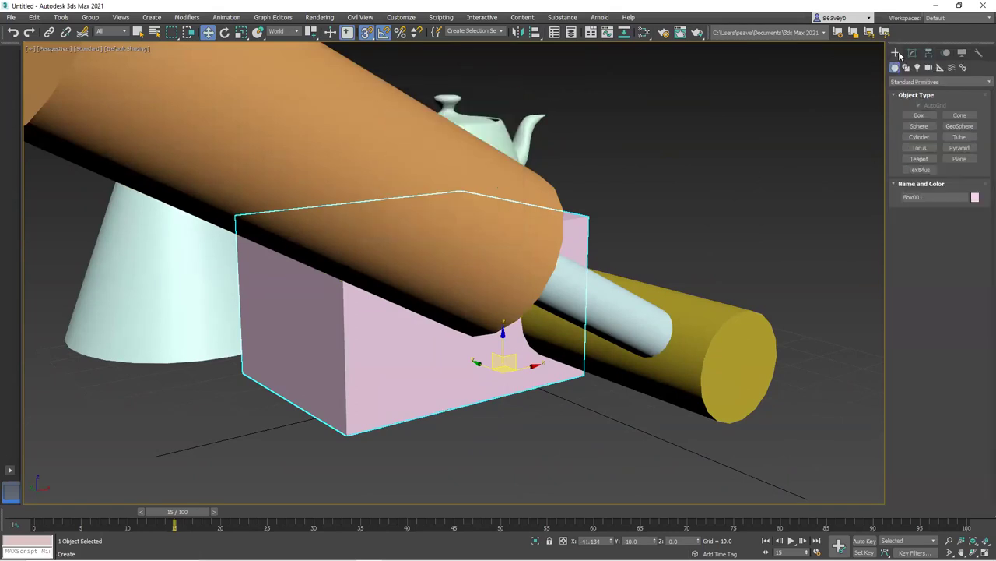
{"action": "left_click", "coordinate": [918, 115]}
{"action": "scroll", "coordinate": [592, 413], "scroll_direction": "down", "scroll_amount": 10}
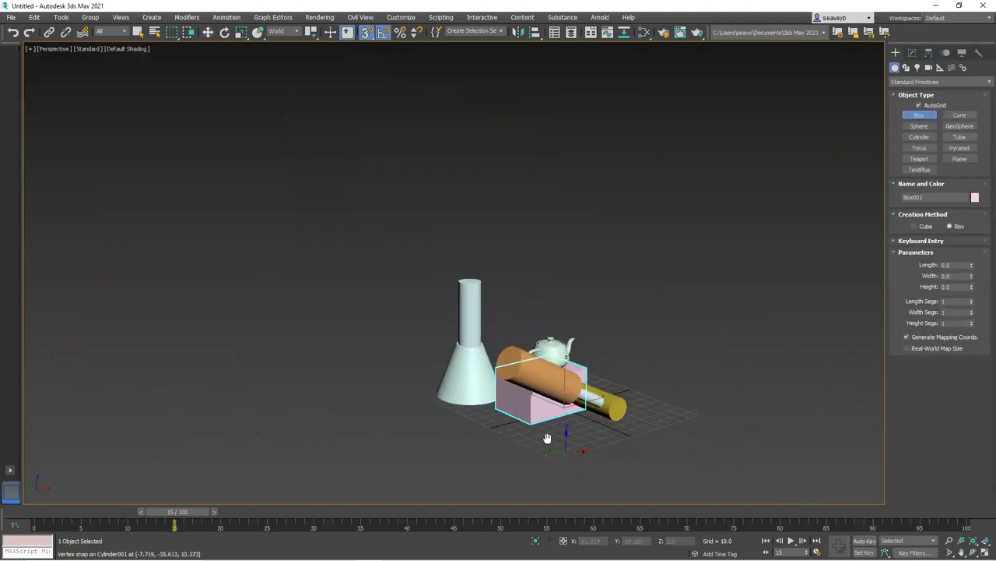
{"action": "middle_click_drag", "start_coordinate": [547, 438], "coordinate": [518, 394]}
{"action": "scroll", "coordinate": [518, 394], "scroll_direction": "up", "scroll_amount": 4}
{"action": "left_click", "coordinate": [920, 105]}
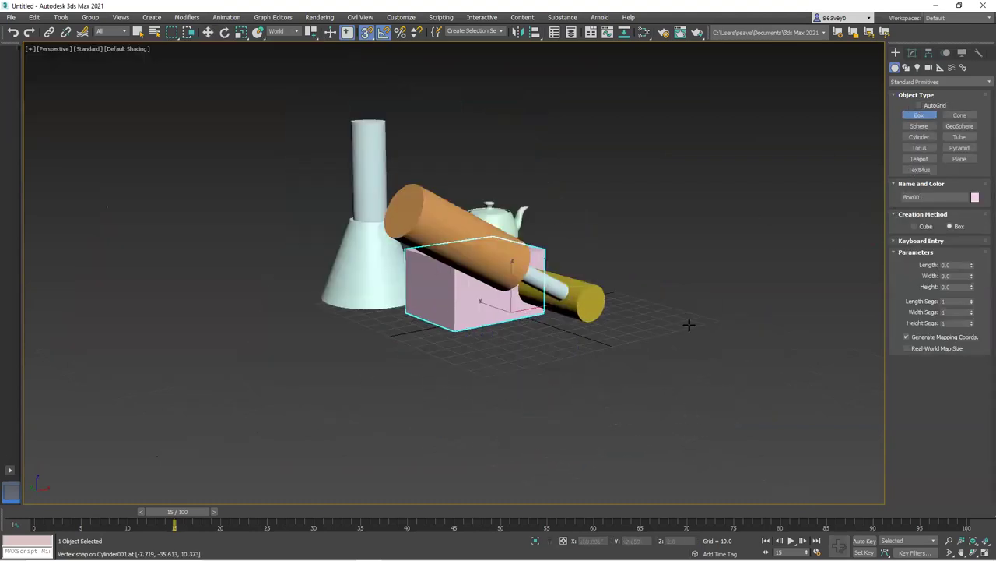
{"action": "left_click_drag", "start_coordinate": [482, 378], "coordinate": [652, 369]}
{"action": "left_click", "coordinate": [649, 341]}
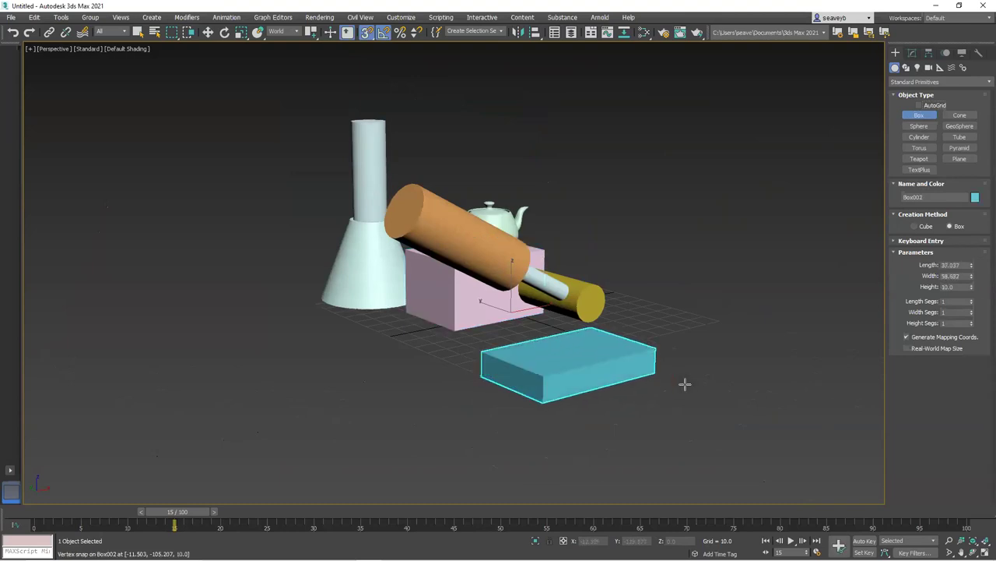
{"action": "key", "text": "w"}
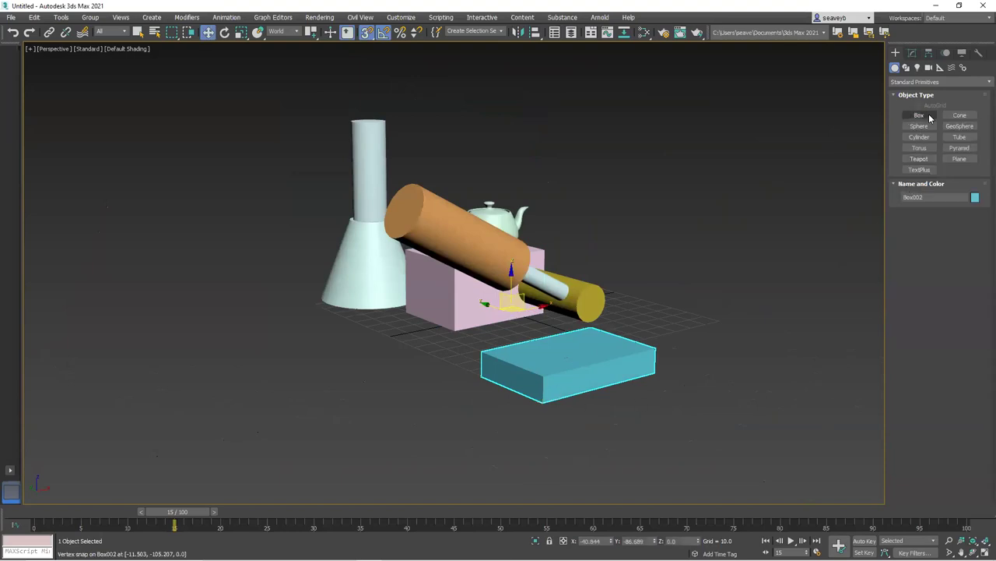
With Affect Pivot Only, snap Box002's pivot to its front-bottom corner at -70.185, -105.207, 0
{"action": "left_click", "coordinate": [928, 54]}
{"action": "left_click", "coordinate": [934, 125]}
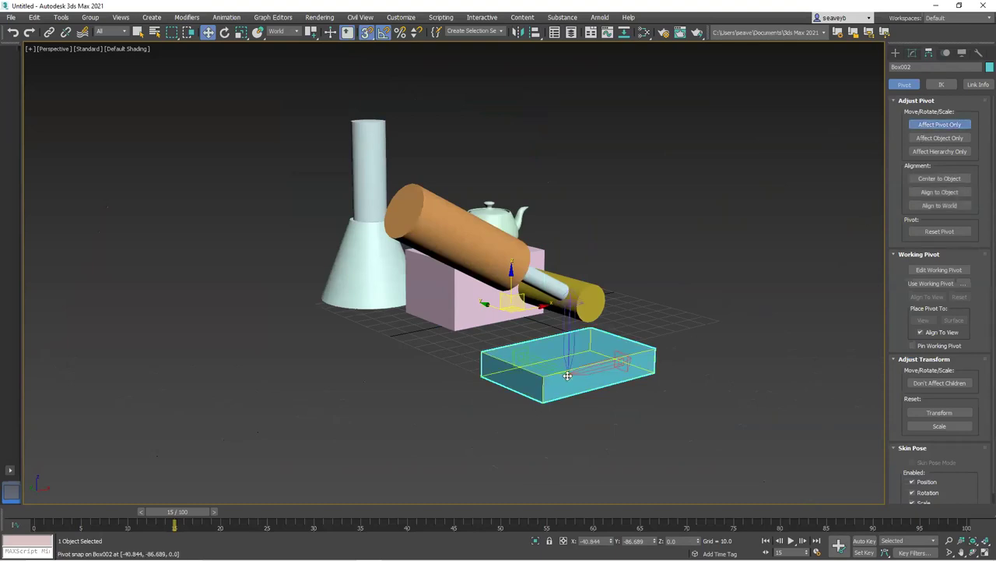
{"action": "left_click_drag", "start_coordinate": [567, 375], "coordinate": [539, 402]}
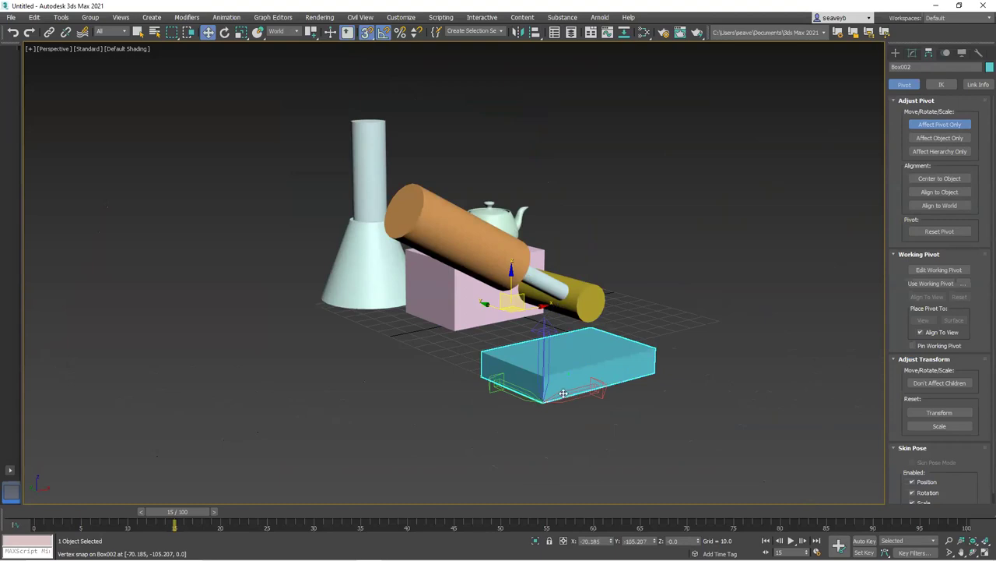
{"action": "left_click", "coordinate": [950, 126]}
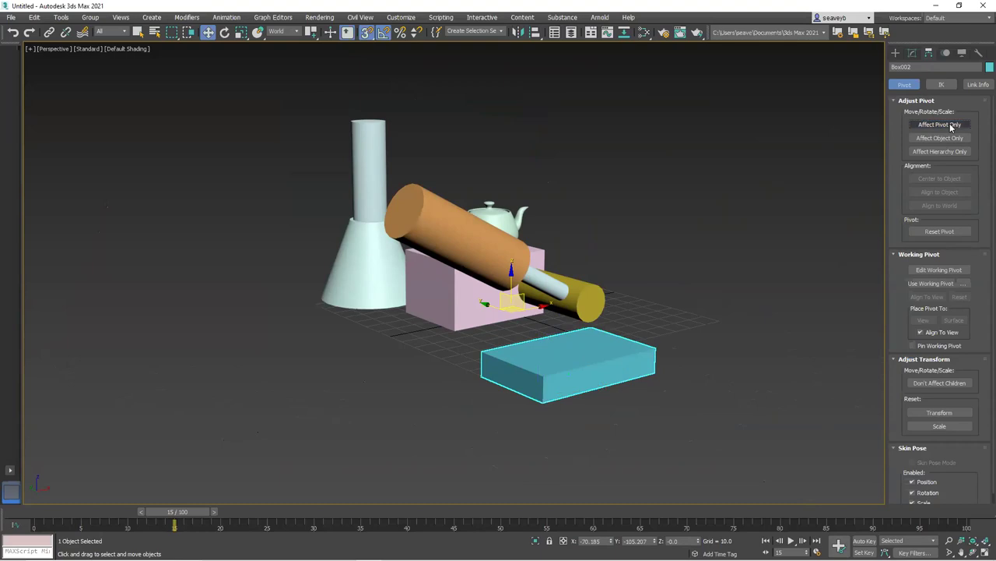
{"action": "left_click", "coordinate": [224, 33]}
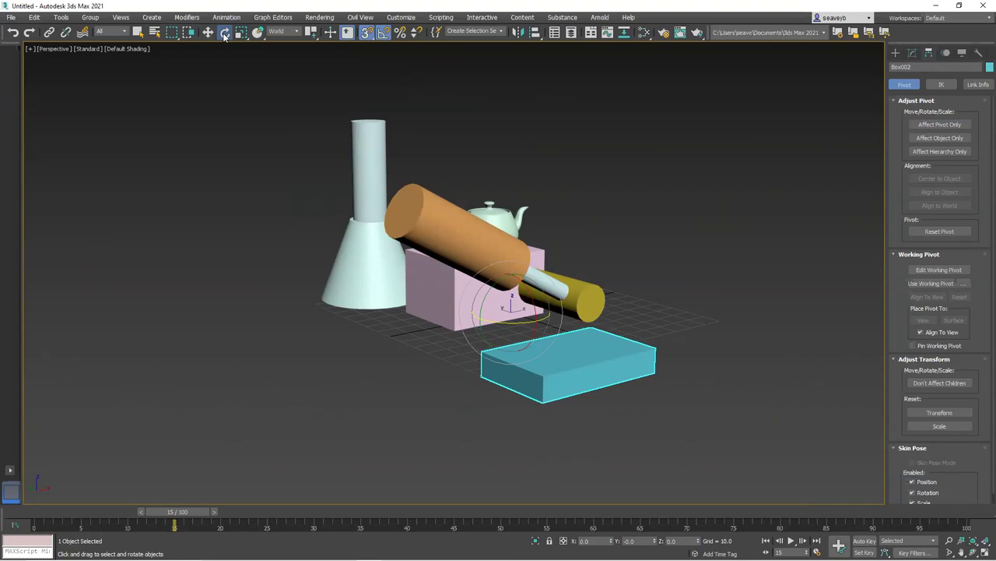
{"action": "left_click", "coordinate": [297, 32]}
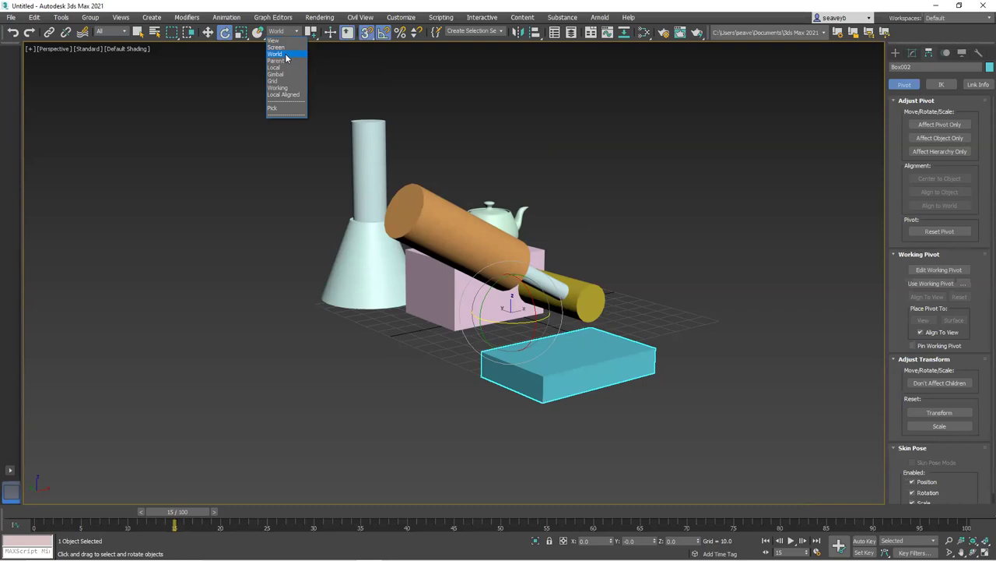
{"action": "left_click", "coordinate": [295, 33]}
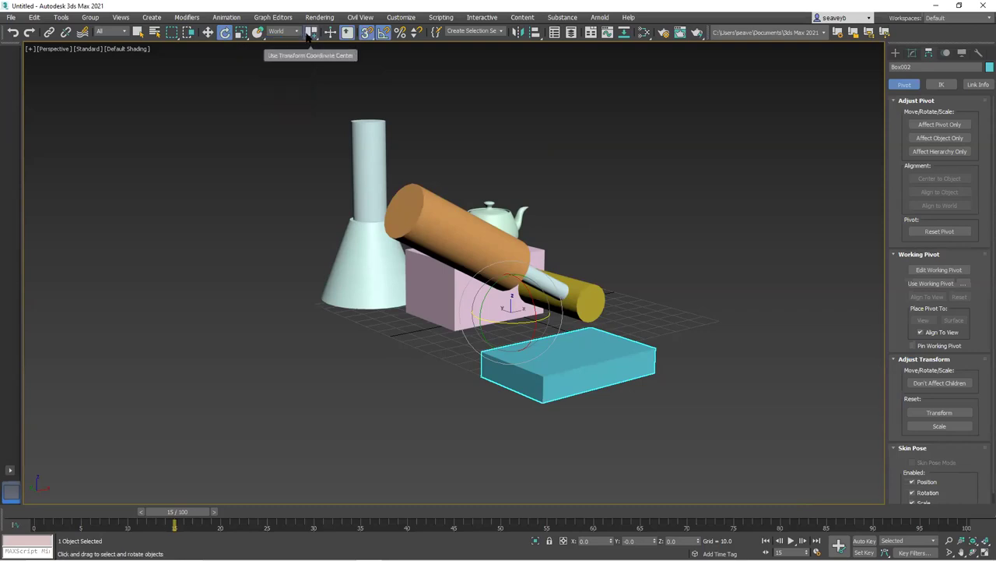
{"action": "left_click_drag", "start_coordinate": [311, 35], "coordinate": [312, 50]}
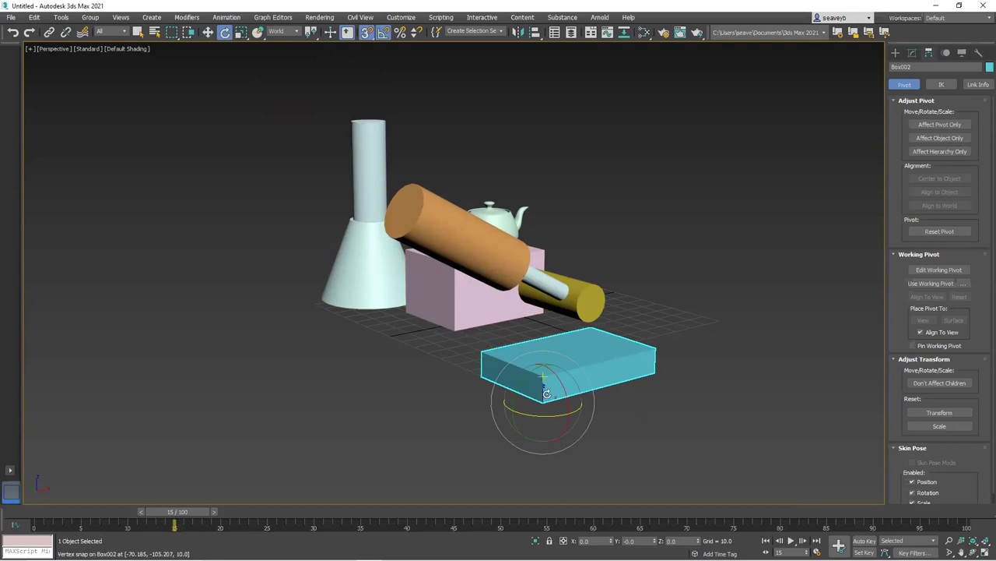
{"action": "left_click", "coordinate": [482, 296]}
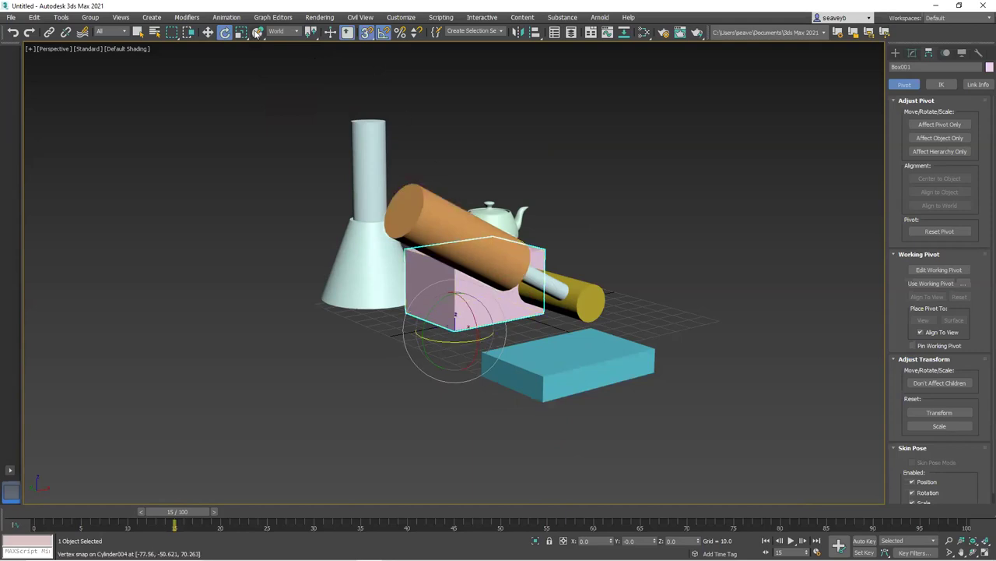
{"action": "left_click_drag", "start_coordinate": [315, 35], "coordinate": [310, 84]}
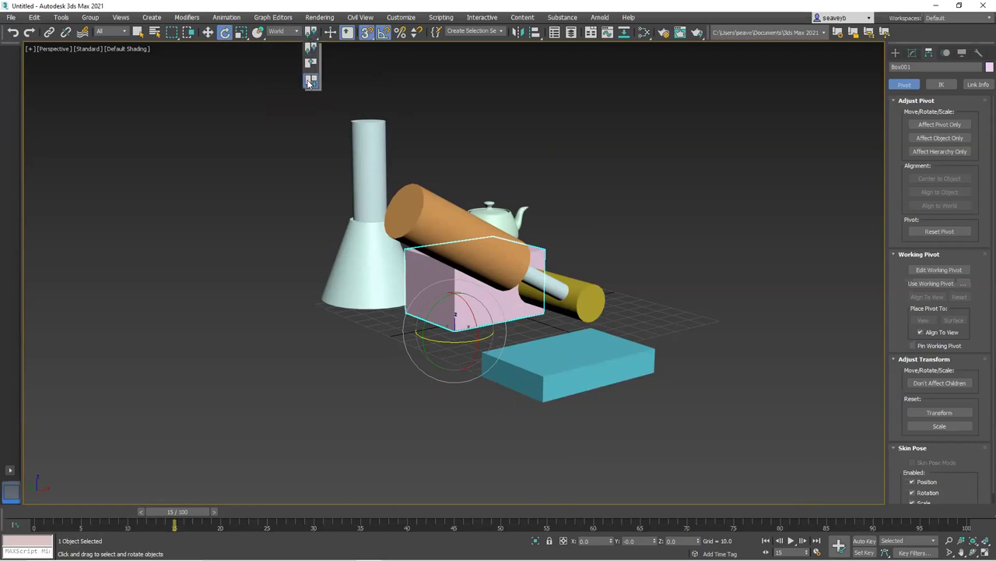
{"action": "left_click_drag", "start_coordinate": [312, 80], "coordinate": [312, 48]}
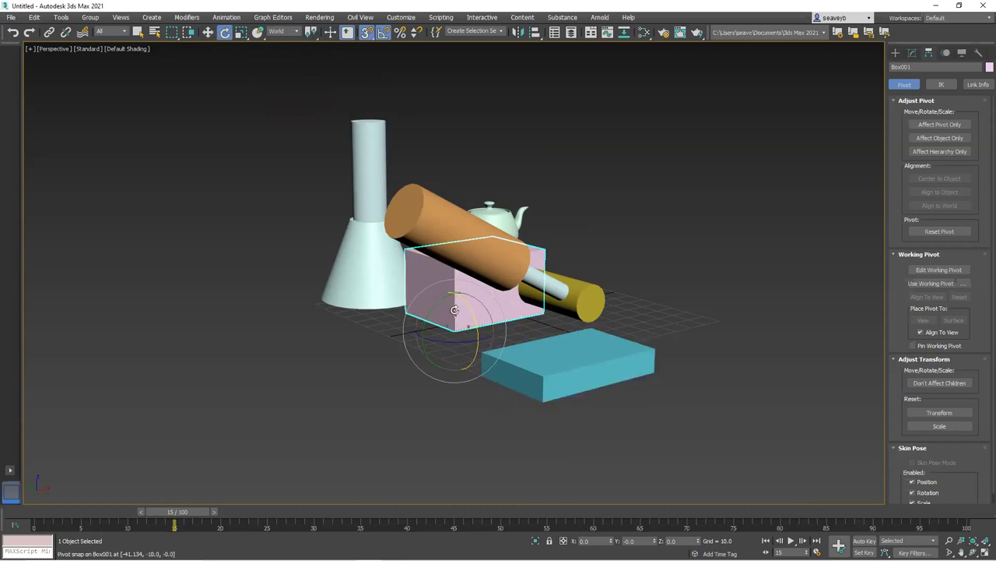
{"action": "middle_click_drag", "start_coordinate": [452, 317], "coordinate": [425, 364]}
{"action": "scroll", "coordinate": [426, 365], "scroll_direction": "up", "scroll_amount": 10}
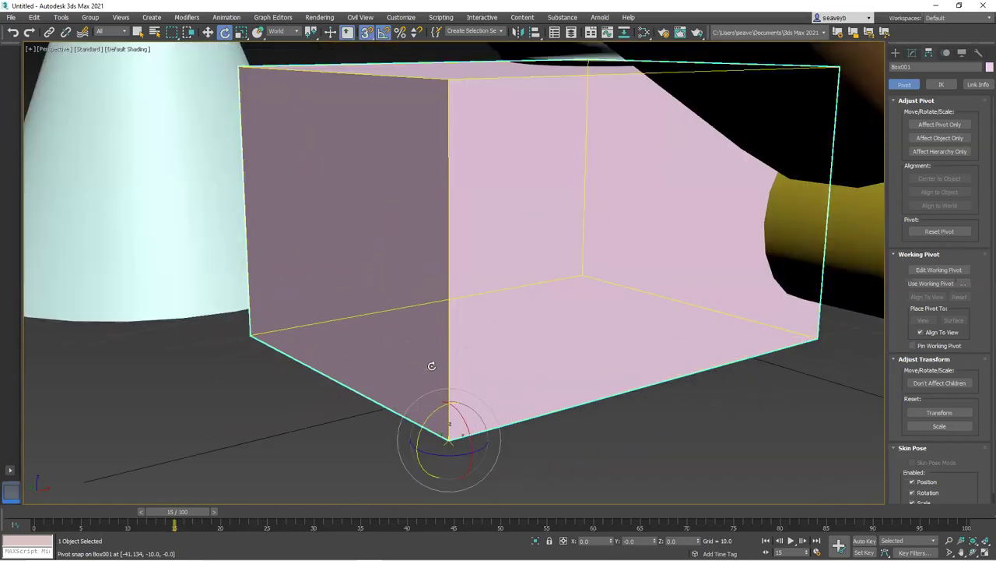
{"action": "mouse_move", "coordinate": [427, 427]}
{"action": "middle_mouse_down", "text": "alt"}
{"action": "mouse_move", "coordinate": [429, 382]}
{"action": "mouse_move", "coordinate": [439, 382]}
{"action": "mouse_move", "coordinate": [428, 425]}
{"action": "middle_mouse_up", "text": "alt"}
{"action": "mouse_move", "coordinate": [441, 453]}
{"action": "left_mouse_down"}
{"action": "mouse_move", "coordinate": [476, 445]}
{"action": "mouse_move", "coordinate": [407, 468]}
{"action": "mouse_move", "coordinate": [378, 462]}
{"action": "mouse_move", "coordinate": [454, 456]}
{"action": "left_mouse_up"}
{"action": "scroll", "coordinate": [689, 486], "scroll_direction": "down", "scroll_amount": 10}
{"action": "middle_click_drag", "start_coordinate": [695, 466], "coordinate": [557, 394]}
{"action": "left_click", "coordinate": [582, 455]}
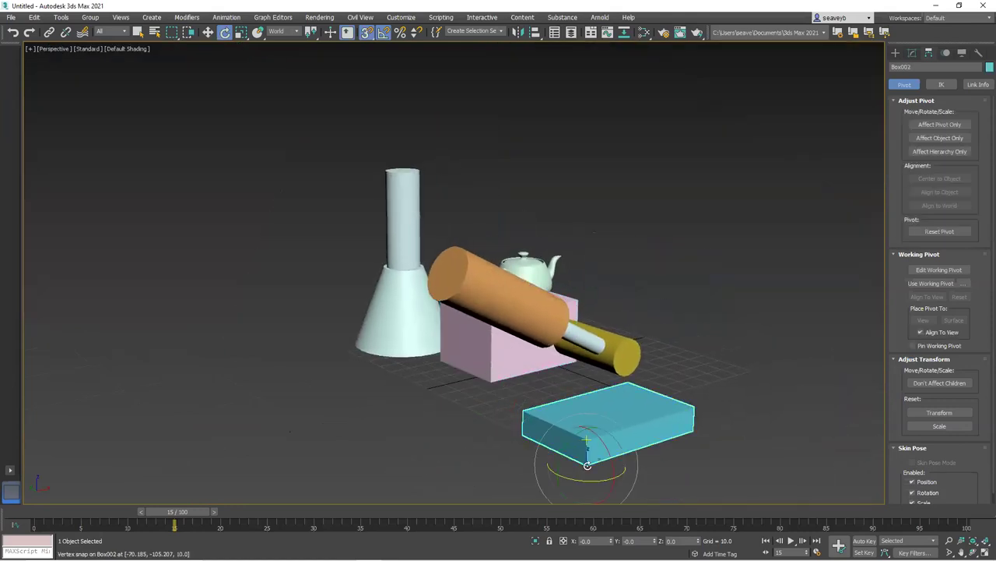
{"action": "left_click_drag", "start_coordinate": [578, 475], "coordinate": [553, 432]}
{"action": "right_click", "coordinate": [553, 432]}
{"action": "left_click", "coordinate": [751, 356]}
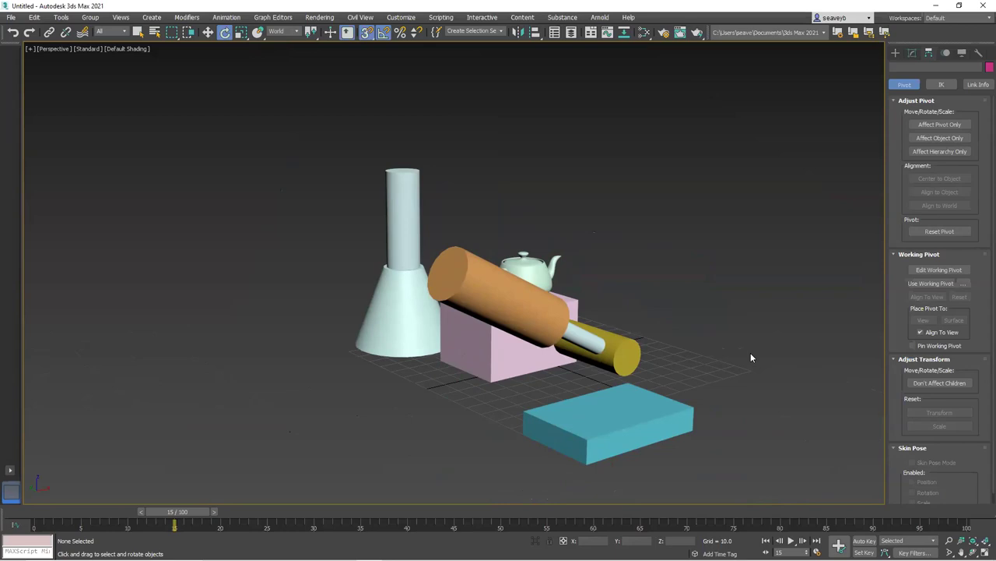
In Select Object mode, try Ctrl-picking the box, cylinders and cone, then clear the selection
{"action": "key", "text": "q"}
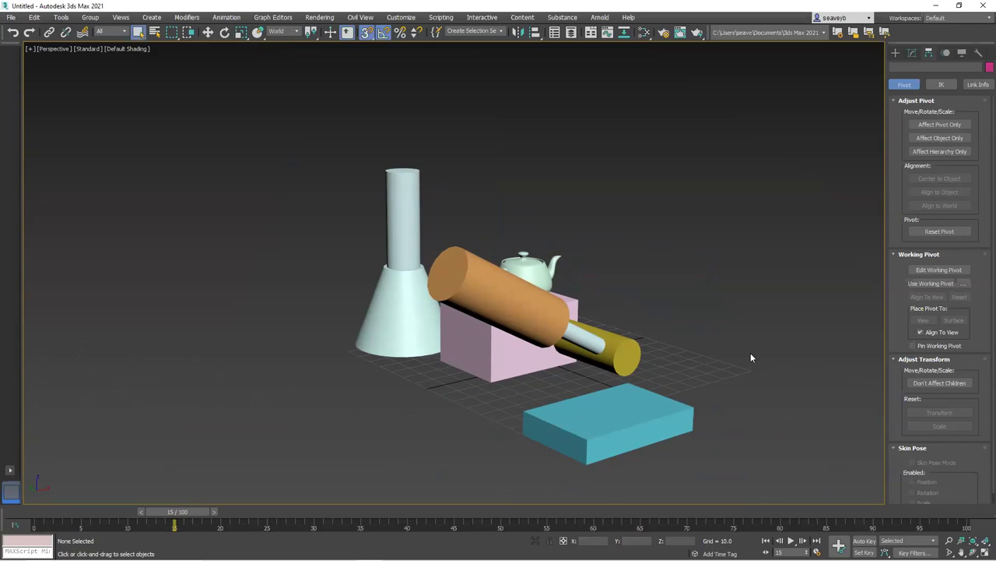
{"action": "left_click", "coordinate": [623, 408]}
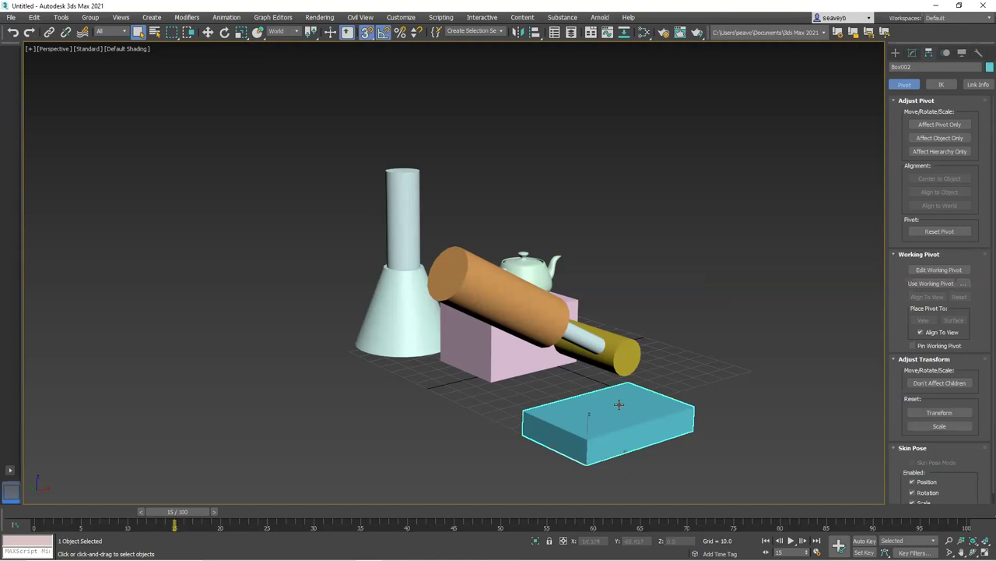
{"action": "left_click", "coordinate": [503, 296], "text": "ctrl"}
{"action": "left_click", "coordinate": [407, 222], "text": "ctrl"}
{"action": "left_click", "coordinate": [400, 334], "text": "ctrl"}
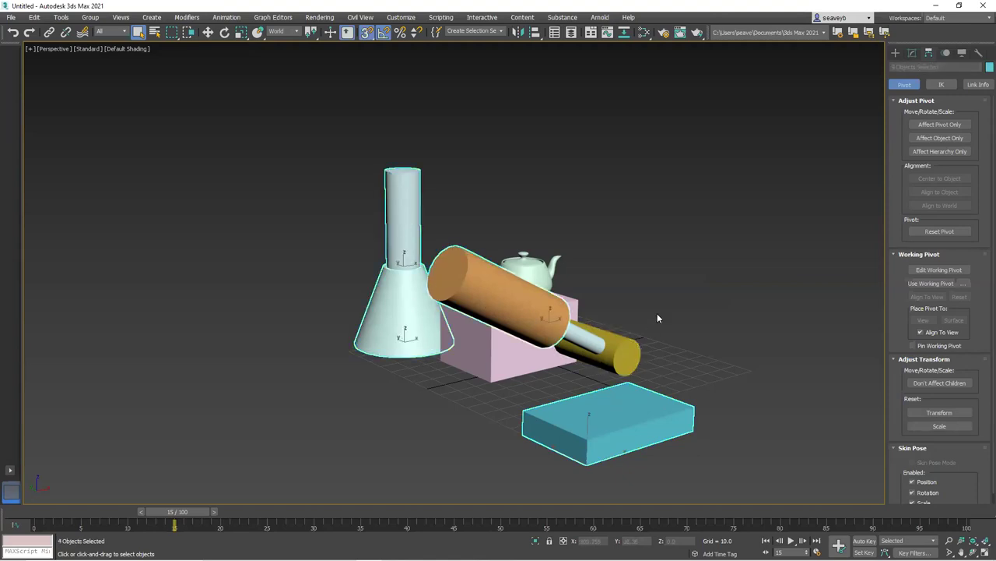
{"action": "left_click", "coordinate": [481, 294], "text": "alt"}
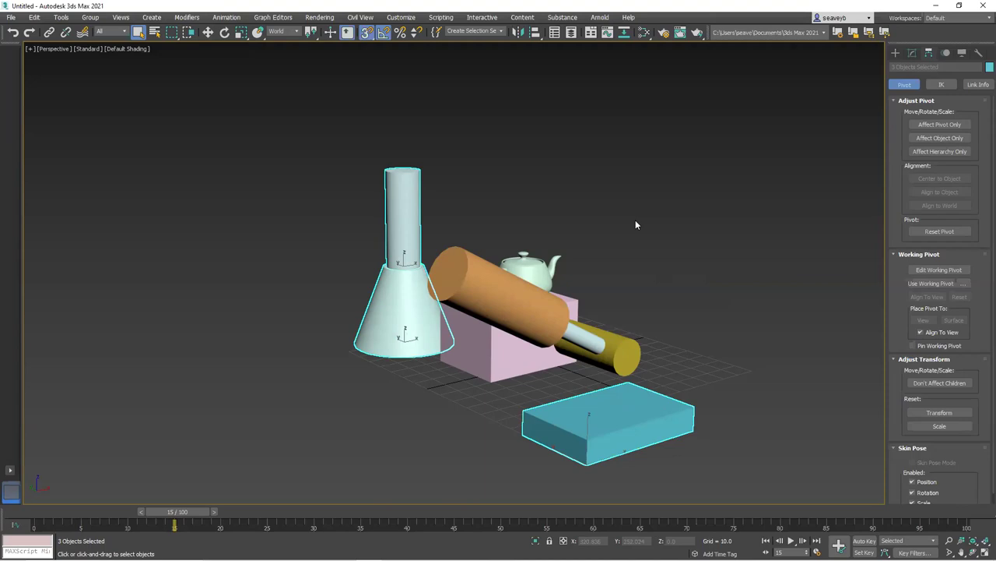
{"action": "left_click", "coordinate": [515, 193]}
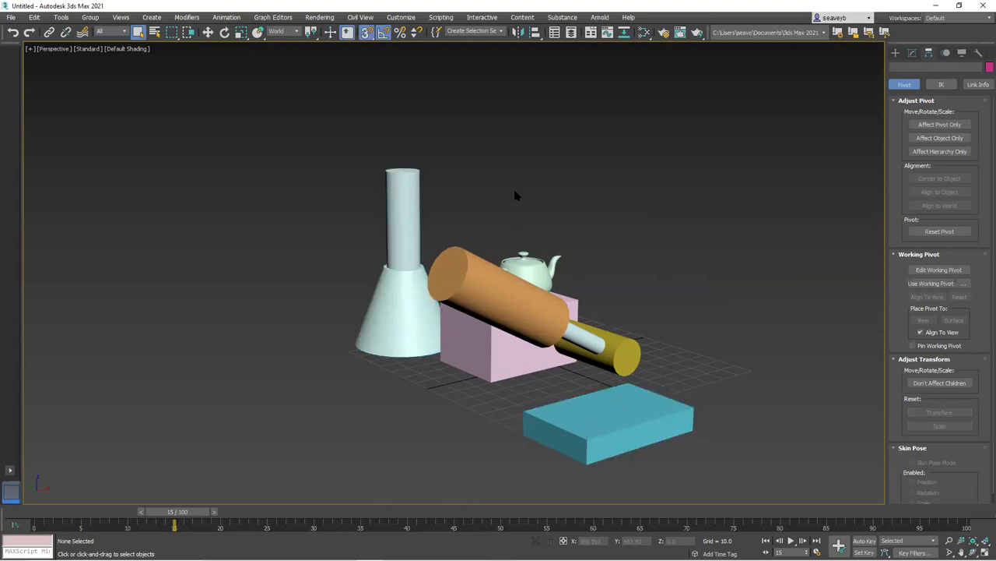
Select the tall, orange, thin grey and yellow cylinders and begin naming their selection set
{"action": "left_click", "coordinate": [403, 212]}
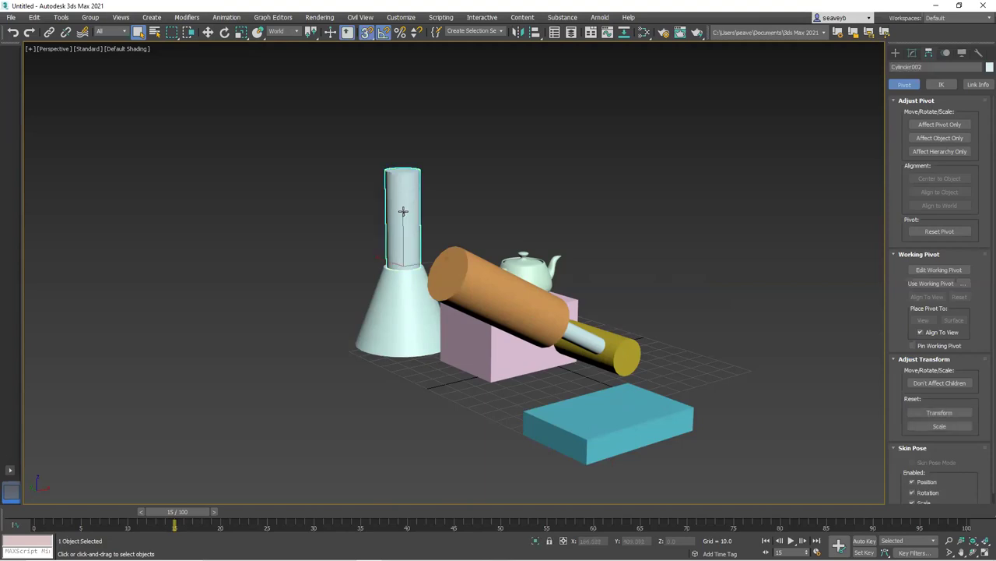
{"action": "left_click", "coordinate": [472, 272], "text": "ctrl"}
{"action": "left_click", "coordinate": [580, 333], "text": "ctrl"}
{"action": "left_click", "coordinate": [615, 343], "text": "ctrl"}
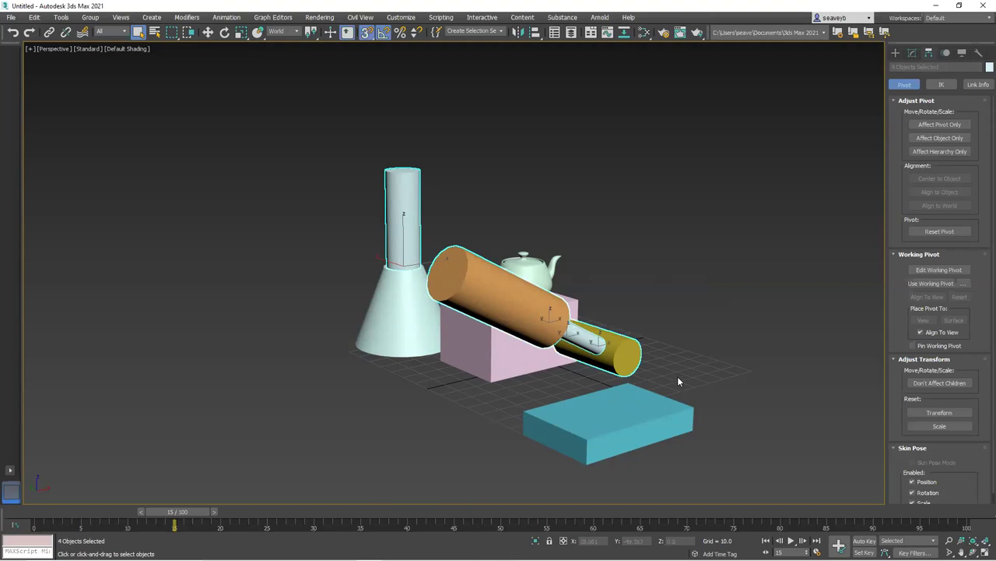
{"action": "mouse_move", "coordinate": [690, 399]}
{"action": "middle_mouse_down", "text": "alt"}
{"action": "mouse_move", "coordinate": [556, 392]}
{"action": "mouse_move", "coordinate": [707, 390]}
{"action": "mouse_move", "coordinate": [717, 398]}
{"action": "mouse_move", "coordinate": [686, 401]}
{"action": "middle_mouse_up", "text": "alt"}
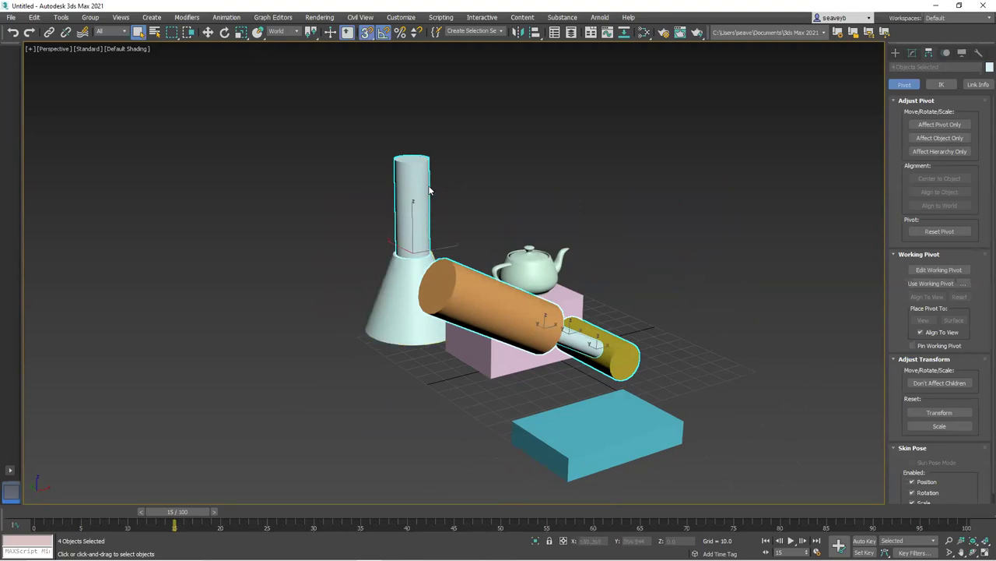
{"action": "left_click", "coordinate": [464, 31]}
After selecting the teapot, recall the four cylinders from the Cylinders named selection set dropdown
{"action": "left_click", "coordinate": [808, 185]}
{"action": "left_click", "coordinate": [532, 268]}
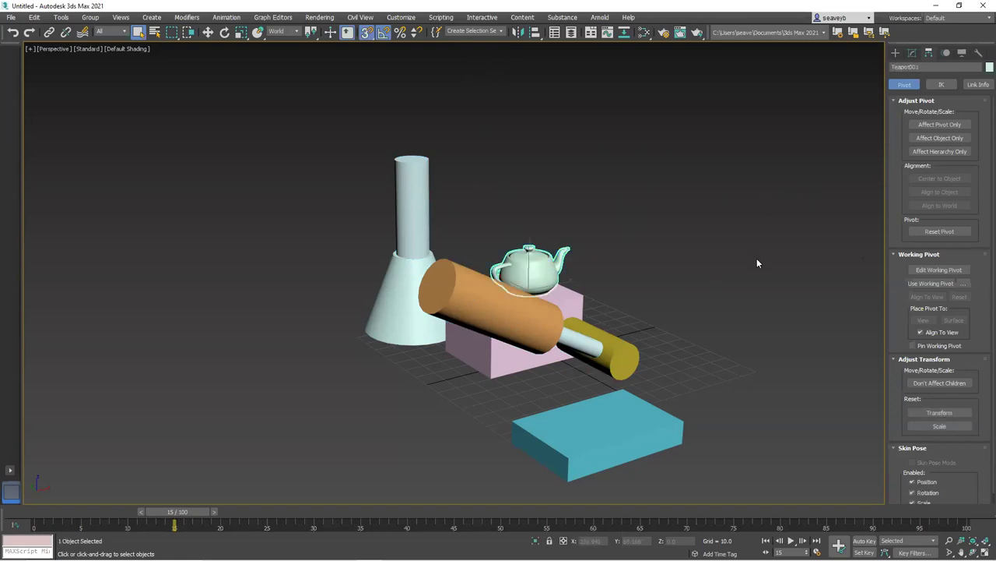
{"action": "left_click", "coordinate": [500, 32]}
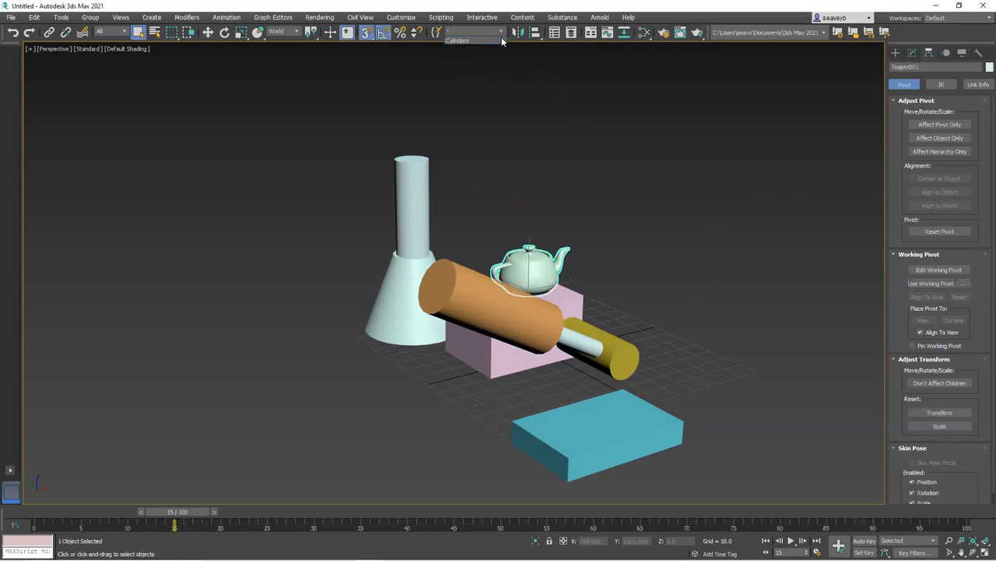
{"action": "left_click", "coordinate": [451, 41]}
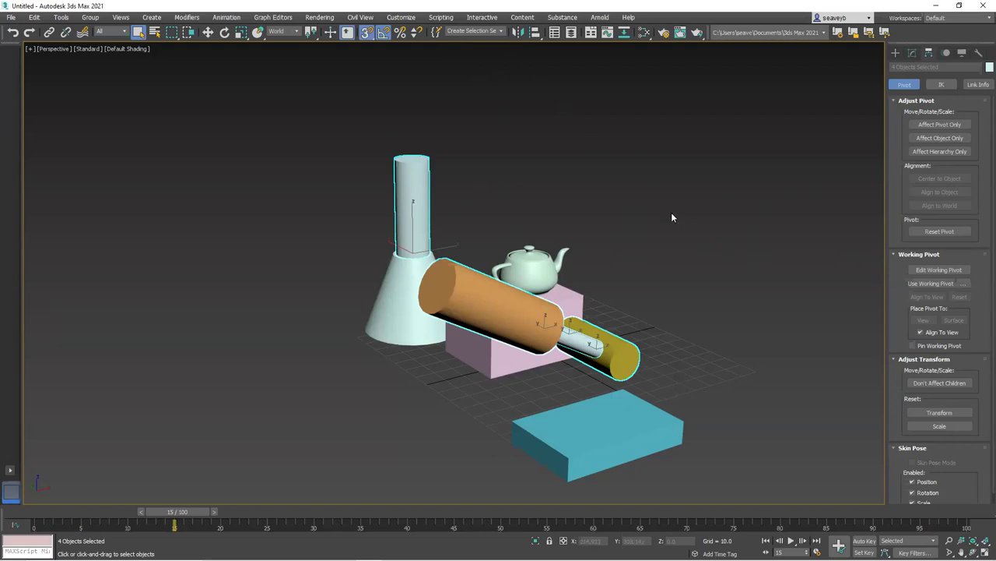
{"action": "left_click", "coordinate": [437, 32]}
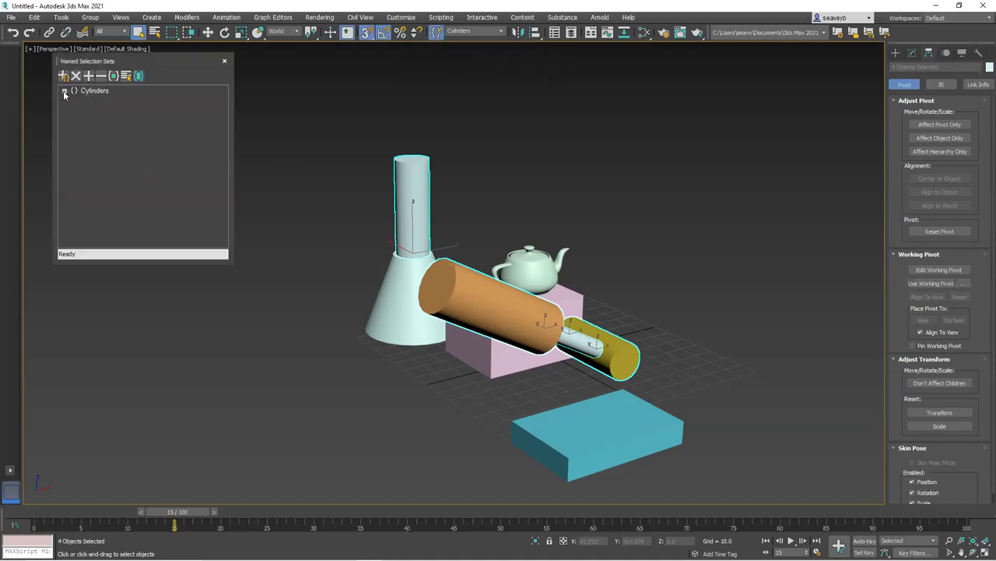
Add Teapot001 to the Cylinders set alongside Cylinder001–Cylinder004, then close the set manager
{"action": "left_click", "coordinate": [65, 91]}
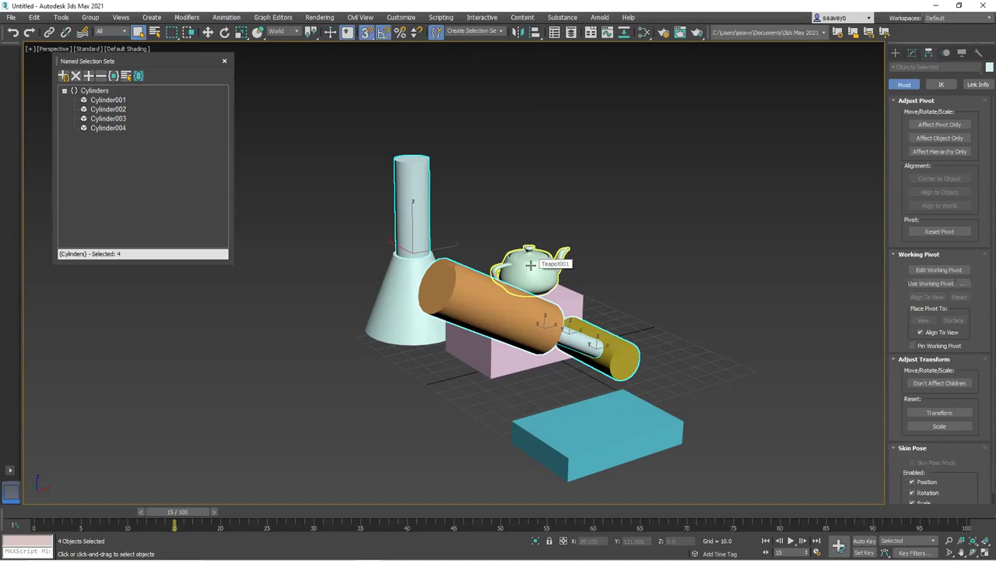
{"action": "left_click", "coordinate": [531, 265], "text": "ctrl"}
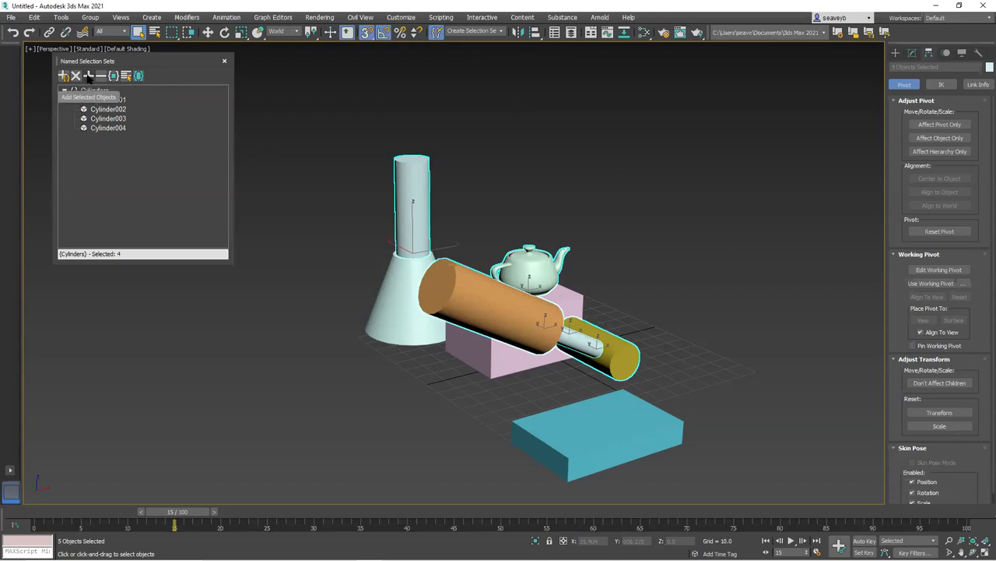
{"action": "left_click", "coordinate": [555, 182]}
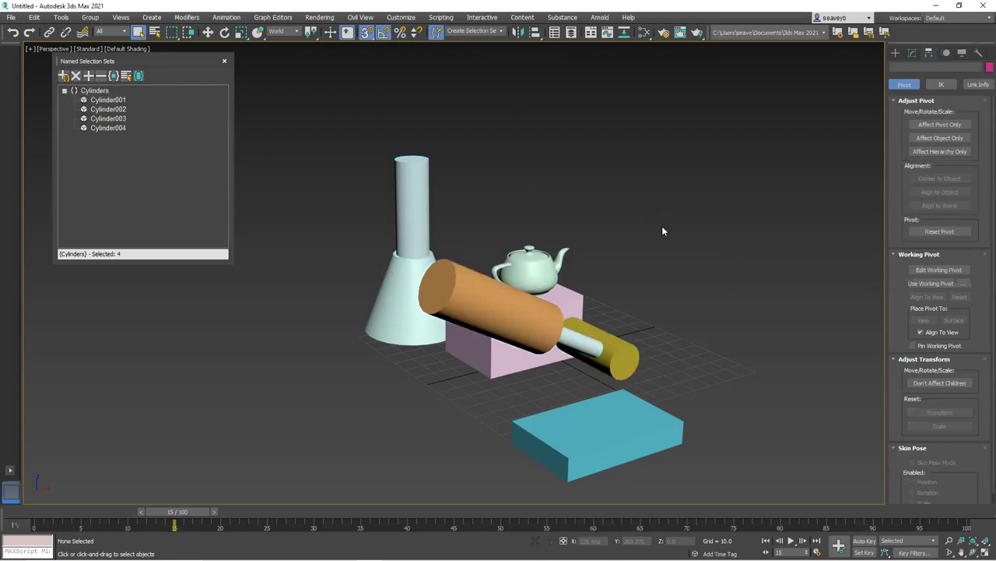
{"action": "left_click", "coordinate": [526, 257]}
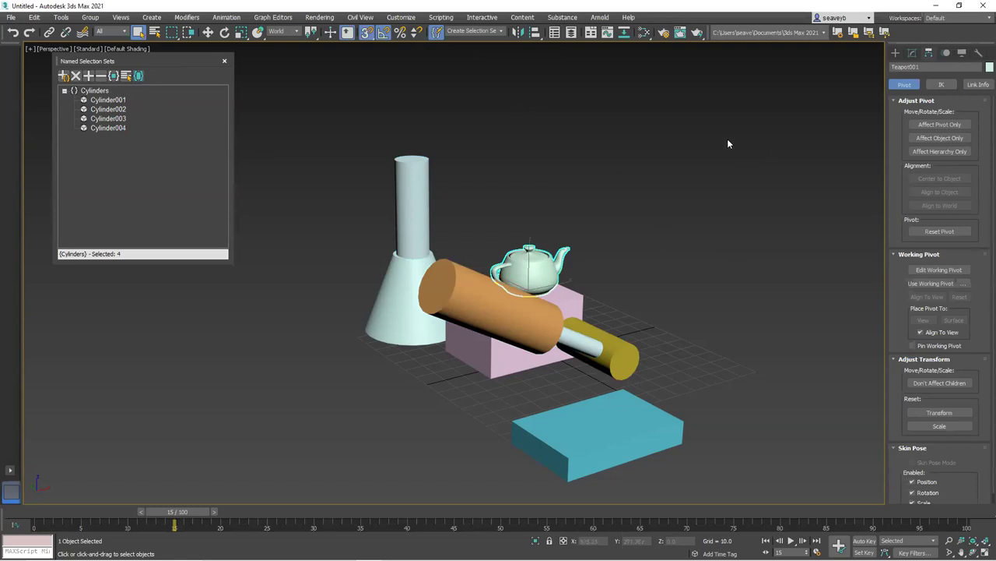
{"action": "left_click", "coordinate": [104, 91]}
{"action": "left_click", "coordinate": [89, 77]}
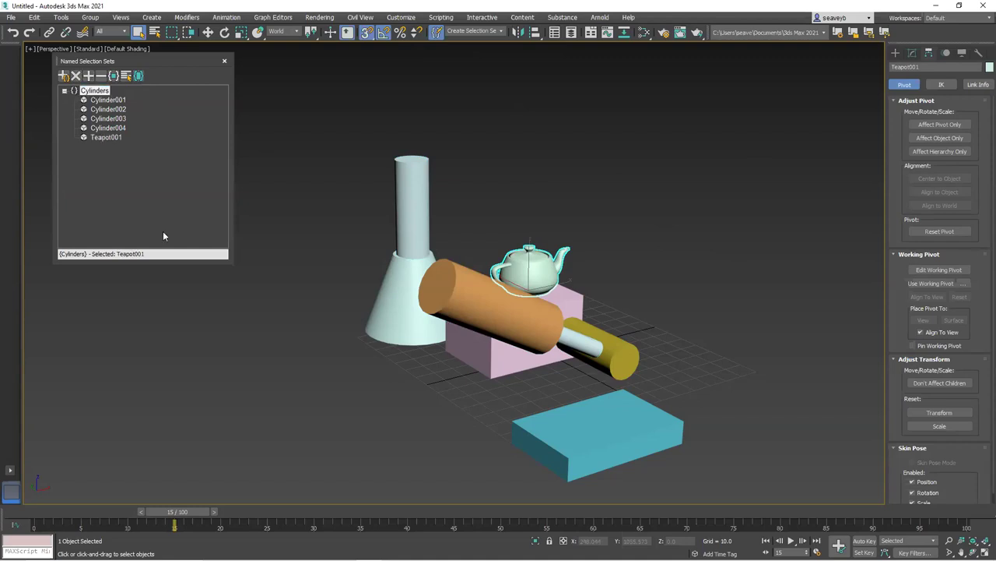
{"action": "left_click", "coordinate": [92, 90]}
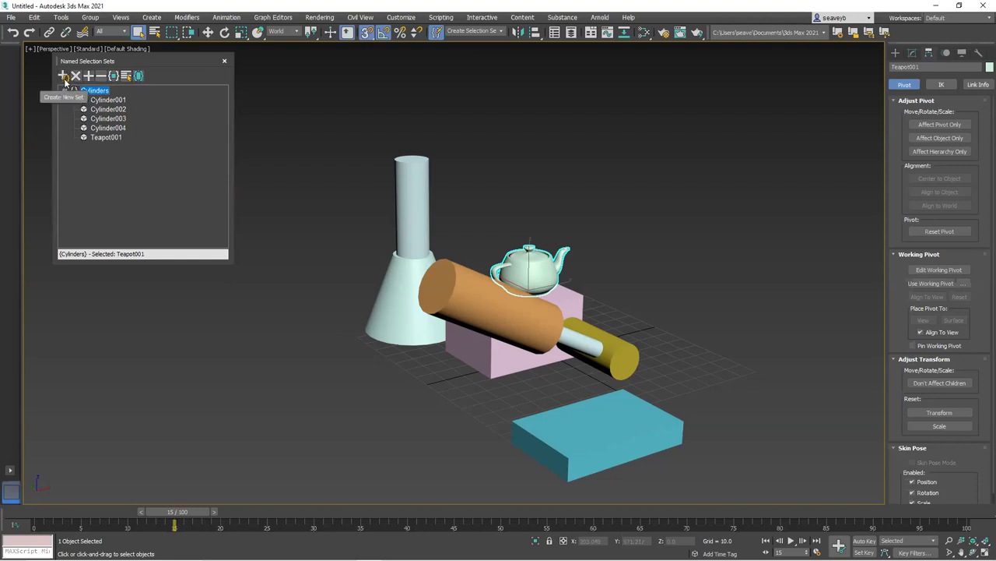
{"action": "left_click", "coordinate": [225, 64]}
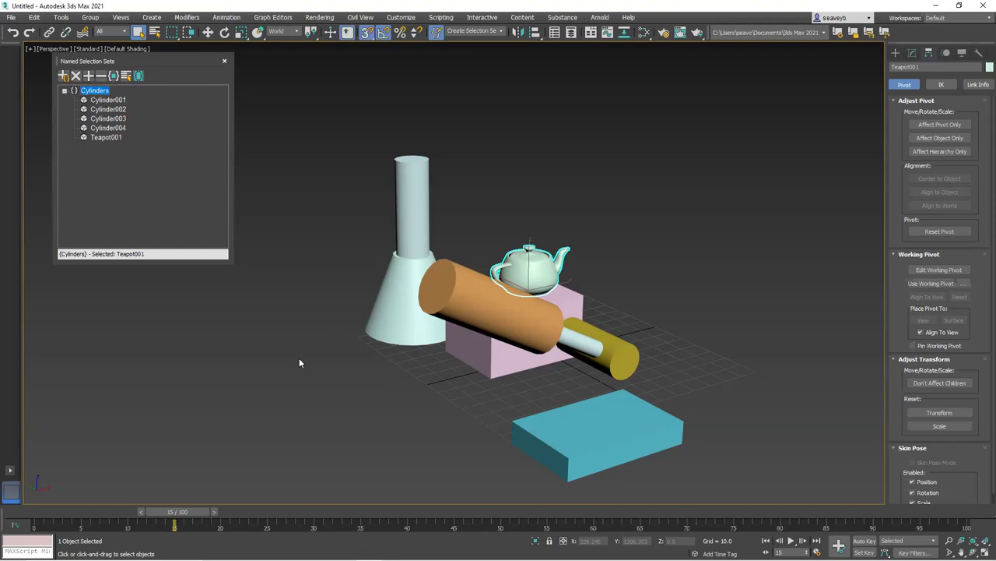
{"action": "left_click", "coordinate": [745, 283]}
{"action": "left_click", "coordinate": [501, 31]}
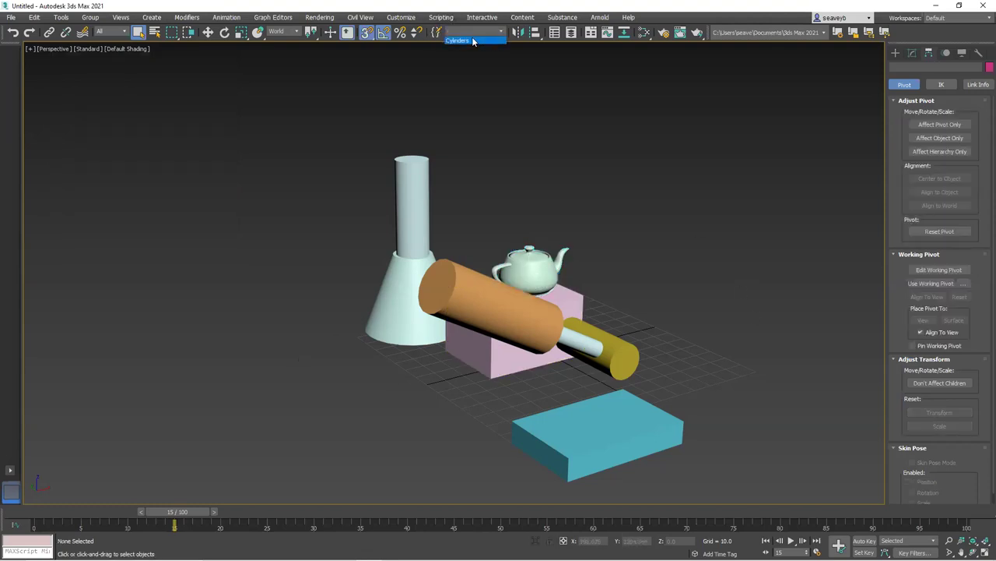
{"action": "left_click", "coordinate": [472, 39]}
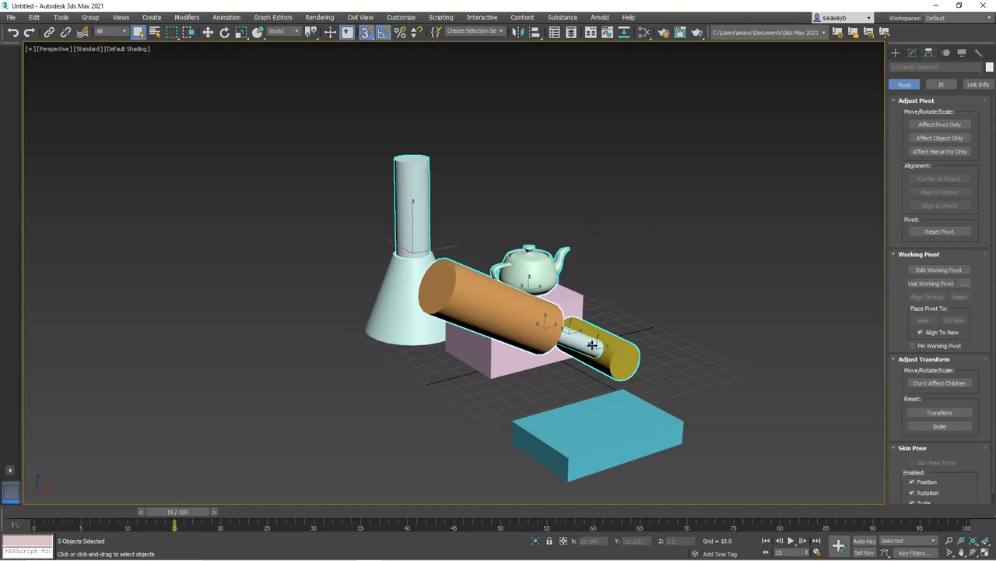
{"action": "left_click", "coordinate": [88, 17]}
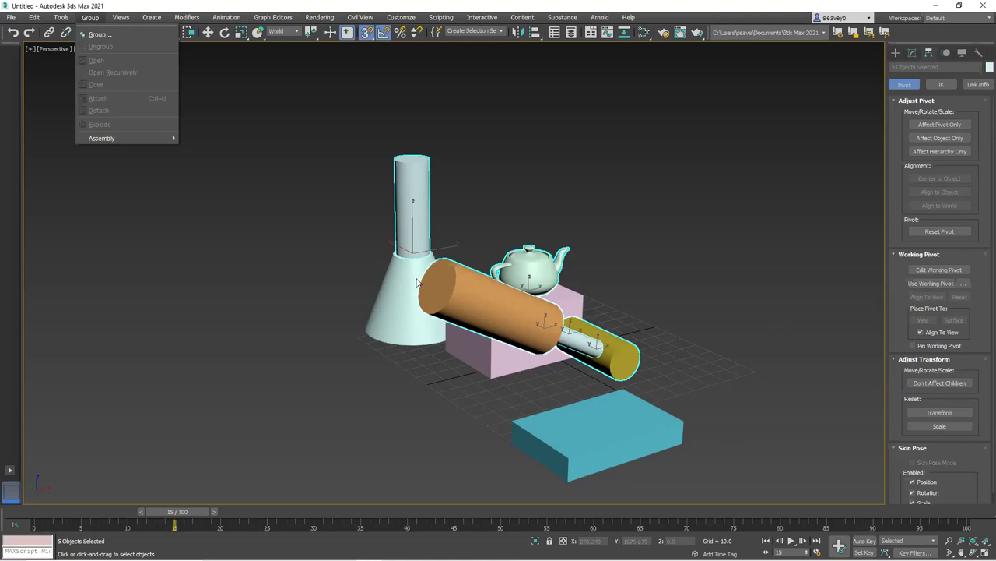
{"action": "left_click", "coordinate": [272, 135]}
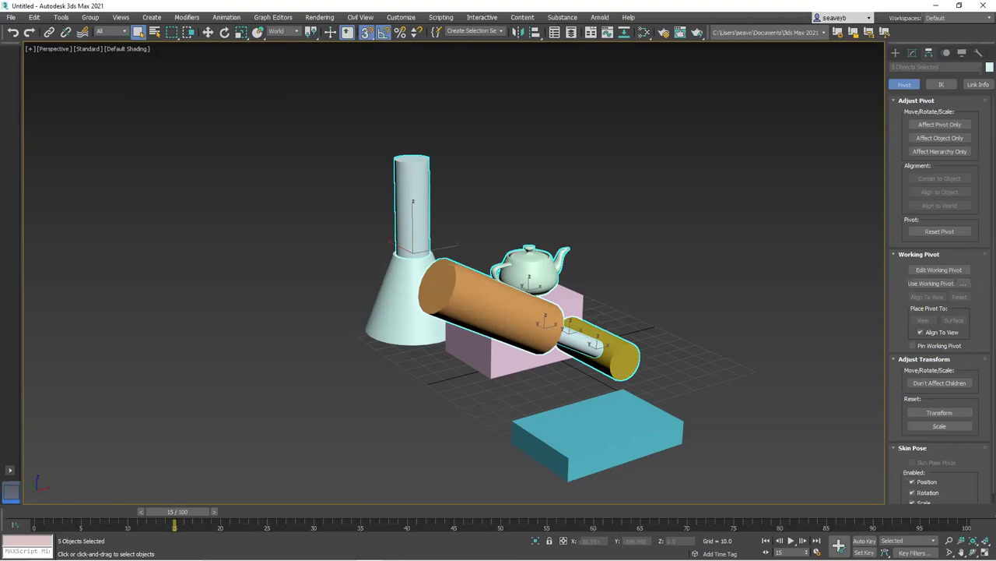
{"action": "left_click", "coordinate": [247, 277]}
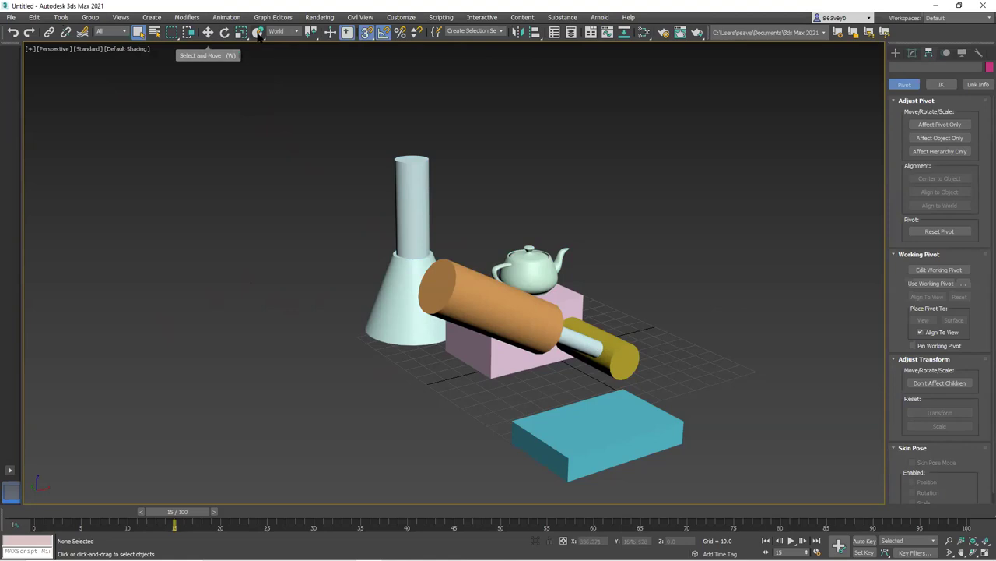
Cycle through the Move, Rotate and Uniform Scale tools
{"action": "left_click", "coordinate": [208, 32]}
{"action": "left_click", "coordinate": [224, 33]}
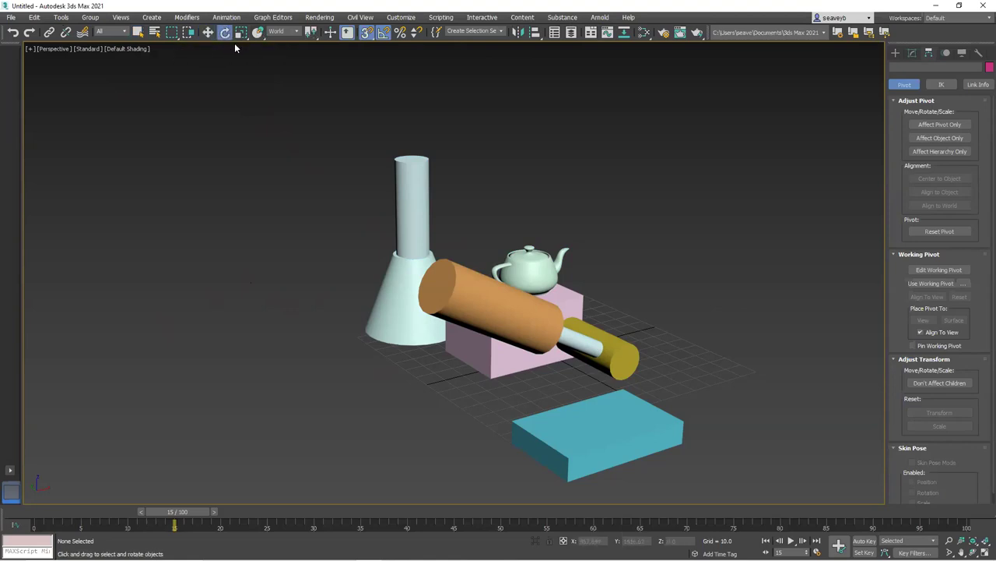
{"action": "left_click", "coordinate": [241, 33]}
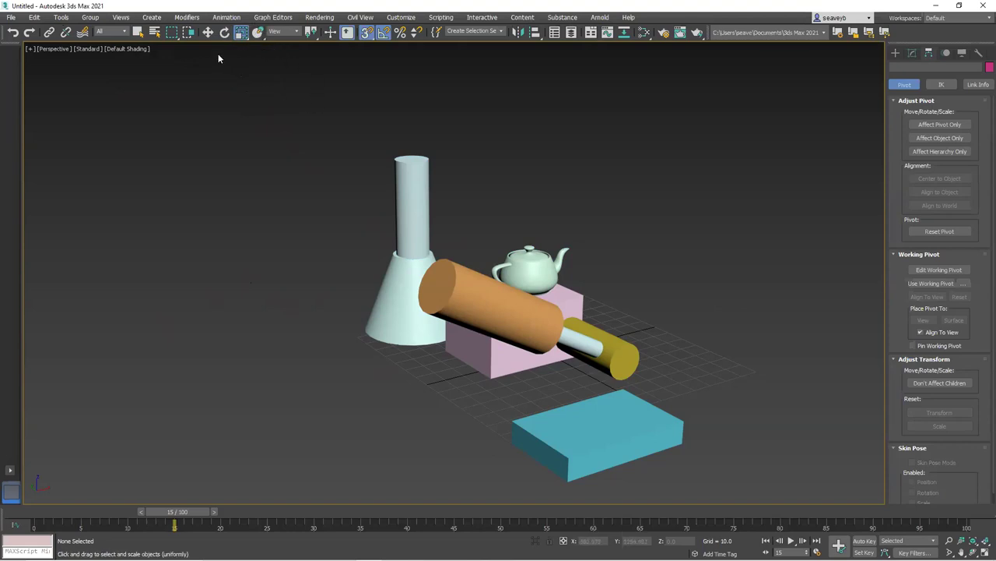
Select Cone001 from the enlarged Select by Name object list
{"action": "left_click", "coordinate": [154, 34]}
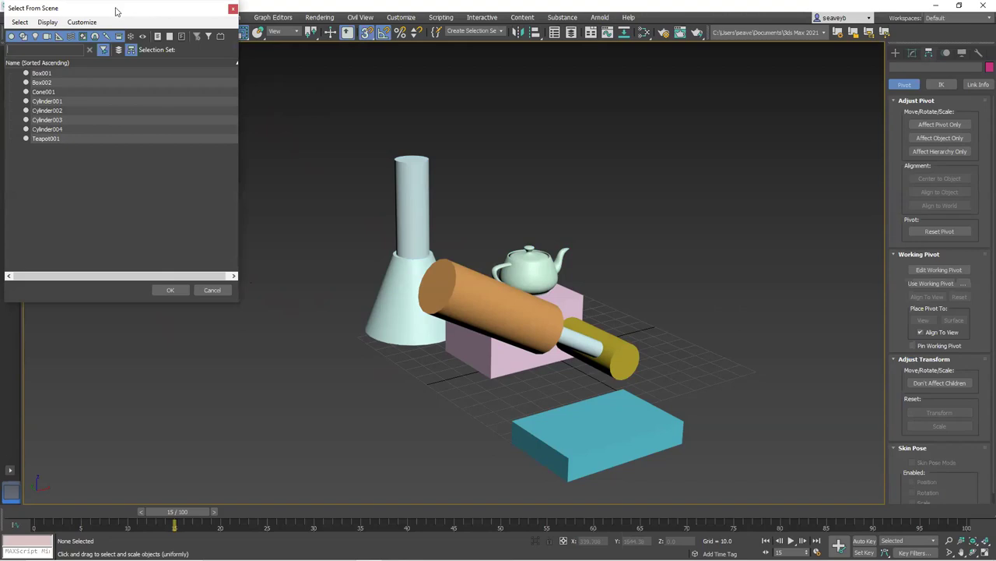
{"action": "left_click_drag", "start_coordinate": [116, 9], "coordinate": [160, 67]}
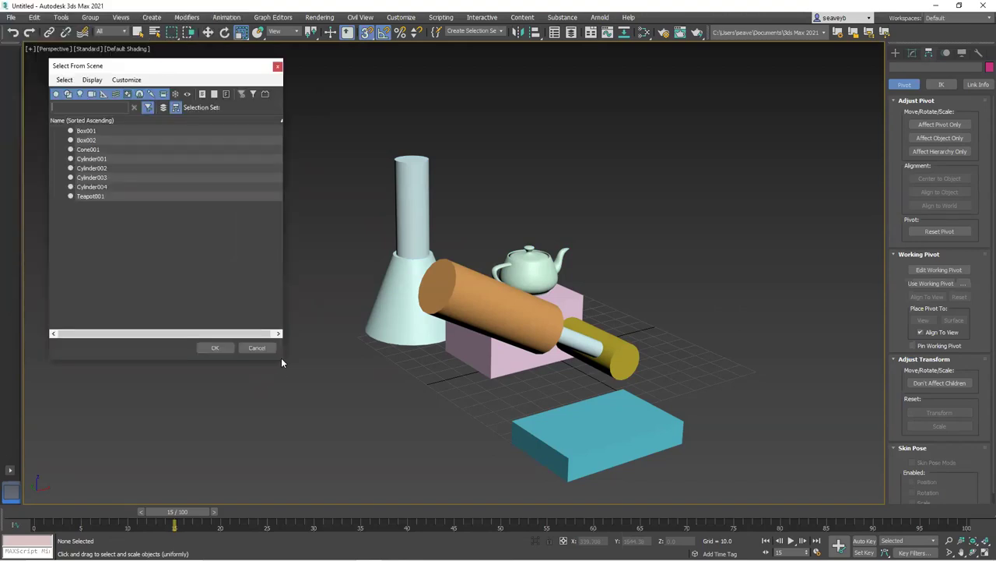
{"action": "left_click_drag", "start_coordinate": [282, 362], "coordinate": [319, 427]}
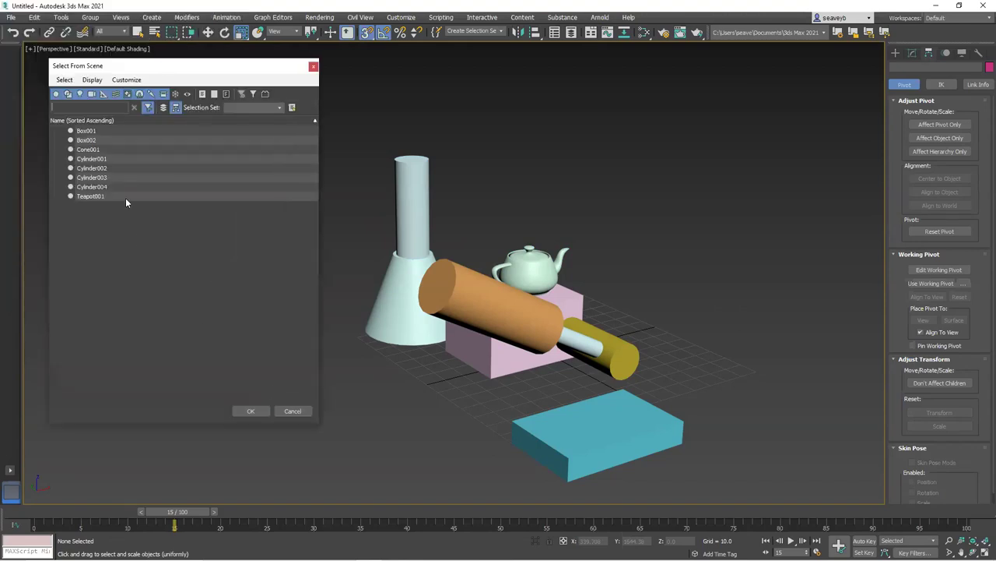
{"action": "left_click", "coordinate": [85, 150]}
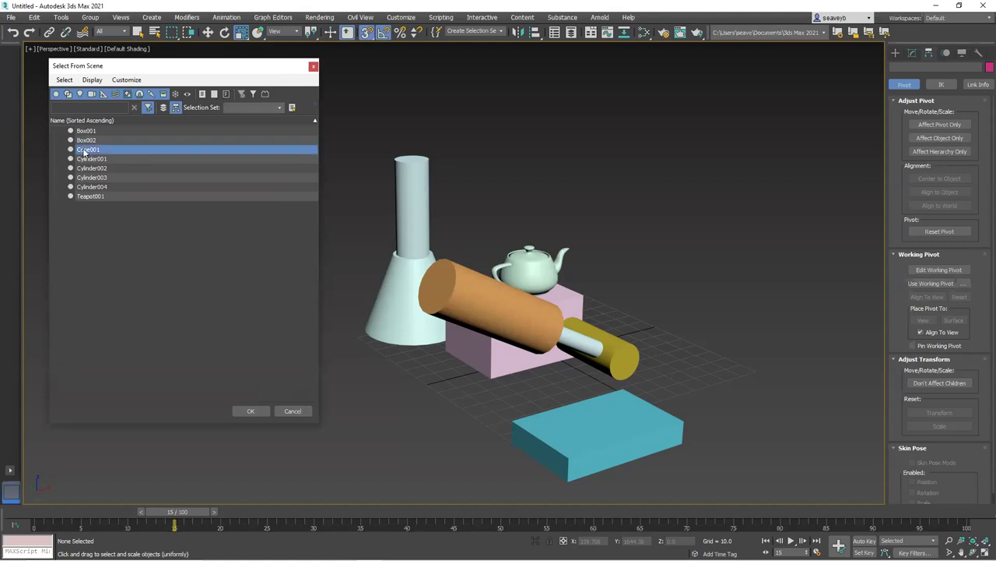
{"action": "left_click", "coordinate": [250, 411]}
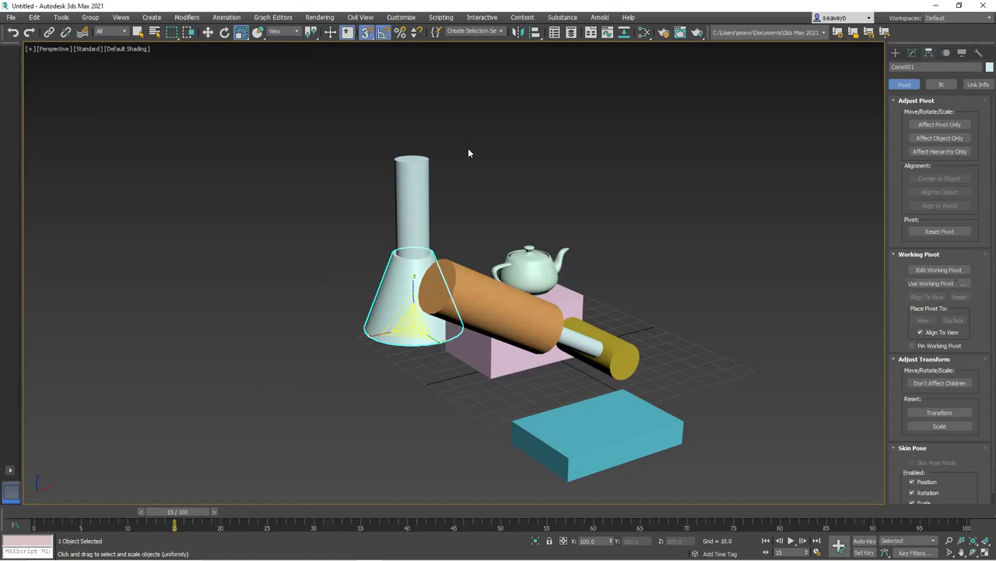
Deselect the cone and cycle the selection region shape with Q
{"action": "left_click", "coordinate": [622, 200]}
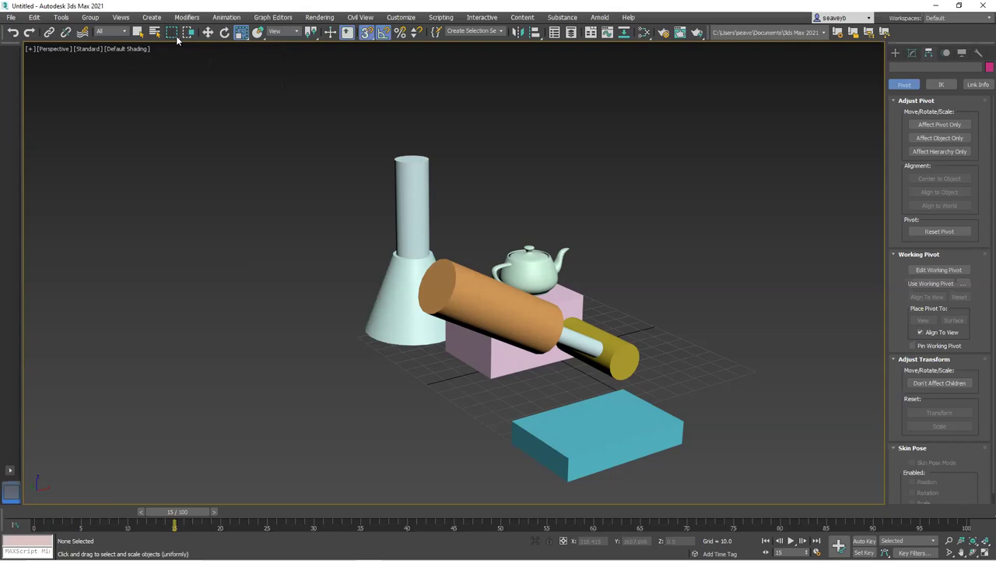
{"action": "mouse_move", "coordinate": [173, 32]}
{"action": "left_mouse_down"}
{"action": "mouse_move", "coordinate": [172, 109]}
{"action": "mouse_move", "coordinate": [169, 32]}
{"action": "left_mouse_up"}
{"action": "key", "text": "q"}
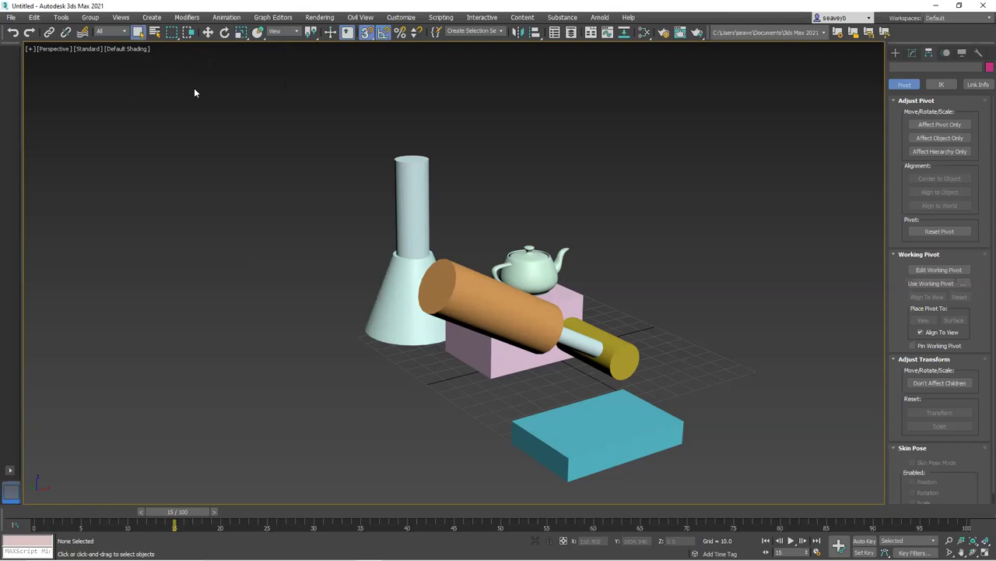
{"action": "key", "text": "q"}
{"action": "key", "text": "q"}
{"action": "key", "text": "q"}
{"action": "key", "text": "q"}
{"action": "key", "text": "q"}
{"action": "key", "text": "q"}
{"action": "key", "text": "q"}
{"action": "key", "text": "q"}
{"action": "key", "text": "q"}
{"action": "key", "text": "q"}
Drag rectangular regions over the upper scene to catch the cone, cylinders and teapot
{"action": "left_click_drag", "start_coordinate": [297, 109], "coordinate": [656, 245]}
{"action": "left_click_drag", "start_coordinate": [353, 109], "coordinate": [634, 270]}
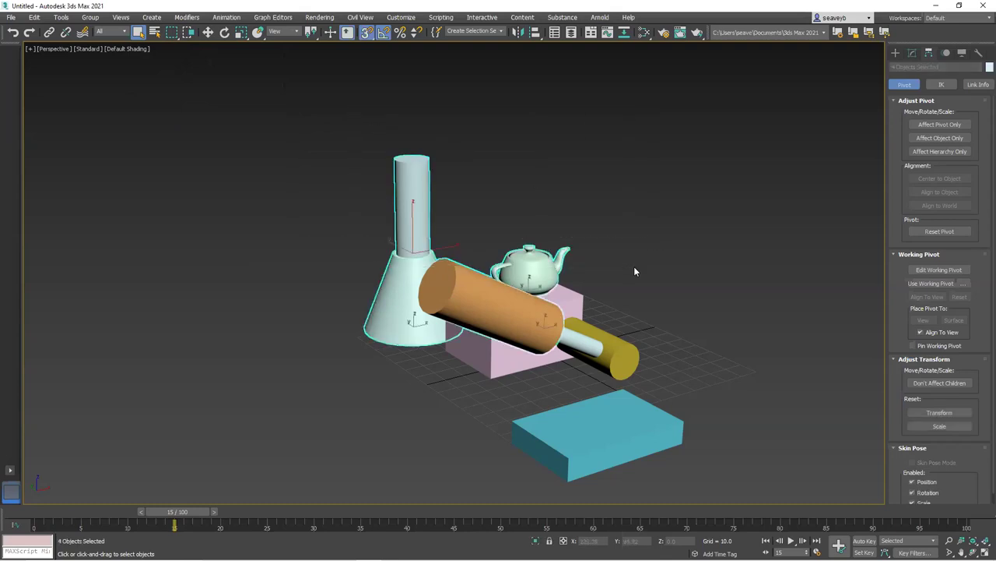
{"action": "left_click", "coordinate": [314, 119]}
{"action": "left_click_drag", "start_coordinate": [293, 110], "coordinate": [578, 269]}
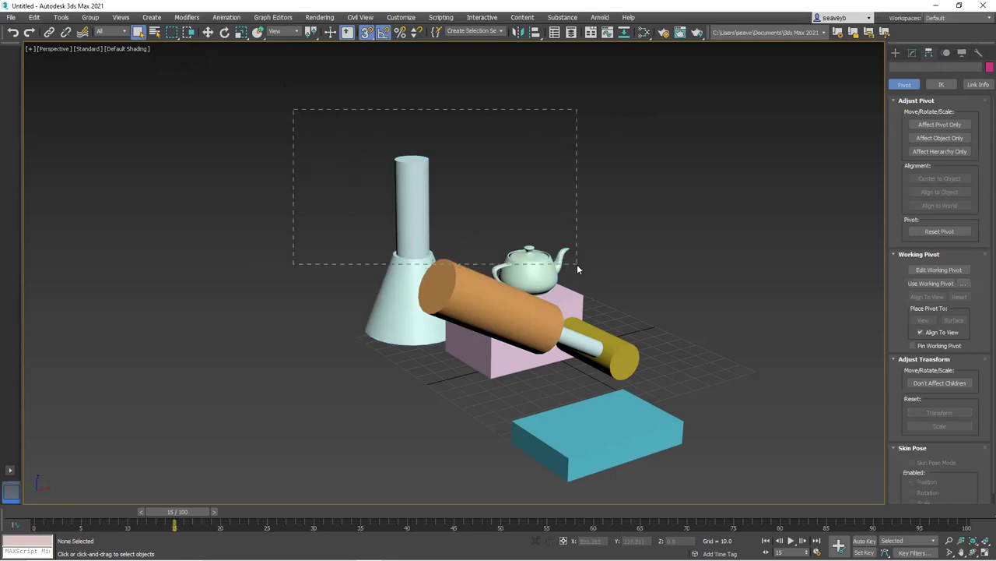
{"action": "left_click_drag", "start_coordinate": [580, 271], "coordinate": [583, 273]}
{"action": "left_click_drag", "start_coordinate": [583, 267], "coordinate": [583, 267]}
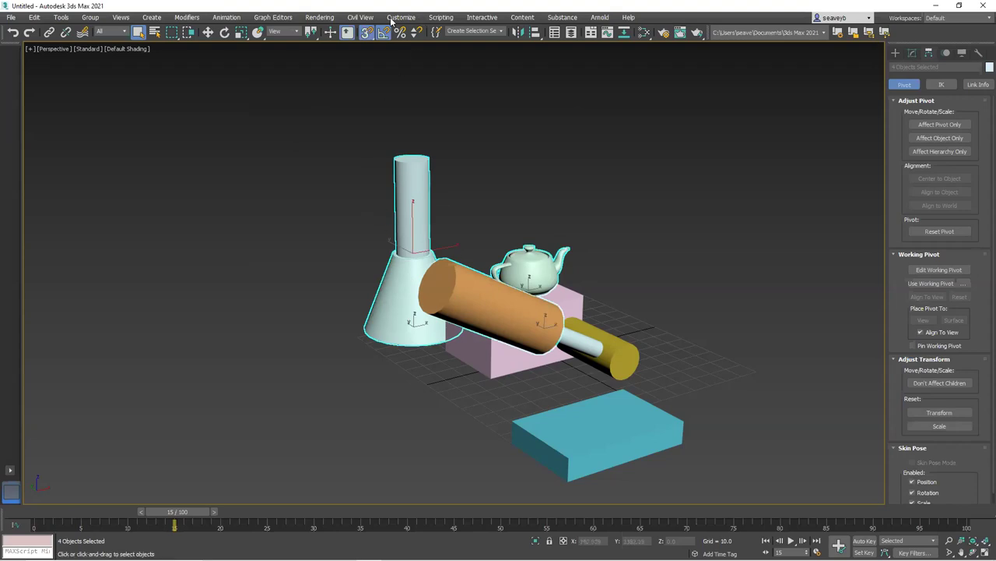
In Window selection mode, enclose a region so only the tall cylinder gets selected
{"action": "left_click", "coordinate": [189, 33]}
{"action": "left_click", "coordinate": [237, 117]}
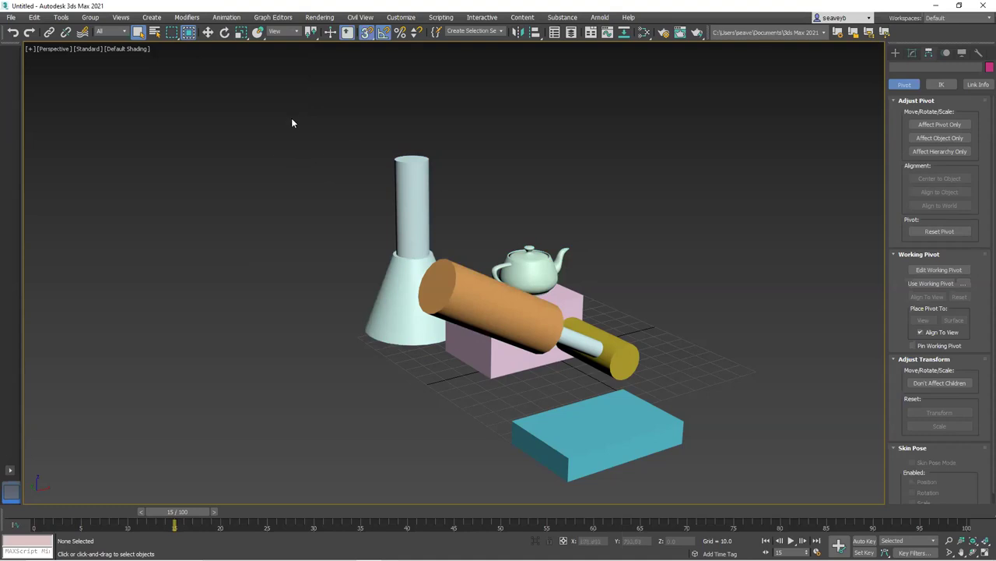
{"action": "left_click_drag", "start_coordinate": [285, 104], "coordinate": [583, 283]}
{"action": "left_click_drag", "start_coordinate": [583, 285], "coordinate": [583, 285]}
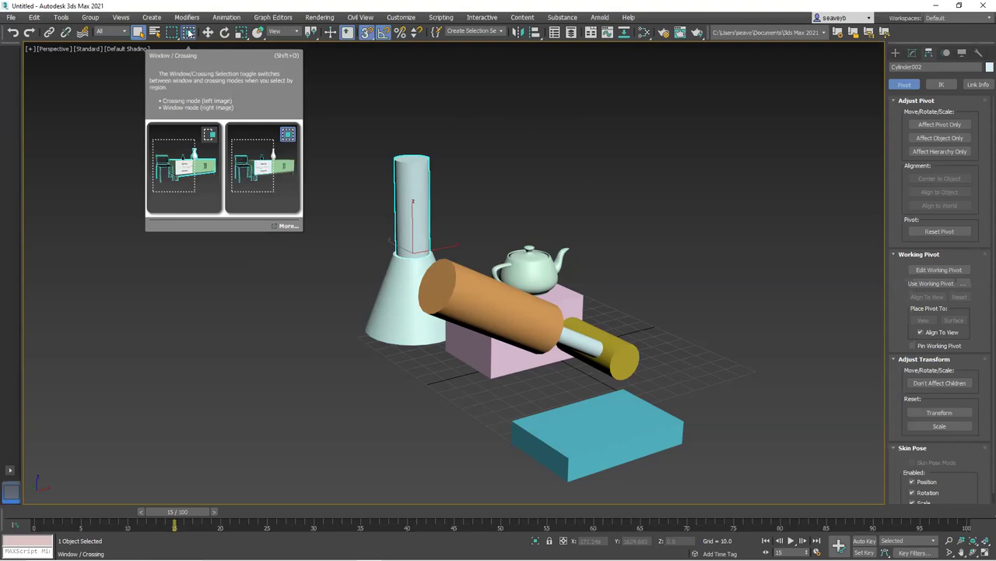
Back in Crossing mode, select six objects with one region, then clear the selection
{"action": "left_click", "coordinate": [189, 33]}
{"action": "left_click_drag", "start_coordinate": [252, 138], "coordinate": [543, 380]}
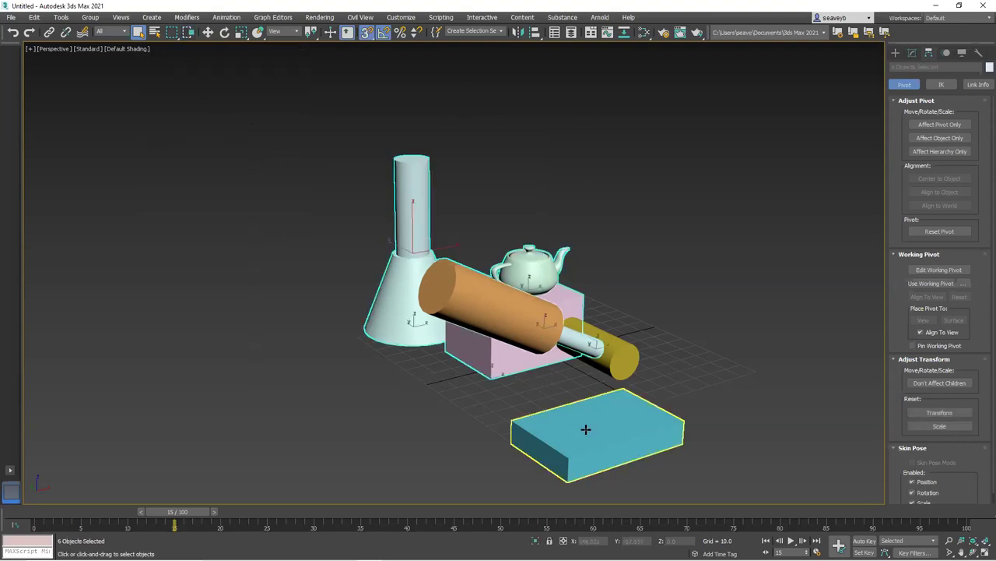
{"action": "left_click", "coordinate": [254, 157]}
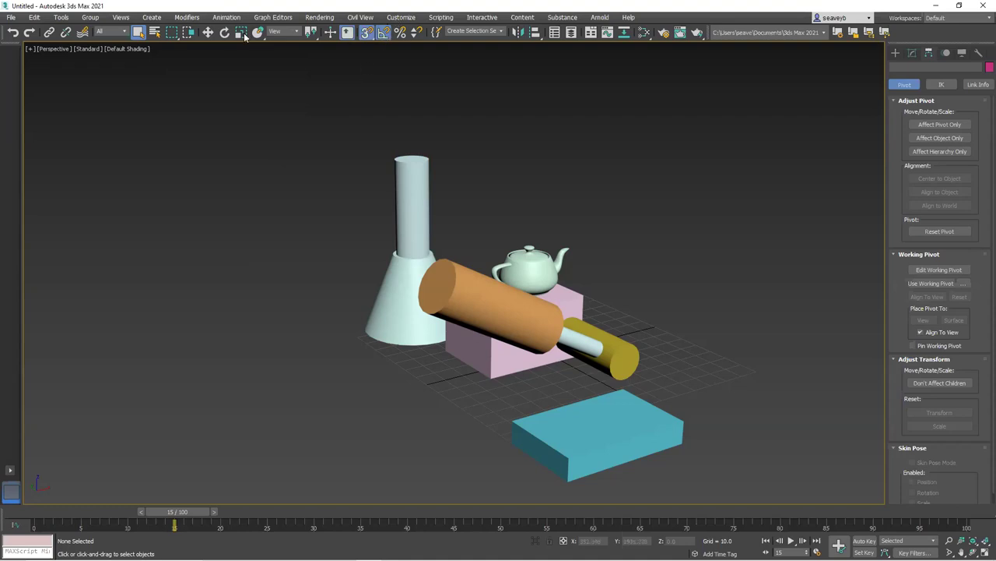
{"action": "left_click", "coordinate": [376, 19]}
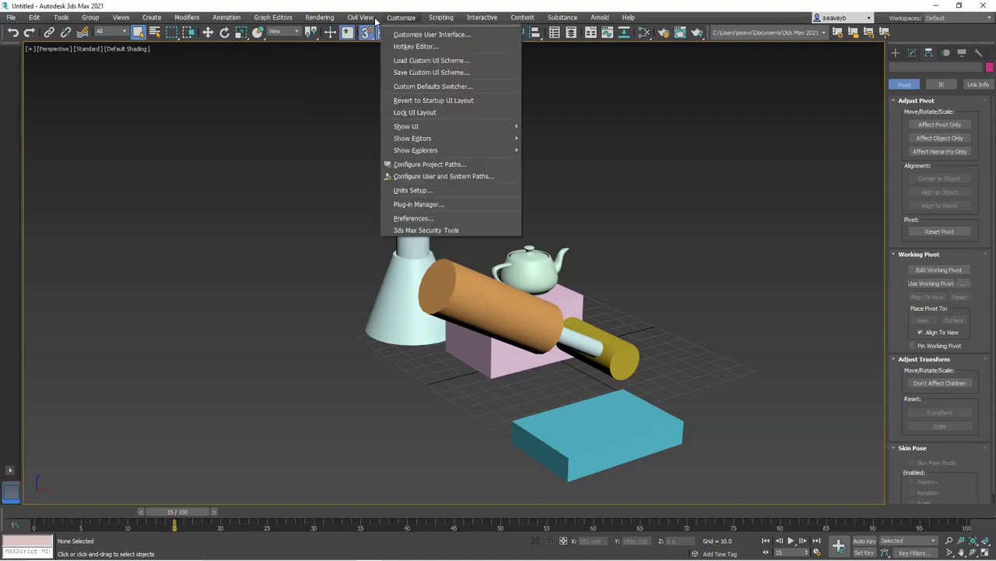
Enable Auto Window/Crossing by Direction in the General preferences and close the dialog
{"action": "left_click", "coordinate": [417, 217]}
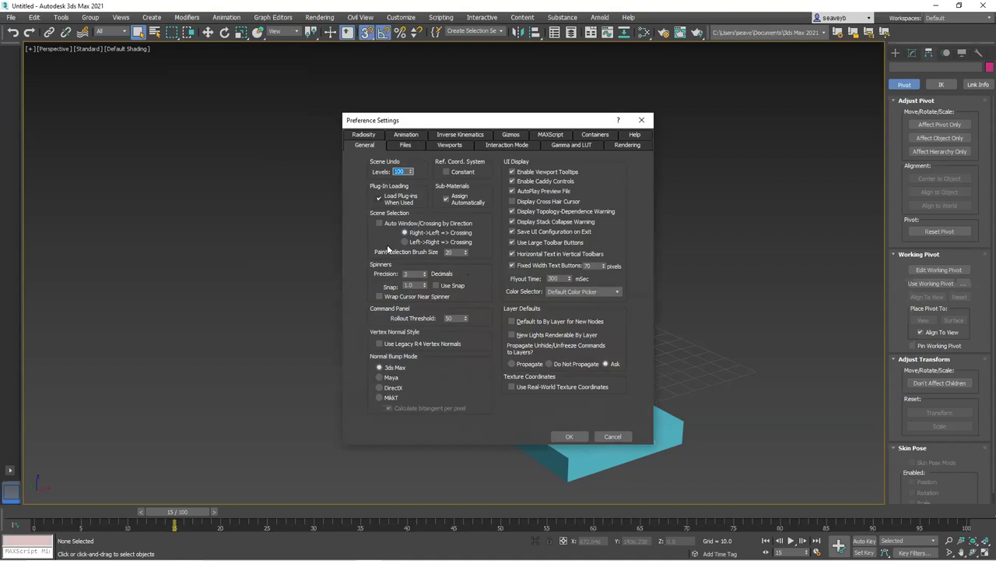
{"action": "left_click", "coordinate": [379, 222]}
{"action": "key", "text": "Return"}
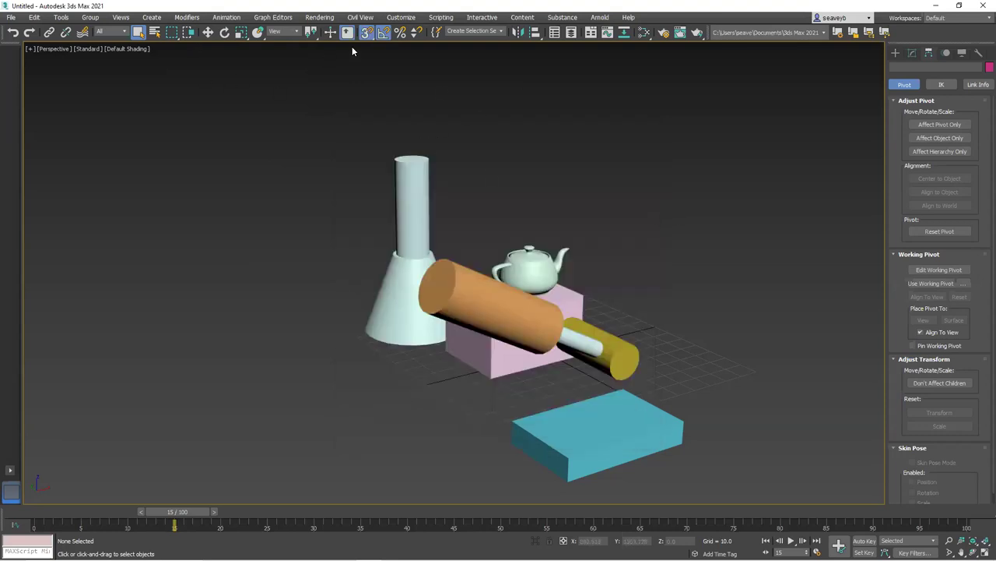
Drag left-to-right window rectangles over the objects, then deselect everything
{"action": "left_click_drag", "start_coordinate": [288, 113], "coordinate": [552, 218]}
{"action": "left_click_drag", "start_coordinate": [331, 107], "coordinate": [550, 298]}
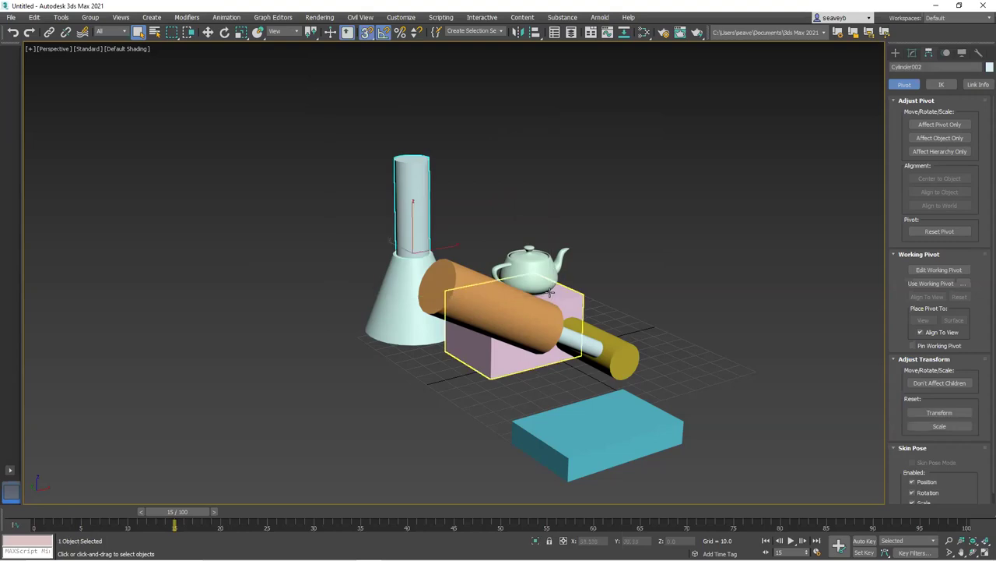
{"action": "left_click_drag", "start_coordinate": [245, 96], "coordinate": [585, 310]}
{"action": "left_click", "coordinate": [521, 167]}
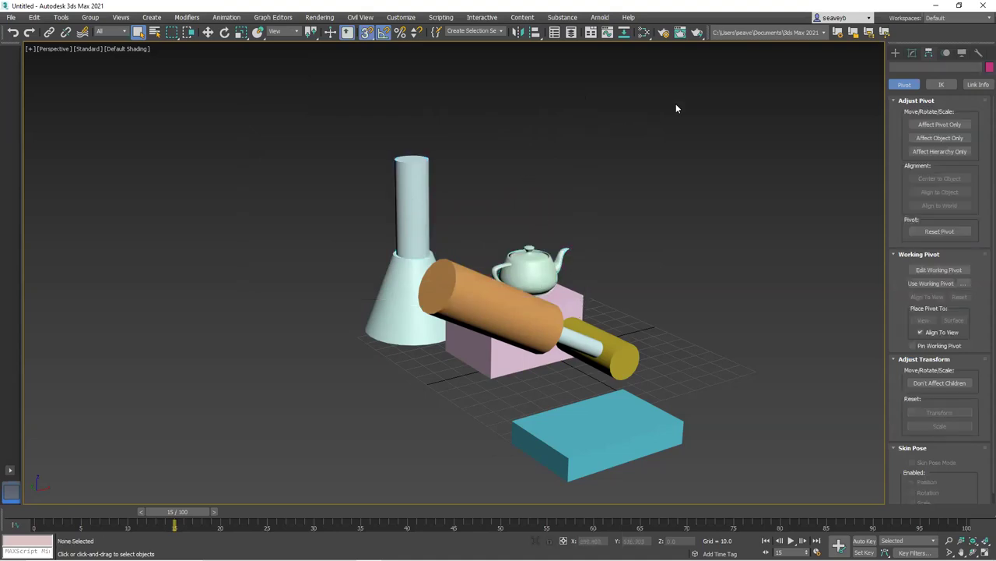
Compare right-to-left crossing rectangles with left-to-right window rectangles on the scene objects
{"action": "left_click_drag", "start_coordinate": [699, 95], "coordinate": [355, 285]}
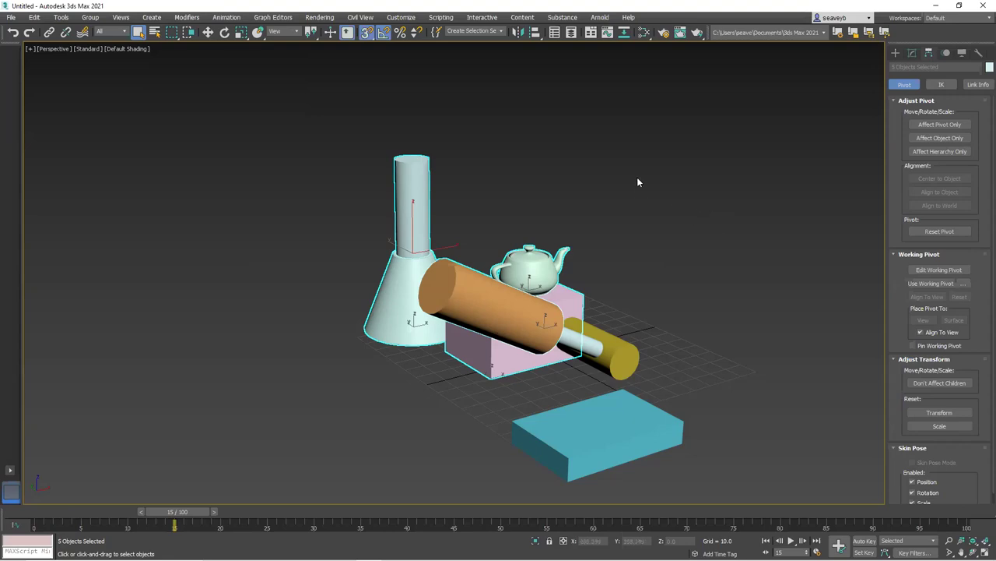
{"action": "left_click_drag", "start_coordinate": [274, 100], "coordinate": [737, 325]}
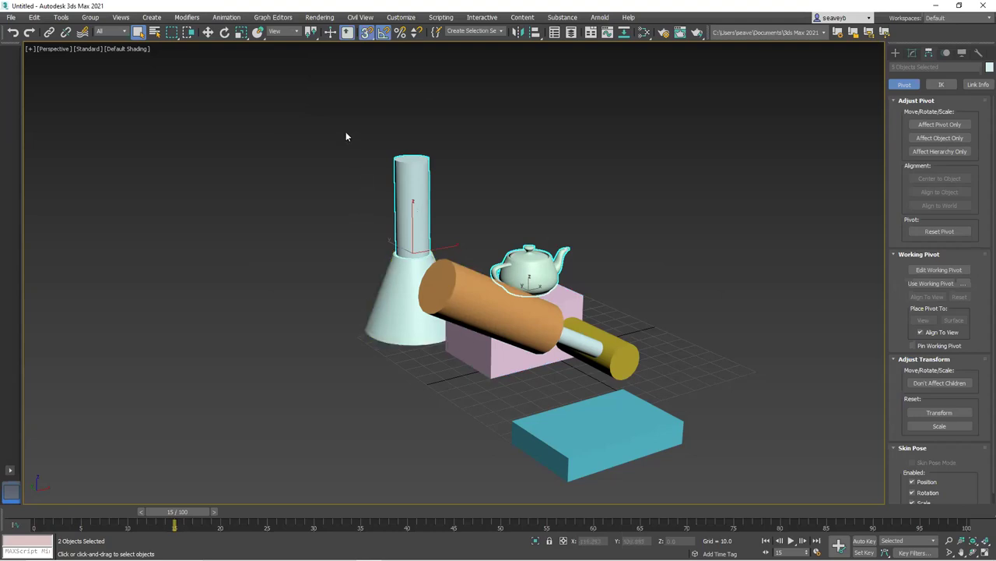
{"action": "left_click_drag", "start_coordinate": [664, 136], "coordinate": [310, 285]}
{"action": "left_click_drag", "start_coordinate": [268, 158], "coordinate": [522, 200]}
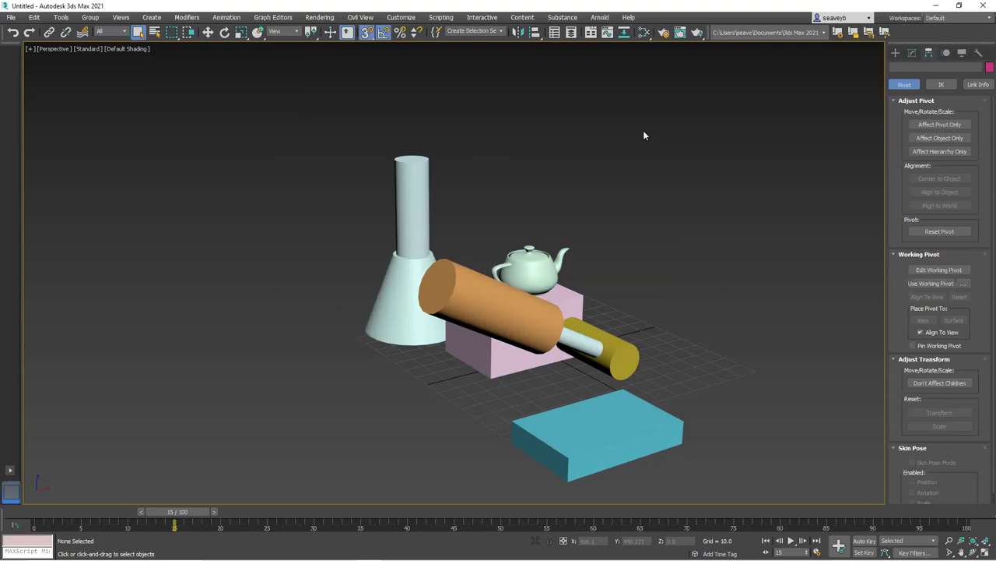
Open Preference Settings from the Customize menu to view the General tab's Scene Selection options
{"action": "left_click", "coordinate": [400, 19]}
{"action": "left_click", "coordinate": [405, 219]}
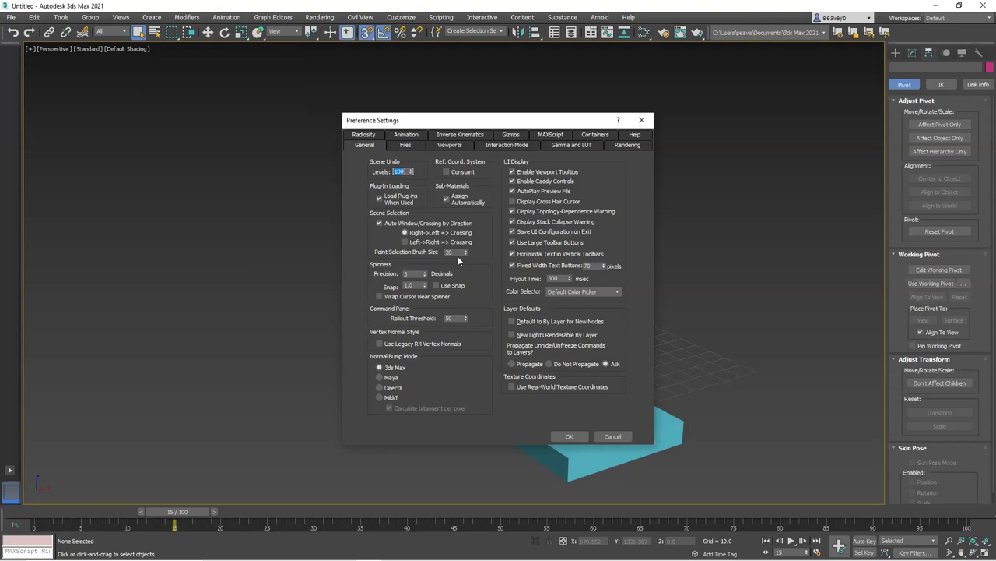
Cancel the Preference Settings dialog so the Right->Left => Crossing setting stays unchanged
{"action": "left_click", "coordinate": [613, 436]}
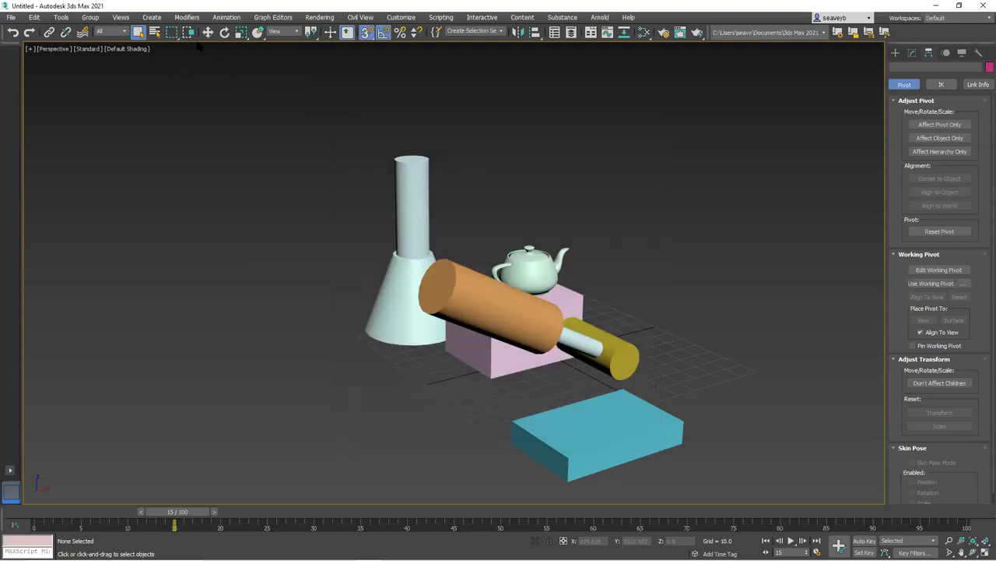
Switch to Circular Selection Region and circle-select objects, ending with all seven enclosed
{"action": "key", "text": "q"}
{"action": "left_click_drag", "start_coordinate": [191, 117], "coordinate": [213, 117]}
{"action": "left_click_drag", "start_coordinate": [341, 163], "coordinate": [436, 227]}
{"action": "left_click_drag", "start_coordinate": [519, 135], "coordinate": [411, 193]}
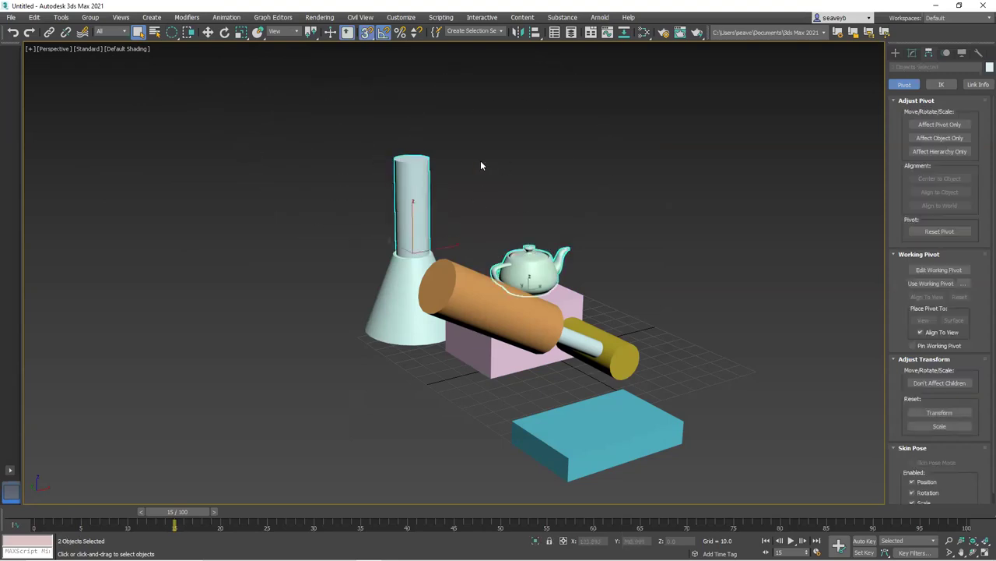
{"action": "left_click_drag", "start_coordinate": [329, 138], "coordinate": [422, 186]}
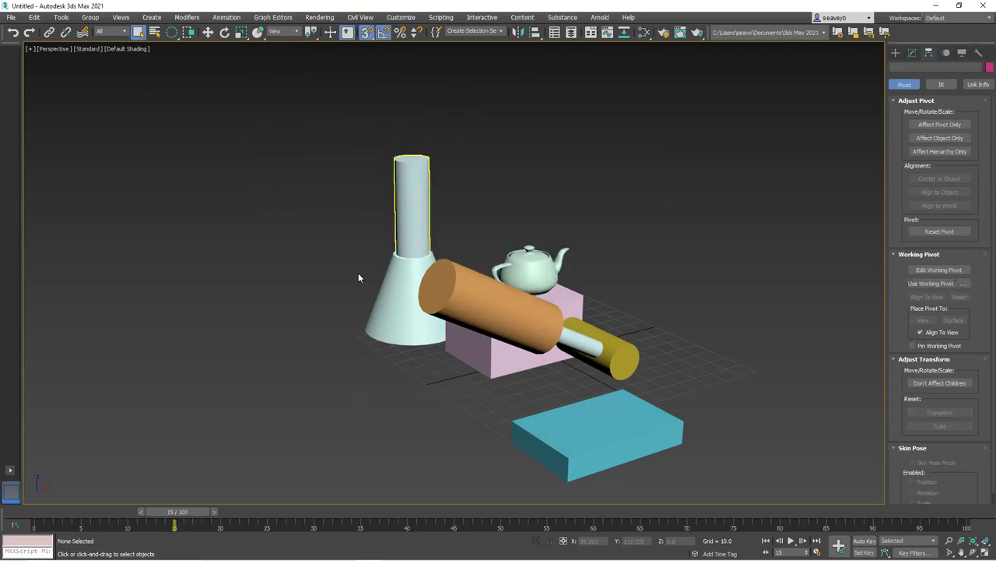
{"action": "left_click_drag", "start_coordinate": [360, 168], "coordinate": [466, 300]}
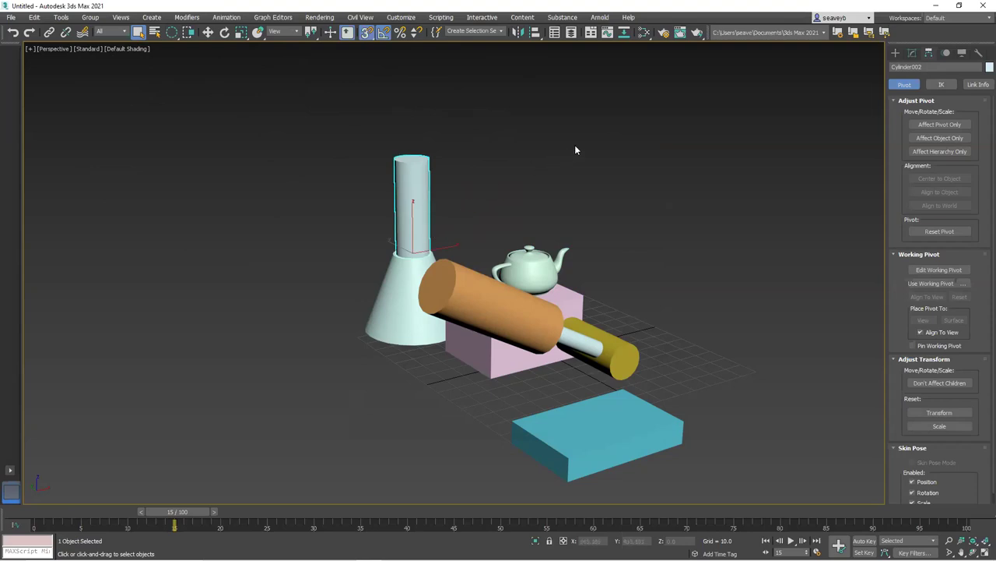
{"action": "left_click_drag", "start_coordinate": [584, 143], "coordinate": [399, 342]}
{"action": "left_click_drag", "start_coordinate": [399, 342], "coordinate": [399, 341]}
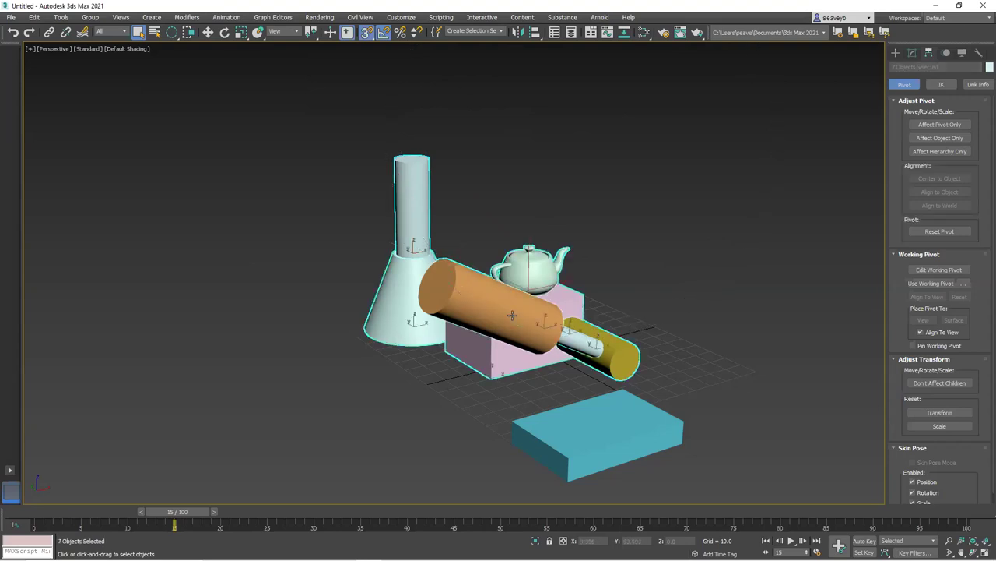
Select the blue slab, teapot, then tall cylinder singly, and switch to Fence Selection Region
{"action": "left_click", "coordinate": [615, 432]}
{"action": "left_click", "coordinate": [541, 269]}
{"action": "left_click", "coordinate": [412, 179]}
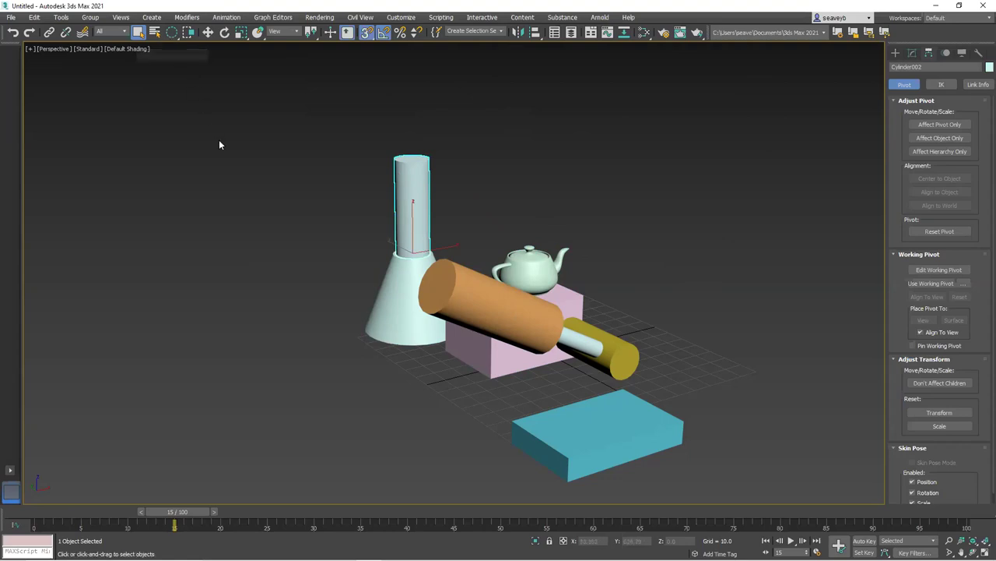
{"action": "key", "text": "q"}
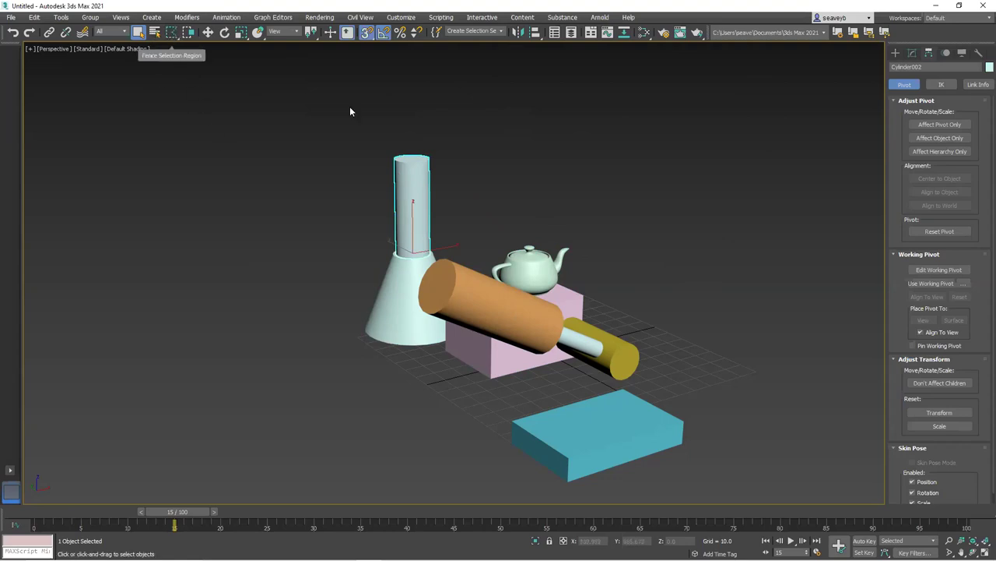
Outline a polygonal fence around the cone, slab and nearby objects to select them
{"action": "left_click_drag", "start_coordinate": [549, 118], "coordinate": [327, 123]}
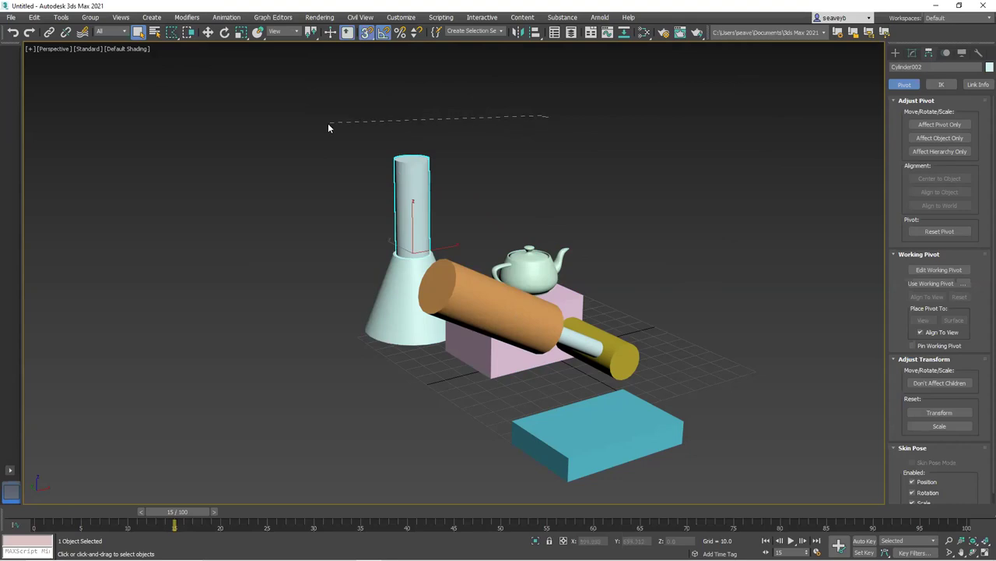
{"action": "left_click", "coordinate": [261, 327]}
{"action": "left_click", "coordinate": [532, 380]}
{"action": "left_click", "coordinate": [596, 376]}
{"action": "left_click", "coordinate": [658, 387]}
{"action": "left_click", "coordinate": [677, 263]}
{"action": "left_click", "coordinate": [484, 262]}
{"action": "left_click", "coordinate": [549, 117]}
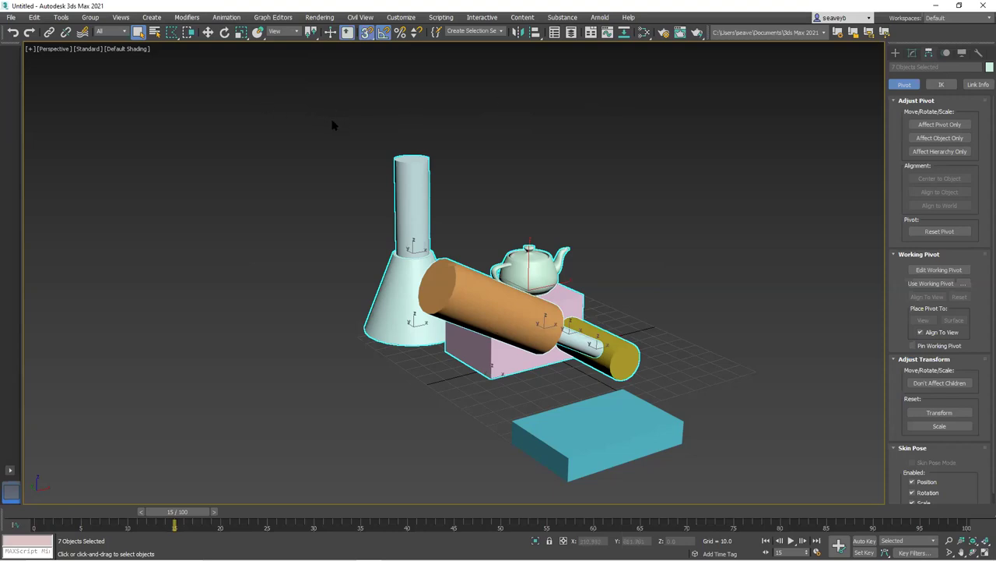
Deselect all, then fence-select four objects with a new outline around the right side
{"action": "left_click", "coordinate": [495, 100]}
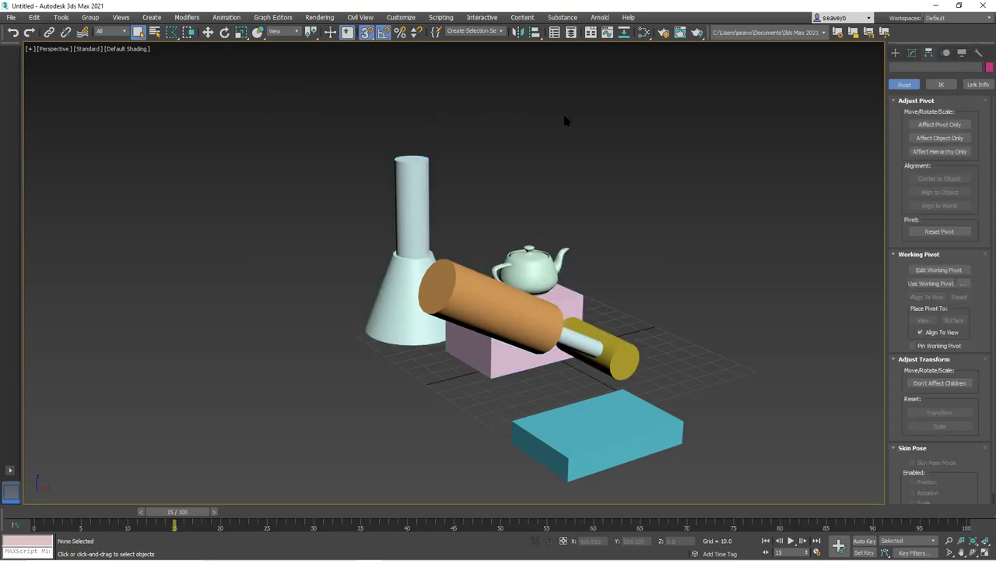
{"action": "mouse_move", "coordinate": [660, 83]}
{"action": "left_mouse_down"}
{"action": "mouse_move", "coordinate": [423, 102]}
{"action": "mouse_move", "coordinate": [382, 123]}
{"action": "left_mouse_up"}
{"action": "left_click", "coordinate": [786, 143]}
{"action": "left_click", "coordinate": [784, 343]}
{"action": "left_click", "coordinate": [645, 384]}
{"action": "left_click", "coordinate": [550, 386]}
{"action": "left_click", "coordinate": [359, 376]}
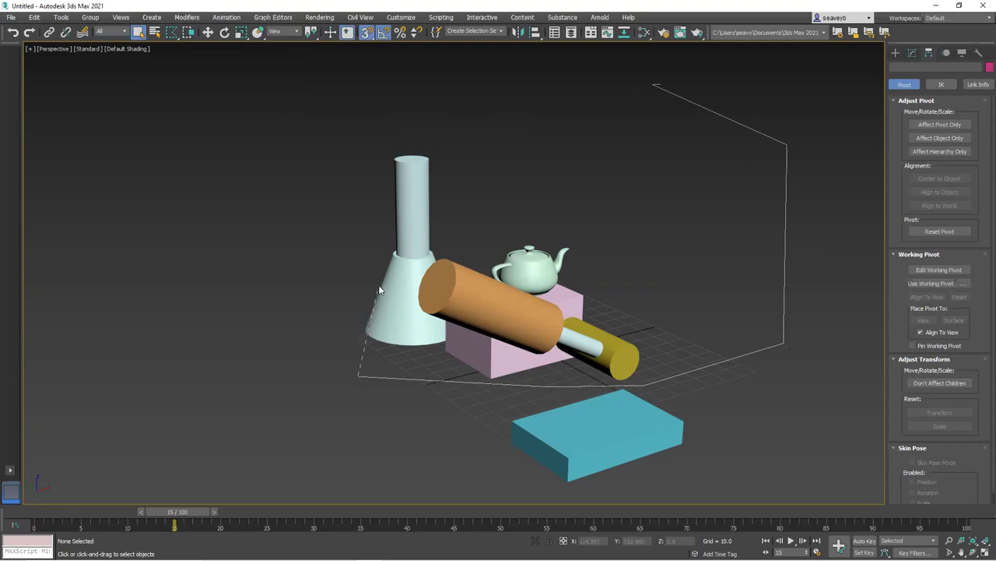
{"action": "mouse_move", "coordinate": [386, 257]}
{"action": "left_mouse_down"}
{"action": "mouse_move", "coordinate": [350, 197]}
{"action": "mouse_move", "coordinate": [343, 147]}
{"action": "mouse_move", "coordinate": [432, 101]}
{"action": "mouse_move", "coordinate": [589, 67]}
{"action": "mouse_move", "coordinate": [640, 92]}
{"action": "left_mouse_up"}
{"action": "left_click_drag", "start_coordinate": [659, 83], "coordinate": [658, 82]}
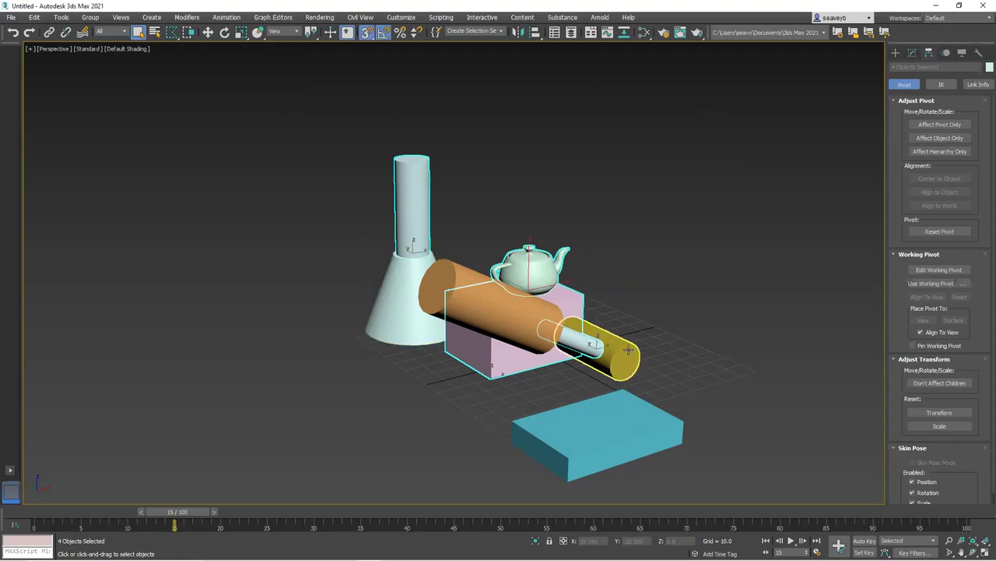
Select the cone, teapot, then pink box individually, and deselect the pink box
{"action": "left_click", "coordinate": [709, 235]}
{"action": "left_click", "coordinate": [425, 307]}
{"action": "left_click", "coordinate": [537, 280]}
{"action": "left_click", "coordinate": [558, 297]}
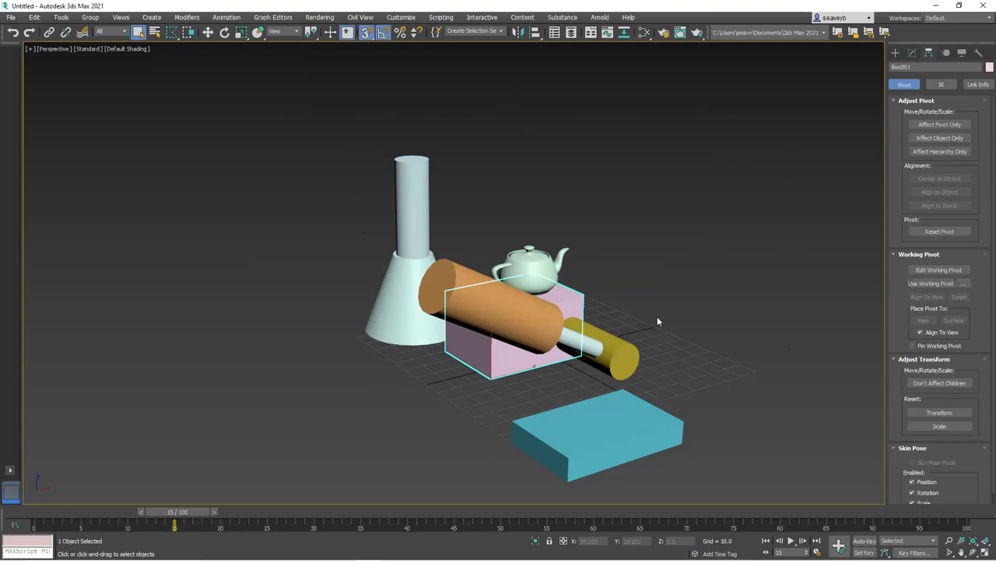
{"action": "left_click", "coordinate": [639, 189]}
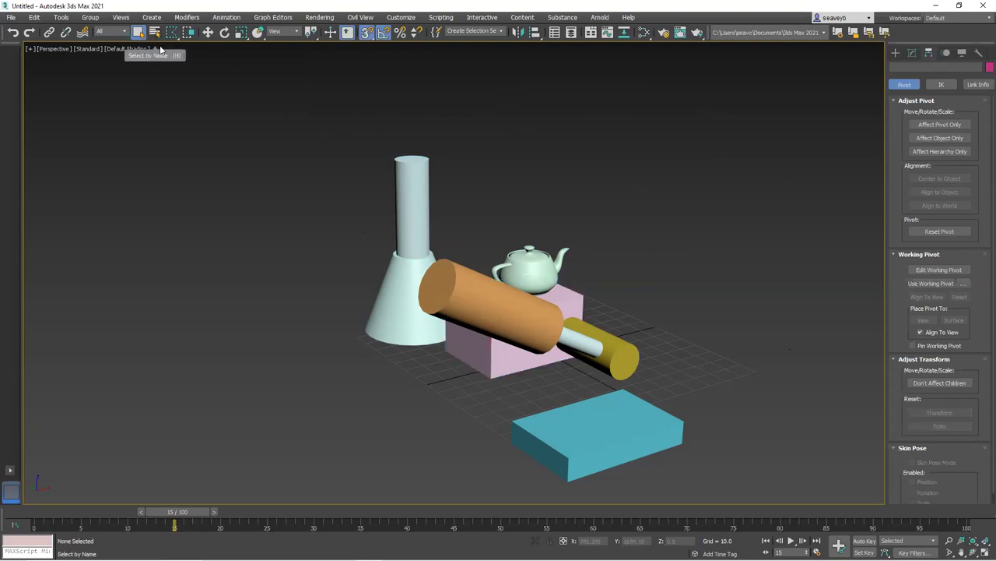
Switch to Lasso Selection Region, lasso-select seven objects, then deselect everything
{"action": "key", "text": "q"}
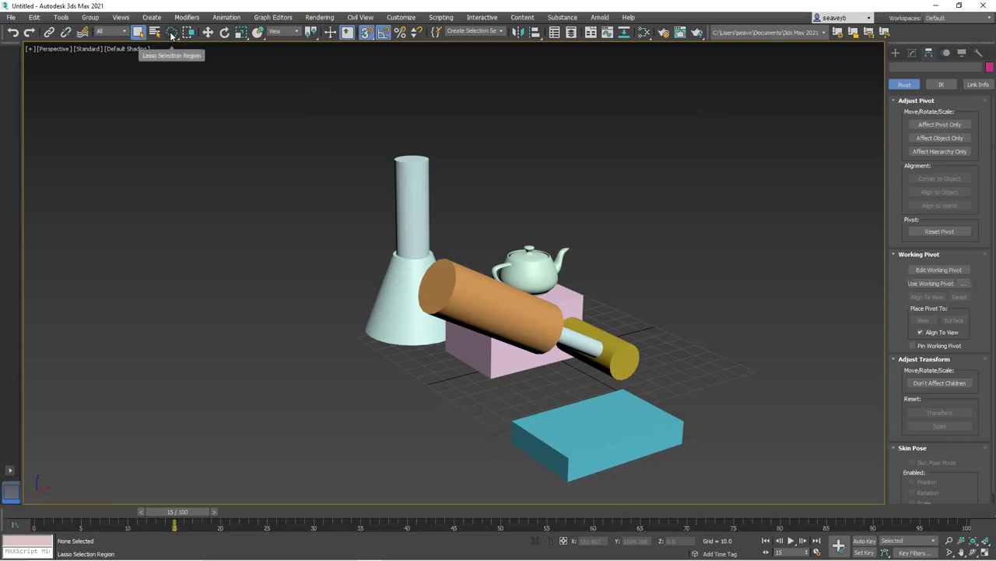
{"action": "mouse_move", "coordinate": [323, 218]}
{"action": "left_mouse_down"}
{"action": "mouse_move", "coordinate": [335, 327]}
{"action": "mouse_move", "coordinate": [437, 427]}
{"action": "mouse_move", "coordinate": [490, 376]}
{"action": "mouse_move", "coordinate": [532, 383]}
{"action": "mouse_move", "coordinate": [617, 369]}
{"action": "left_mouse_up"}
{"action": "mouse_move", "coordinate": [646, 252]}
{"action": "left_mouse_down"}
{"action": "mouse_move", "coordinate": [598, 189]}
{"action": "mouse_move", "coordinate": [447, 291]}
{"action": "mouse_move", "coordinate": [435, 362]}
{"action": "mouse_move", "coordinate": [611, 380]}
{"action": "mouse_move", "coordinate": [675, 312]}
{"action": "left_mouse_up"}
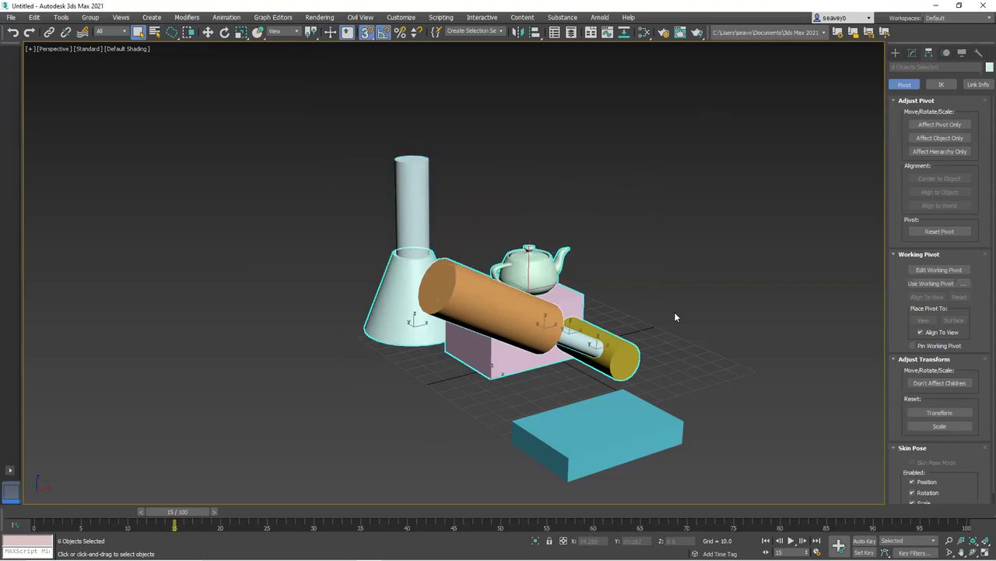
{"action": "left_click", "coordinate": [311, 221]}
Lasso the flask-shaped objects, select the tall cylinder then pink box singly, and deselect
{"action": "mouse_move", "coordinate": [240, 158]}
{"action": "left_mouse_down"}
{"action": "mouse_move", "coordinate": [537, 231]}
{"action": "mouse_move", "coordinate": [556, 320]}
{"action": "mouse_move", "coordinate": [295, 369]}
{"action": "mouse_move", "coordinate": [227, 314]}
{"action": "left_mouse_up"}
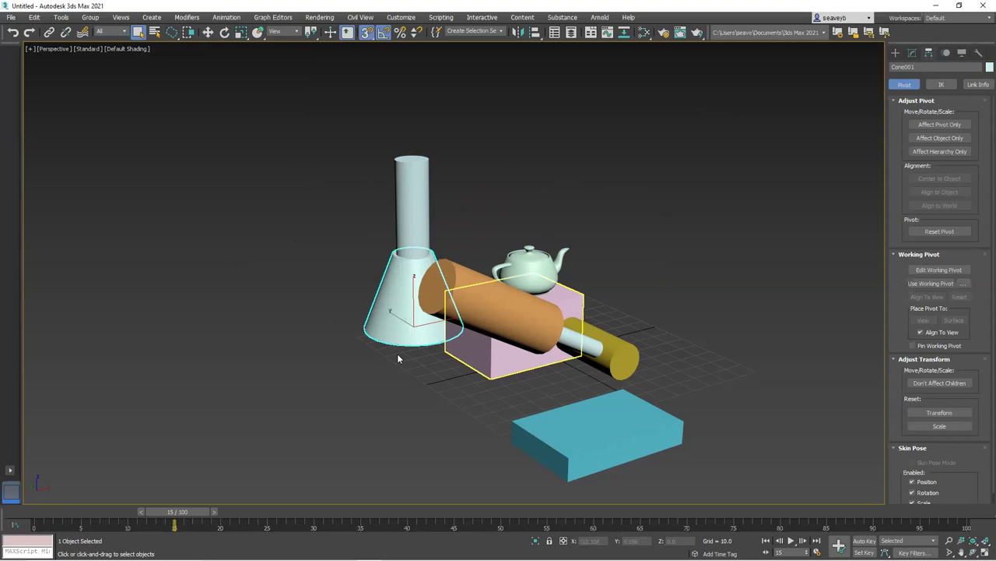
{"action": "mouse_move", "coordinate": [296, 134]}
{"action": "left_mouse_down"}
{"action": "mouse_move", "coordinate": [593, 200]}
{"action": "mouse_move", "coordinate": [608, 293]}
{"action": "mouse_move", "coordinate": [543, 354]}
{"action": "mouse_move", "coordinate": [475, 381]}
{"action": "mouse_move", "coordinate": [362, 385]}
{"action": "mouse_move", "coordinate": [301, 365]}
{"action": "left_mouse_up"}
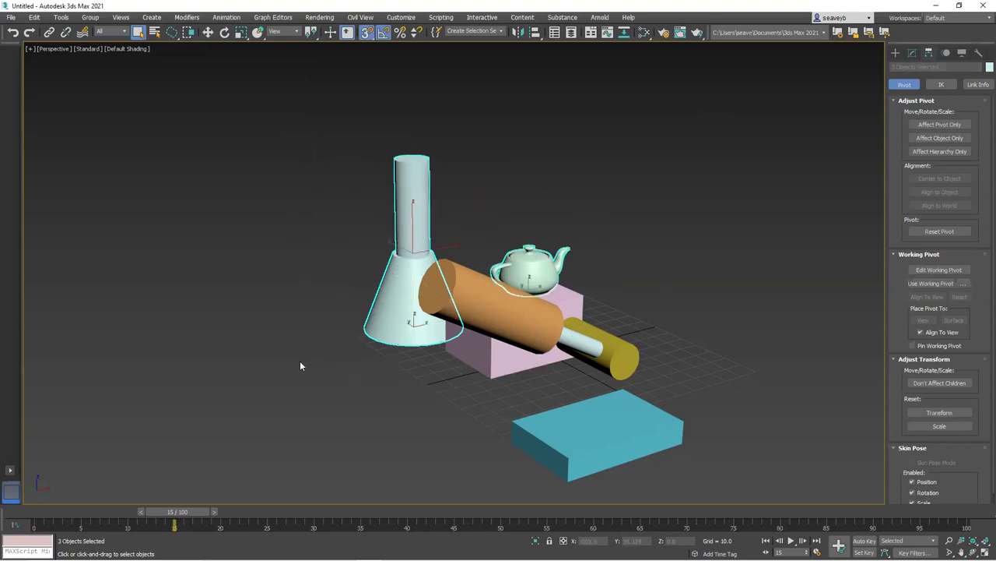
{"action": "left_click", "coordinate": [304, 333]}
{"action": "left_click", "coordinate": [425, 233]}
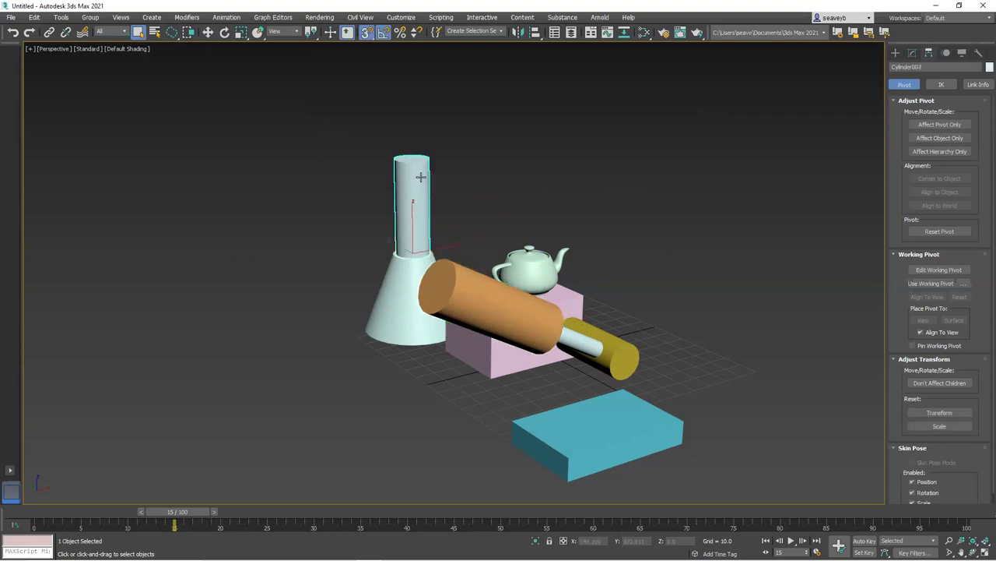
{"action": "left_click", "coordinate": [574, 296]}
{"action": "left_click", "coordinate": [699, 245]}
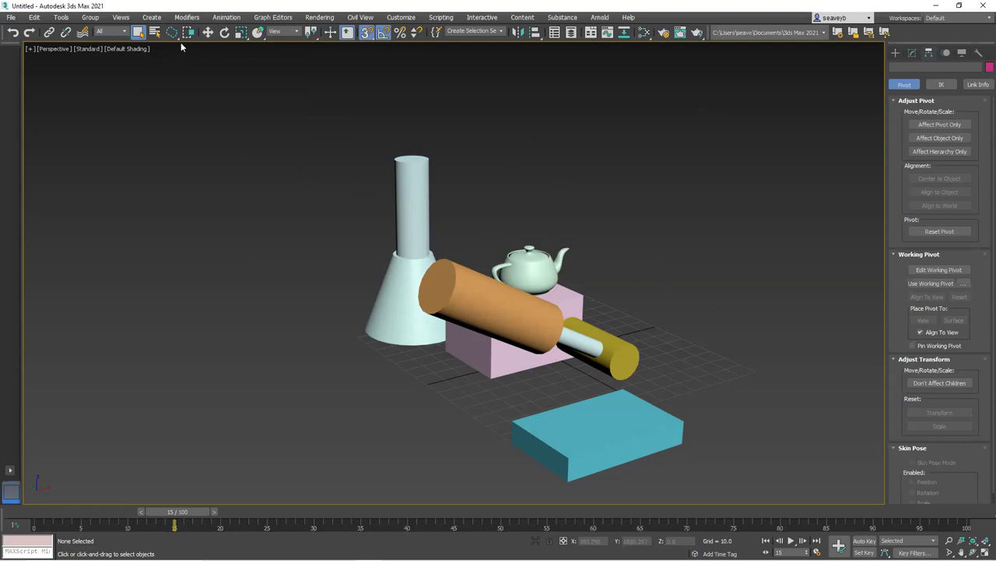
Switch to Paint Selection Region, paint over the tall cylinder, select the cone, then deselect
{"action": "left_click", "coordinate": [172, 34]}
{"action": "left_click_drag", "start_coordinate": [172, 33], "coordinate": [172, 115]}
{"action": "mouse_move", "coordinate": [354, 220]}
{"action": "left_mouse_down"}
{"action": "mouse_move", "coordinate": [403, 243]}
{"action": "mouse_move", "coordinate": [398, 272]}
{"action": "left_mouse_up"}
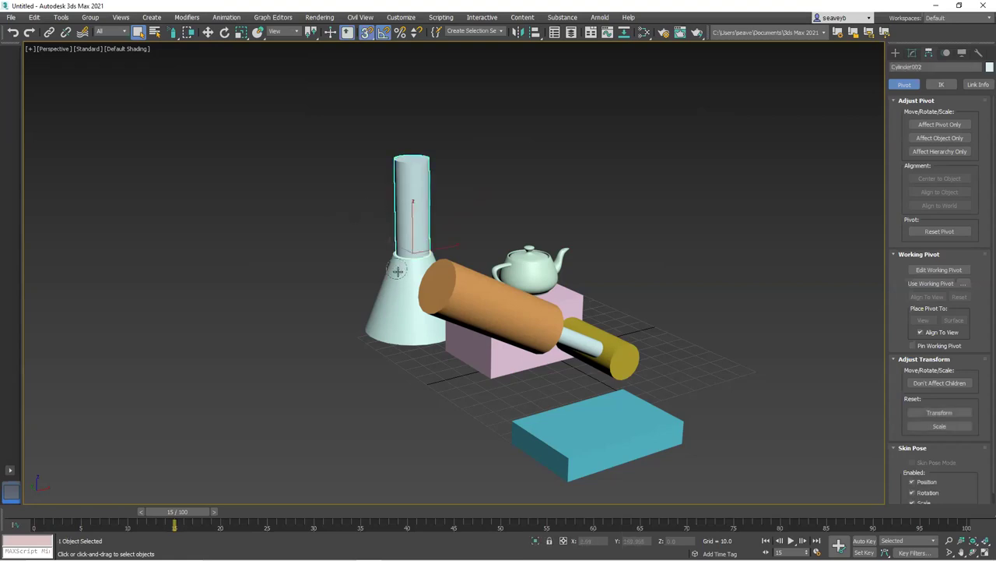
{"action": "left_click", "coordinate": [378, 315]}
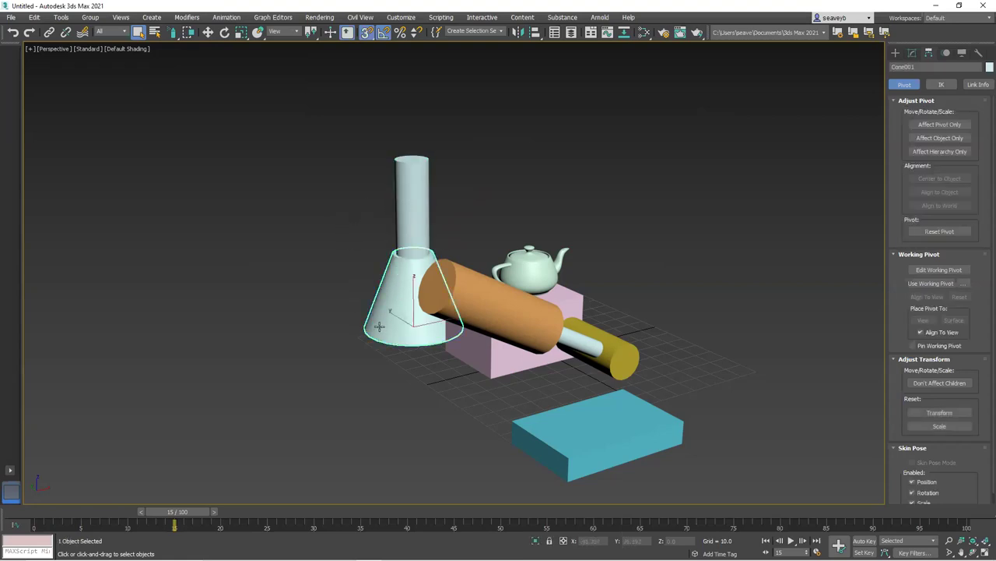
{"action": "left_click", "coordinate": [299, 247]}
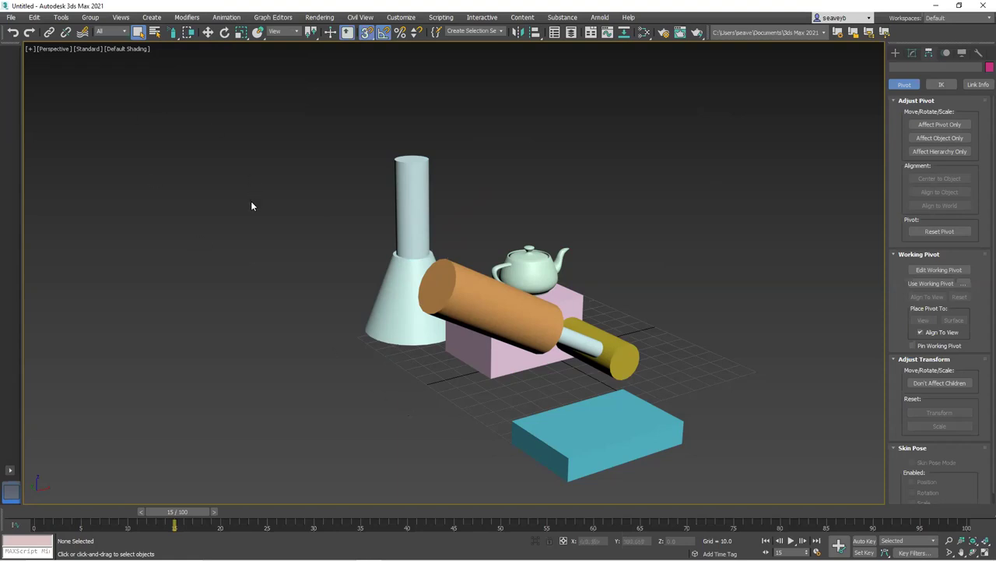
Increase the paint selection brush size to 287, test a selection, and reselect Paint Selection Region
{"action": "right_click", "coordinate": [177, 41]}
{"action": "left_click_drag", "start_coordinate": [465, 251], "coordinate": [464, 195]}
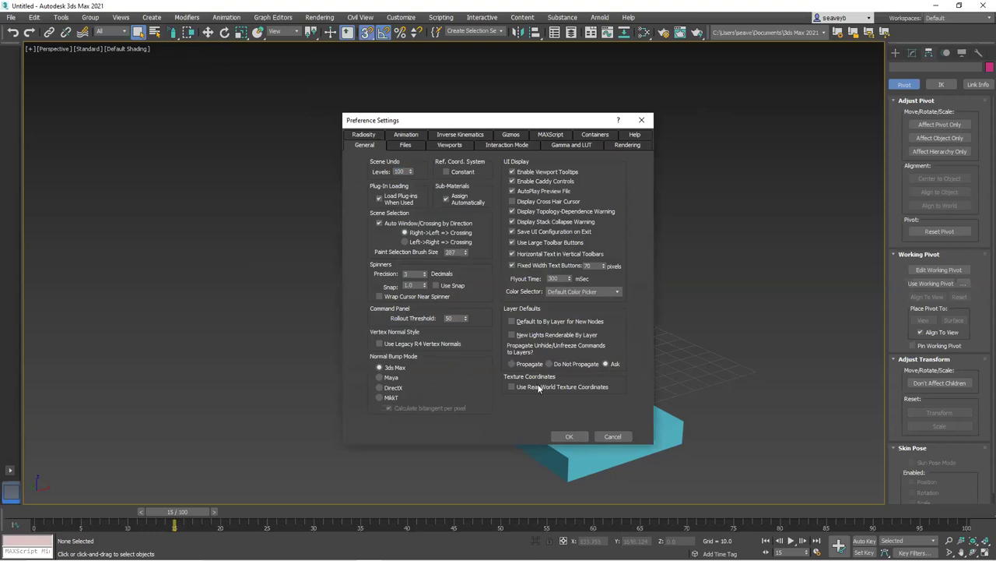
{"action": "left_click", "coordinate": [568, 435]}
{"action": "mouse_move", "coordinate": [408, 226]}
{"action": "left_mouse_down"}
{"action": "mouse_move", "coordinate": [349, 244]}
{"action": "mouse_move", "coordinate": [364, 267]}
{"action": "mouse_move", "coordinate": [484, 312]}
{"action": "mouse_move", "coordinate": [582, 384]}
{"action": "left_mouse_up"}
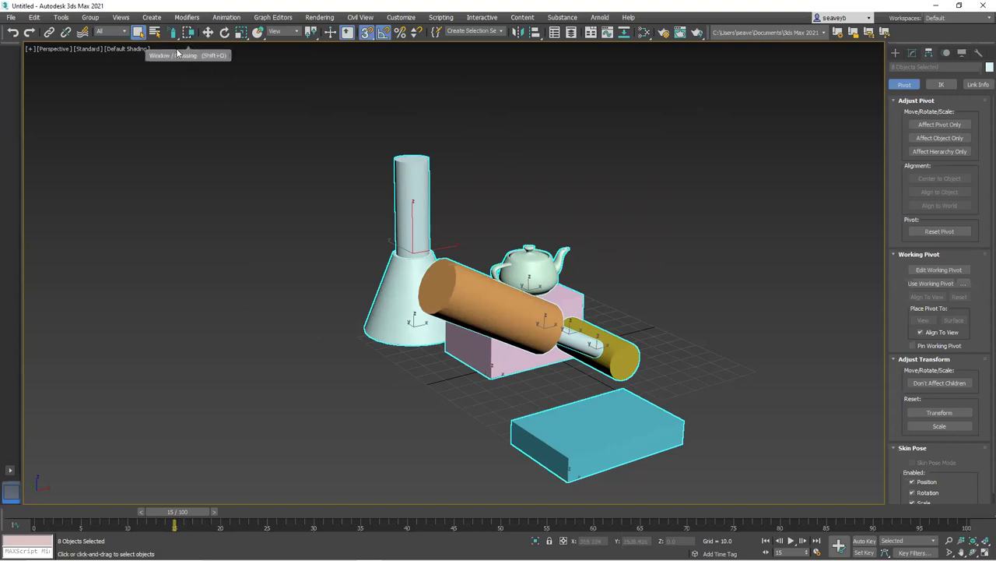
{"action": "left_click_drag", "start_coordinate": [177, 37], "coordinate": [177, 113]}
Set the paint selection brush size to 20 and turn off Auto Window/Crossing by Direction
{"action": "right_click", "coordinate": [174, 34]}
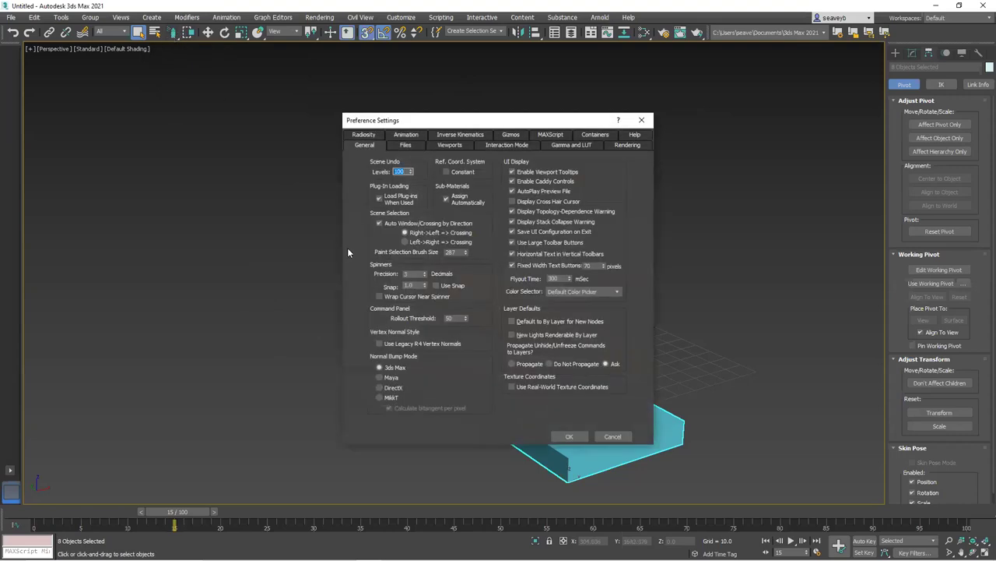
{"action": "left_click", "coordinate": [379, 224]}
{"action": "double_click", "coordinate": [454, 253]}
{"action": "type", "text": "20"}
{"action": "left_click", "coordinate": [571, 436]}
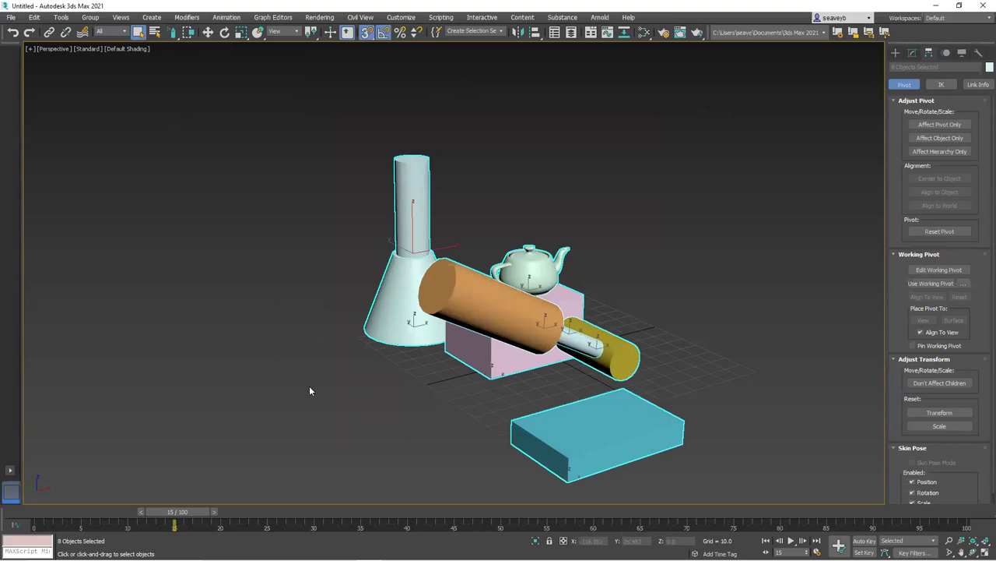
Paint-select the cone, pink and blue boxes, cylinders and teapot
{"action": "left_click", "coordinate": [367, 351]}
{"action": "mouse_move", "coordinate": [462, 375]}
{"action": "left_mouse_down", "text": "ctrl"}
{"action": "mouse_move", "coordinate": [469, 398]}
{"action": "mouse_move", "coordinate": [485, 424]}
{"action": "left_mouse_up", "text": "ctrl"}
{"action": "mouse_move", "coordinate": [570, 373]}
{"action": "left_mouse_down", "text": "ctrl"}
{"action": "mouse_move", "coordinate": [642, 318]}
{"action": "mouse_move", "coordinate": [589, 271]}
{"action": "mouse_move", "coordinate": [545, 255]}
{"action": "mouse_move", "coordinate": [542, 229]}
{"action": "mouse_move", "coordinate": [452, 190]}
{"action": "mouse_move", "coordinate": [405, 210]}
{"action": "left_mouse_up", "text": "ctrl"}
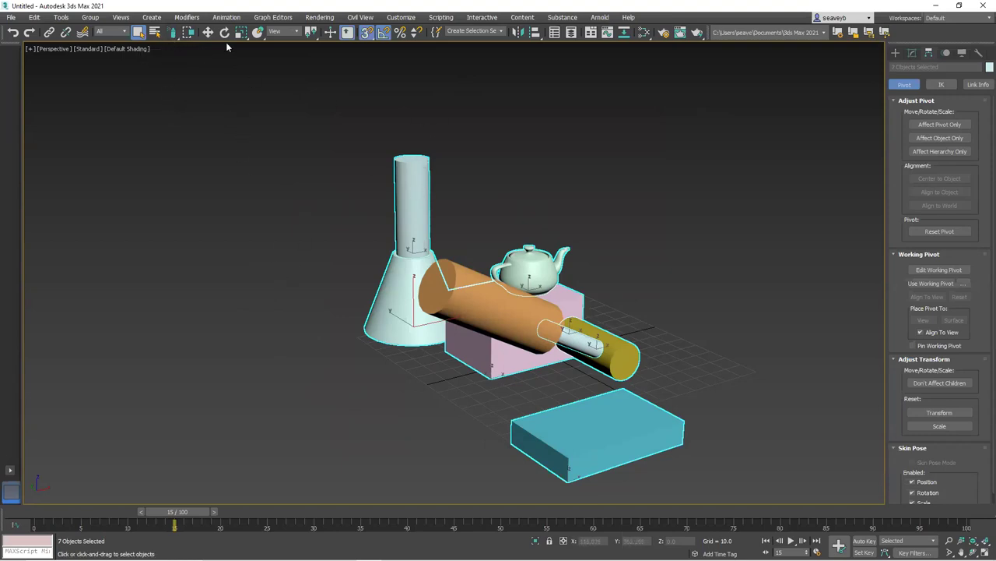
Choose Circular Selection Region, cancel the selection preferences, and clear the selection
{"action": "left_click_drag", "start_coordinate": [172, 32], "coordinate": [173, 50]}
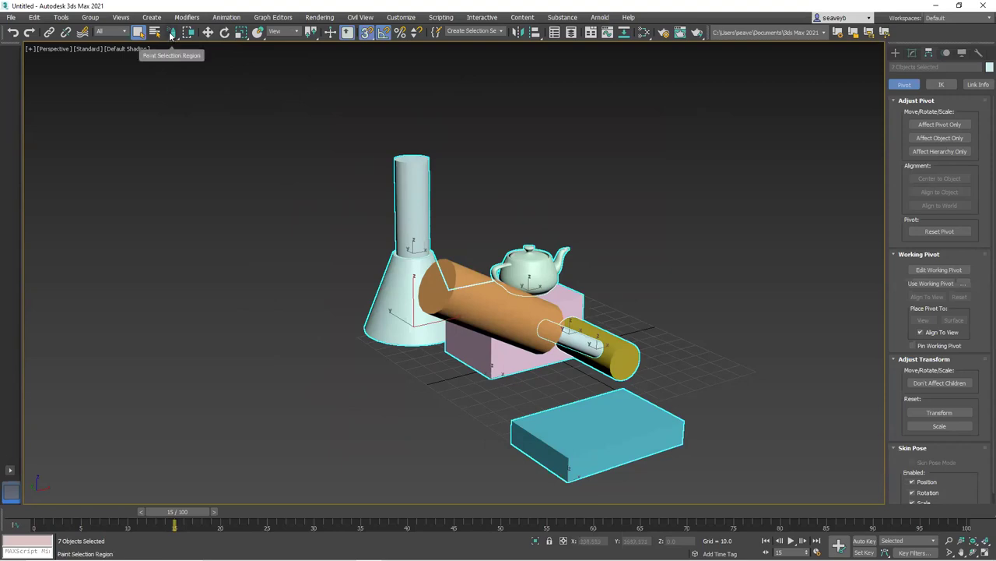
{"action": "right_click", "coordinate": [170, 32]}
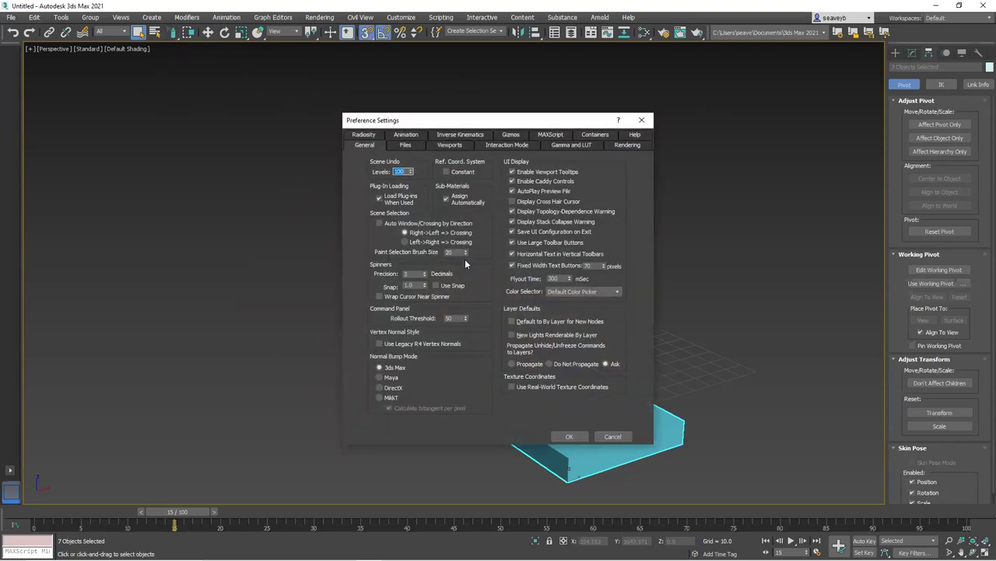
{"action": "left_click", "coordinate": [607, 438]}
{"action": "left_click", "coordinate": [269, 379]}
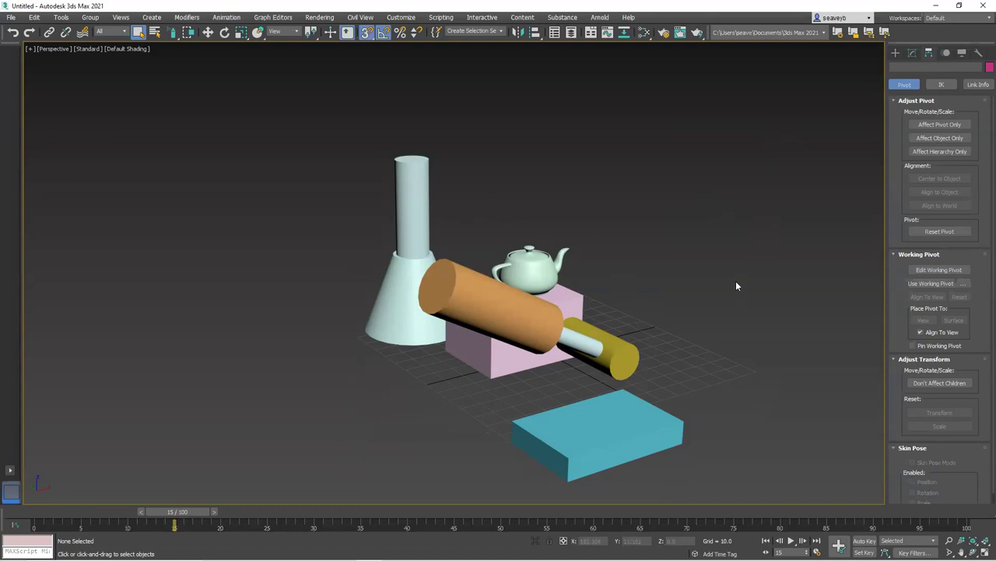
Select the teapot and show the Extras toolbar docked in the main toolbar
{"action": "left_click", "coordinate": [542, 271]}
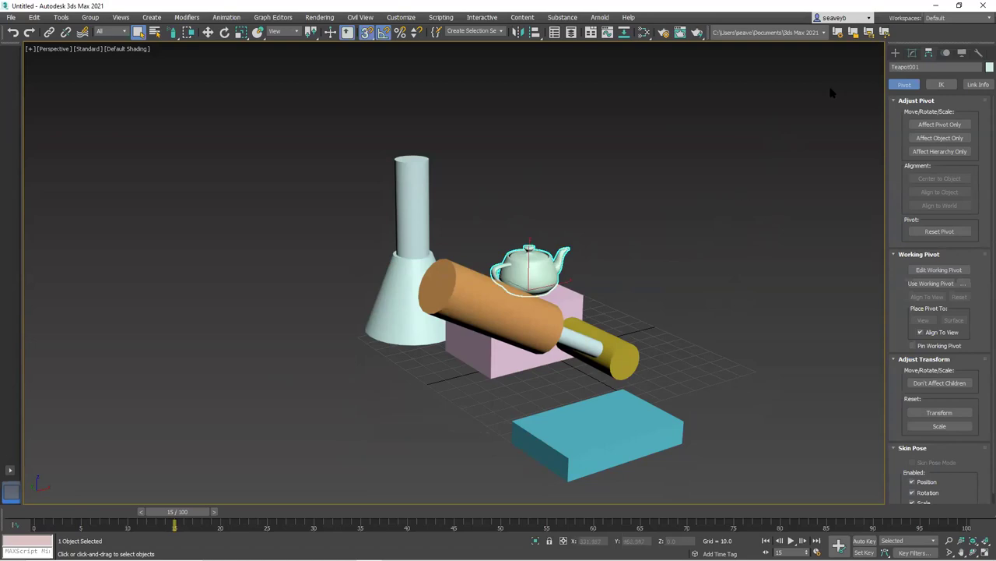
{"action": "right_click", "coordinate": [911, 34]}
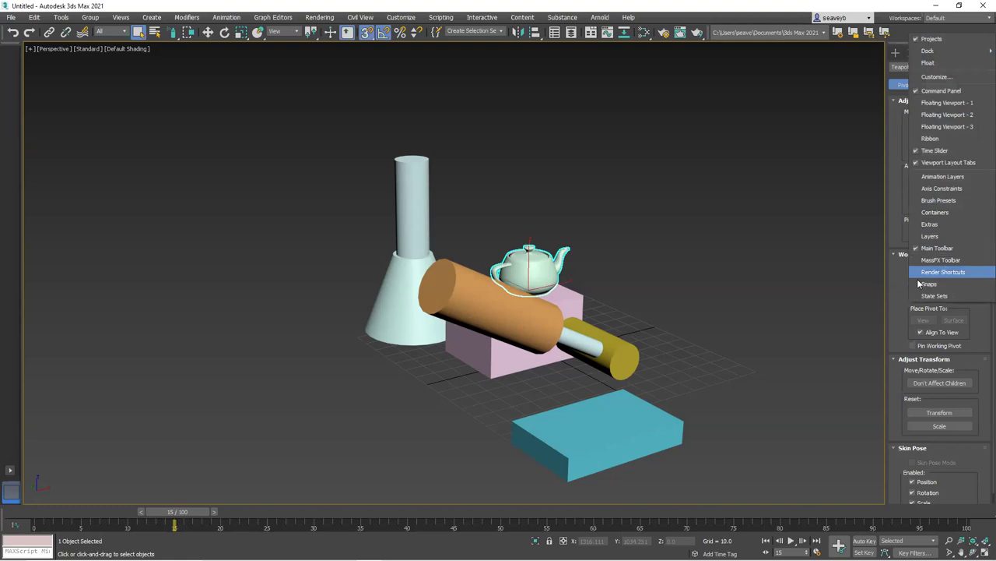
{"action": "left_click", "coordinate": [944, 224]}
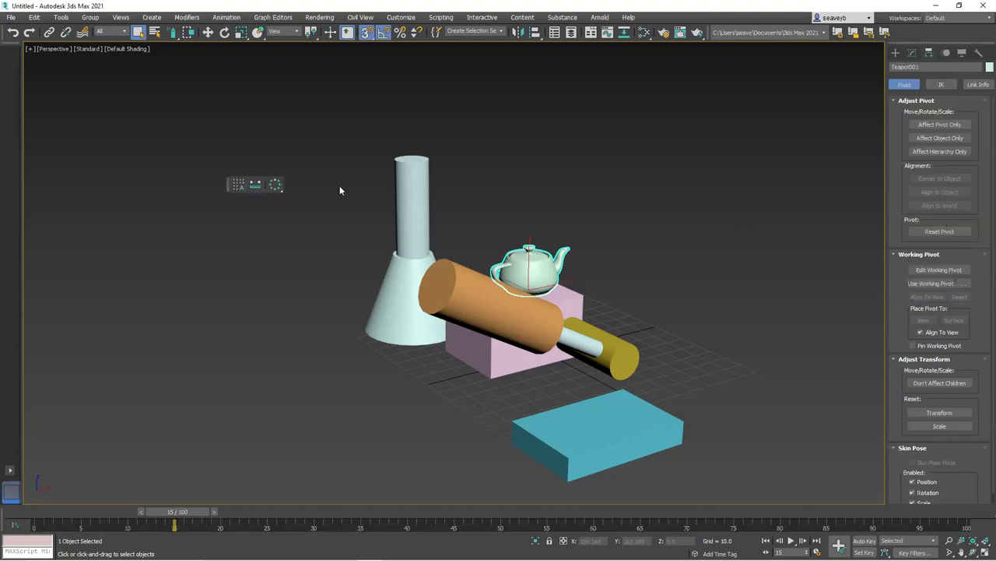
{"action": "left_click_drag", "start_coordinate": [226, 183], "coordinate": [906, 32]}
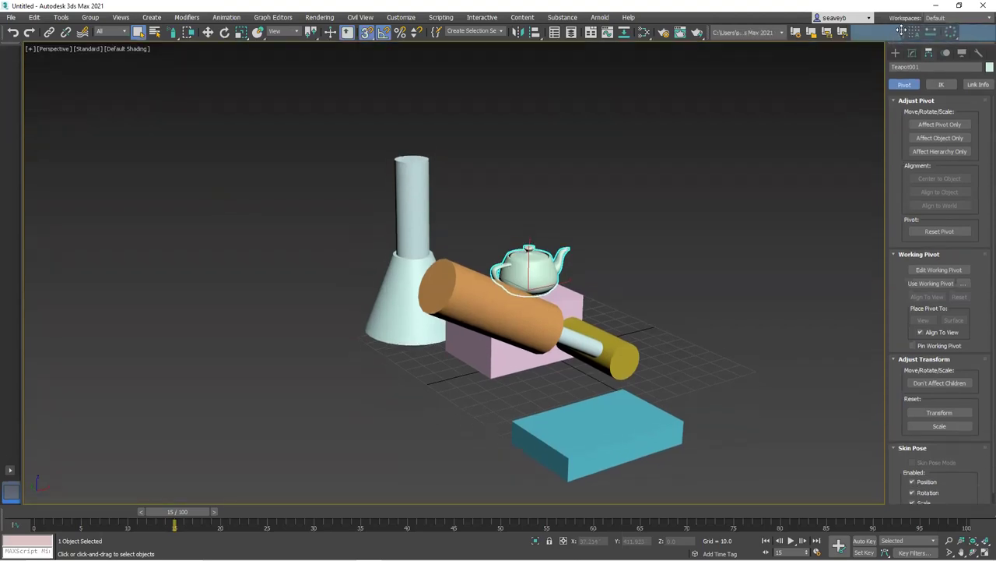
{"action": "left_click_drag", "start_coordinate": [900, 31], "coordinate": [706, 31]}
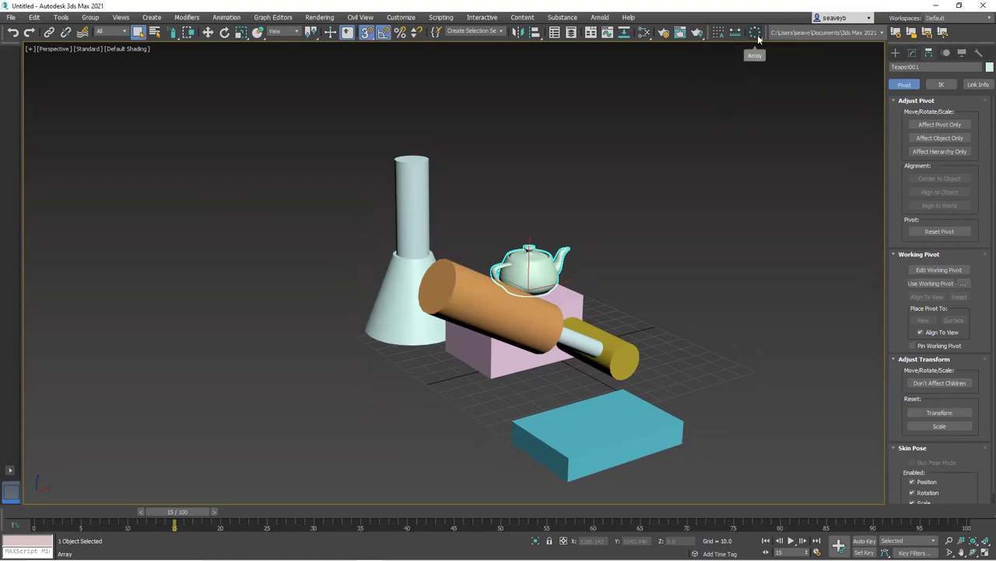
Open the standard Array dialog for the teapot, move it aside, and enable Preview
{"action": "left_click_drag", "start_coordinate": [760, 38], "coordinate": [756, 97]}
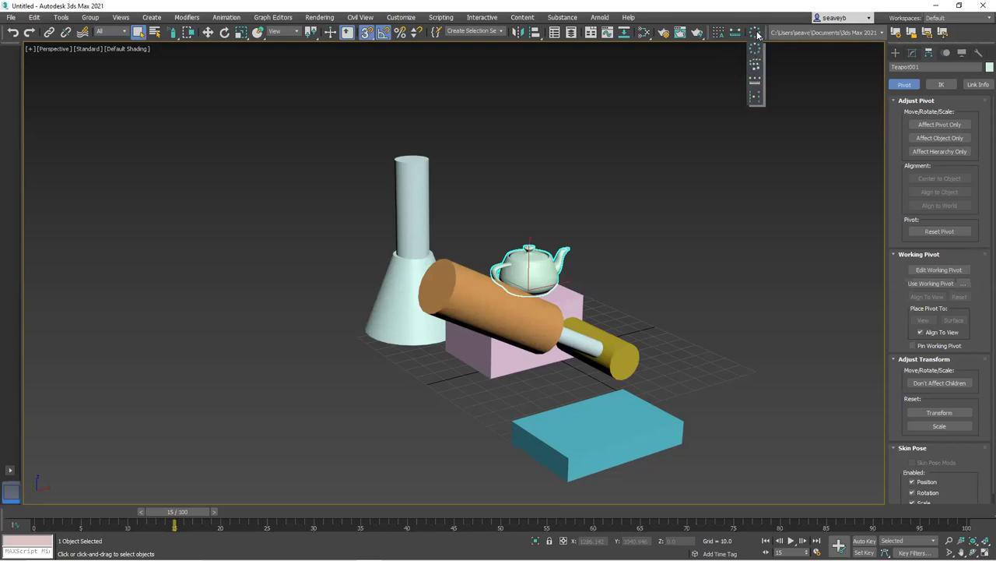
{"action": "left_click_drag", "start_coordinate": [758, 35], "coordinate": [757, 35]}
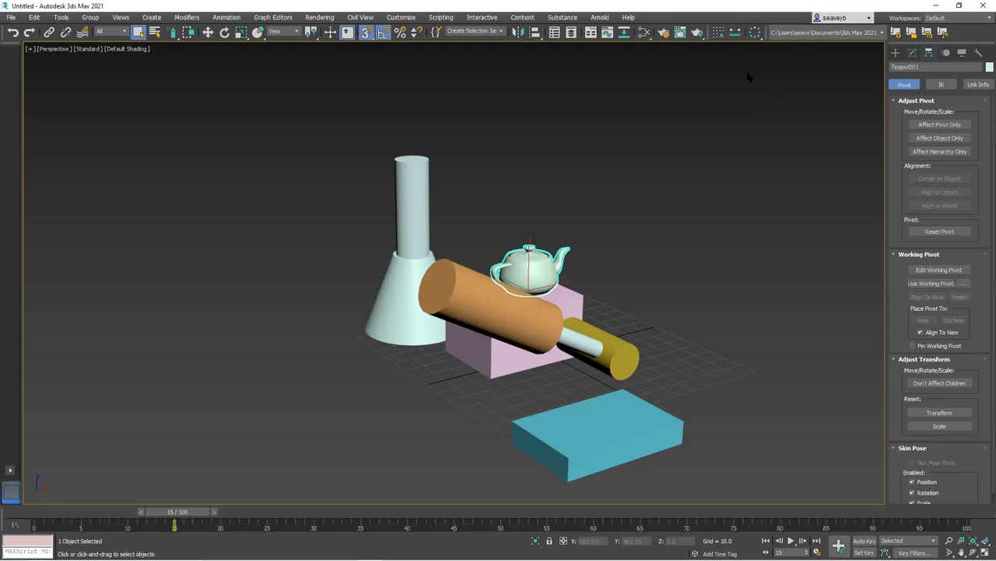
{"action": "left_click", "coordinate": [755, 32]}
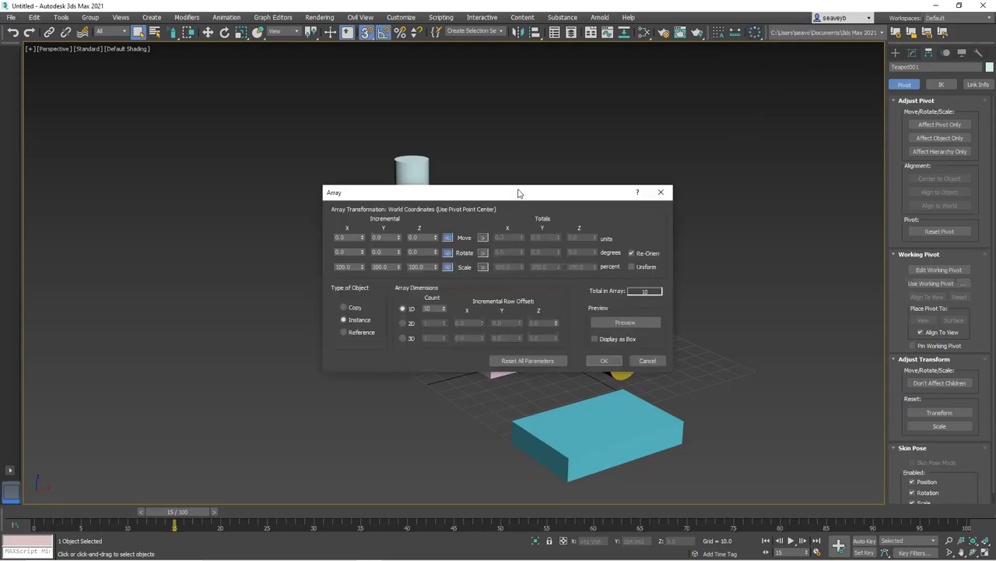
{"action": "left_click_drag", "start_coordinate": [519, 193], "coordinate": [257, 87]}
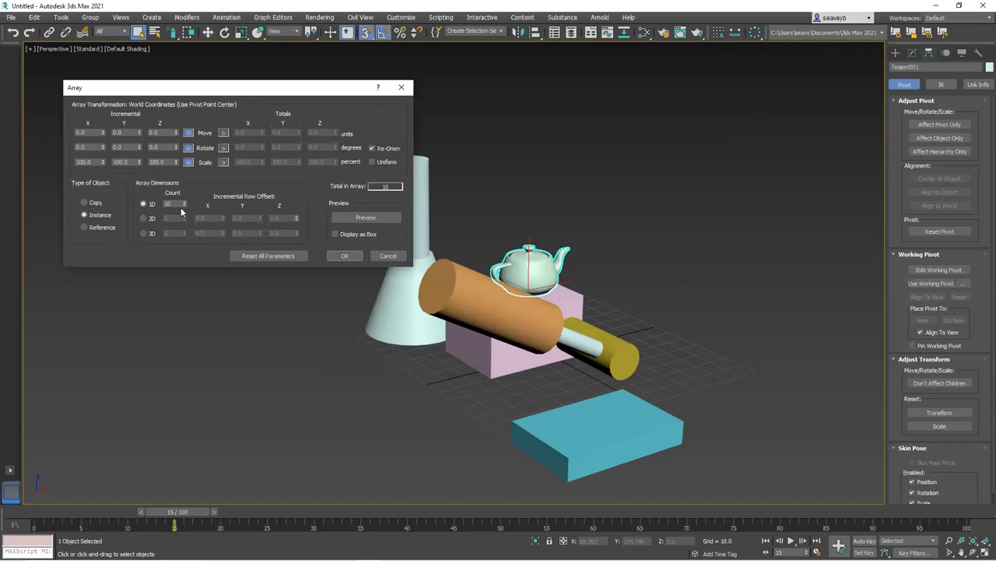
{"action": "left_click", "coordinate": [368, 216]}
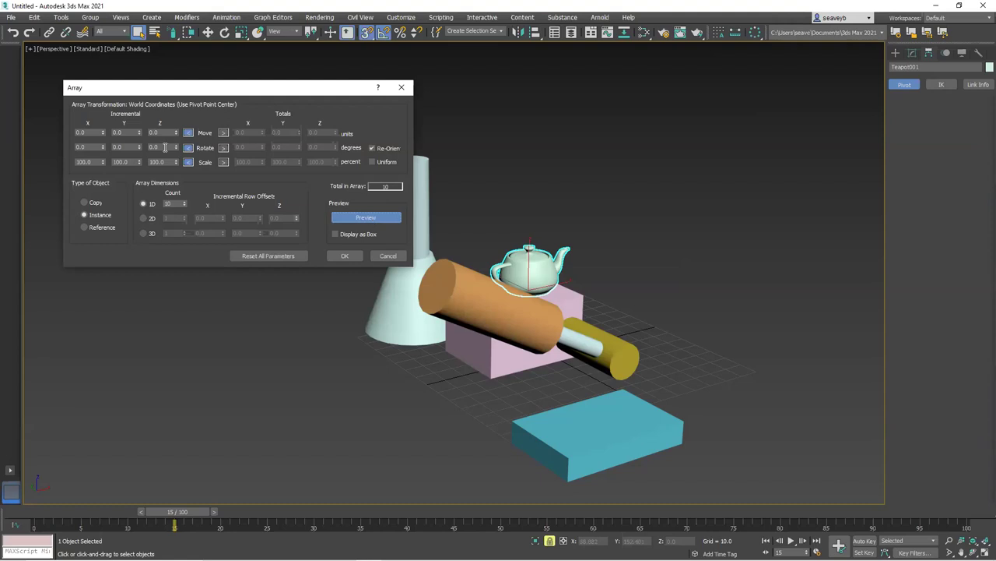
Set Incremental Move X to 45, reset Y and Z offsets to 0, and choose 2D
{"action": "left_click_drag", "start_coordinate": [104, 134], "coordinate": [106, 115]}
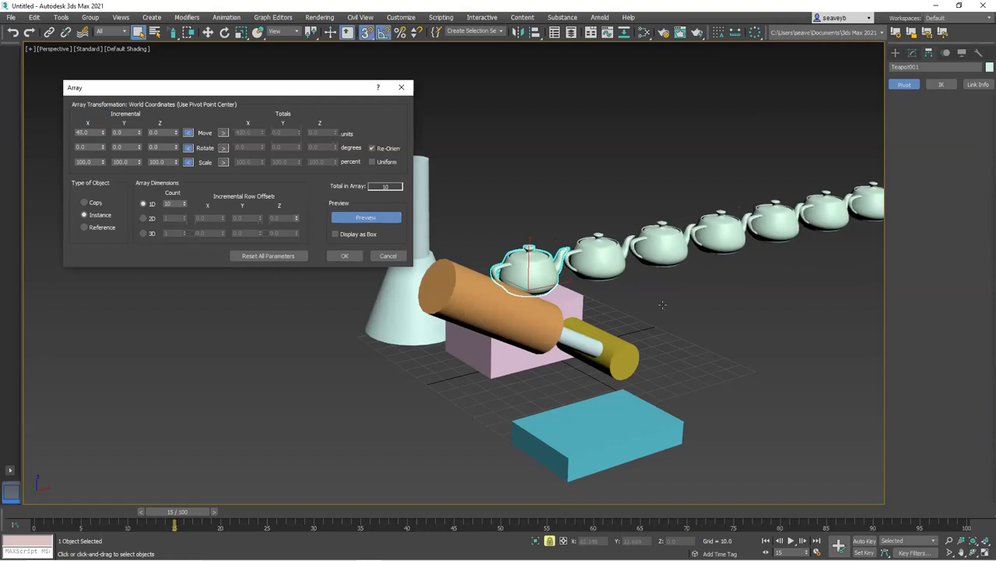
{"action": "middle_click_drag", "start_coordinate": [661, 303], "coordinate": [403, 336], "text": "alt"}
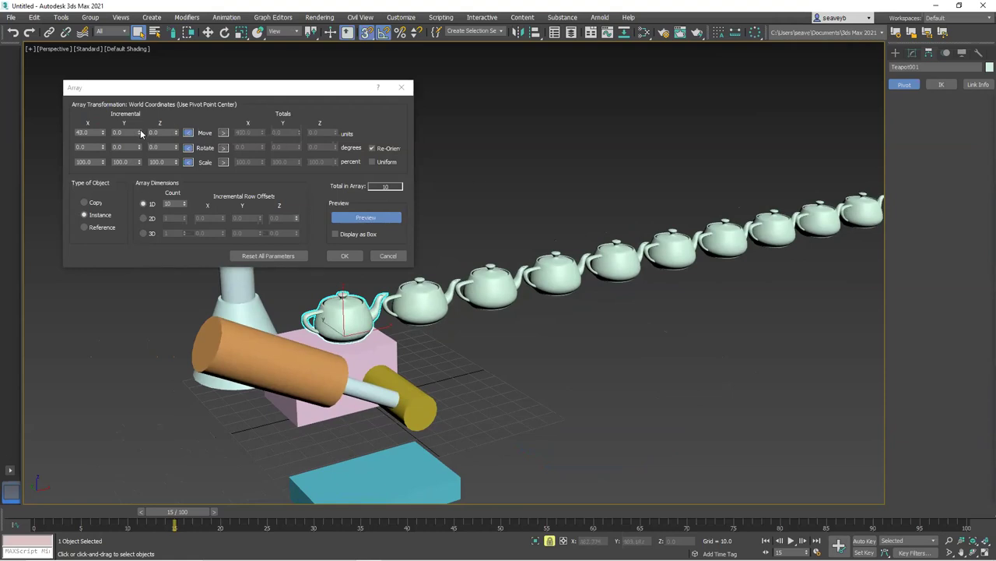
{"action": "left_click_drag", "start_coordinate": [140, 133], "coordinate": [175, 120]}
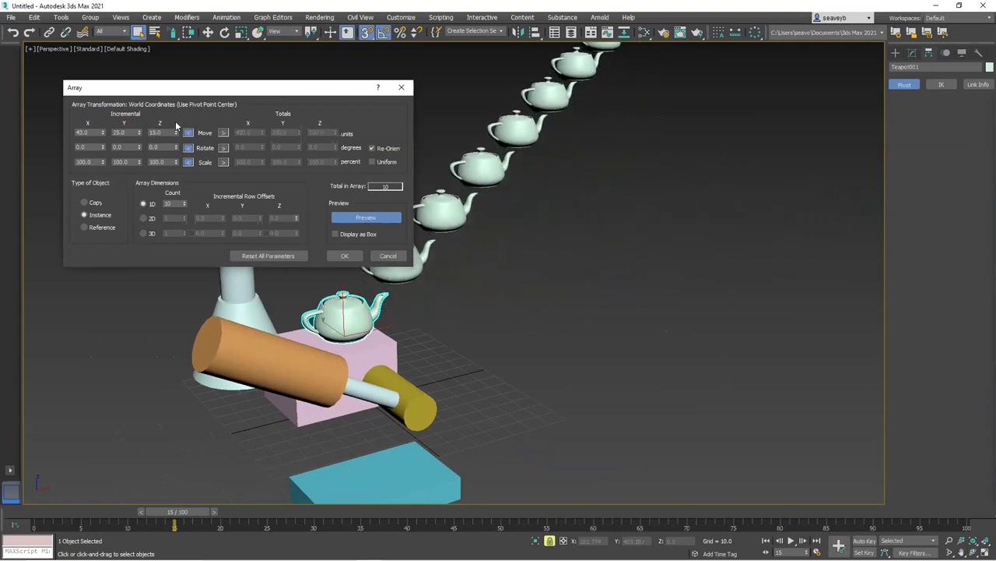
{"action": "scroll", "coordinate": [542, 244], "scroll_direction": "down", "scroll_amount": 4}
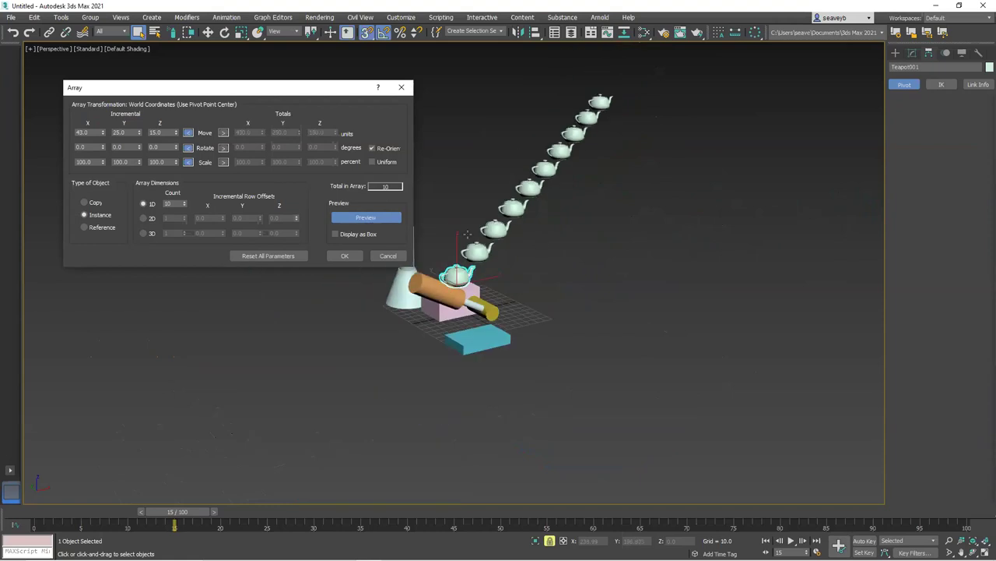
{"action": "right_click", "coordinate": [176, 134]}
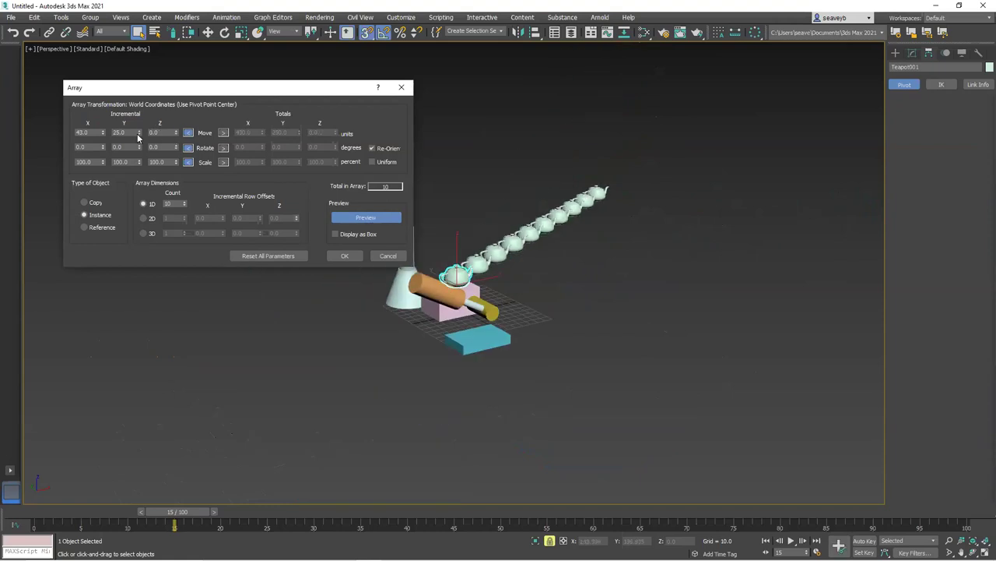
{"action": "right_click", "coordinate": [139, 133]}
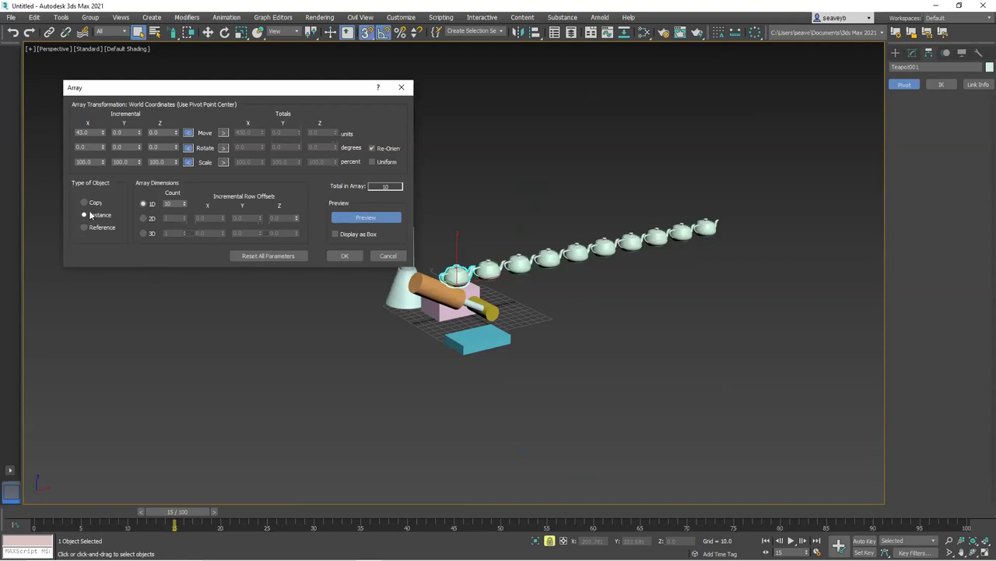
{"action": "left_click", "coordinate": [143, 218]}
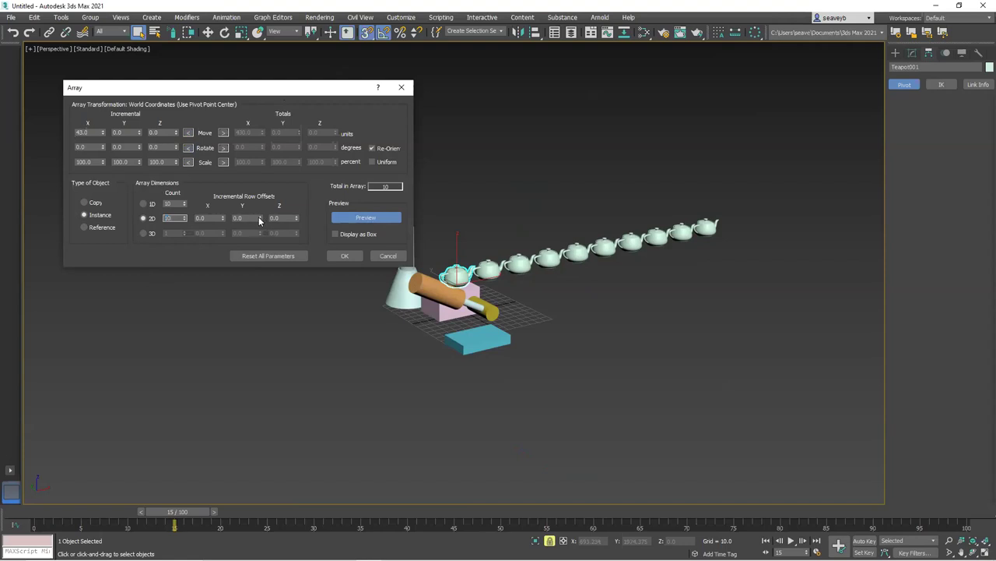
Offset each teapot row -54 along Y to form a 10x10 grid, orbiting to inspect it
{"action": "left_click_drag", "start_coordinate": [260, 219], "coordinate": [262, 247]}
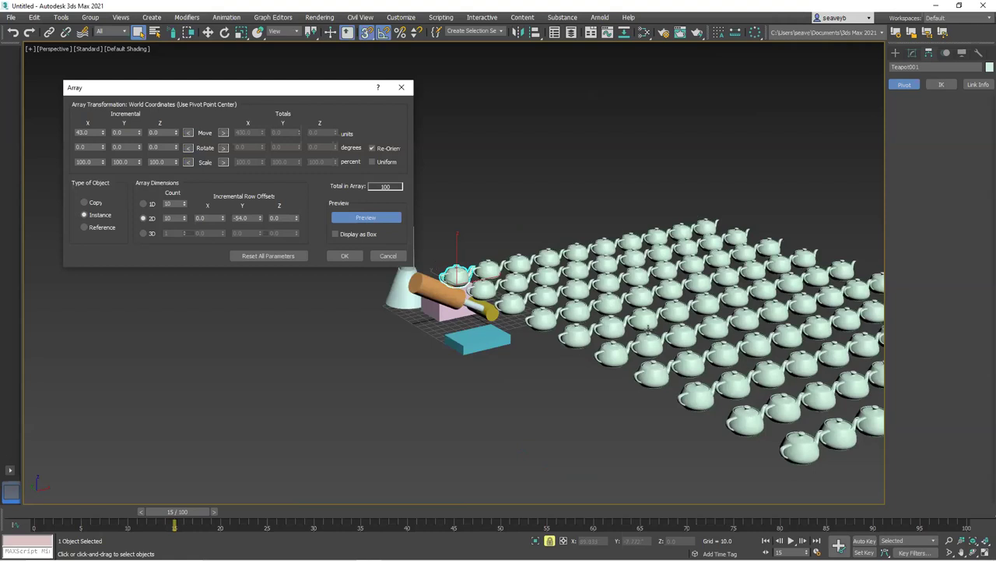
{"action": "middle_click_drag", "start_coordinate": [636, 340], "coordinate": [415, 346], "text": "alt"}
{"action": "scroll", "coordinate": [415, 346], "scroll_direction": "up", "scroll_amount": 3}
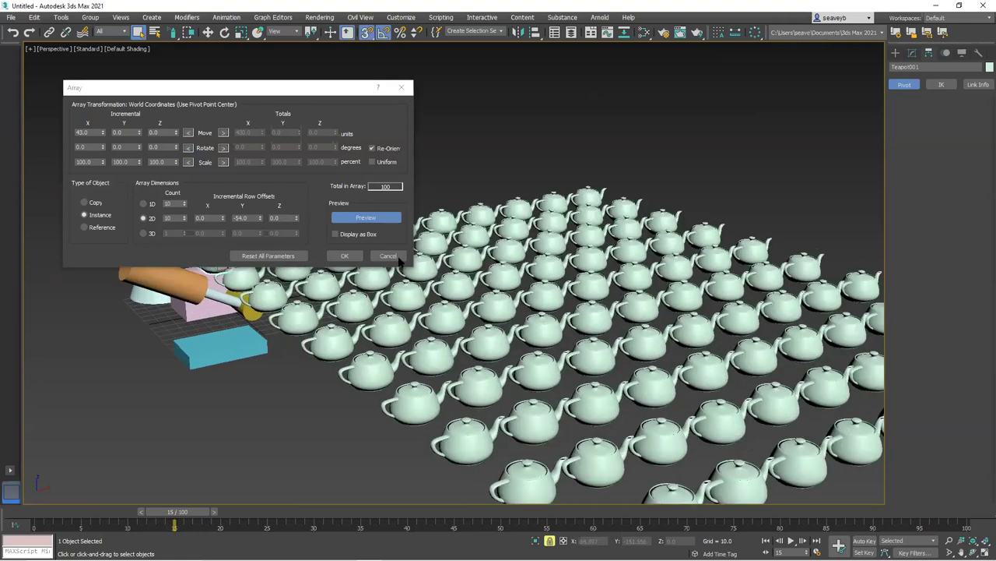
Make the array 3D with 10 layers offset 50 units in Z, for 1000 teapots
{"action": "left_click", "coordinate": [143, 233]}
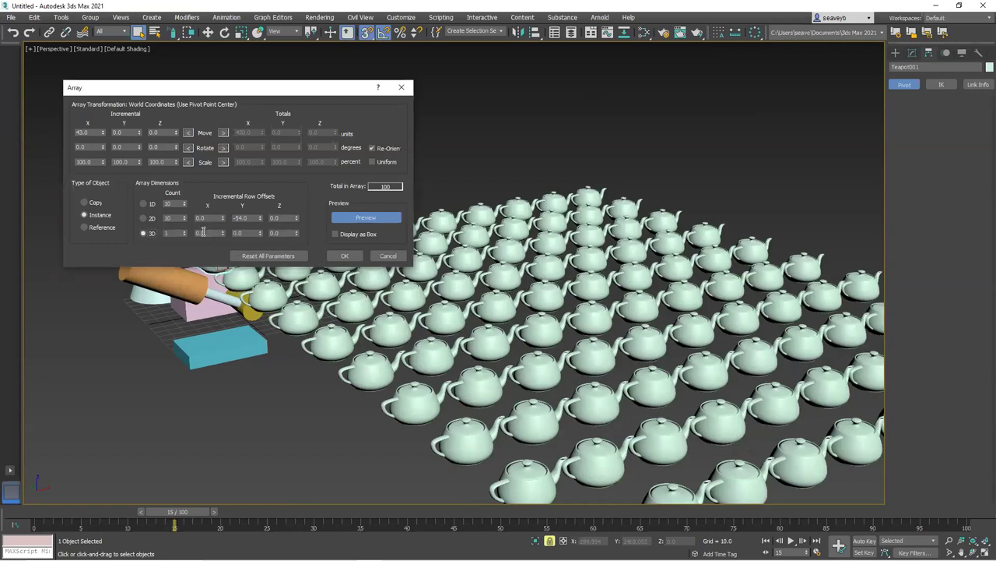
{"action": "double_click", "coordinate": [168, 234]}
{"action": "left_click", "coordinate": [261, 233]}
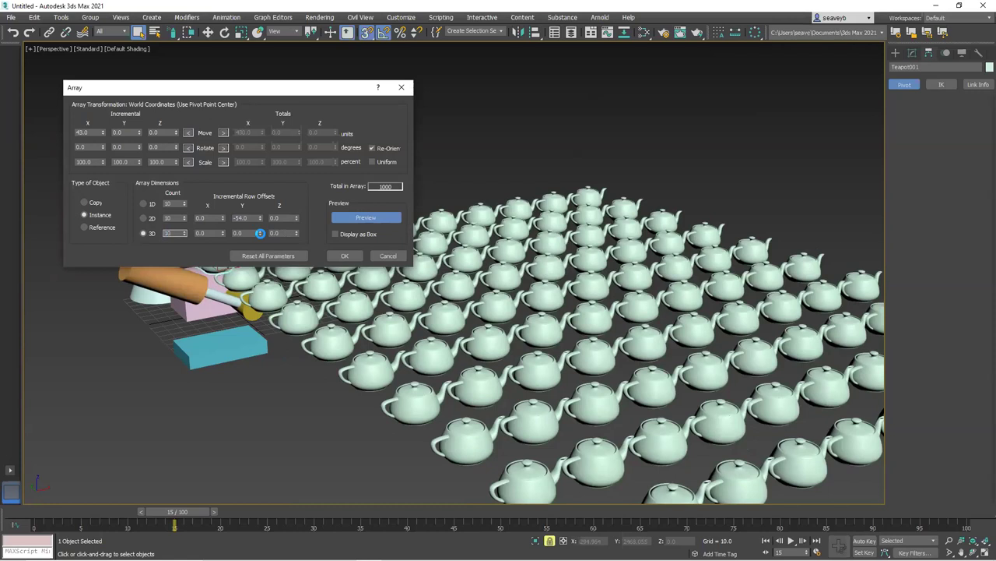
{"action": "key", "text": "Tab"}
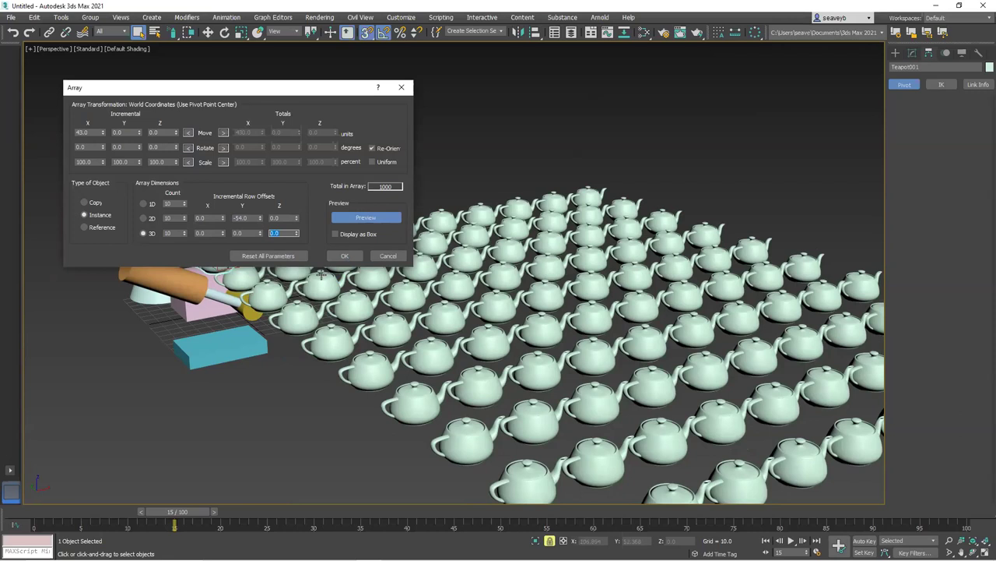
{"action": "type", "text": "3.0"}
{"action": "key", "text": "Return"}
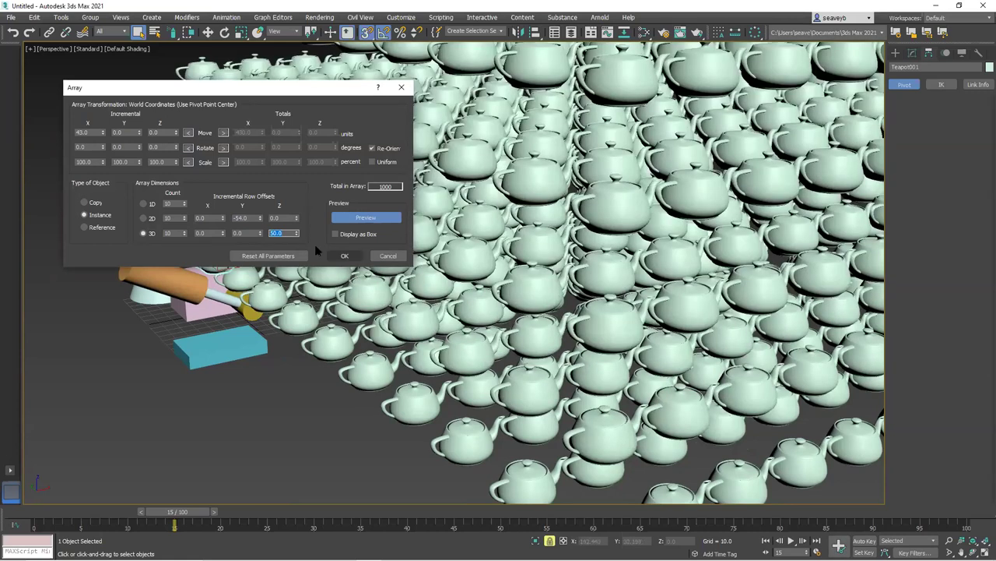
Create the 1000-teapot array and zoom, pan and orbit around the teapot cube
{"action": "left_click", "coordinate": [339, 258]}
{"action": "scroll", "coordinate": [586, 368], "scroll_direction": "down", "scroll_amount": 5}
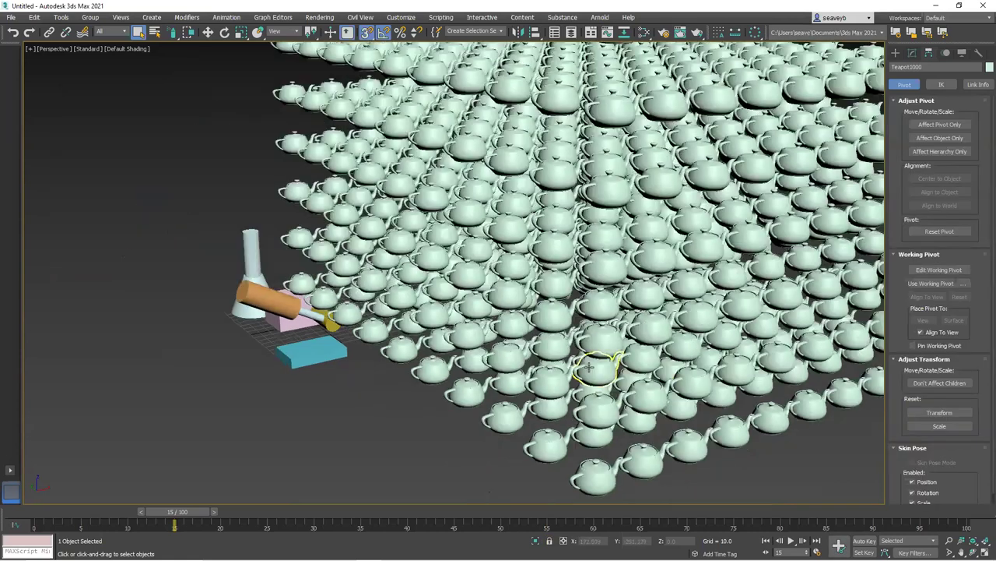
{"action": "middle_click_drag", "start_coordinate": [586, 368], "coordinate": [517, 459]}
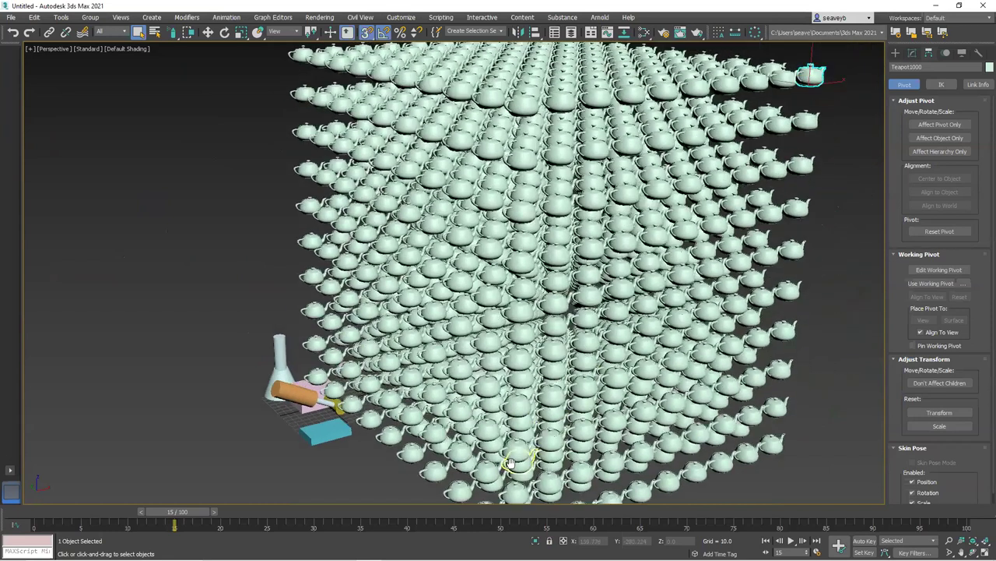
{"action": "scroll", "coordinate": [506, 343], "scroll_direction": "down", "scroll_amount": 4}
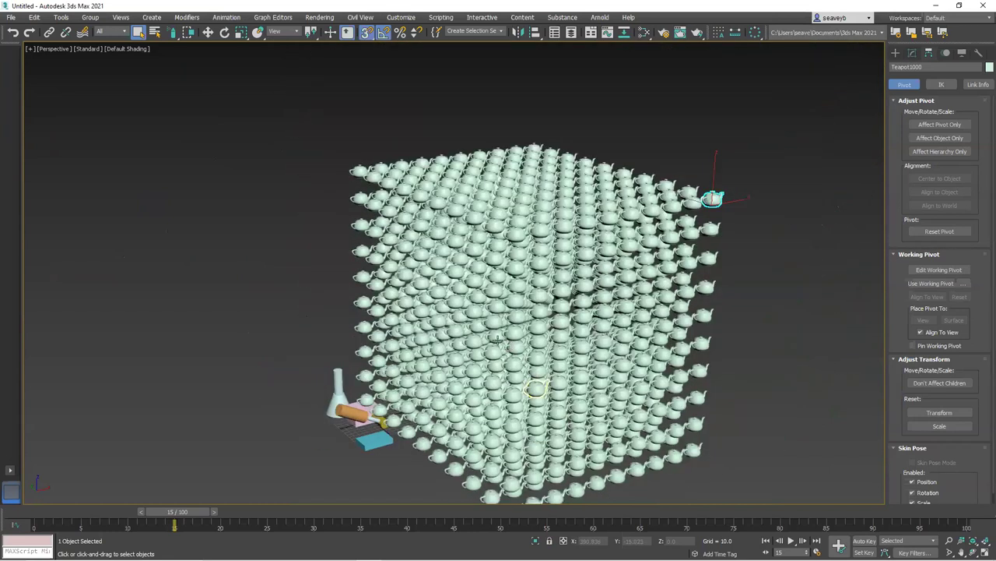
{"action": "scroll", "coordinate": [506, 343], "scroll_direction": "up", "scroll_amount": 1}
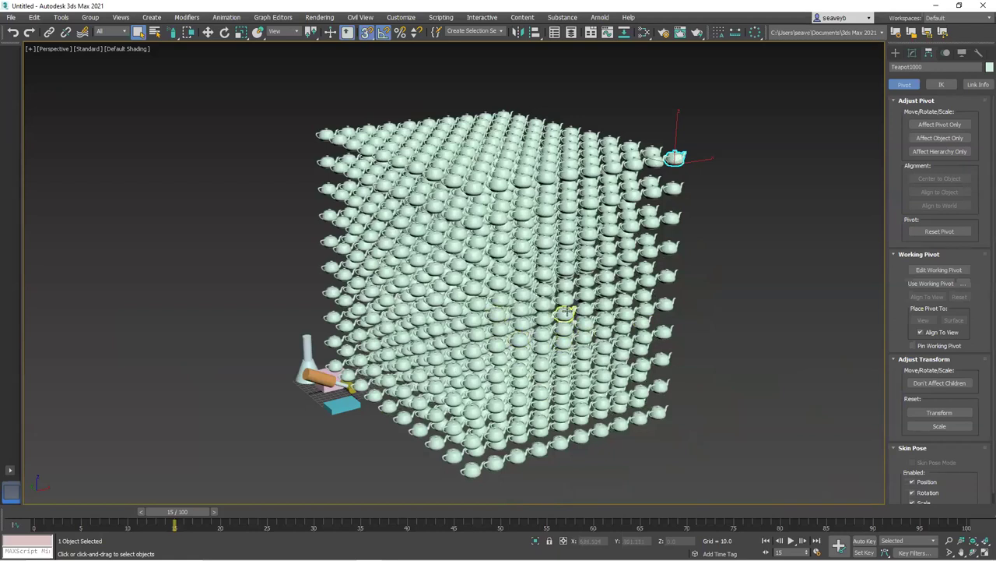
{"action": "middle_click_drag", "start_coordinate": [568, 336], "coordinate": [599, 329], "text": "alt"}
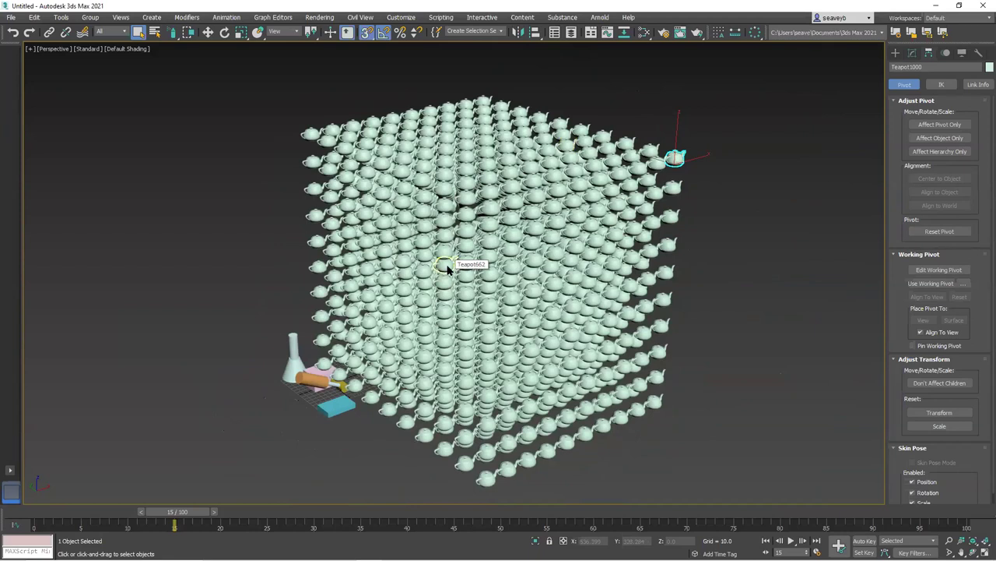
Undo the teapot array with Ctrl+Z and frame the original Teapot001
{"action": "key", "text": "ctrl+z"}
{"action": "middle_click_drag", "start_coordinate": [323, 372], "coordinate": [442, 295]}
{"action": "scroll", "coordinate": [442, 295], "scroll_direction": "up", "scroll_amount": 5}
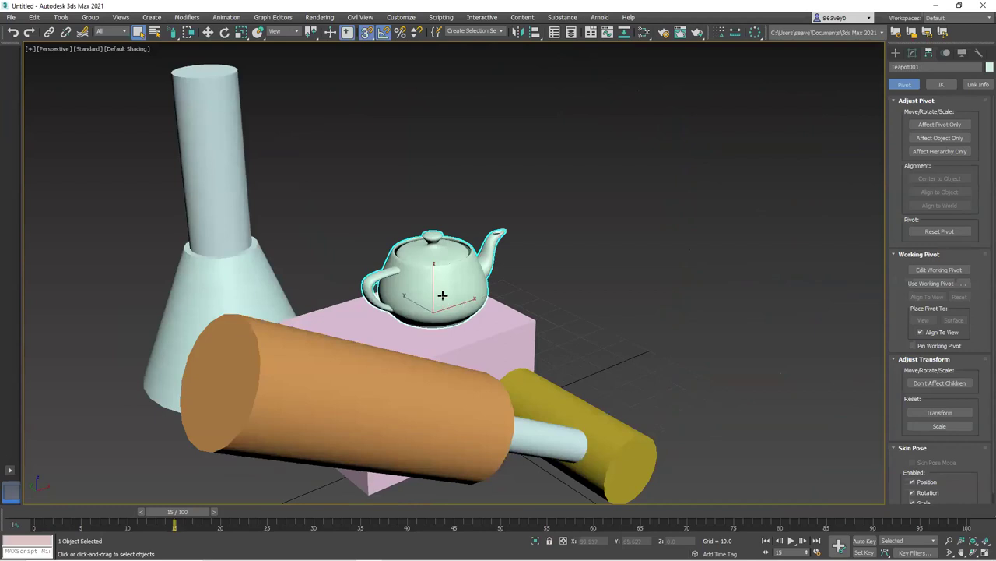
Select the yellow cylinder, Ctrl-add the orange one, deselect, then reselect and deselect the yellow one
{"action": "scroll", "coordinate": [442, 295], "scroll_direction": "down", "scroll_amount": 6}
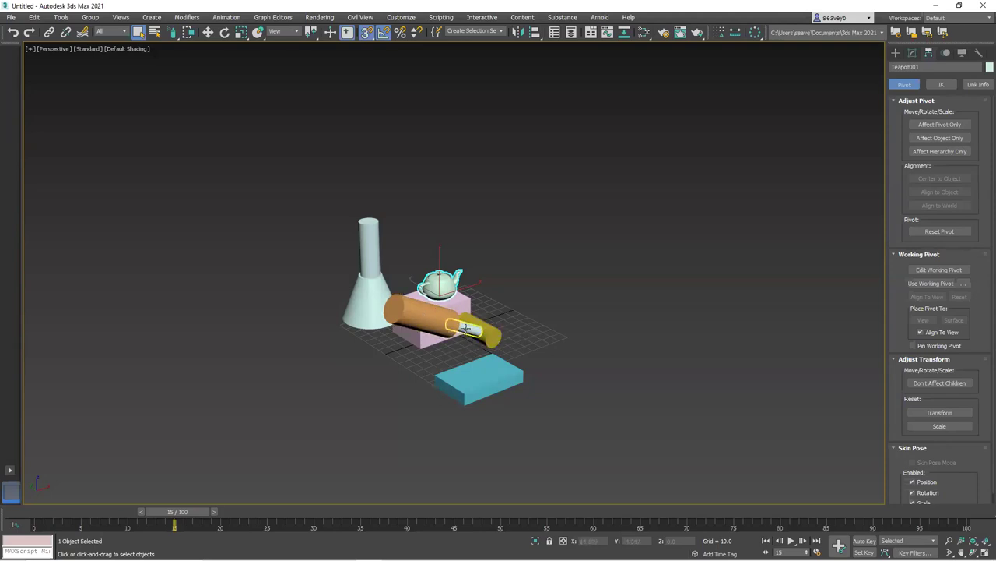
{"action": "left_click", "coordinate": [467, 328]}
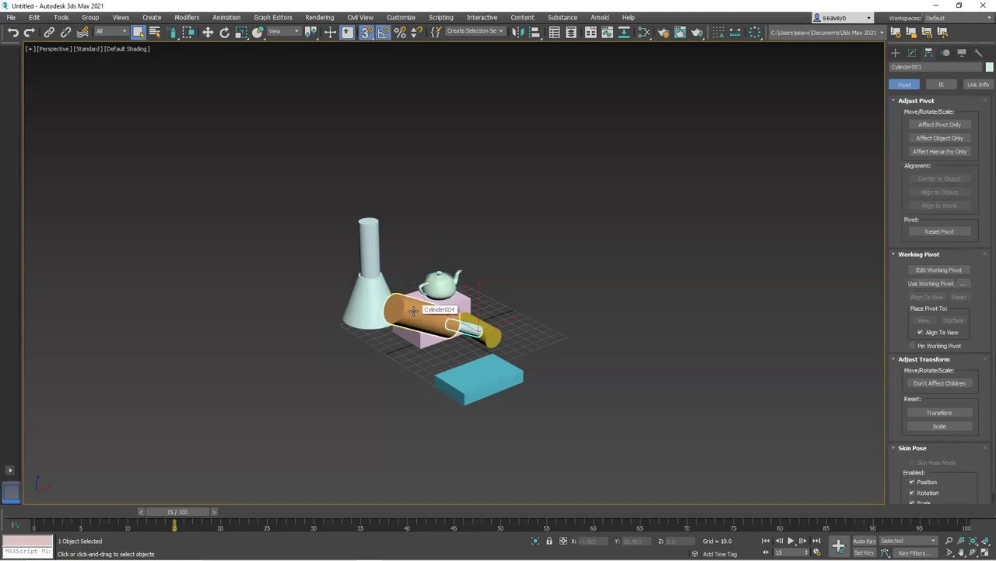
{"action": "left_click", "coordinate": [414, 311], "text": "ctrl"}
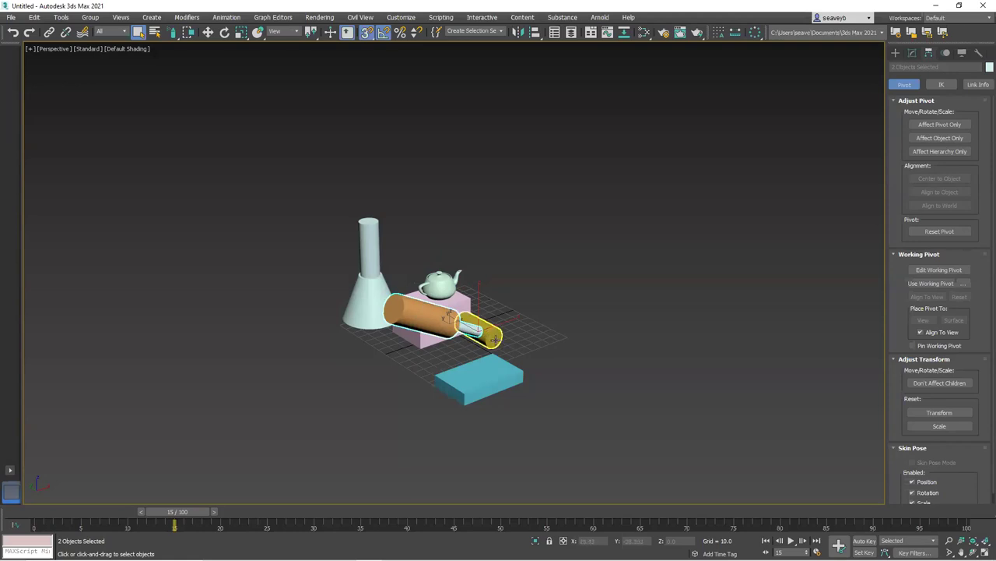
{"action": "left_click", "coordinate": [553, 212]}
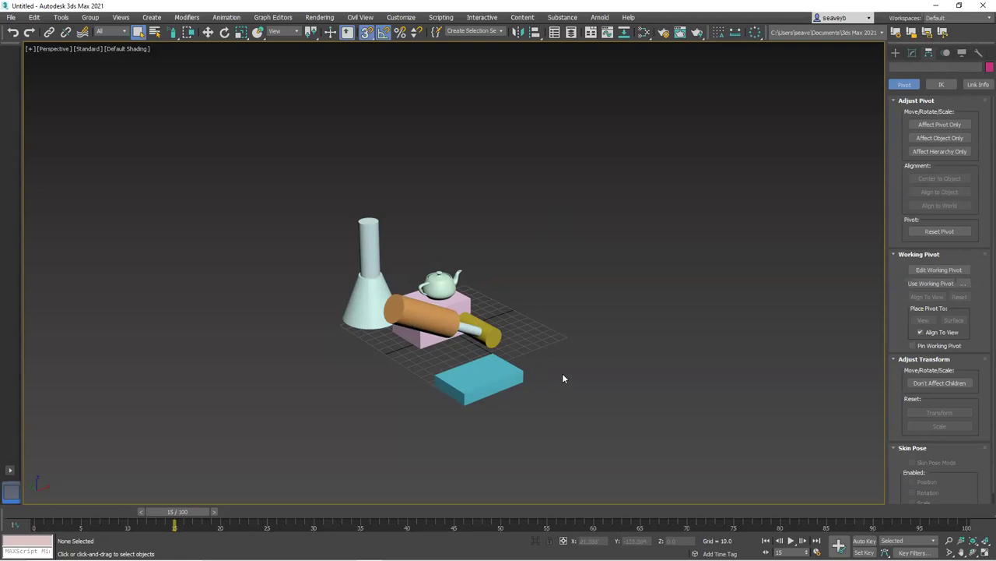
{"action": "left_click", "coordinate": [494, 333]}
{"action": "left_click", "coordinate": [584, 297]}
Set the reference coordinate system to Pick Cylinder001 and use its transform coordinate center
{"action": "left_click", "coordinate": [297, 32]}
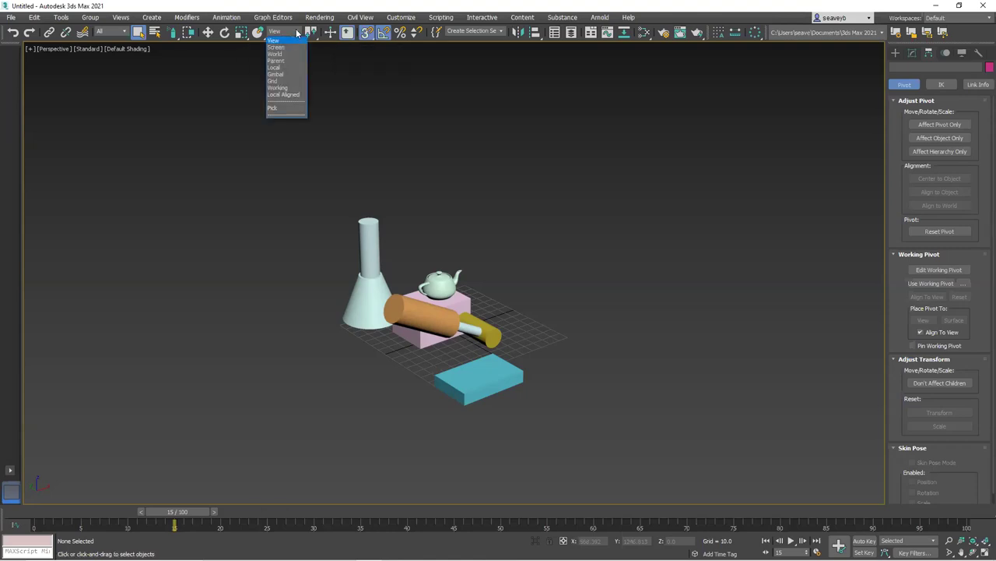
{"action": "left_click", "coordinate": [283, 109]}
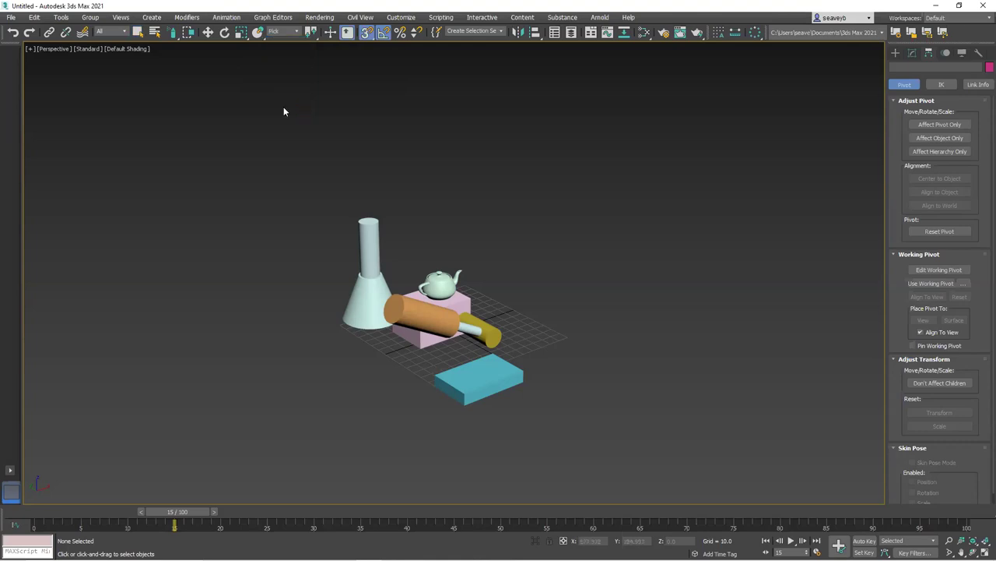
{"action": "left_click", "coordinate": [493, 333]}
{"action": "left_click_drag", "start_coordinate": [312, 37], "coordinate": [312, 82]}
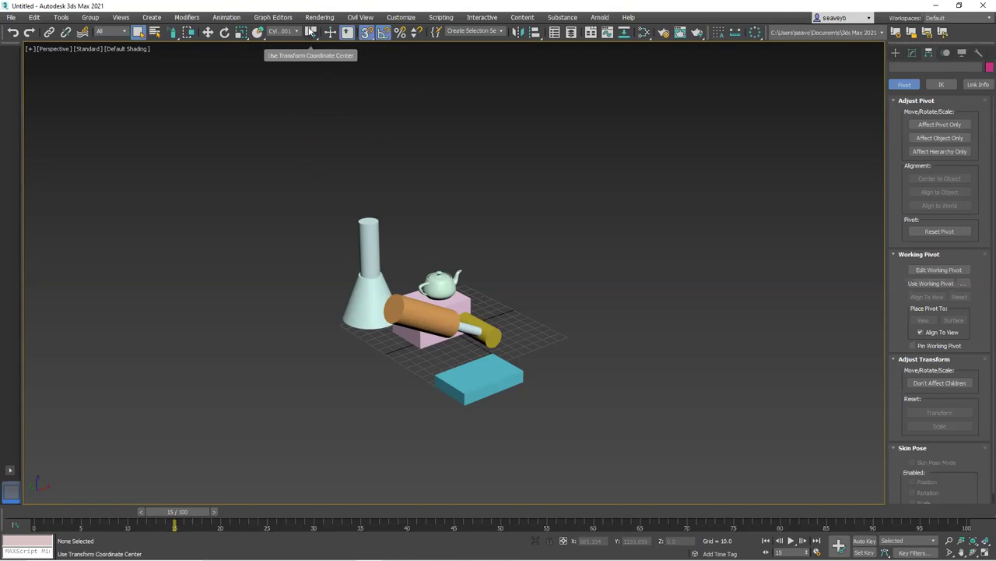
Select Cylinder003 and Cylinder004 as the objects to array
{"action": "left_click", "coordinate": [444, 305]}
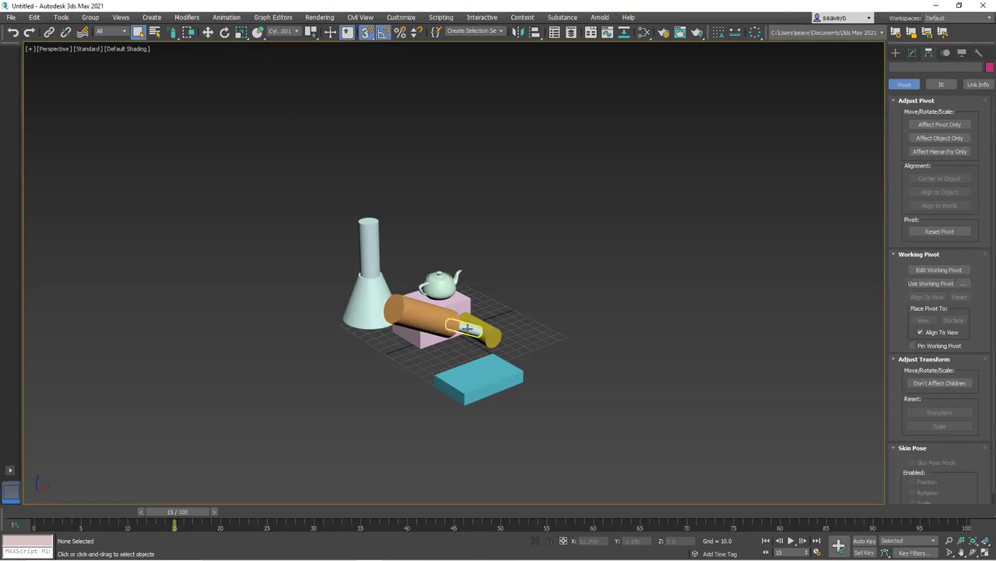
{"action": "left_click", "coordinate": [465, 328]}
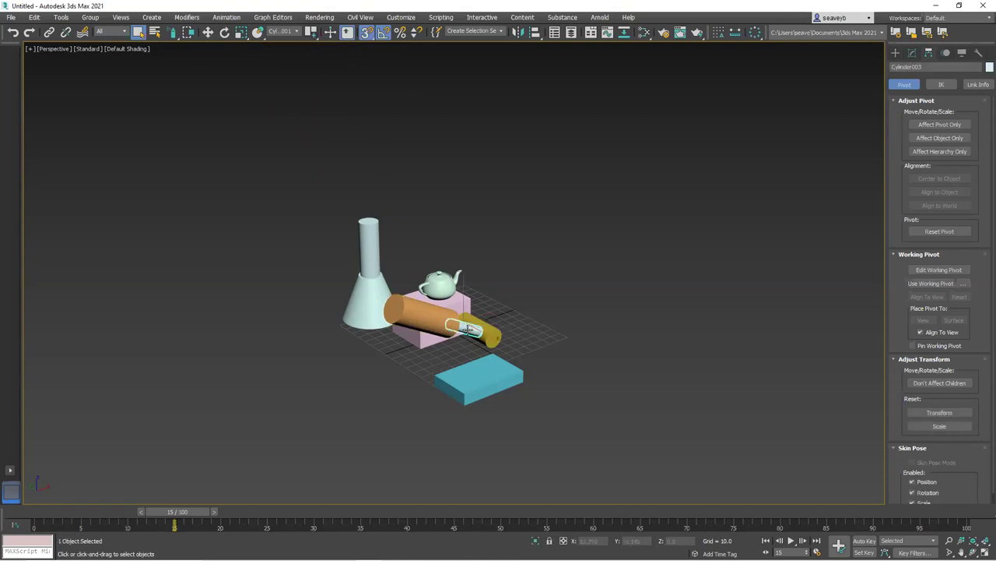
{"action": "left_click", "coordinate": [422, 316], "text": "ctrl"}
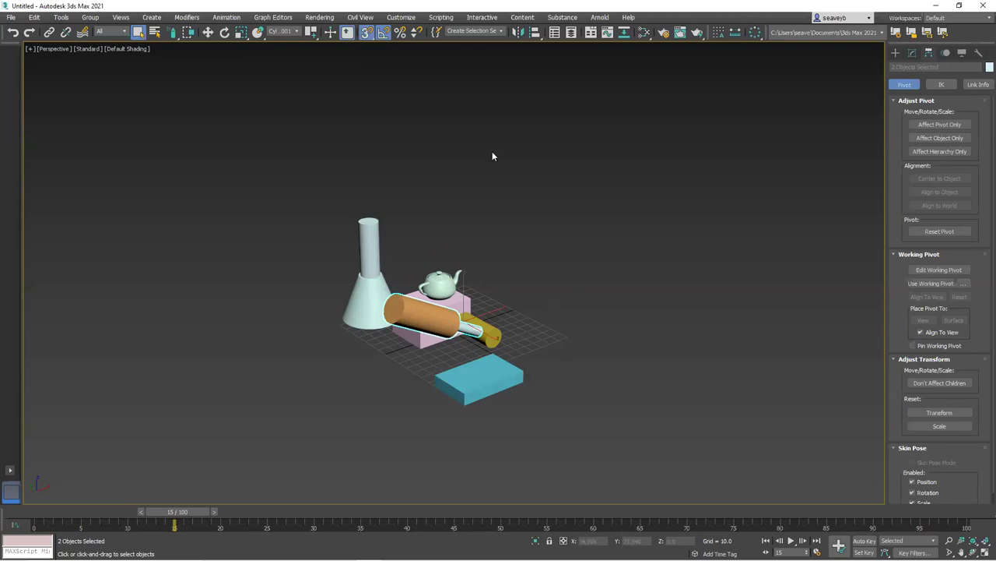
Bring up the Array dialog for the two cylinders, move it aside, and set it to 1D
{"action": "left_click", "coordinate": [755, 33]}
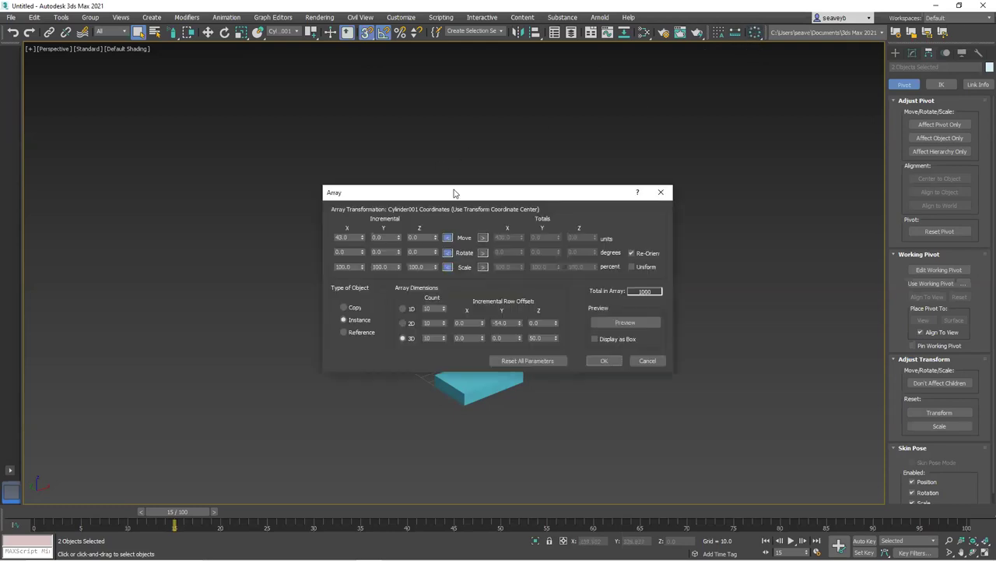
{"action": "left_click_drag", "start_coordinate": [455, 192], "coordinate": [169, 70]}
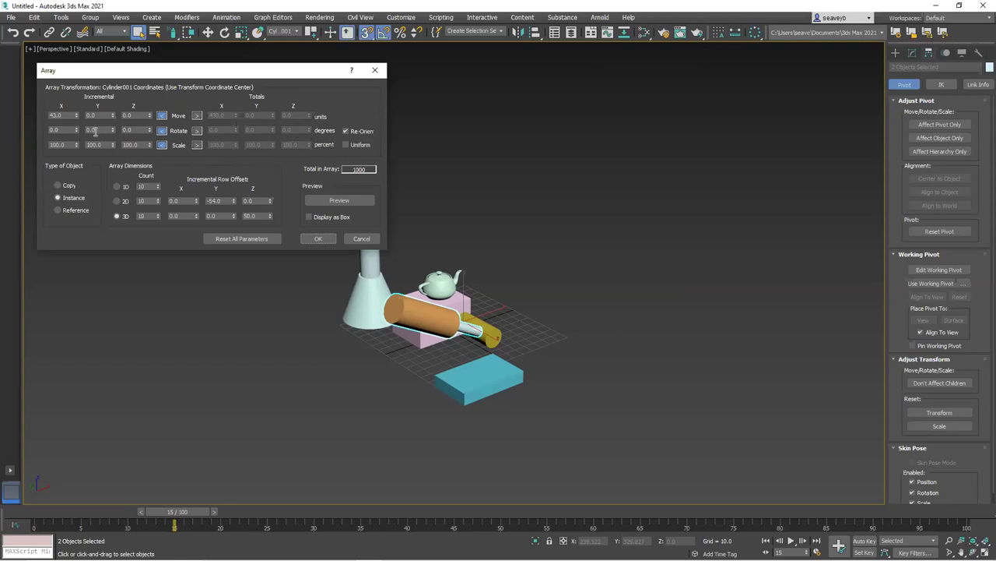
{"action": "left_click", "coordinate": [117, 187]}
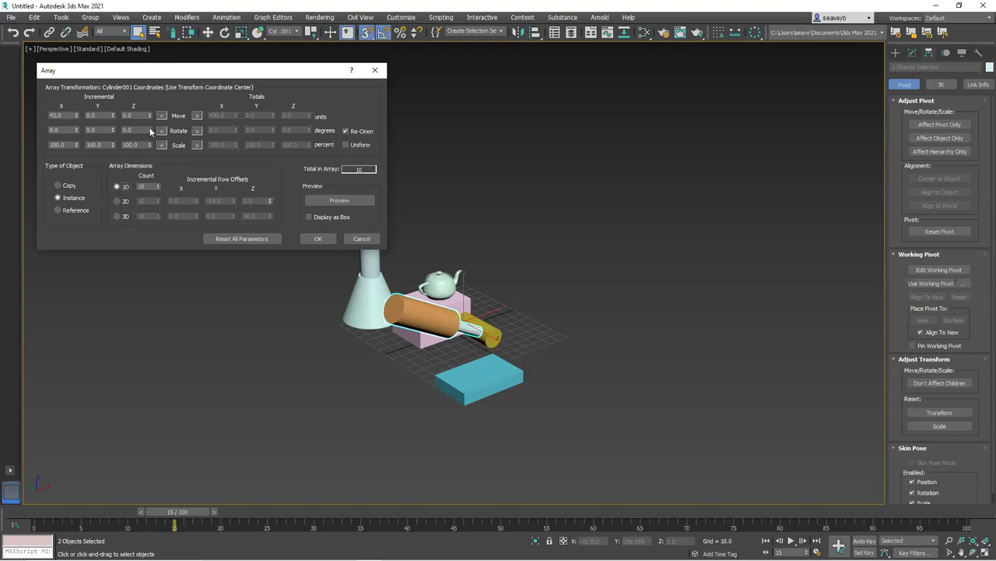
Set the array's X move to 0 and try Z rotation values, previewing the copies
{"action": "mouse_move", "coordinate": [149, 130]}
{"action": "left_mouse_down"}
{"action": "mouse_move", "coordinate": [157, 105]}
{"action": "mouse_move", "coordinate": [159, 129]}
{"action": "left_mouse_up"}
{"action": "left_click", "coordinate": [321, 201]}
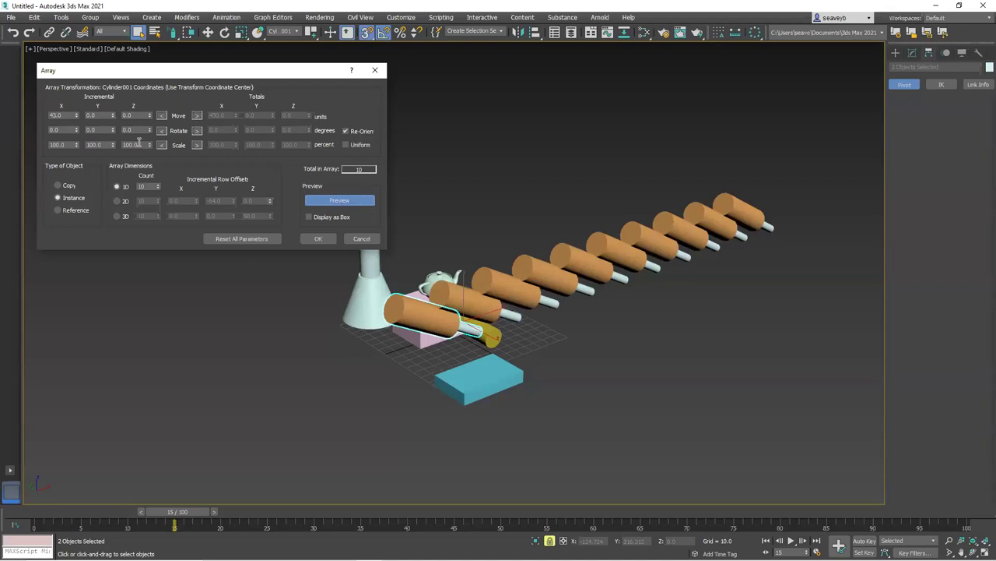
{"action": "right_click", "coordinate": [76, 115]}
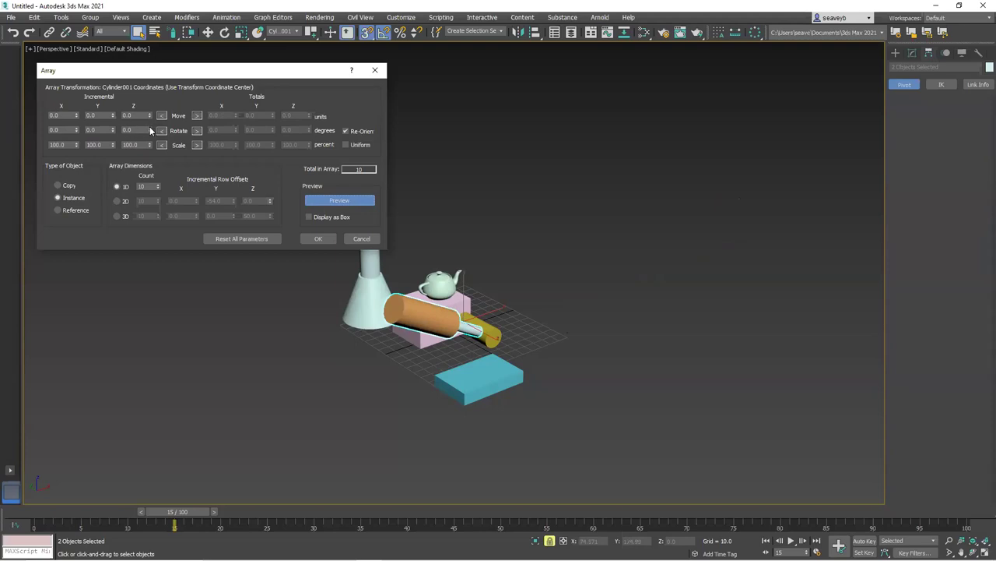
{"action": "left_click_drag", "start_coordinate": [149, 132], "coordinate": [153, 111]}
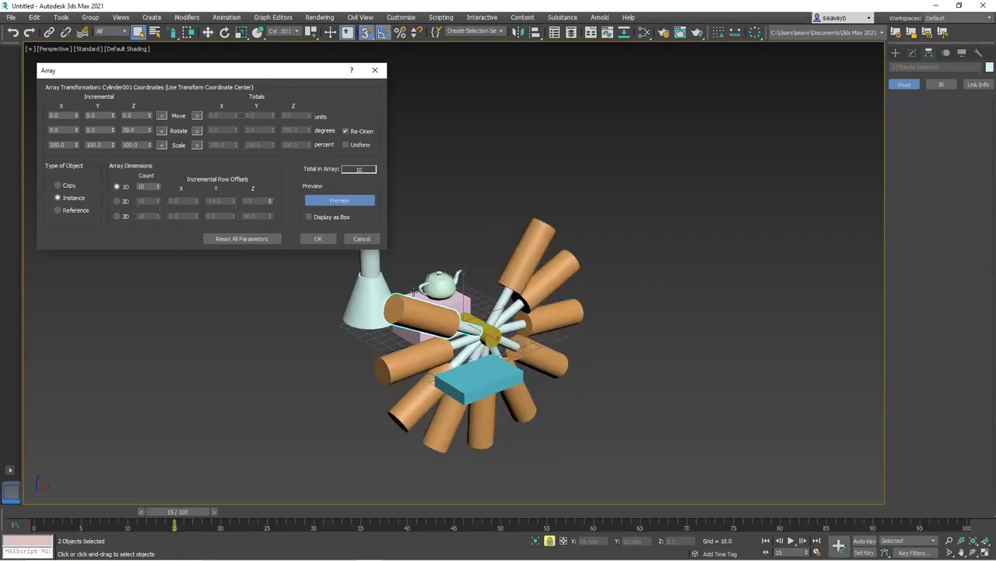
{"action": "double_click", "coordinate": [143, 130]}
{"action": "type", "text": "29"}
{"action": "key", "text": "Return"}
Set the array rotation to 45° around Z with a count of 8 and apply it
{"action": "type", "text": "36"}
{"action": "key", "text": "Return"}
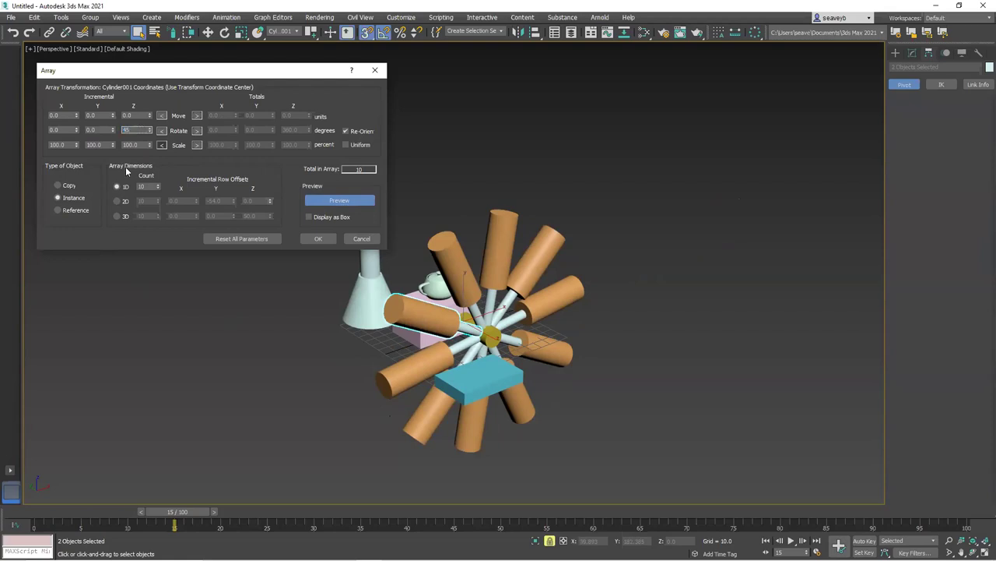
{"action": "double_click", "coordinate": [148, 186]}
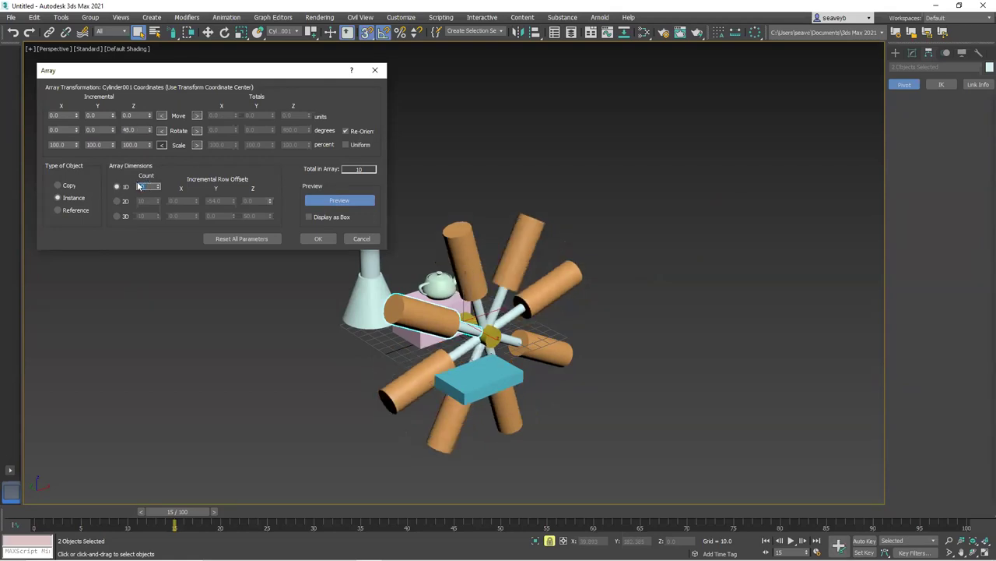
{"action": "type", "text": "8"}
{"action": "key", "text": "Return"}
{"action": "left_click", "coordinate": [319, 238]}
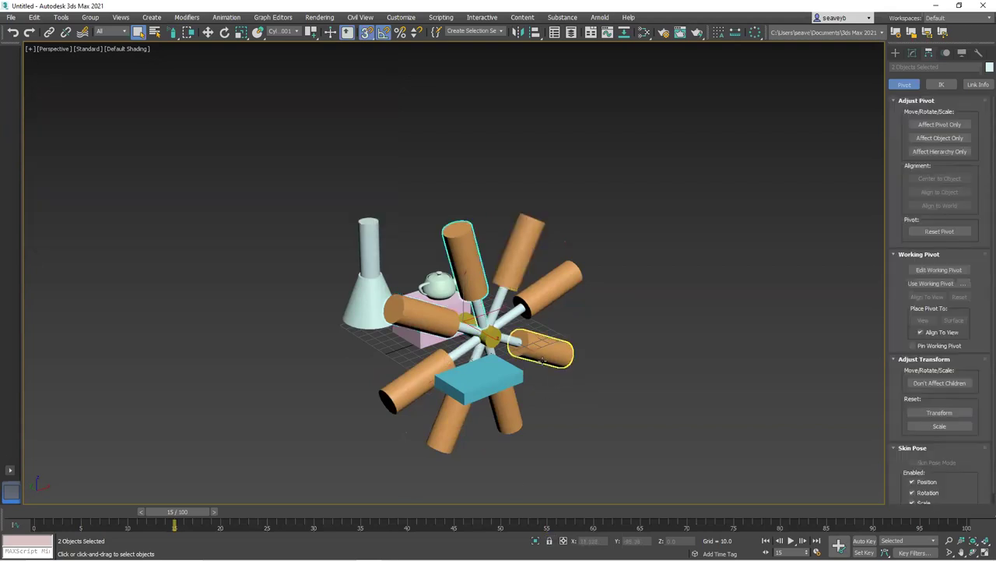
Look through the Snaps Toggle flyout, then undo the eight-arm radial array
{"action": "middle_click_drag", "start_coordinate": [539, 369], "coordinate": [529, 349], "text": "alt"}
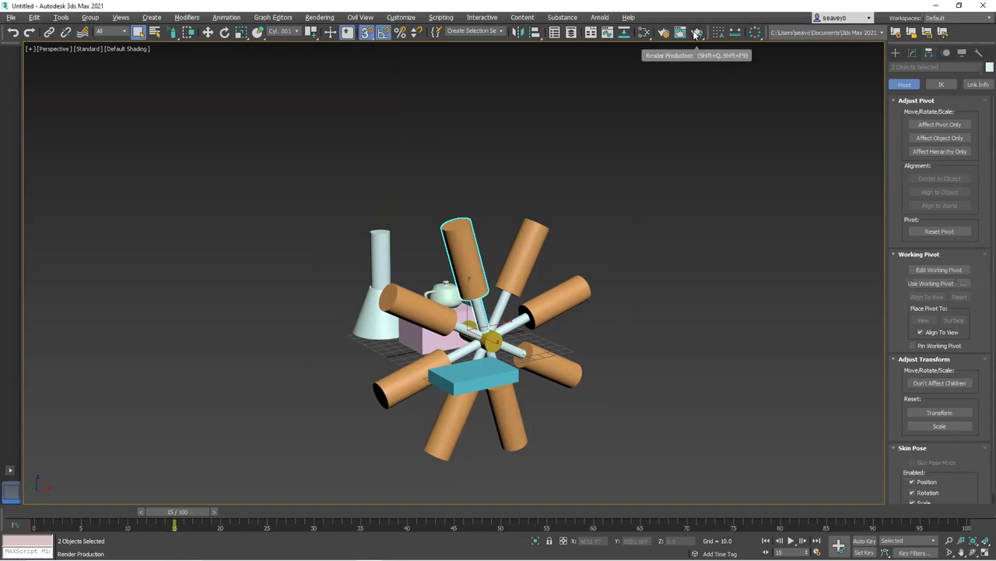
{"action": "left_click", "coordinate": [757, 36]}
{"action": "left_click_drag", "start_coordinate": [757, 36], "coordinate": [755, 66]}
{"action": "left_click_drag", "start_coordinate": [755, 80], "coordinate": [756, 36]}
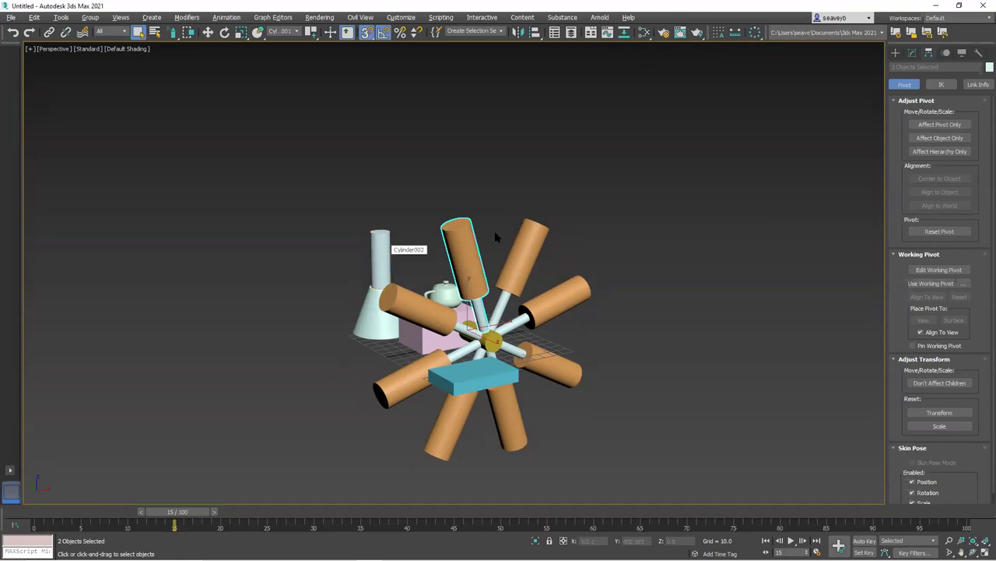
{"action": "key", "text": "ctrl+z"}
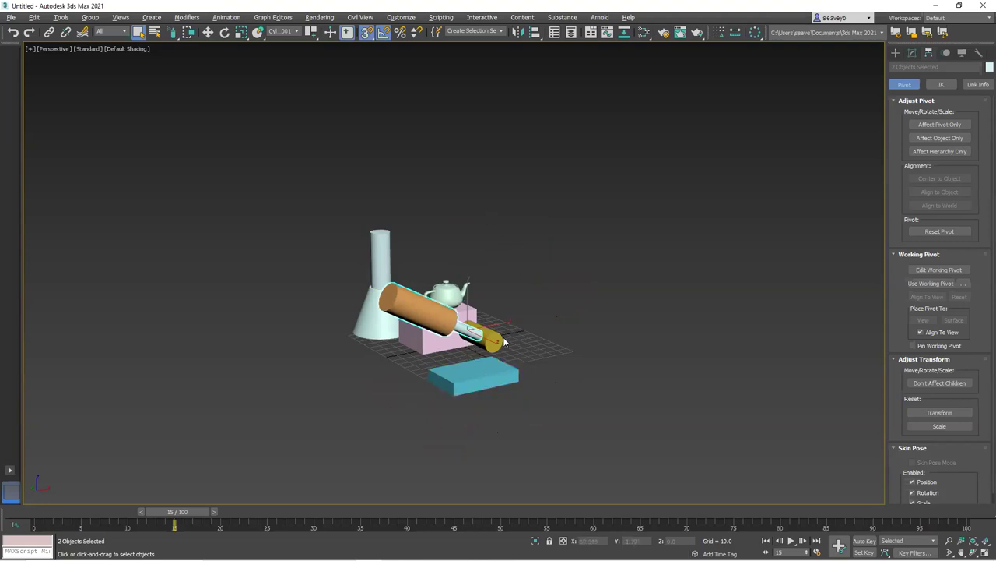
Select the thin rod, try aligning it to the cone, then cancel
{"action": "left_click", "coordinate": [475, 331]}
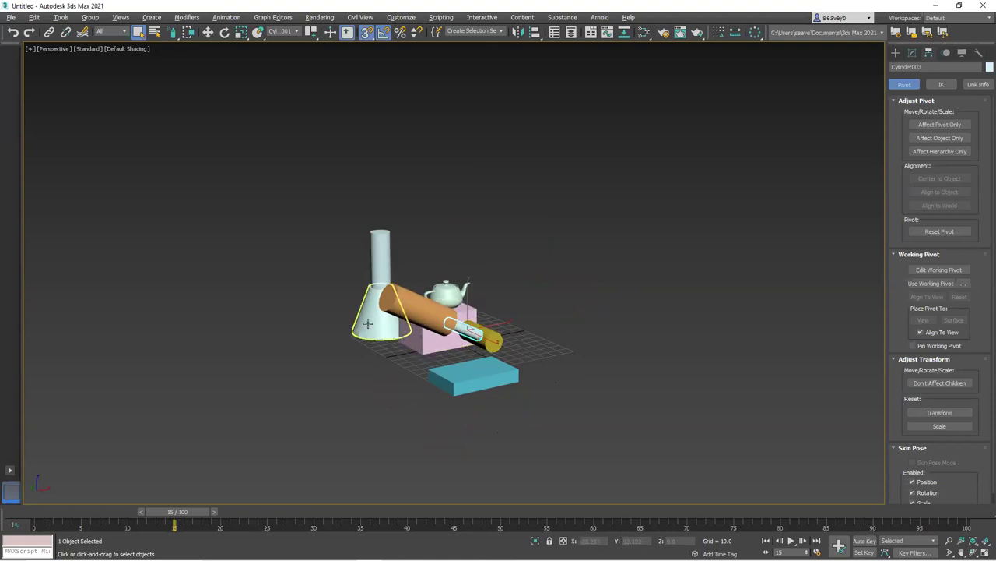
{"action": "left_click", "coordinate": [535, 31]}
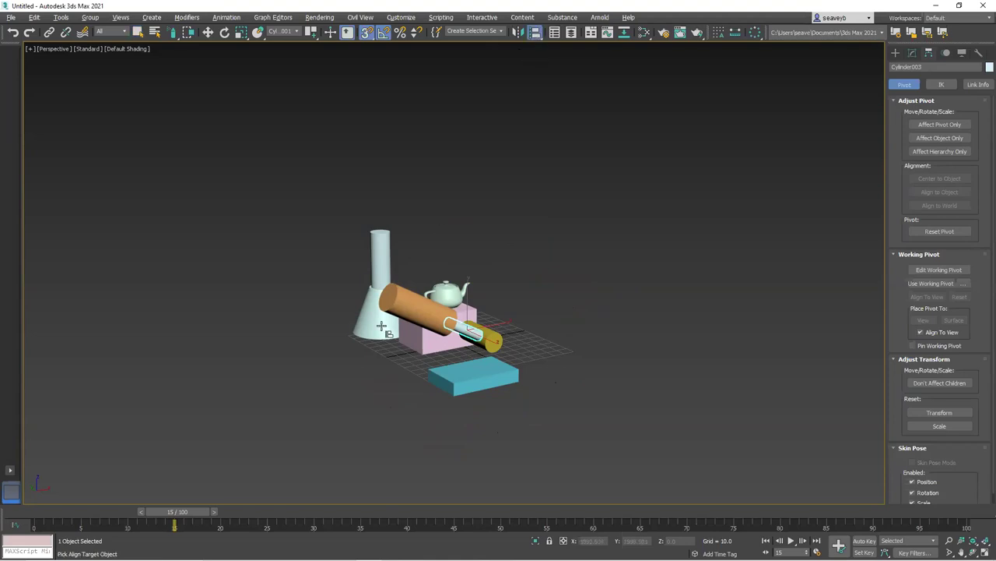
{"action": "left_click", "coordinate": [390, 333]}
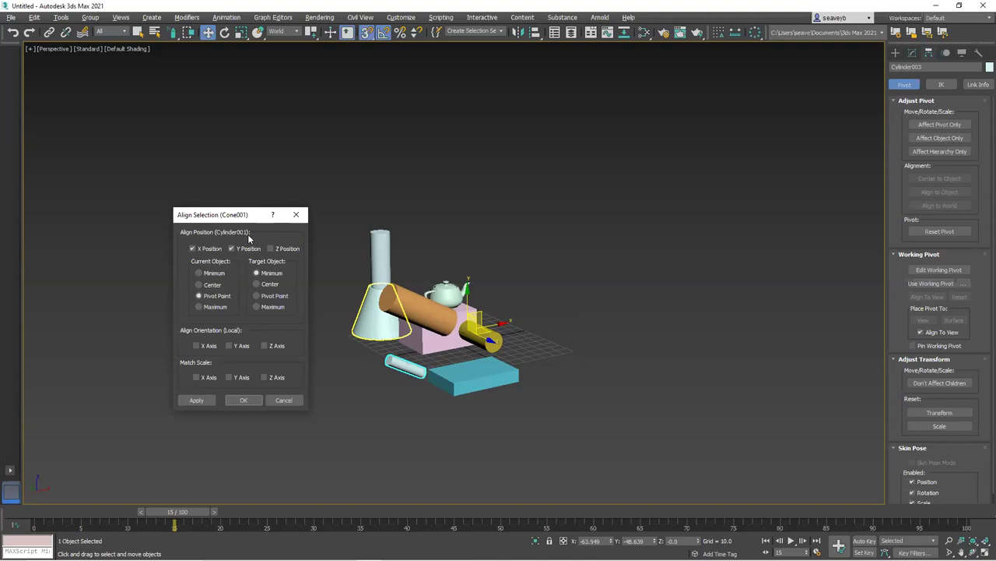
{"action": "left_click", "coordinate": [282, 401]}
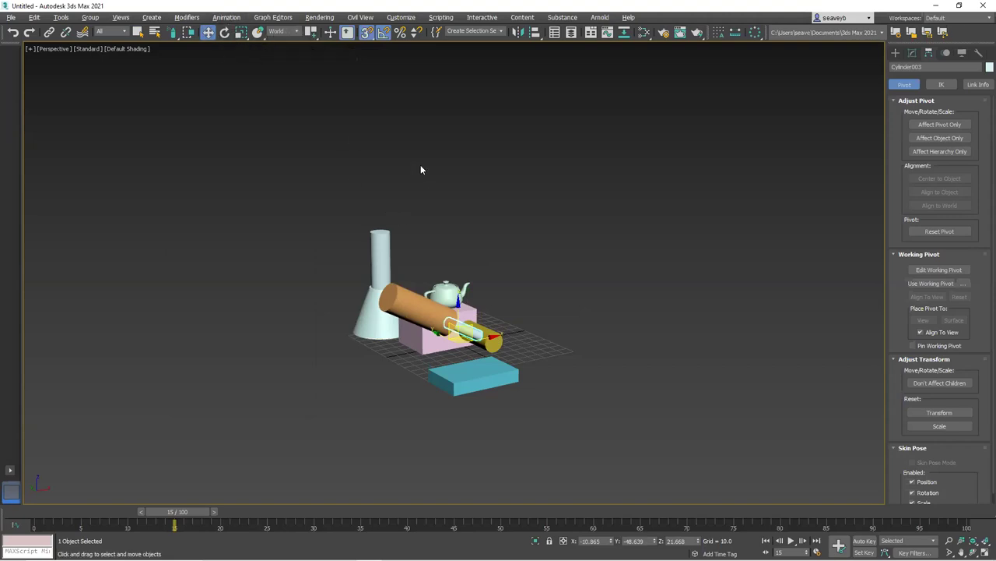
Keep the World reference coordinate system and restart Align on the rod
{"action": "left_click", "coordinate": [284, 31]}
{"action": "left_click", "coordinate": [277, 54]}
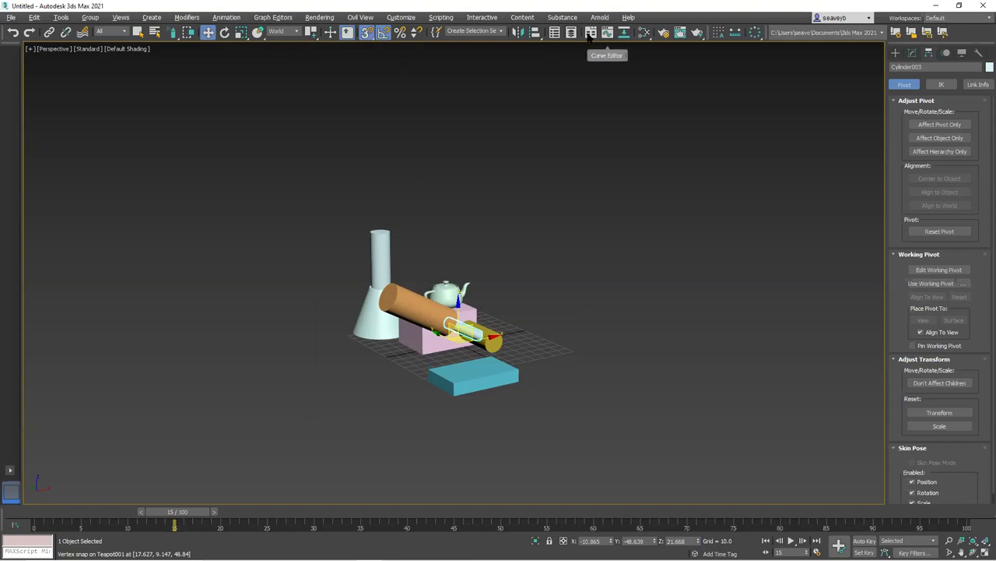
{"action": "left_click", "coordinate": [534, 33]}
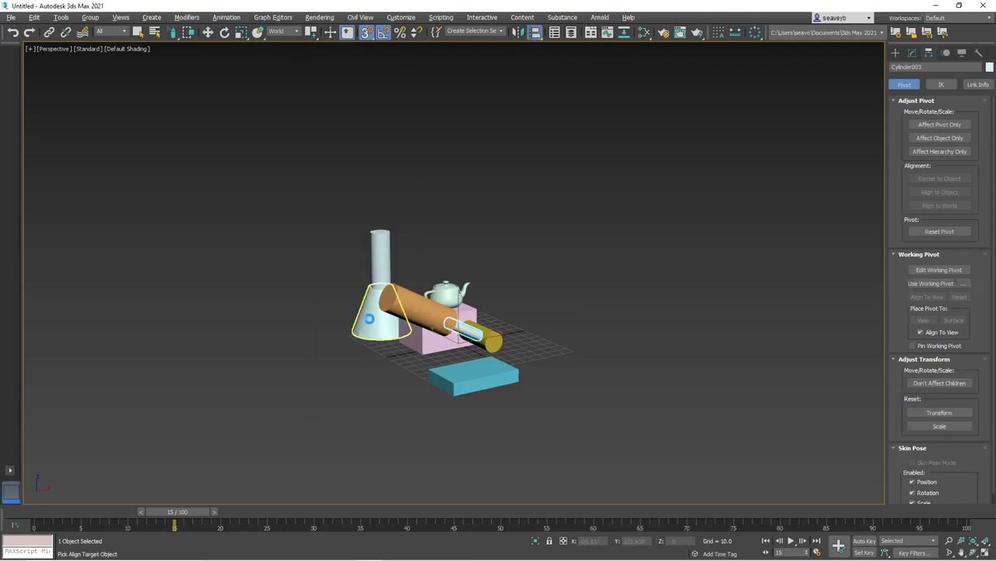
Align the rod to the cone's pivot in X, Y and Z, matching X-axis orientation
{"action": "left_click", "coordinate": [369, 319]}
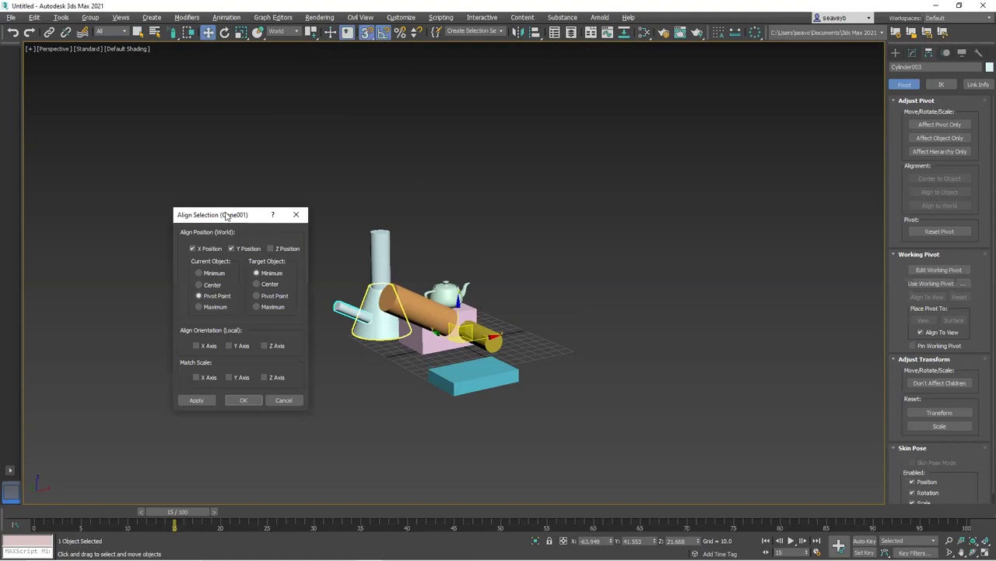
{"action": "left_click_drag", "start_coordinate": [226, 216], "coordinate": [245, 105]}
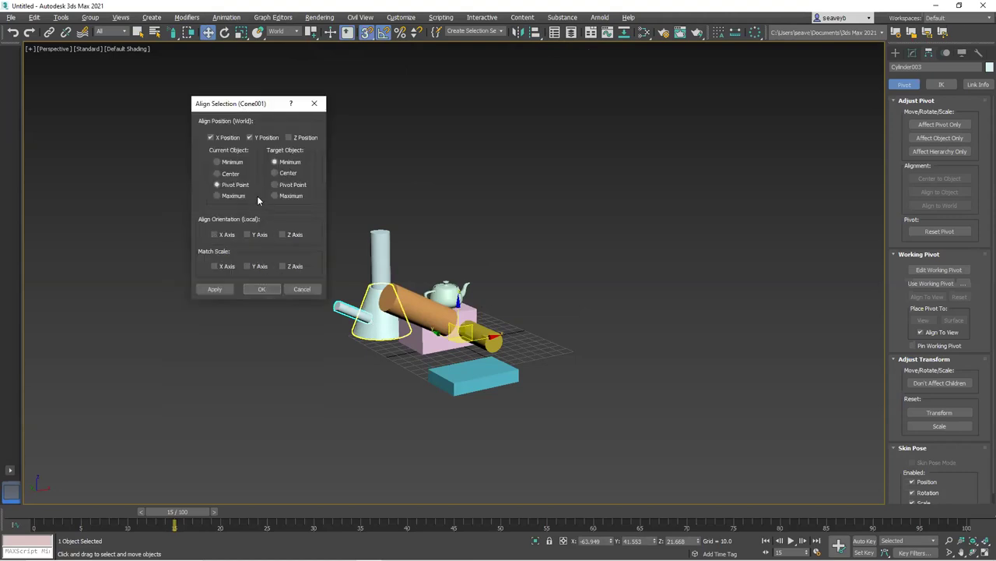
{"action": "left_click", "coordinate": [289, 138]}
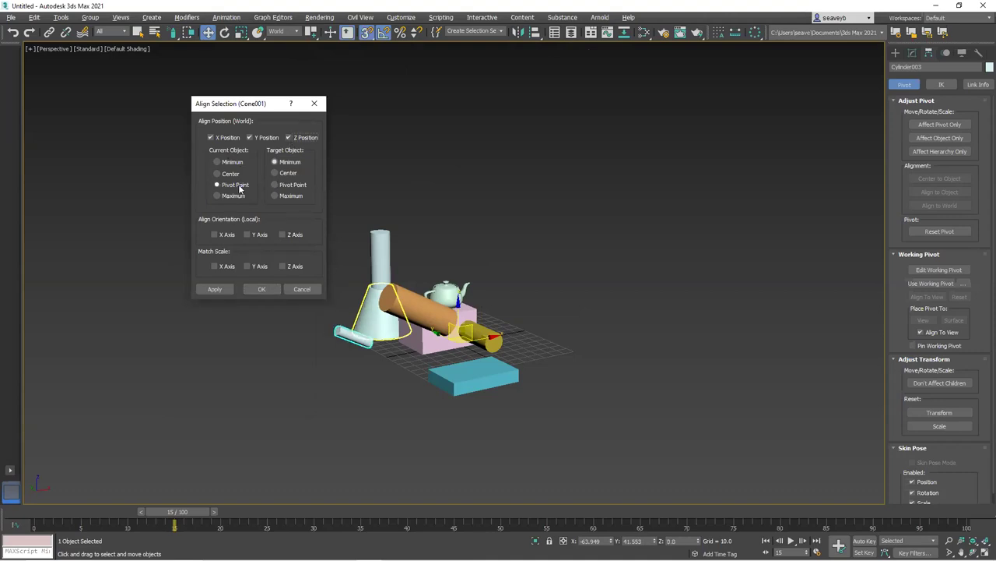
{"action": "left_click", "coordinate": [274, 185]}
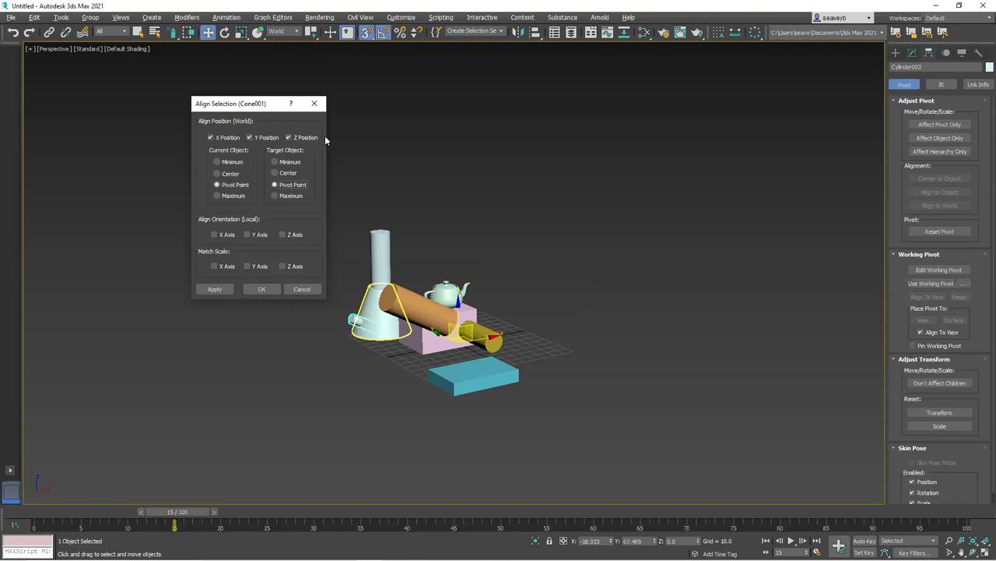
{"action": "left_click", "coordinate": [214, 236]}
{"action": "left_click", "coordinate": [261, 290]}
{"action": "middle_click_drag", "start_coordinate": [424, 366], "coordinate": [447, 360], "text": "alt"}
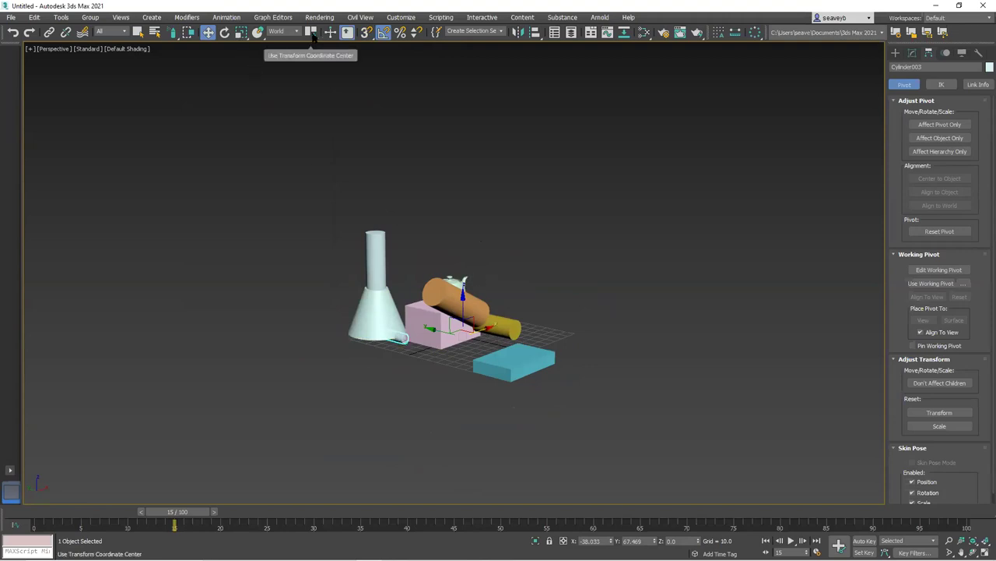
Align the rod onto the cone's base with the Align flyout and delete the pink box
{"action": "left_click_drag", "start_coordinate": [313, 36], "coordinate": [310, 49]}
{"action": "left_click", "coordinate": [376, 303]}
{"action": "left_click_drag", "start_coordinate": [376, 303], "coordinate": [370, 326]}
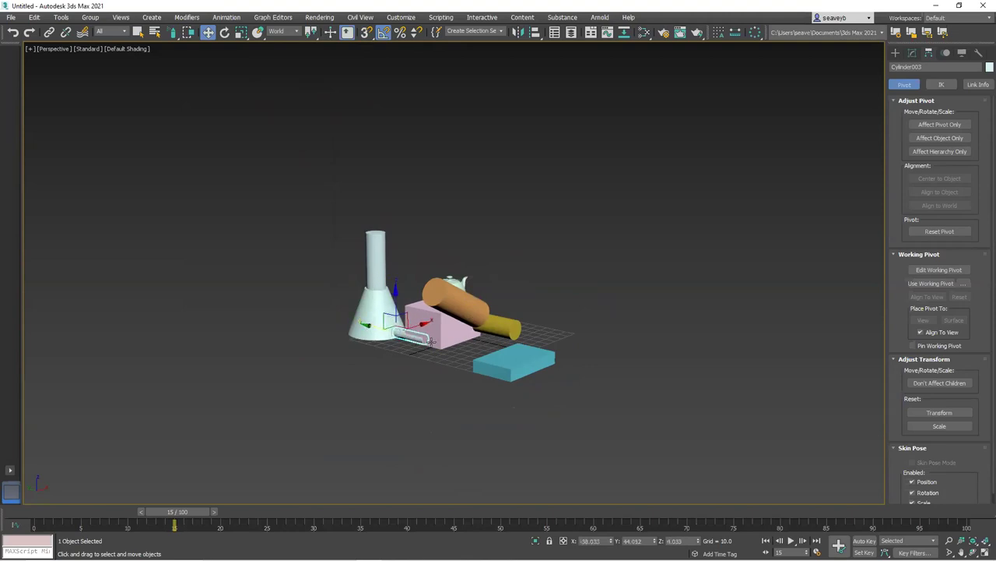
{"action": "left_click", "coordinate": [459, 332]}
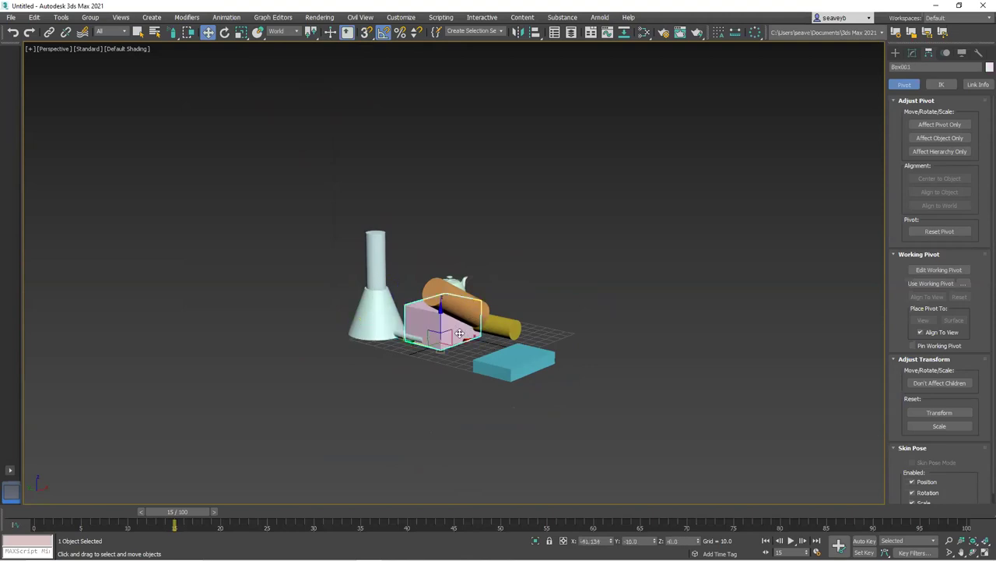
{"action": "key", "text": "Delete"}
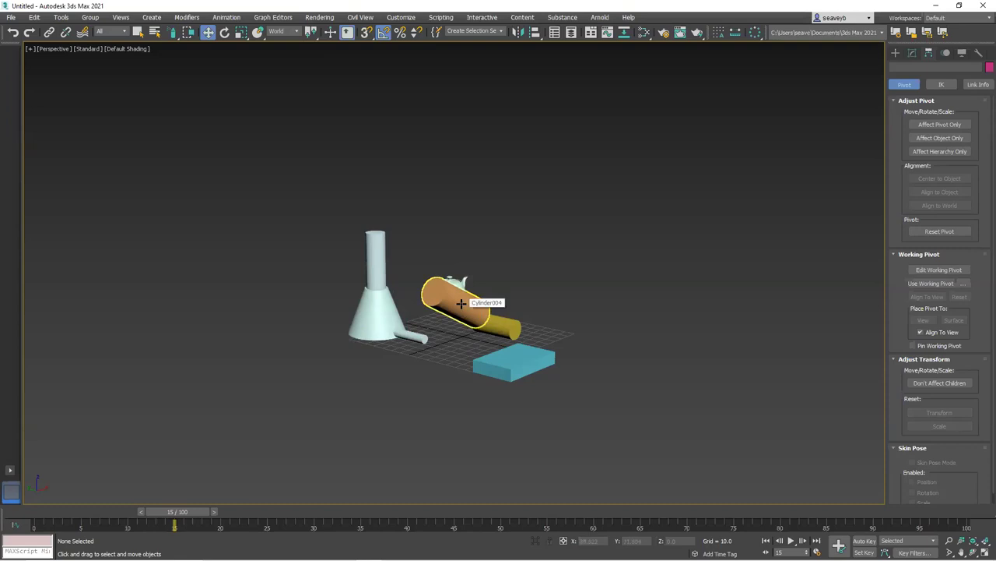
Raise the thin rod Cylinder003's height to about 67, then select the blue box
{"action": "left_click", "coordinate": [420, 336]}
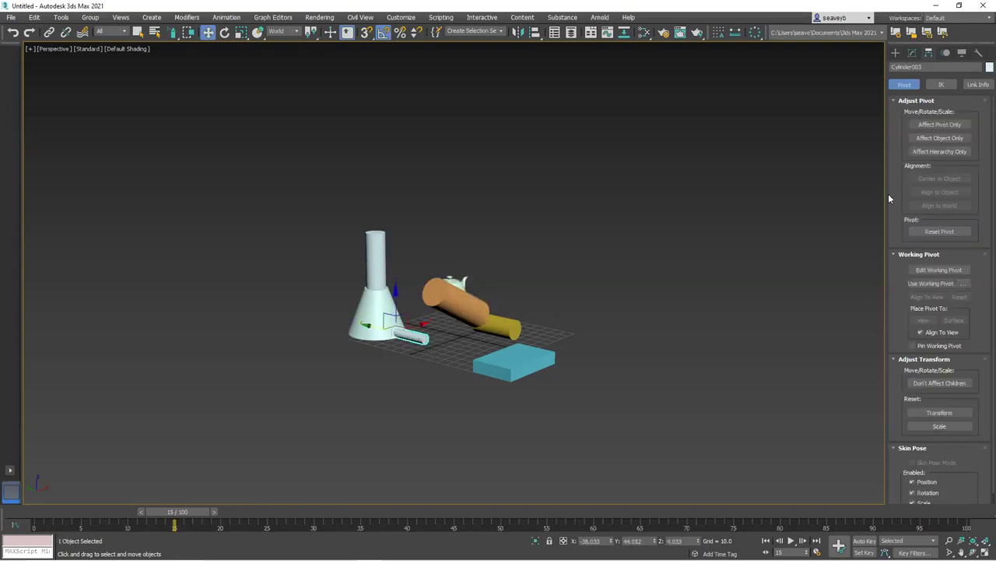
{"action": "left_click", "coordinate": [911, 53]}
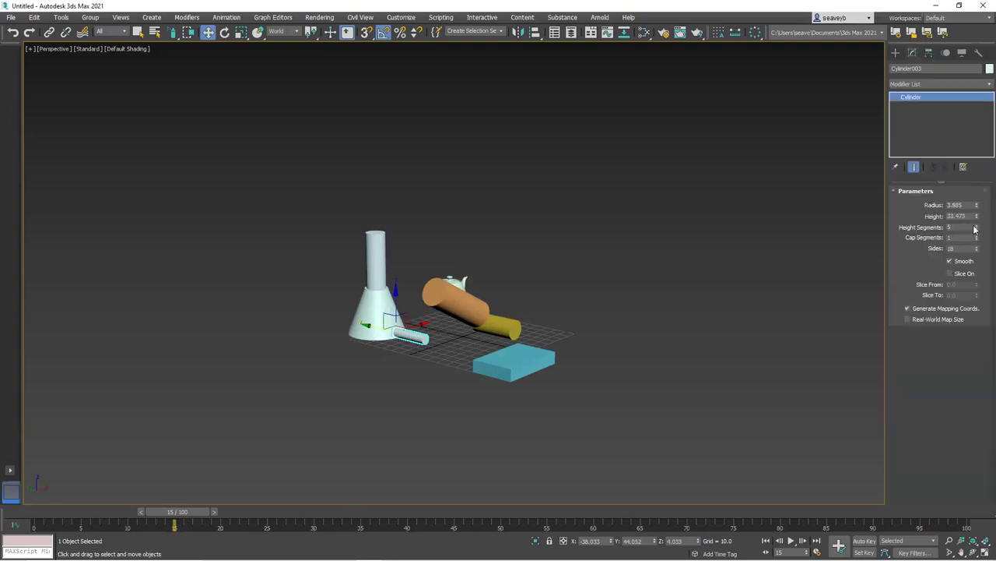
{"action": "left_click_drag", "start_coordinate": [977, 217], "coordinate": [981, 171]}
{"action": "left_click", "coordinate": [525, 360]}
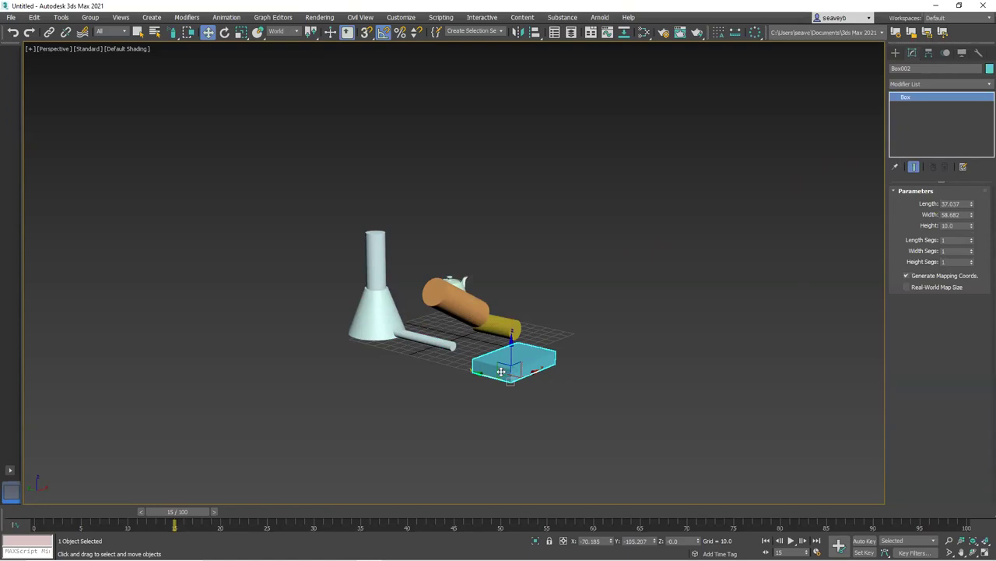
Stretch the blue box's length to 133.334 and slide it sideways along Y
{"action": "middle_click_drag", "start_coordinate": [501, 371], "coordinate": [563, 373], "text": "alt"}
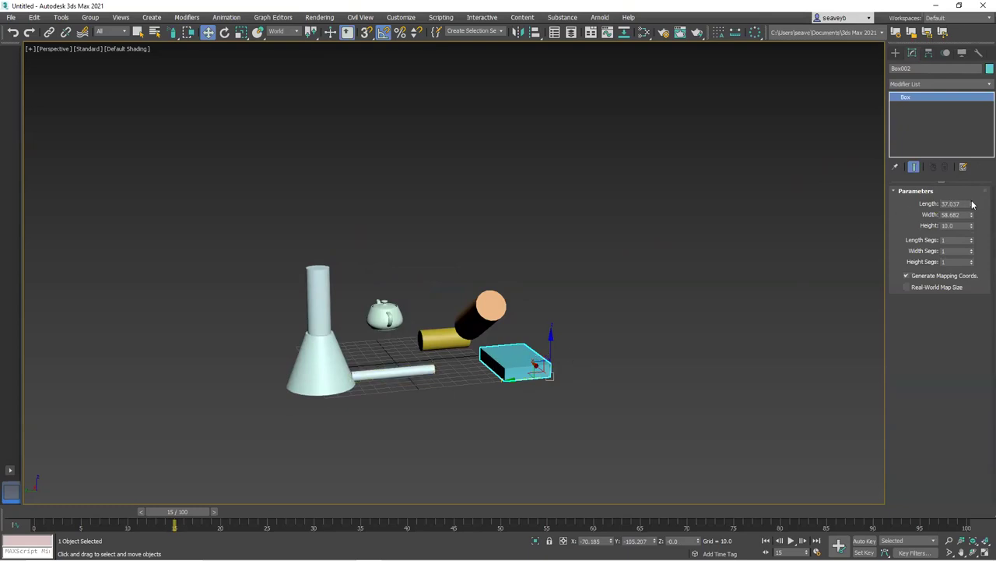
{"action": "left_click_drag", "start_coordinate": [973, 205], "coordinate": [17, 73]}
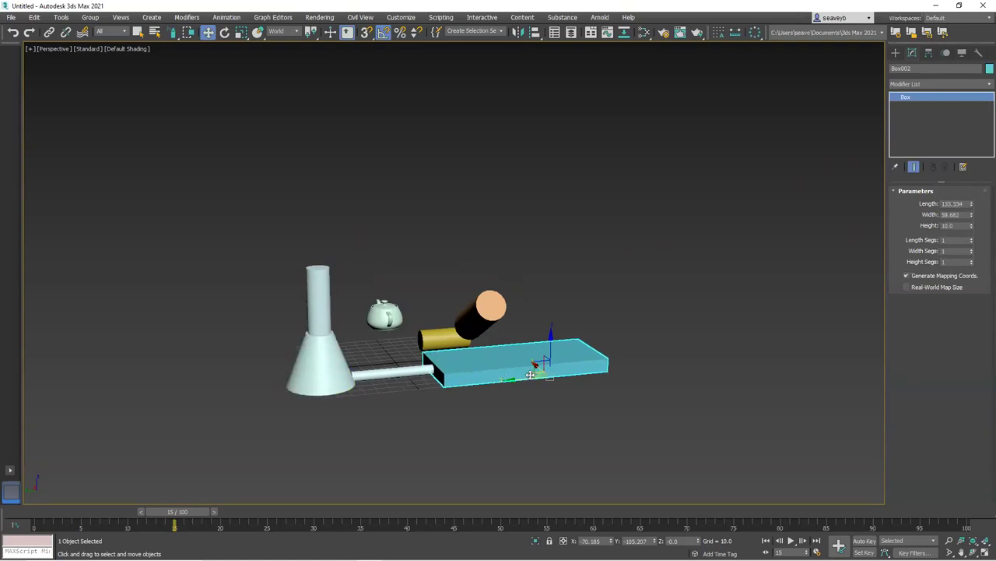
{"action": "left_click_drag", "start_coordinate": [519, 380], "coordinate": [553, 373]}
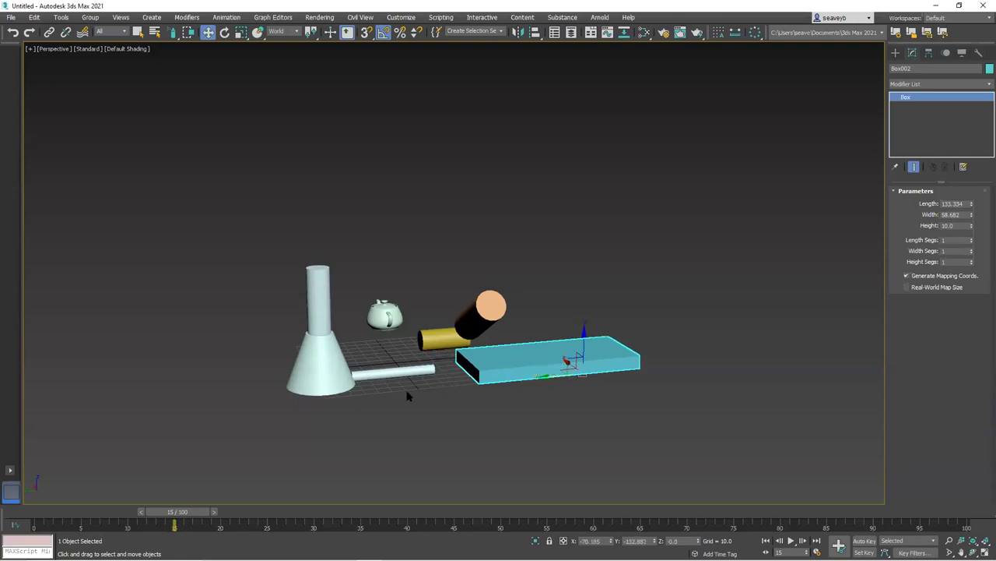
Enable snaps and switch snap types from Vertex to Midpoint, Center Face and Face
{"action": "key", "text": "s"}
{"action": "right_click", "coordinate": [366, 31]}
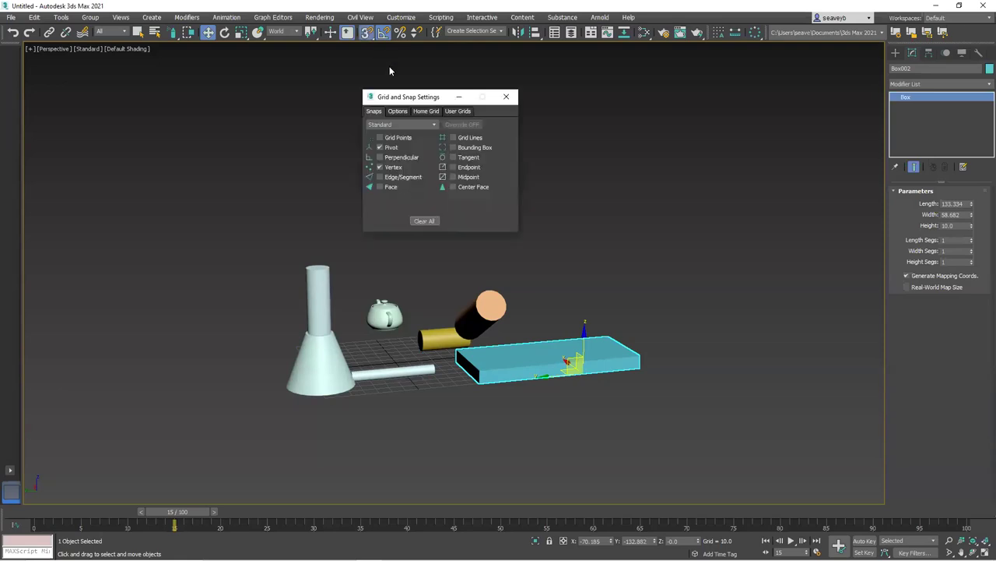
{"action": "left_click_drag", "start_coordinate": [421, 99], "coordinate": [257, 69]}
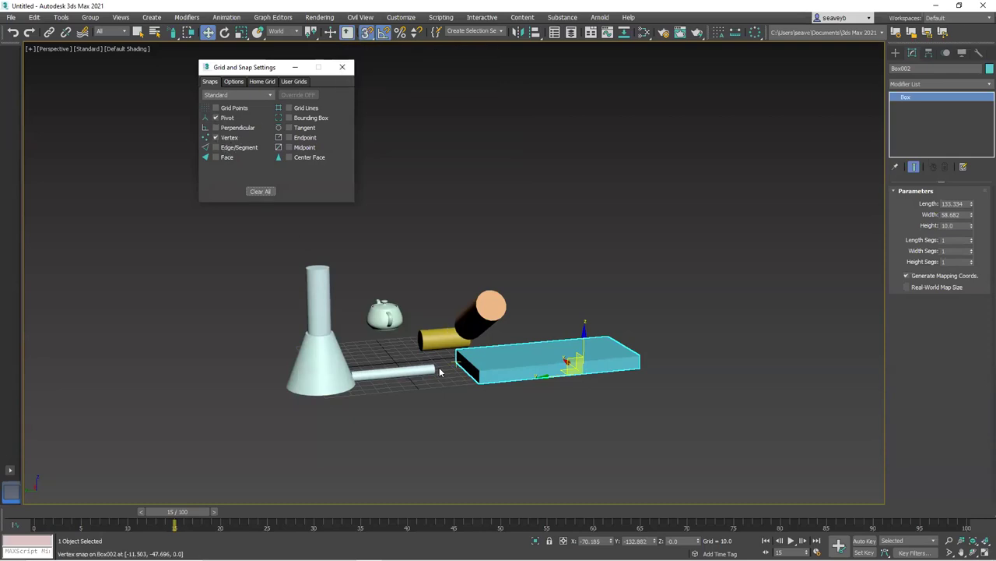
{"action": "left_click", "coordinate": [216, 137]}
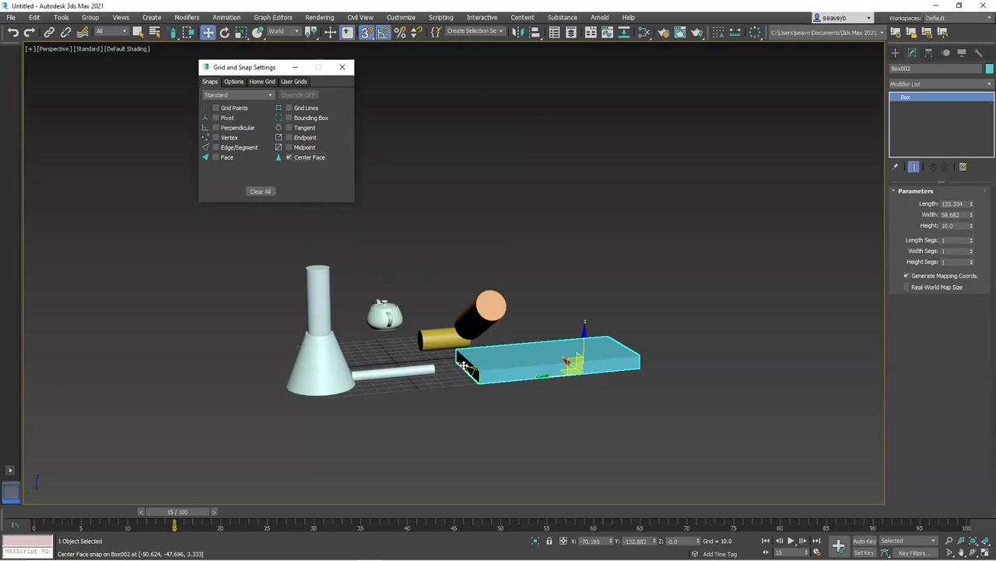
{"action": "scroll", "coordinate": [462, 363], "scroll_direction": "up", "scroll_amount": 4}
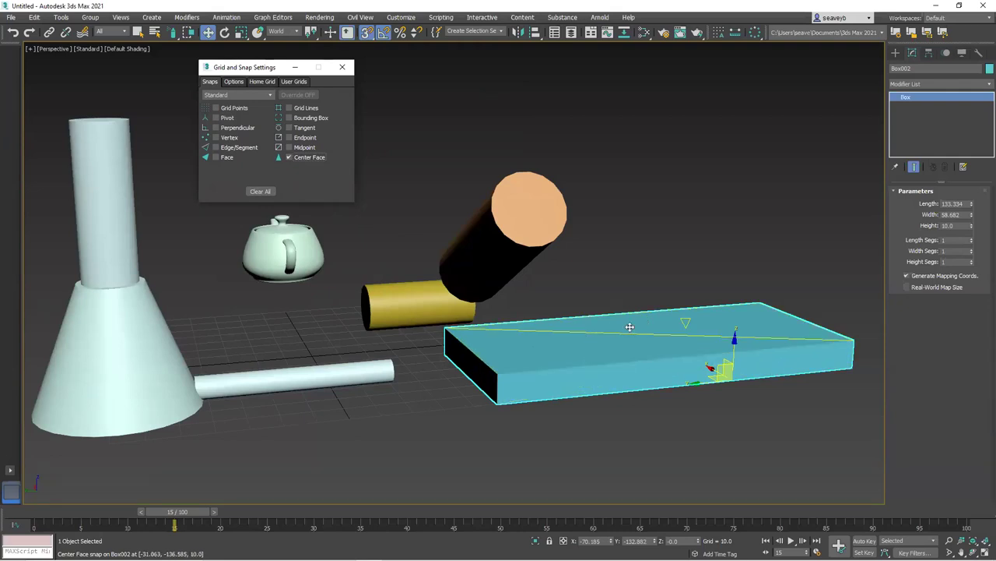
{"action": "left_click", "coordinate": [289, 157]}
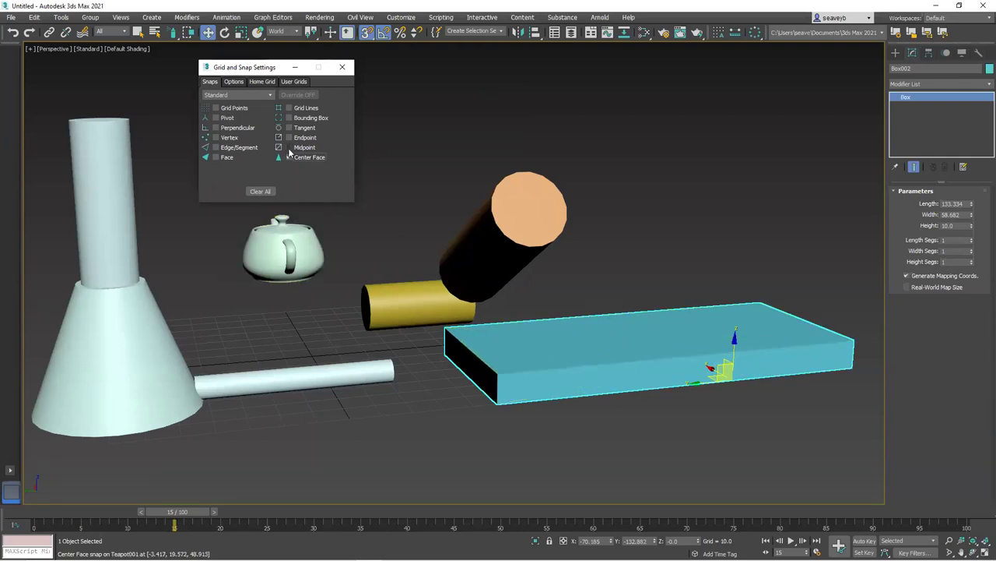
{"action": "left_click", "coordinate": [289, 148]}
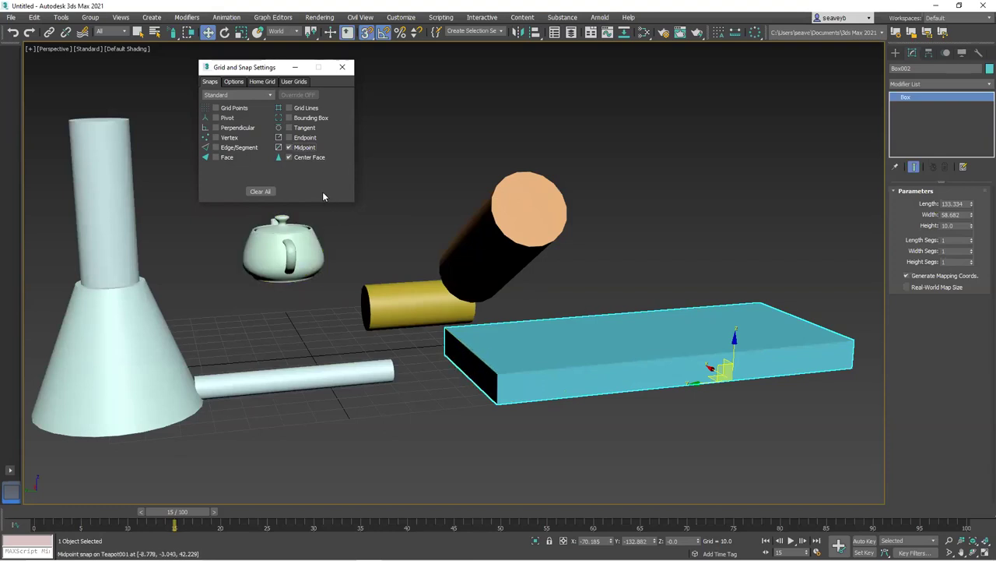
{"action": "left_click", "coordinate": [215, 157]}
{"action": "left_click", "coordinate": [342, 69]}
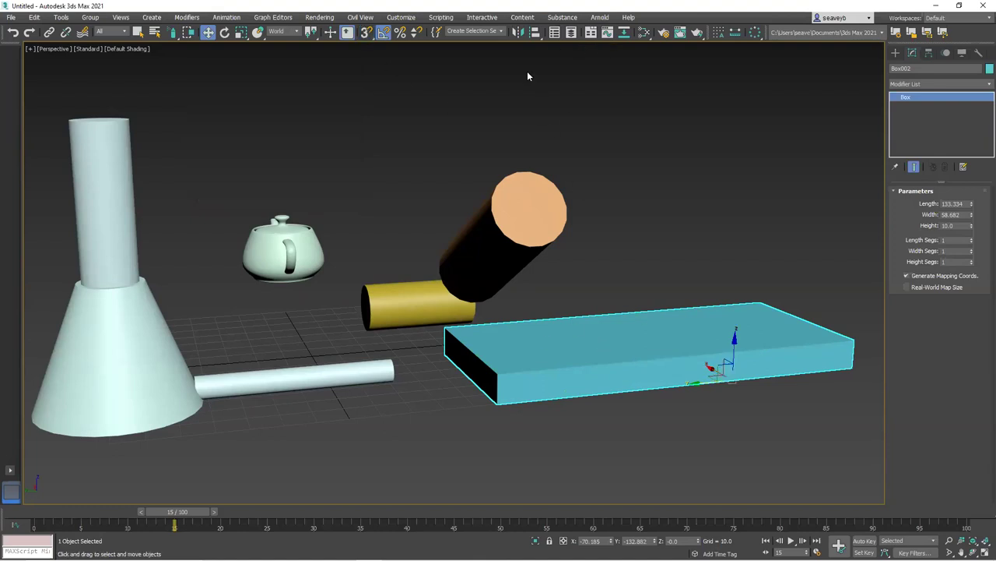
Align the blue box's centre to the white rod's centre
{"action": "left_click", "coordinate": [534, 32]}
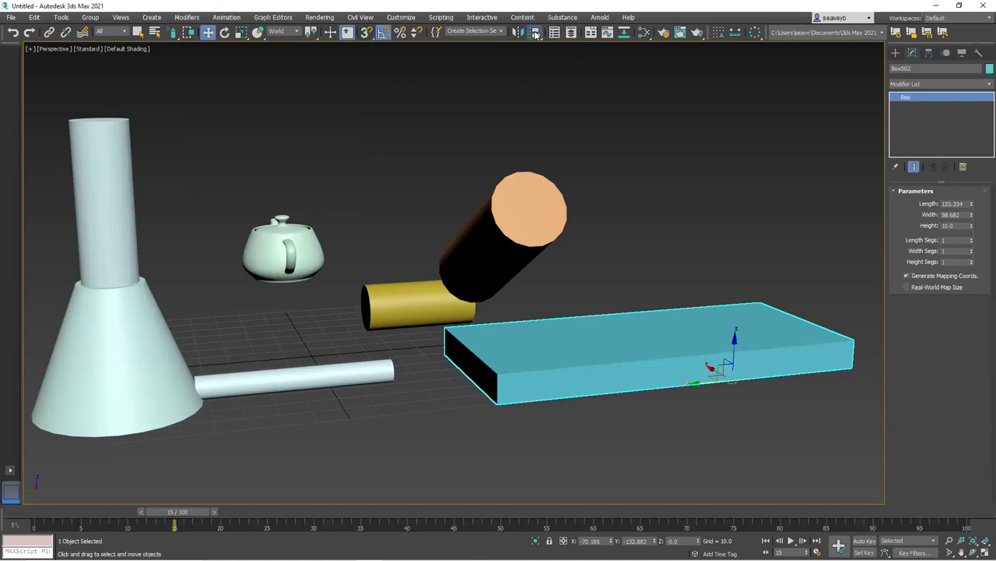
{"action": "left_click", "coordinate": [357, 372]}
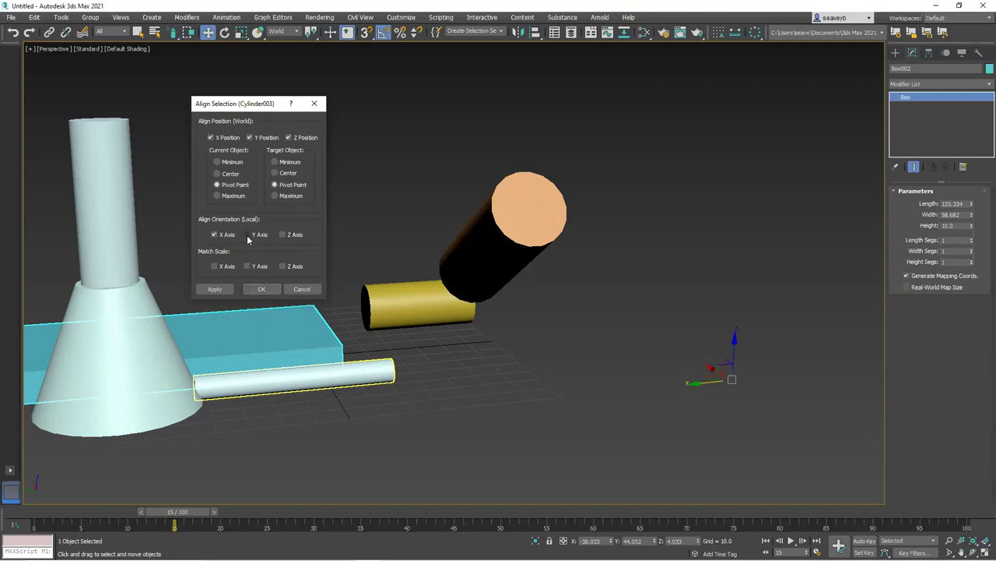
{"action": "left_click", "coordinate": [218, 174]}
{"action": "left_click", "coordinate": [275, 173]}
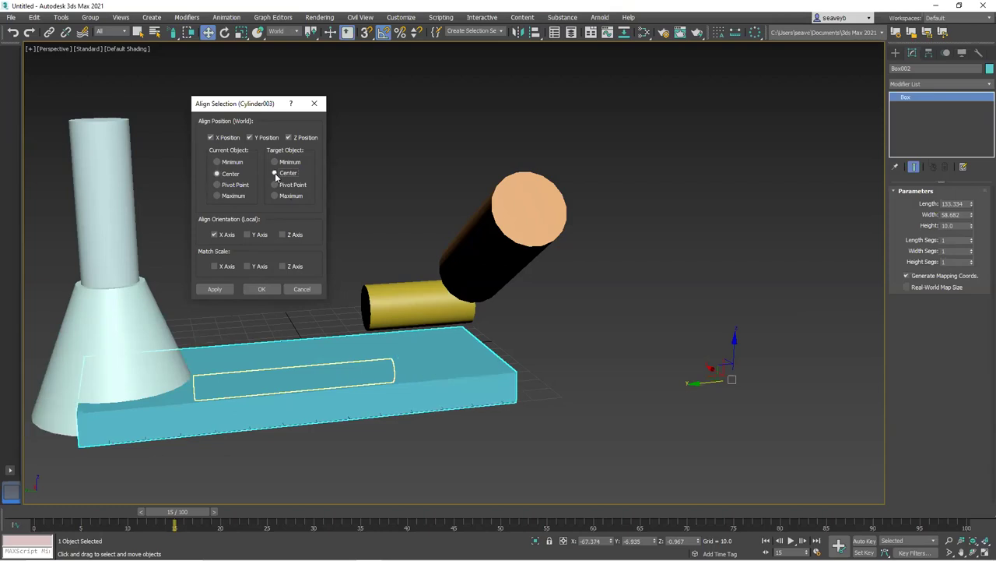
{"action": "left_click", "coordinate": [215, 289]}
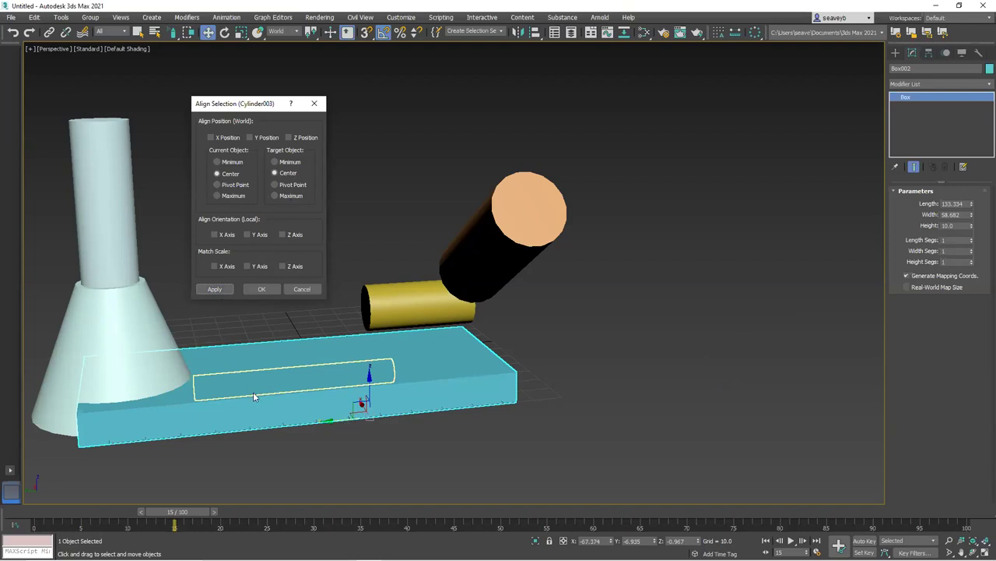
Align the box along Y only, its Maximum to the rod's Minimum
{"action": "left_click", "coordinate": [217, 162]}
{"action": "left_click", "coordinate": [250, 137]}
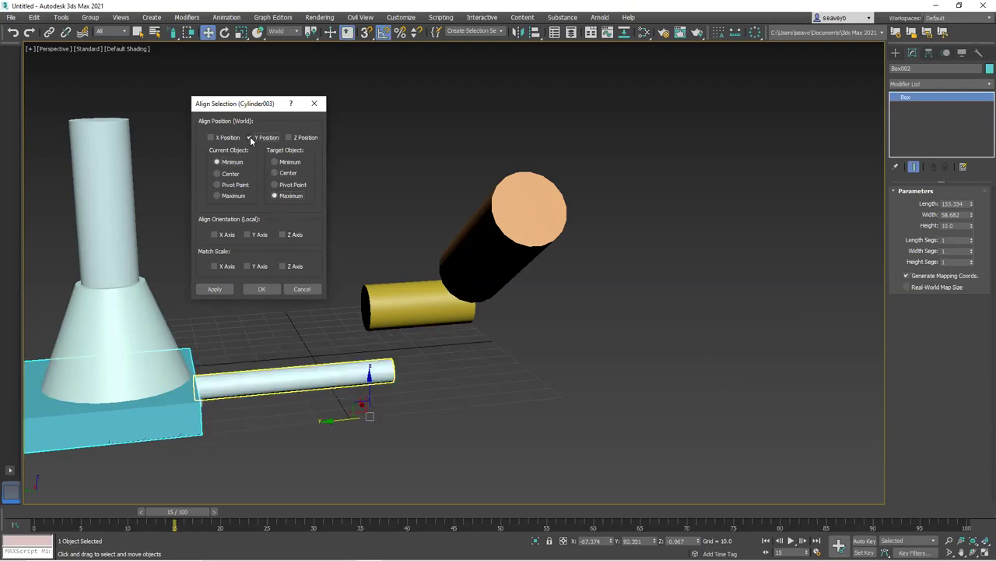
{"action": "left_click", "coordinate": [217, 195]}
{"action": "left_click", "coordinate": [274, 162]}
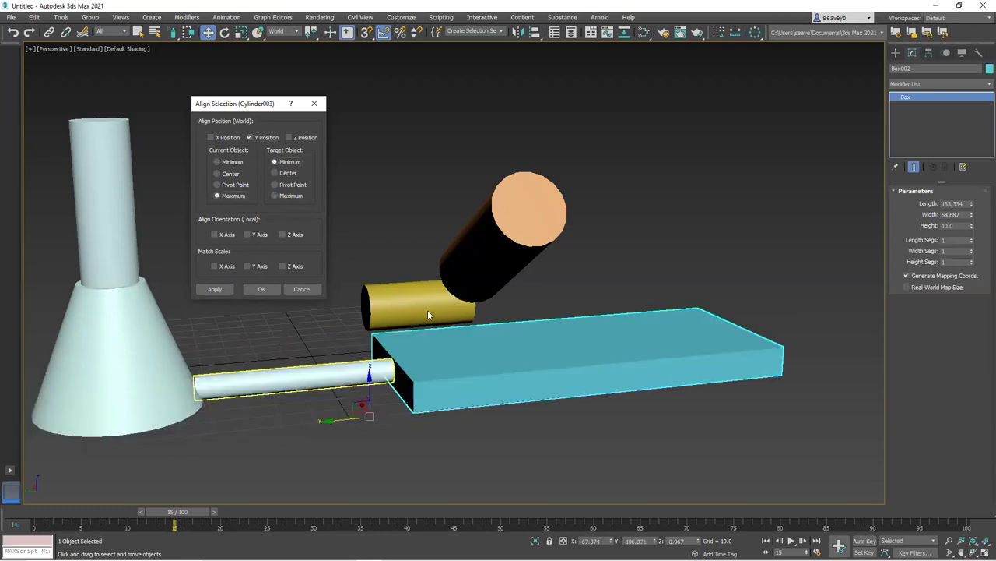
{"action": "left_click", "coordinate": [261, 290]}
{"action": "middle_click_drag", "start_coordinate": [457, 411], "coordinate": [484, 408], "text": "alt"}
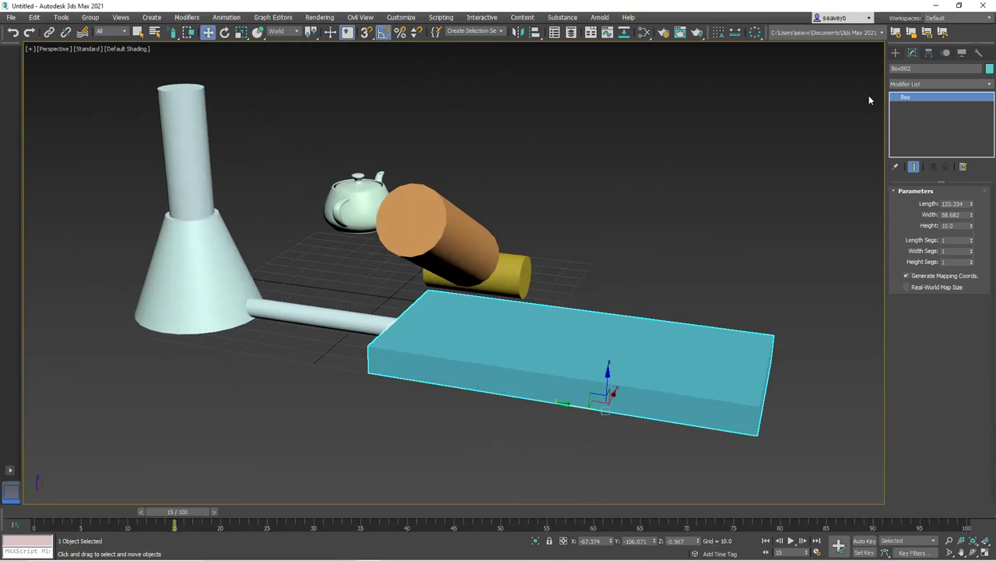
Add a Twist modifier to the box with Y twist axis and a 45° angle
{"action": "left_click", "coordinate": [977, 84]}
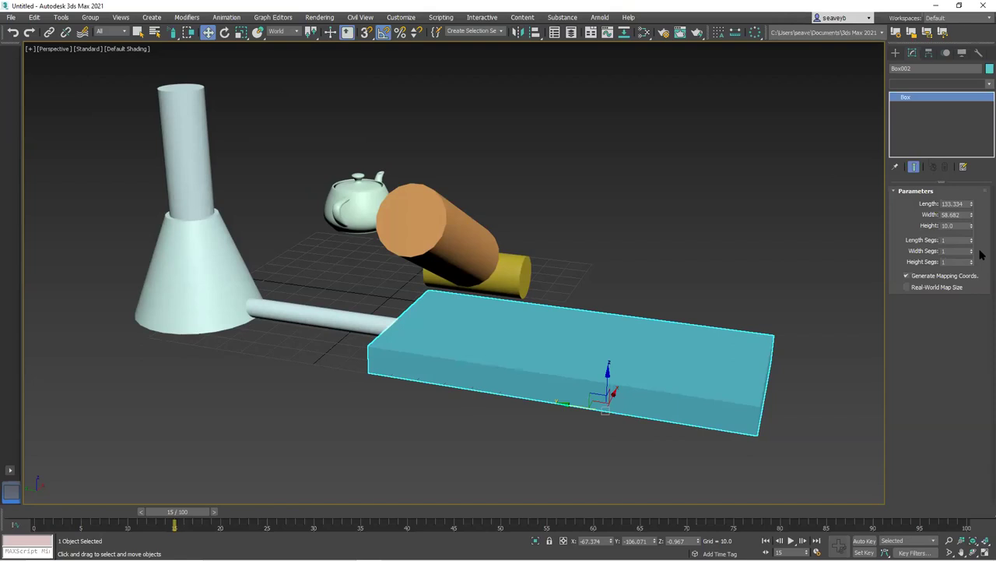
{"action": "scroll", "coordinate": [981, 357], "scroll_direction": "down", "scroll_amount": 5}
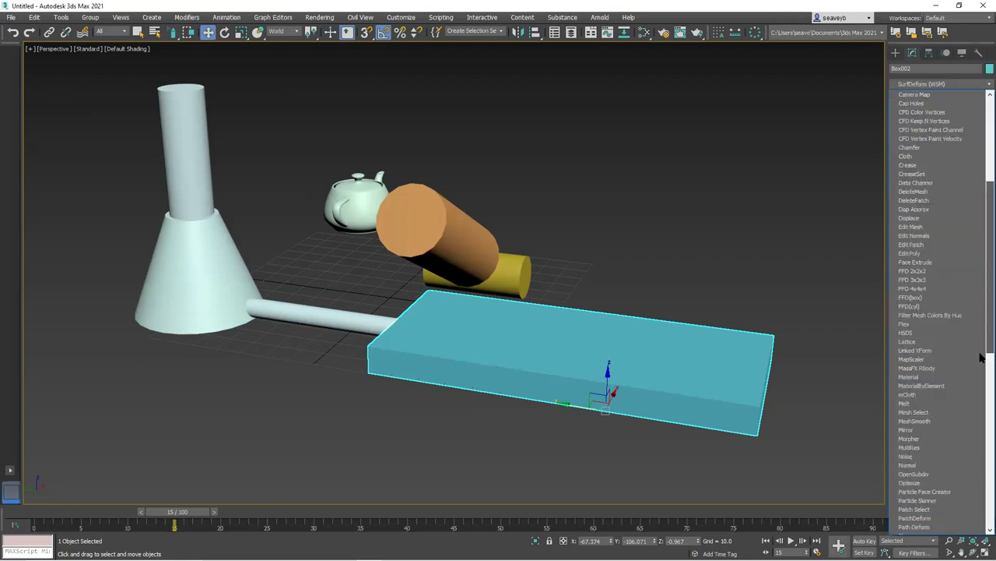
{"action": "left_click_drag", "start_coordinate": [981, 356], "coordinate": [983, 516]}
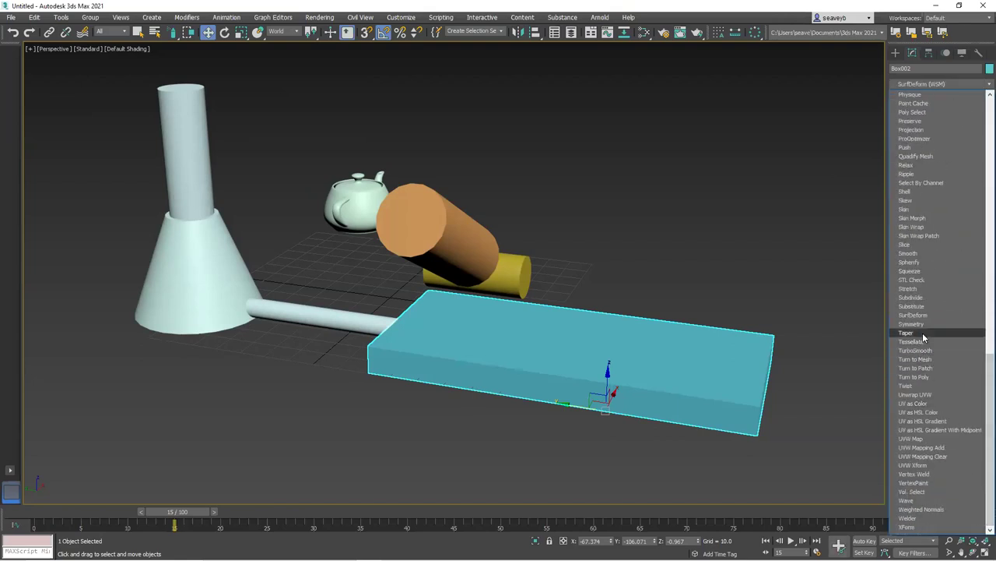
{"action": "left_click", "coordinate": [918, 386]}
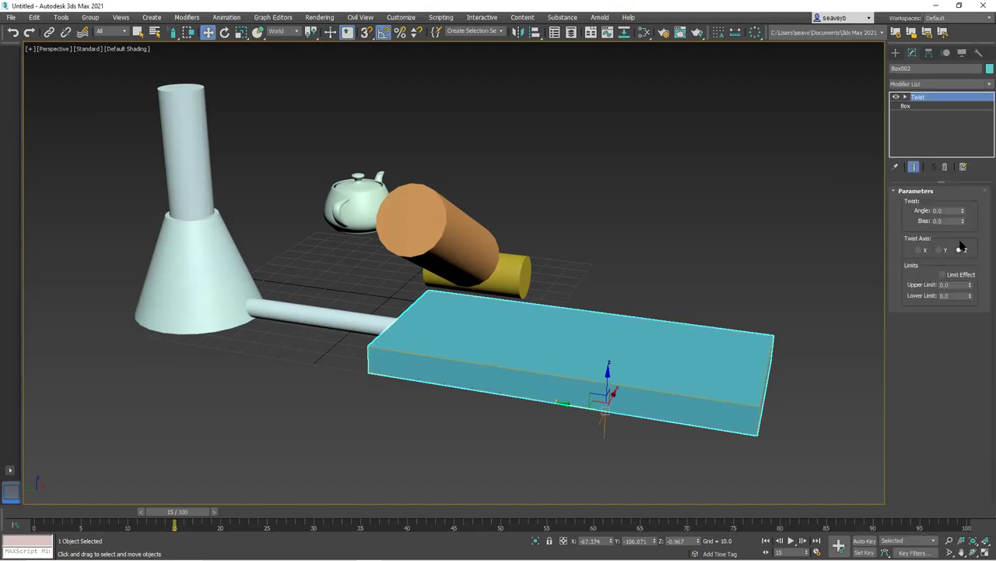
{"action": "left_click_drag", "start_coordinate": [963, 212], "coordinate": [966, 197]}
{"action": "right_click", "coordinate": [969, 196]}
{"action": "left_click", "coordinate": [938, 250]}
{"action": "left_click_drag", "start_coordinate": [962, 213], "coordinate": [979, 164]}
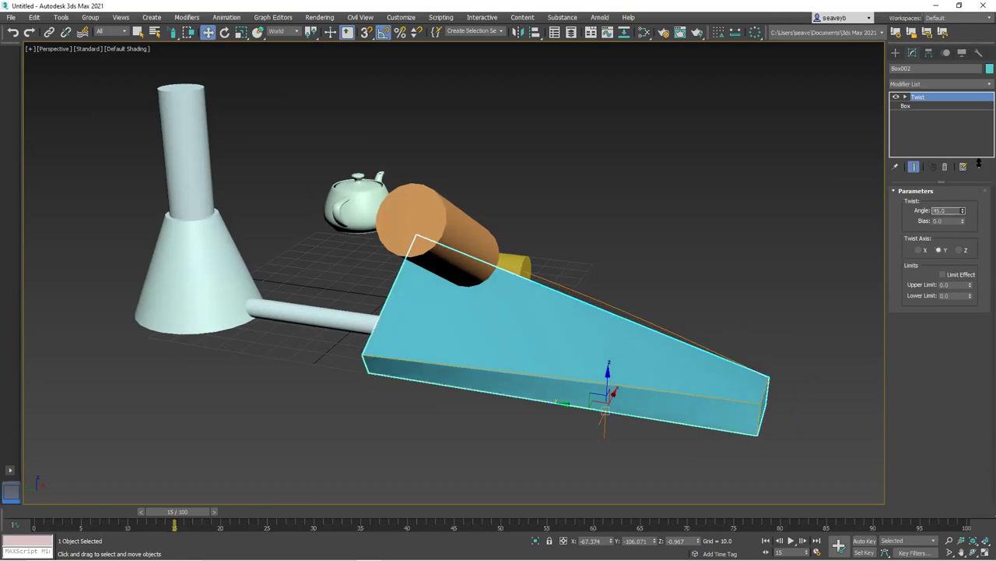
Leave the Twist Bias and upper Limit at 0 after trying other values
{"action": "left_click_drag", "start_coordinate": [964, 221], "coordinate": [938, 98]}
{"action": "left_click_drag", "start_coordinate": [938, 58], "coordinate": [960, 239]}
{"action": "left_click_drag", "start_coordinate": [970, 297], "coordinate": [974, 406]}
{"action": "right_click", "coordinate": [974, 406]}
{"action": "right_click", "coordinate": [969, 288]}
Move the Twist modifier's Center to the blade's end at the rod
{"action": "left_click", "coordinate": [906, 98]}
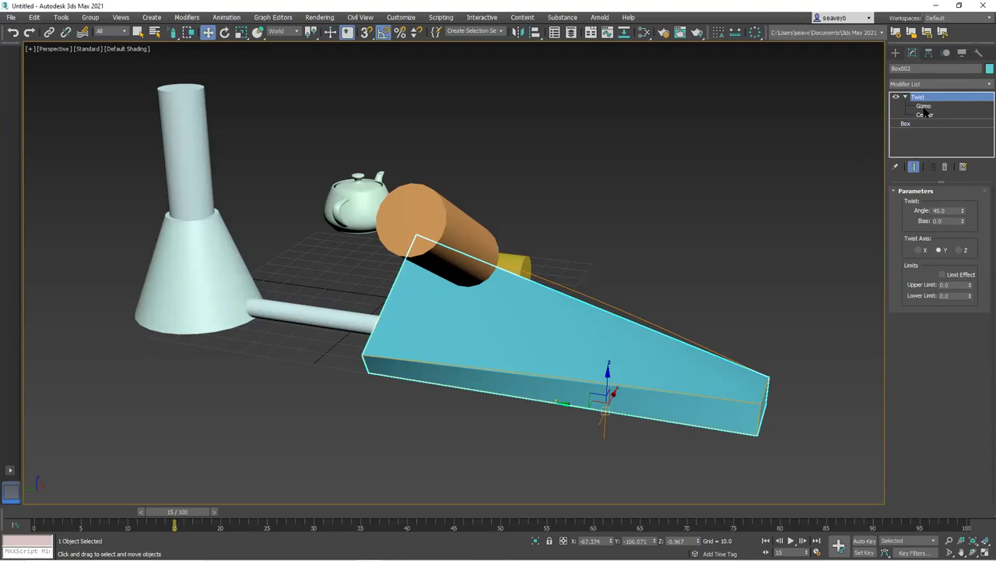
{"action": "left_click", "coordinate": [925, 115]}
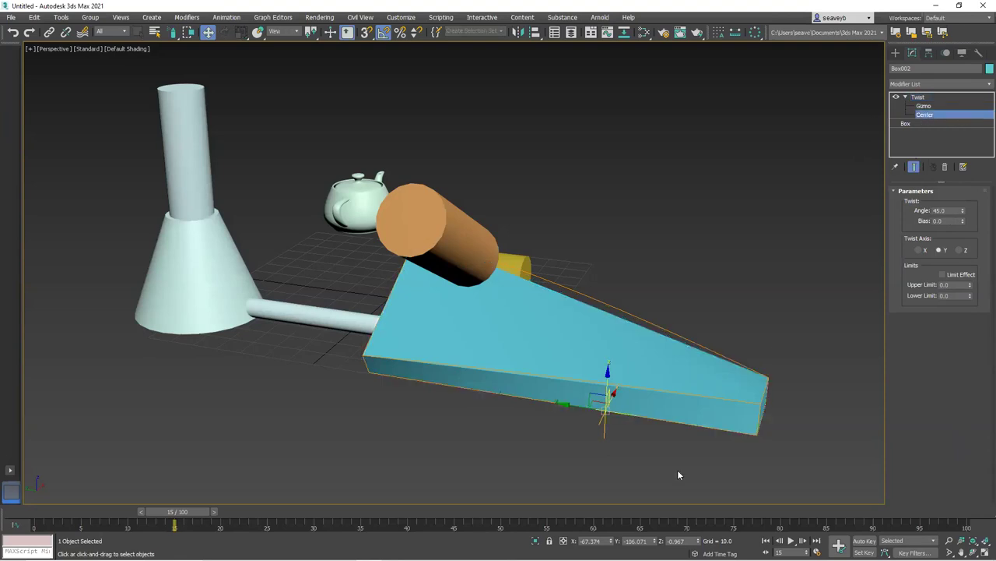
{"action": "left_click_drag", "start_coordinate": [569, 405], "coordinate": [328, 321]}
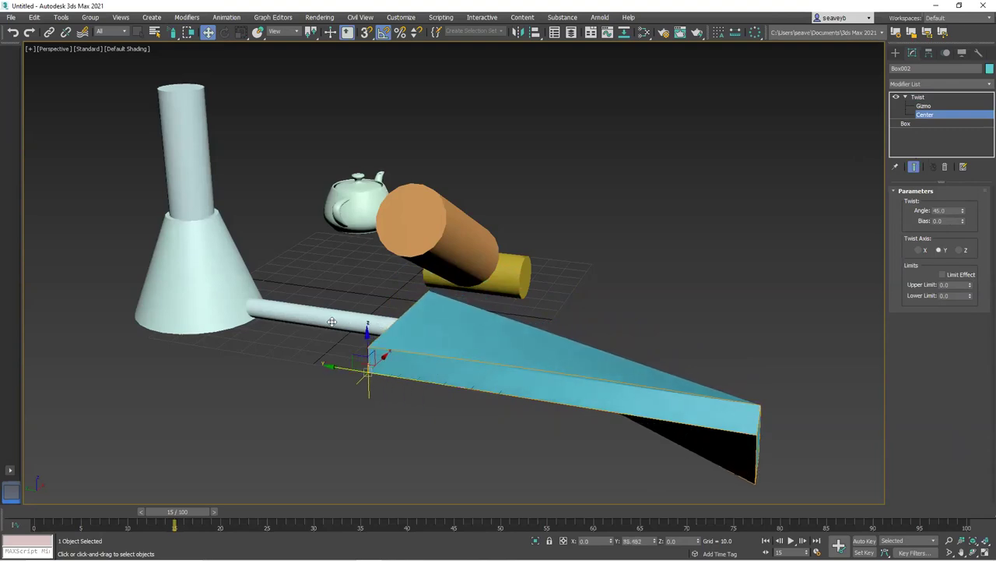
{"action": "middle_click_drag", "start_coordinate": [421, 448], "coordinate": [491, 456], "text": "alt"}
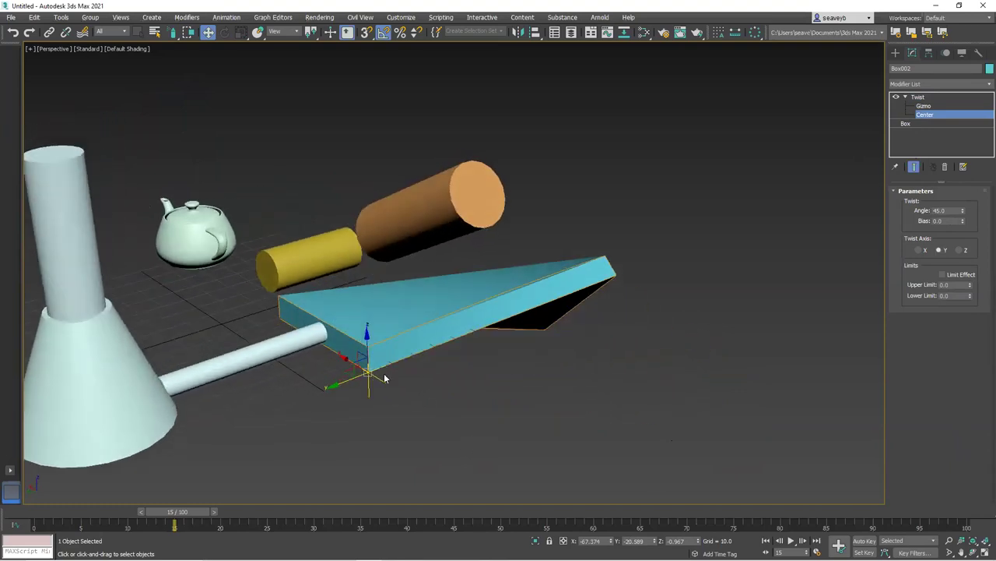
{"action": "left_click_drag", "start_coordinate": [344, 361], "coordinate": [295, 311]}
{"action": "middle_click_drag", "start_coordinate": [328, 388], "coordinate": [306, 378], "text": "alt"}
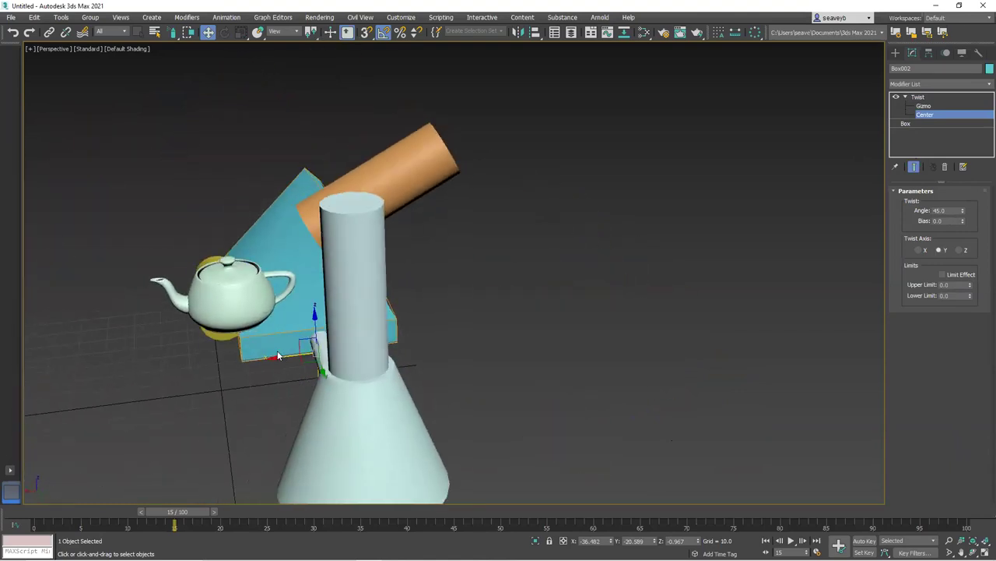
{"action": "left_click_drag", "start_coordinate": [281, 357], "coordinate": [293, 355]}
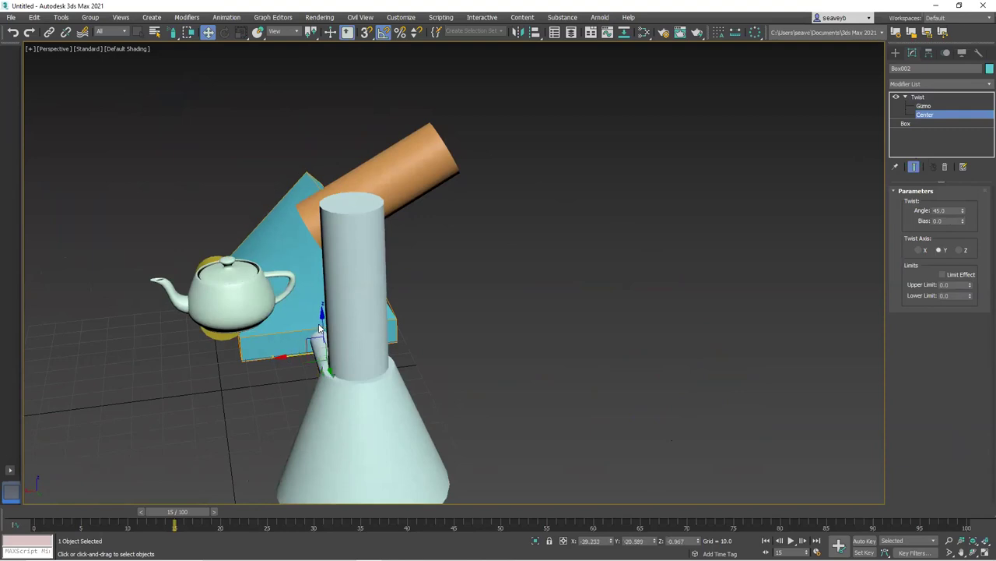
{"action": "left_click_drag", "start_coordinate": [323, 320], "coordinate": [318, 310]}
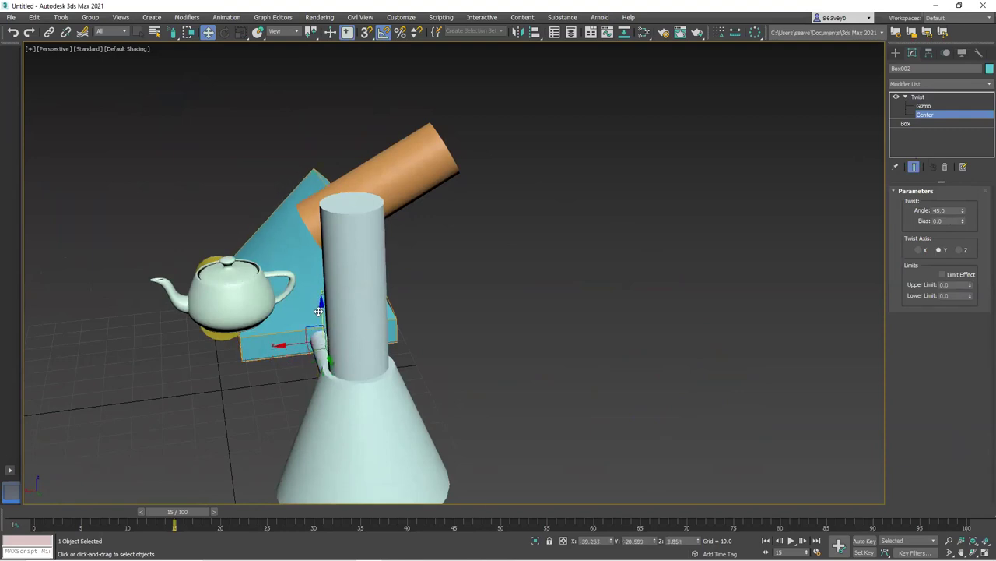
Lower the Twist angle to 12° and view the scene in wireframe
{"action": "middle_click_drag", "start_coordinate": [554, 411], "coordinate": [436, 411], "text": "alt"}
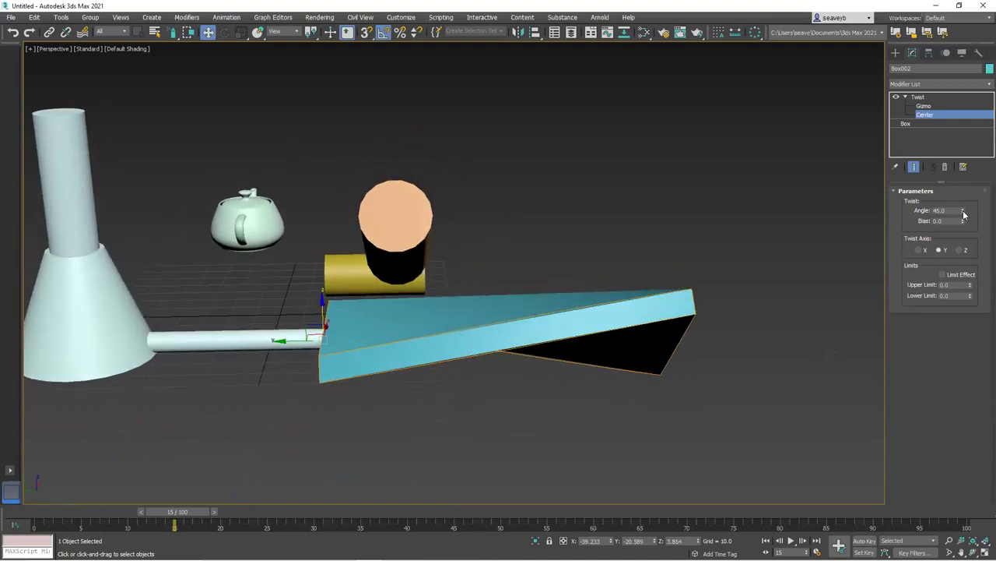
{"action": "left_click_drag", "start_coordinate": [964, 214], "coordinate": [960, 260]}
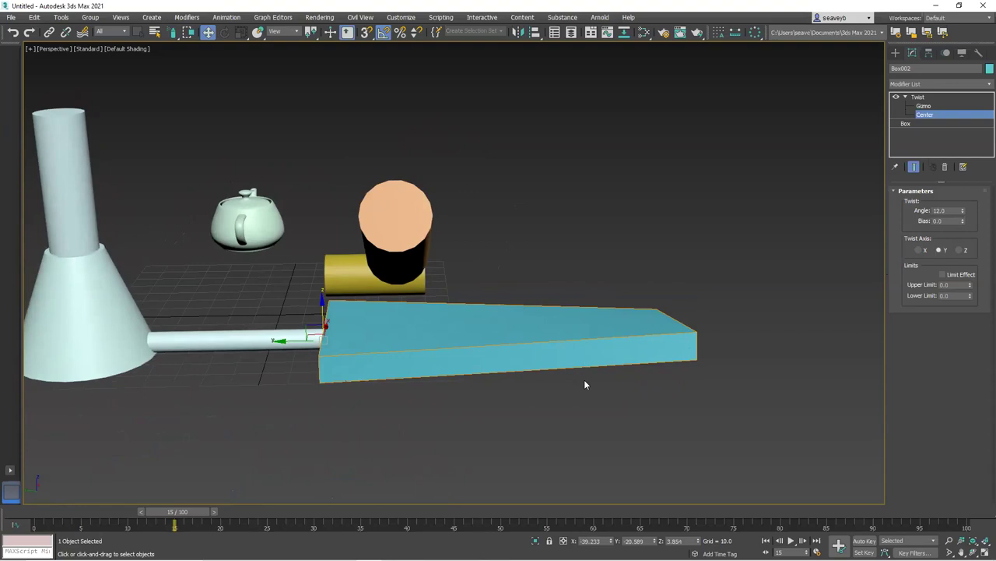
{"action": "key", "text": "F3"}
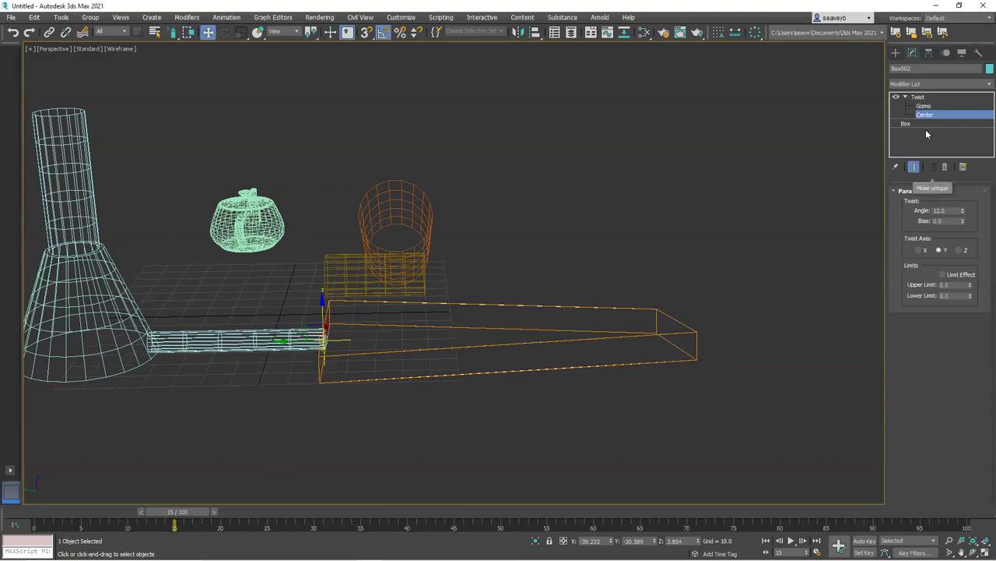
Add length segments to the blue blade box and return to shaded display
{"action": "left_click", "coordinate": [906, 123]}
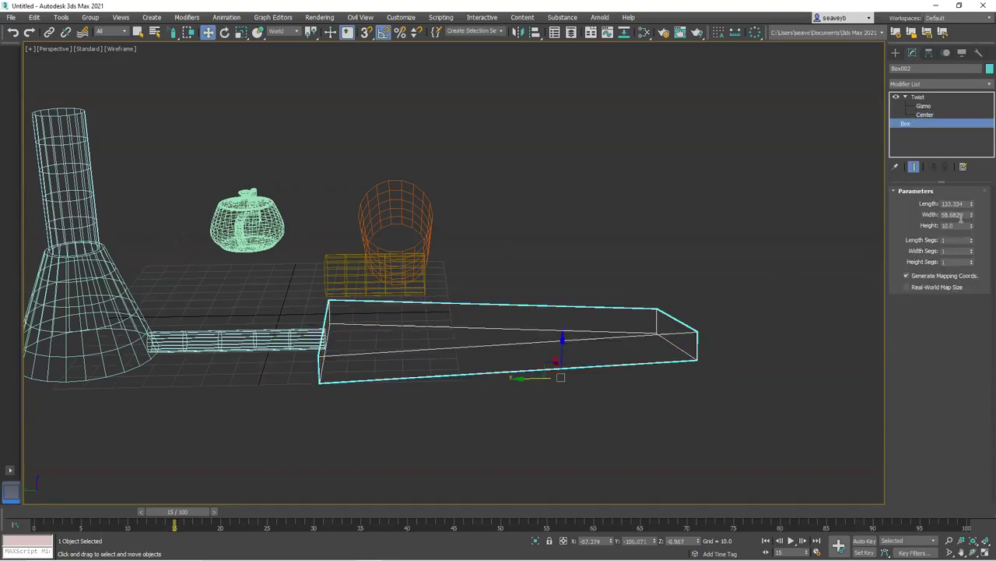
{"action": "left_click_drag", "start_coordinate": [971, 241], "coordinate": [971, 259]}
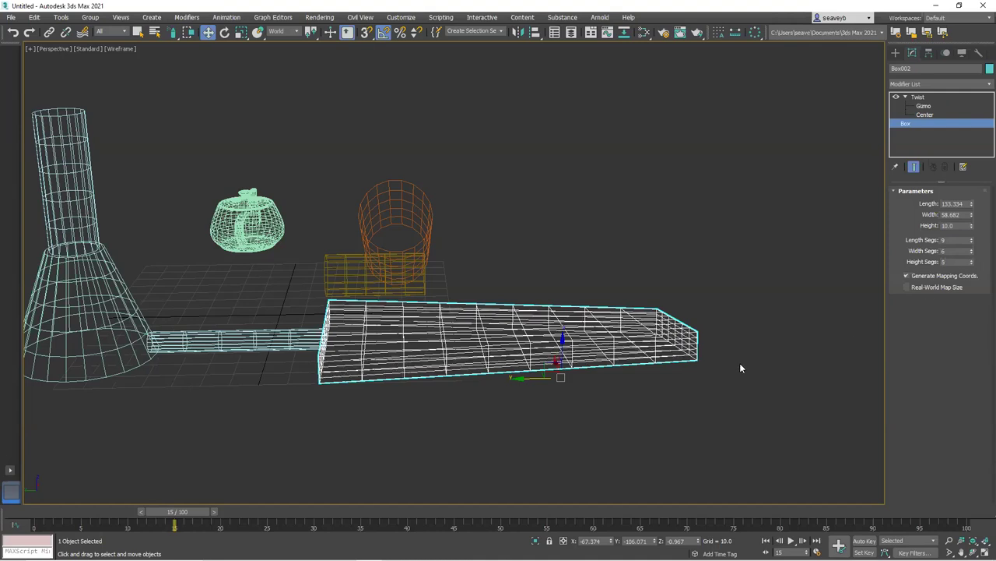
{"action": "key", "text": "F3"}
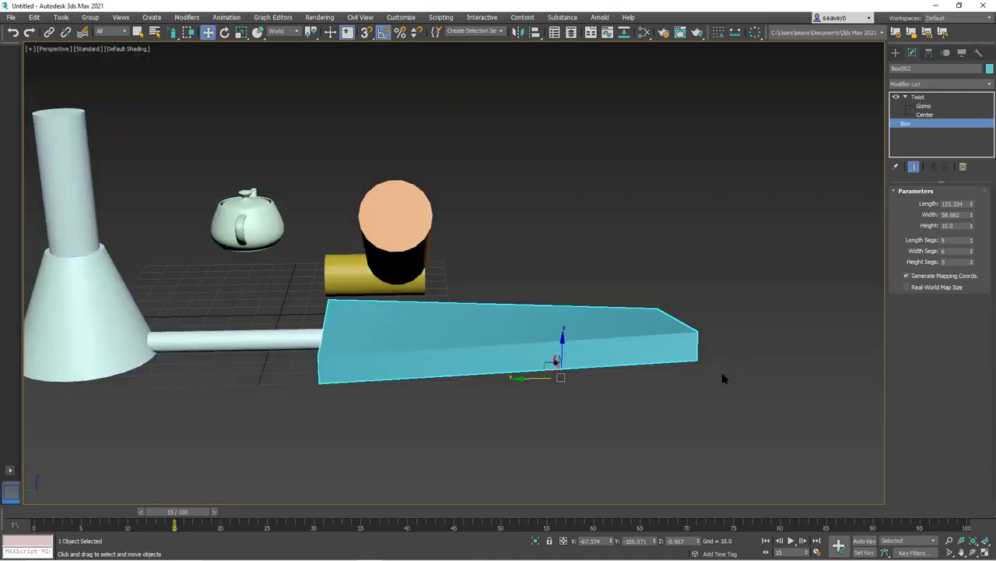
Set the Twist modifier to a 22.5 angle and 21.0 bias, then zoom out
{"action": "left_click", "coordinate": [919, 98]}
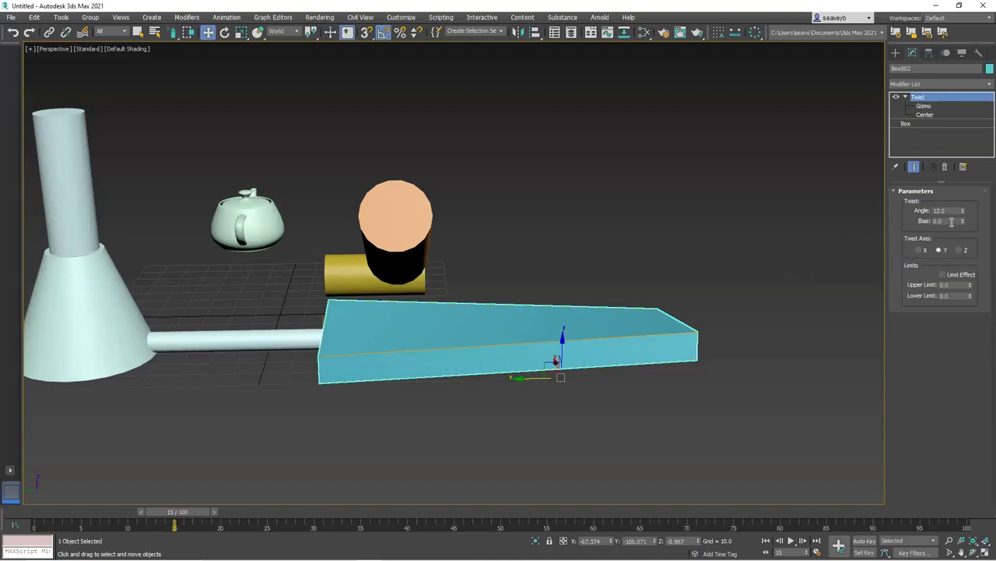
{"action": "left_click_drag", "start_coordinate": [964, 224], "coordinate": [964, 146]}
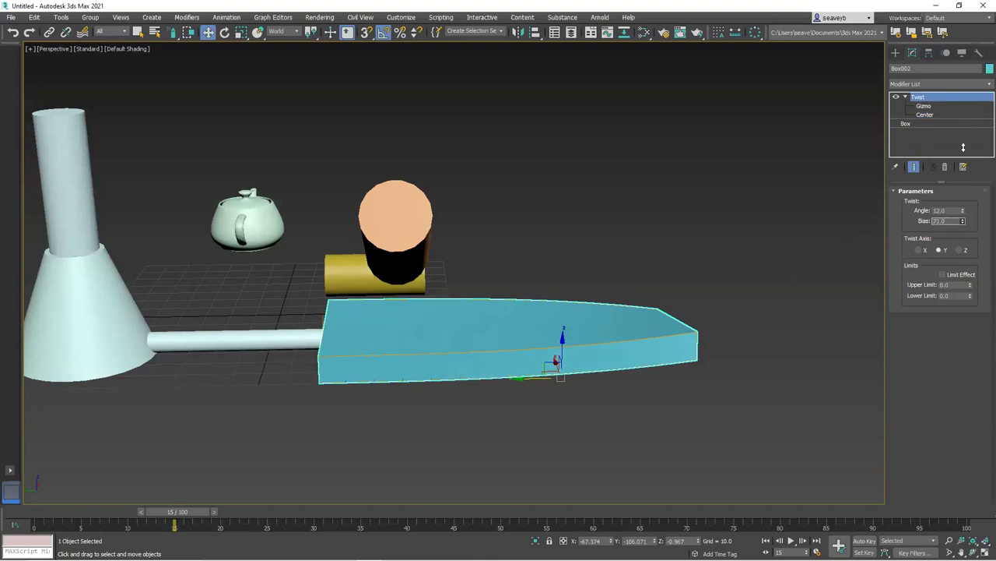
{"action": "middle_click_drag", "start_coordinate": [677, 311], "coordinate": [724, 307], "text": "alt"}
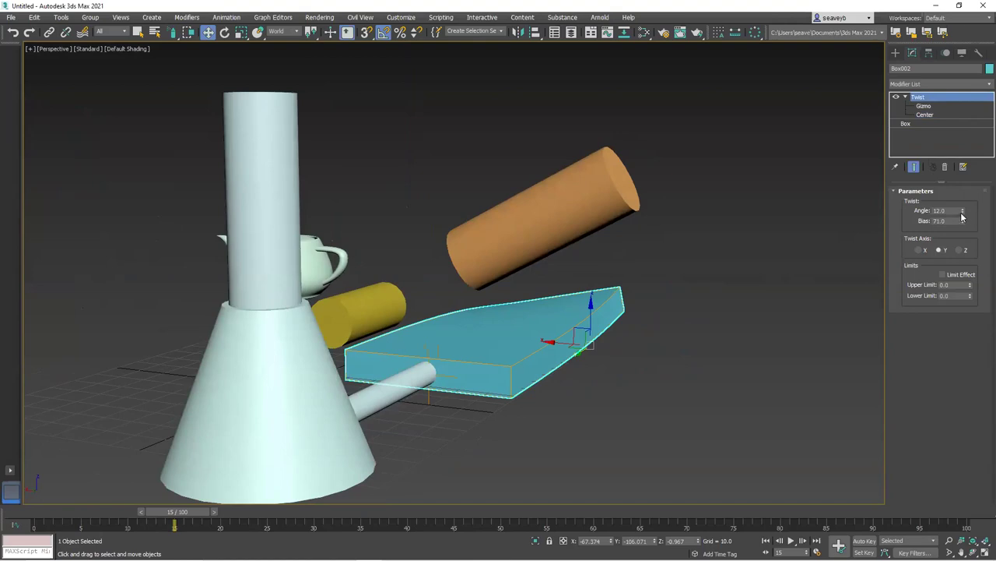
{"action": "mouse_move", "coordinate": [964, 211]}
{"action": "left_mouse_down"}
{"action": "mouse_move", "coordinate": [962, 194]}
{"action": "mouse_move", "coordinate": [963, 202]}
{"action": "left_mouse_up"}
{"action": "middle_click_drag", "start_coordinate": [701, 346], "coordinate": [662, 362], "text": "alt"}
{"action": "left_click_drag", "start_coordinate": [963, 223], "coordinate": [958, 278]}
{"action": "middle_click_drag", "start_coordinate": [657, 338], "coordinate": [664, 366], "text": "alt"}
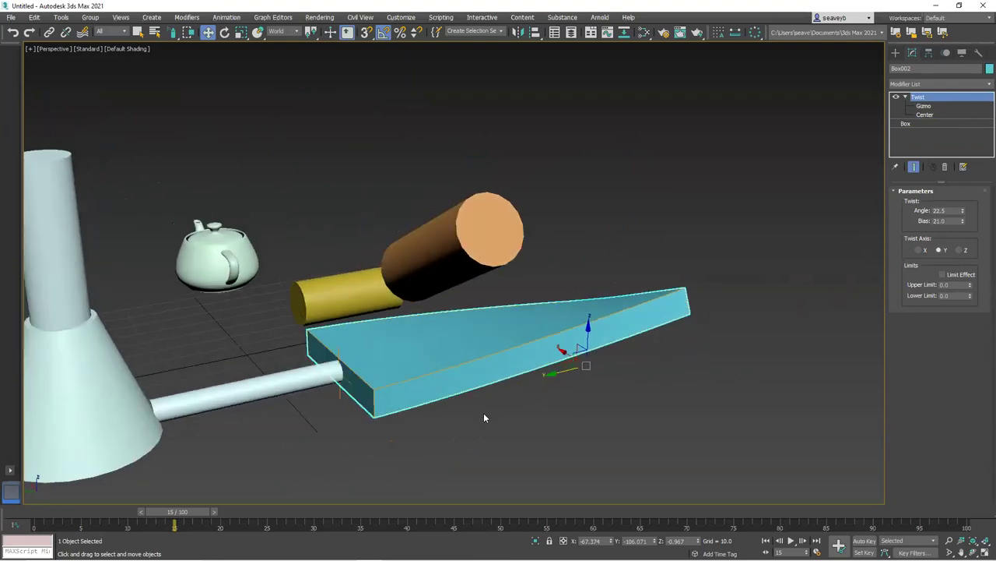
{"action": "scroll", "coordinate": [530, 385], "scroll_direction": "down", "scroll_amount": 3}
{"action": "middle_click_drag", "start_coordinate": [585, 390], "coordinate": [507, 349], "text": "alt"}
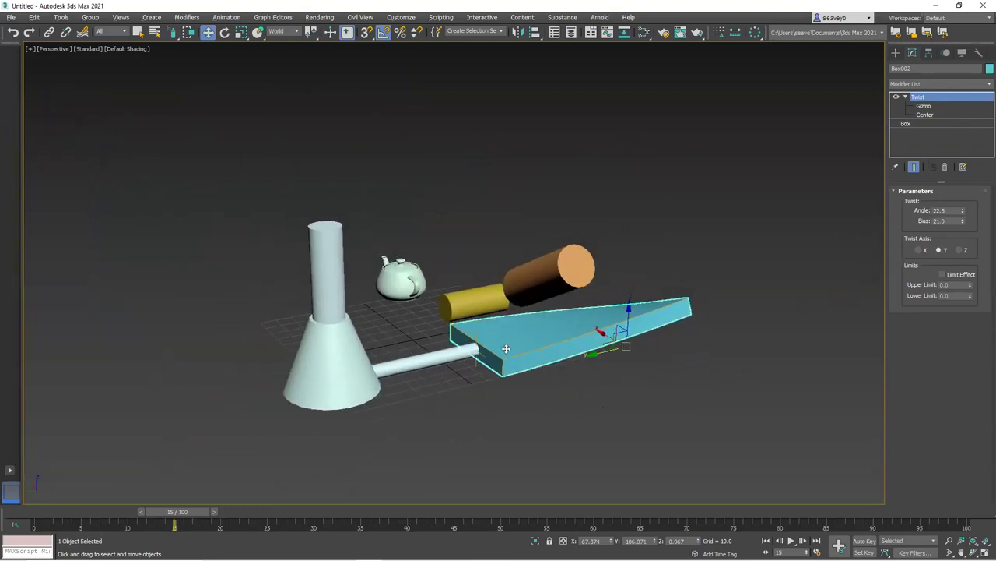
Pick Cone001 as the reference coordinate system and select the rod and blade
{"action": "left_click", "coordinate": [444, 356], "text": "ctrl"}
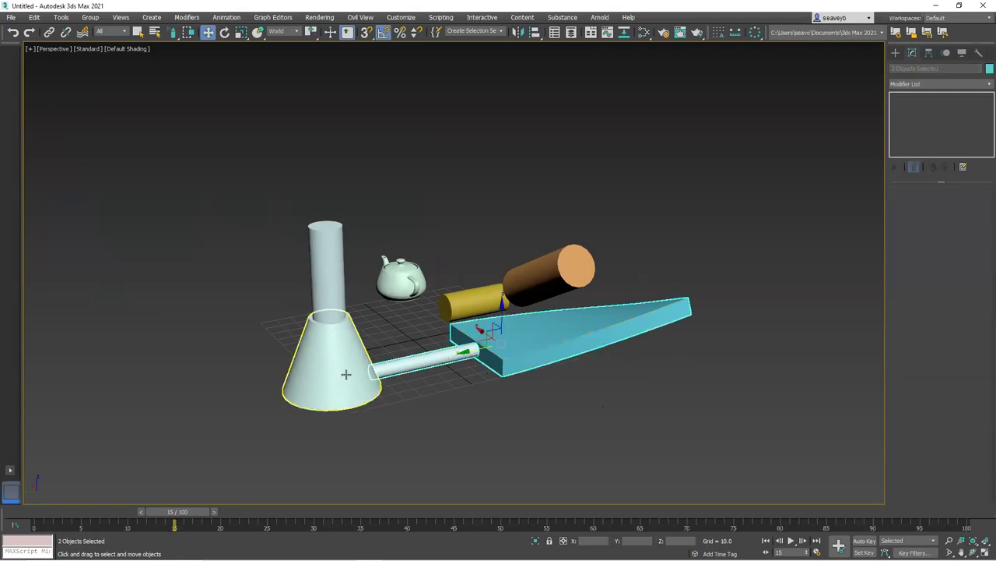
{"action": "left_click", "coordinate": [458, 443]}
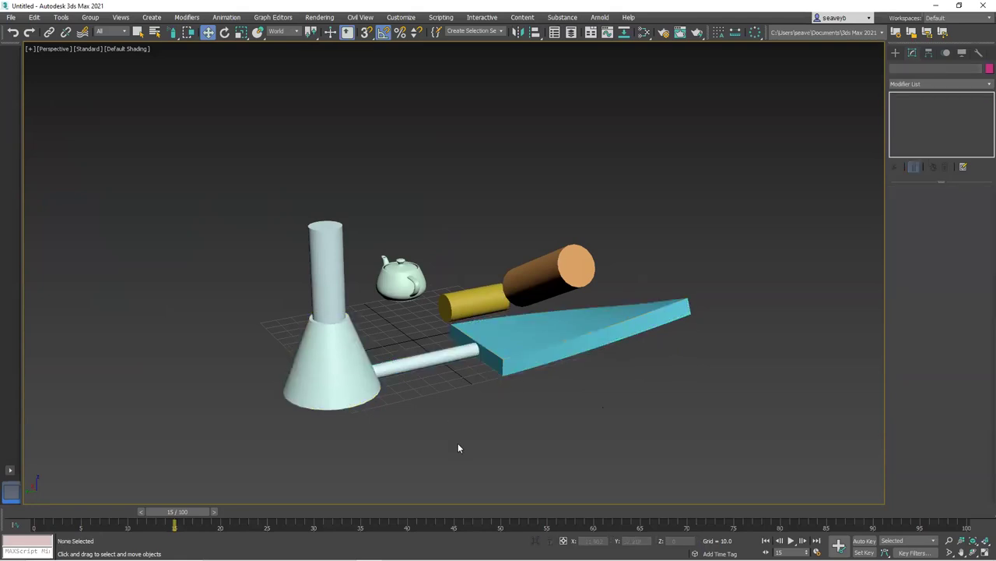
{"action": "left_click", "coordinate": [282, 31]}
{"action": "left_click", "coordinate": [278, 109]}
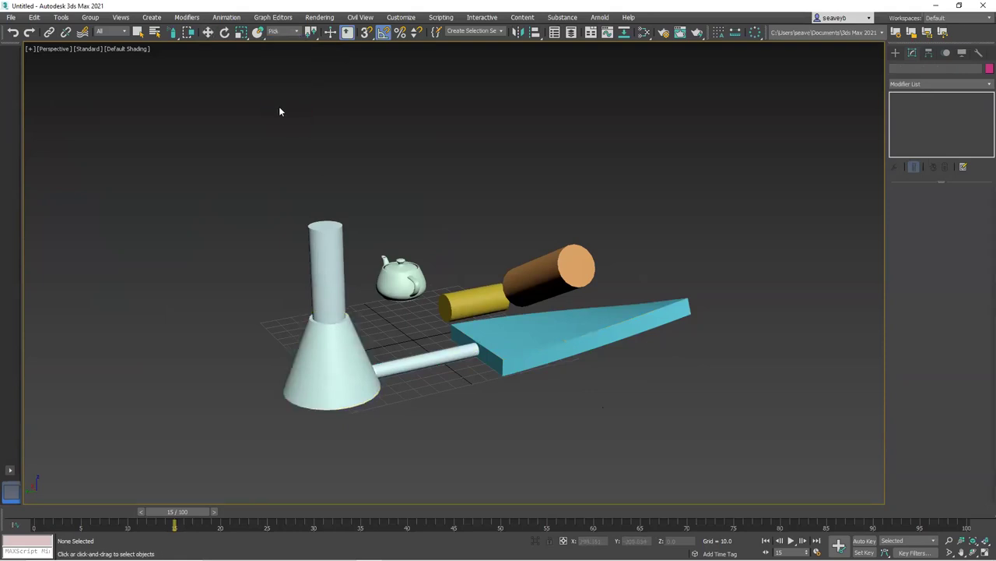
{"action": "key", "text": "w"}
{"action": "left_click", "coordinate": [328, 389]}
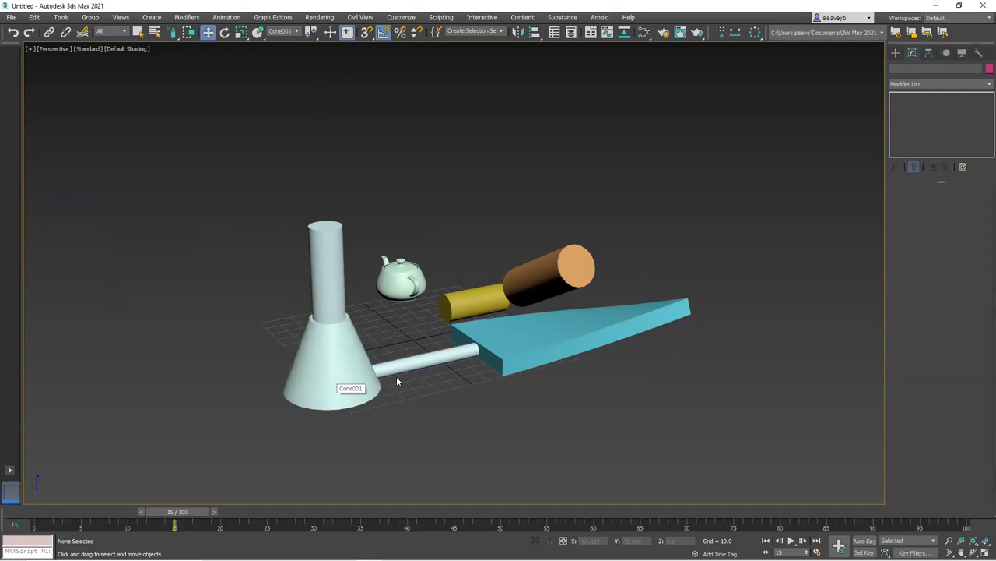
{"action": "left_click", "coordinate": [381, 364]}
{"action": "left_click", "coordinate": [562, 348], "text": "ctrl"}
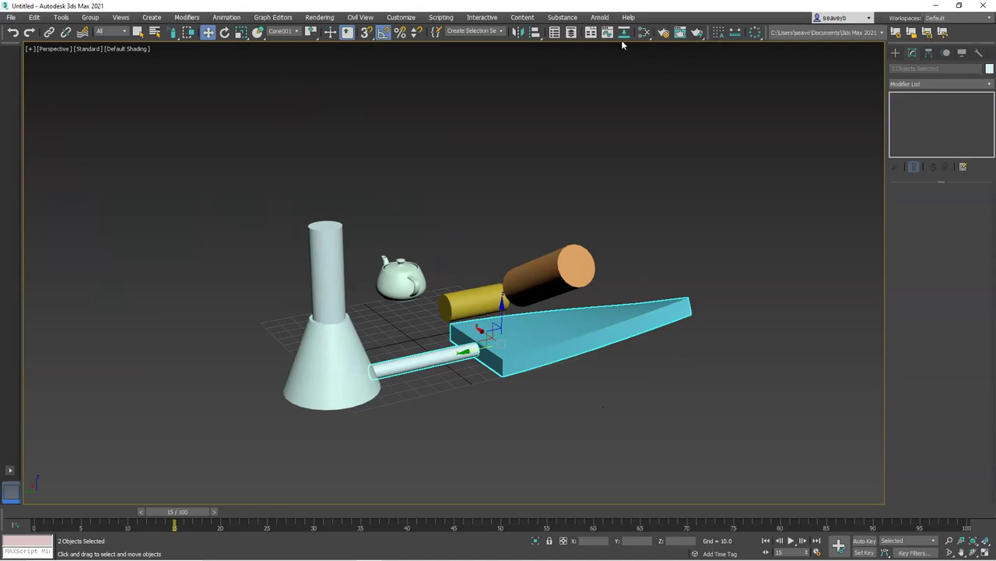
Preview a five-copy array of the rod and blade, then cancel it
{"action": "left_click", "coordinate": [755, 32]}
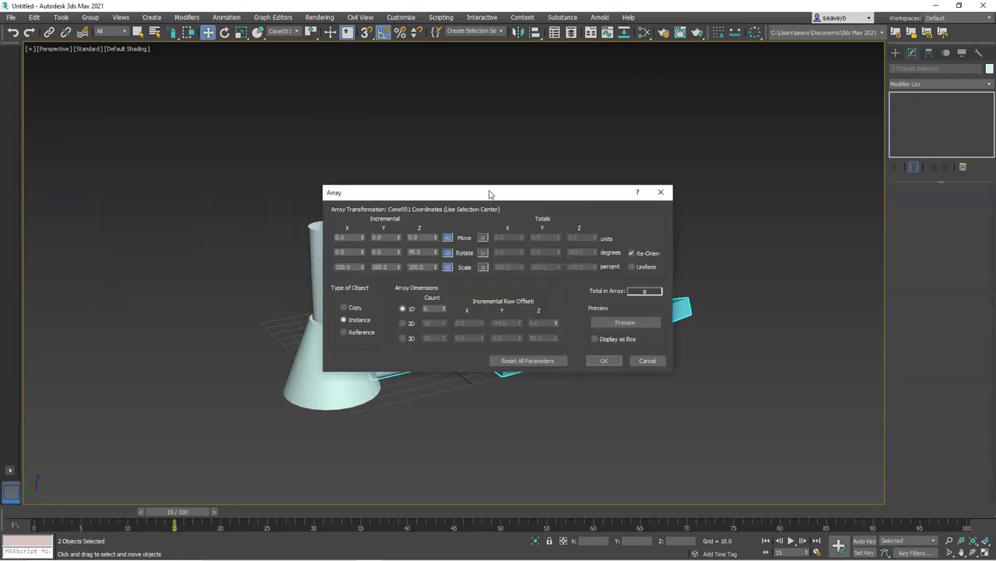
{"action": "left_click_drag", "start_coordinate": [490, 194], "coordinate": [254, 57]}
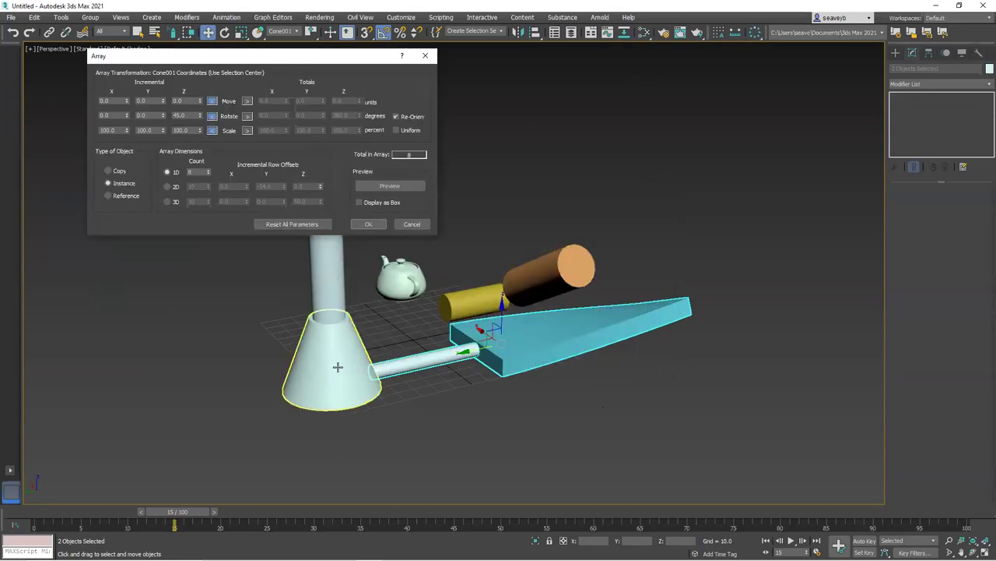
{"action": "double_click", "coordinate": [190, 173]}
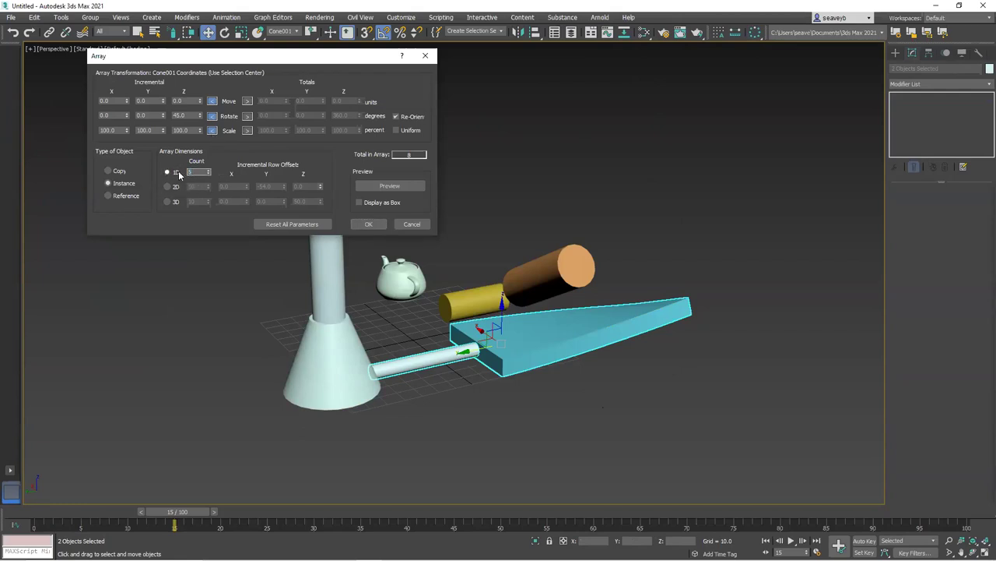
{"action": "type", "text": "5"}
{"action": "left_click", "coordinate": [373, 187]}
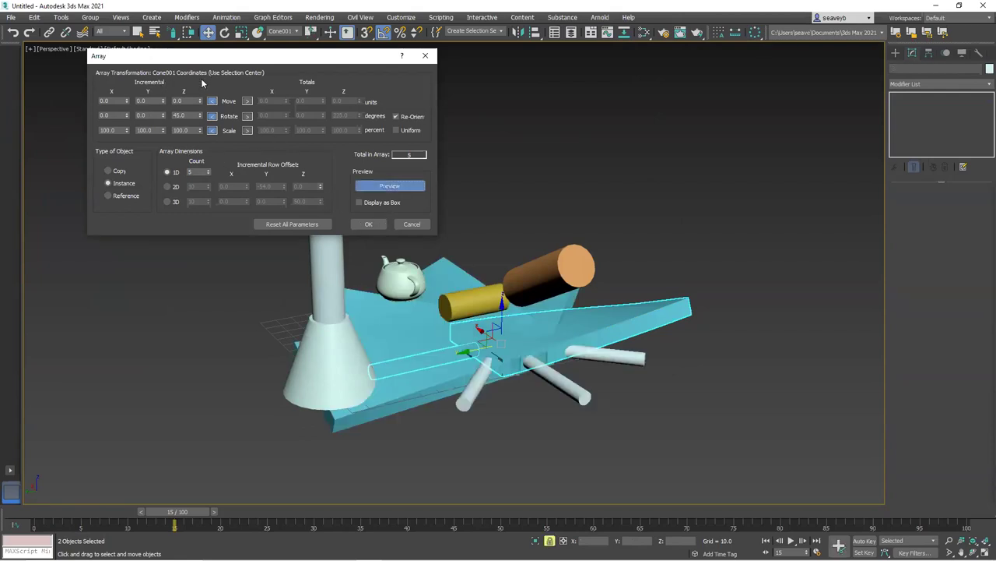
{"action": "left_click", "coordinate": [412, 224]}
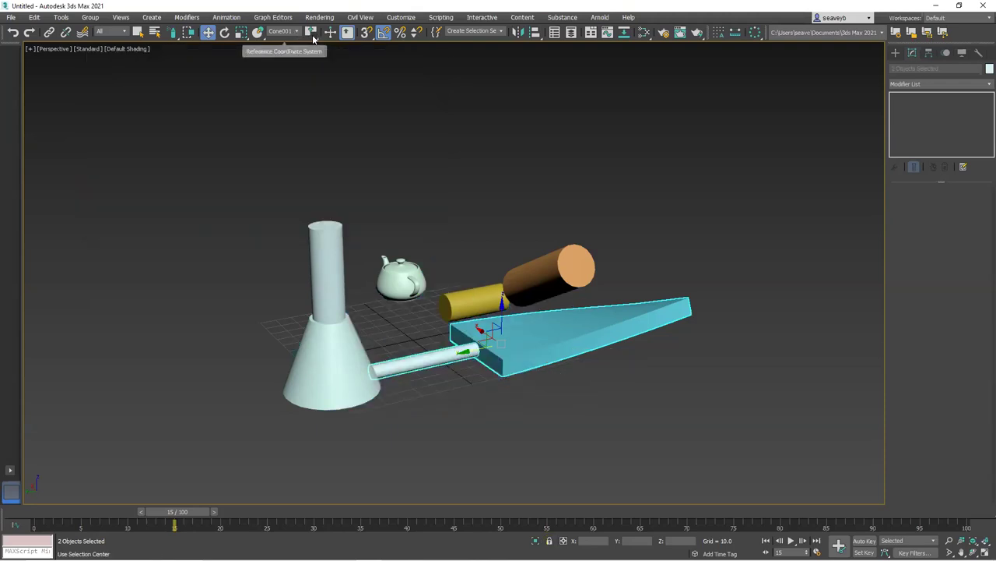
Switch to Use Transform Coordinate Center and set up an Array with Count 5
{"action": "left_click", "coordinate": [313, 33]}
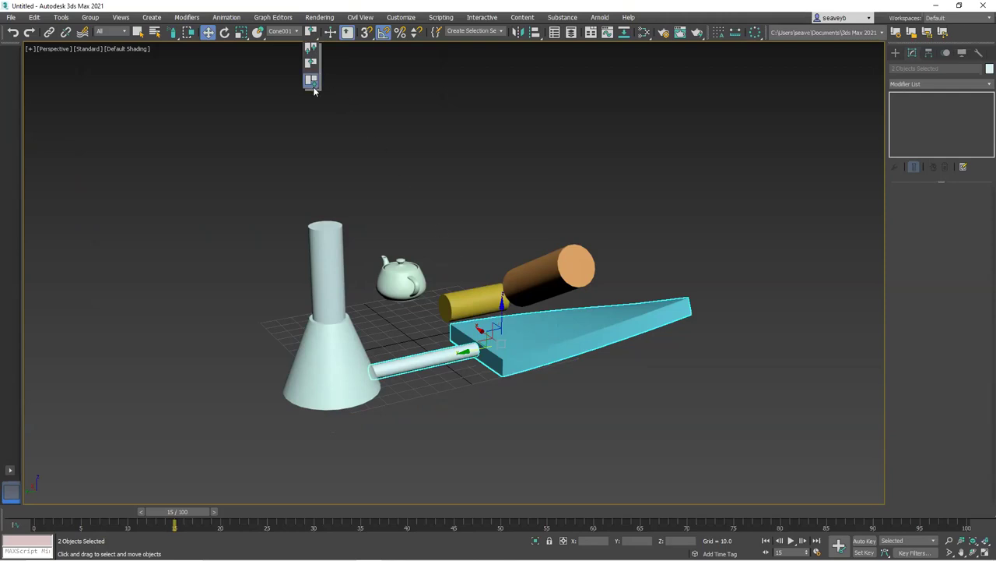
{"action": "left_click", "coordinate": [310, 82]}
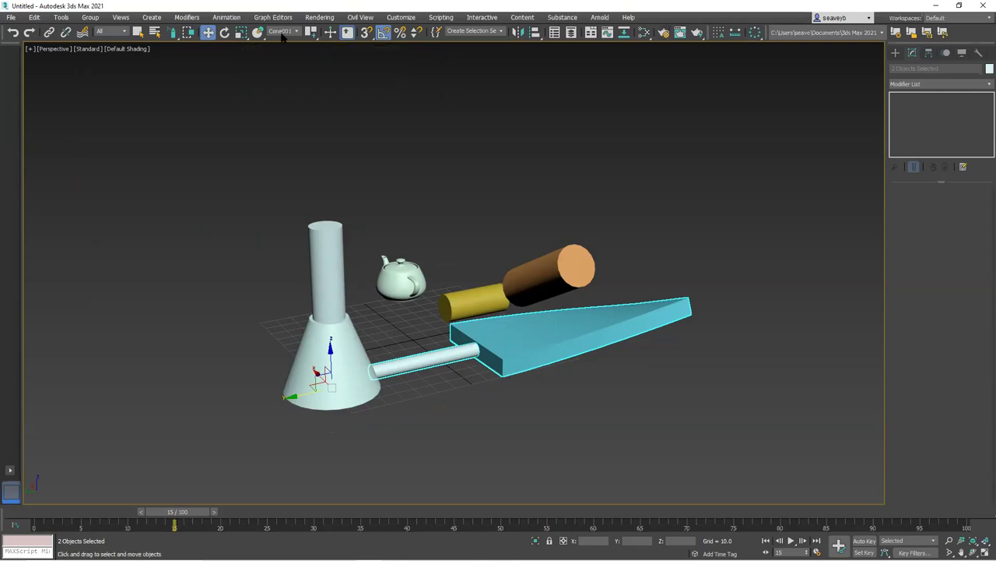
{"action": "left_click", "coordinate": [755, 32]}
{"action": "left_click", "coordinate": [626, 322]}
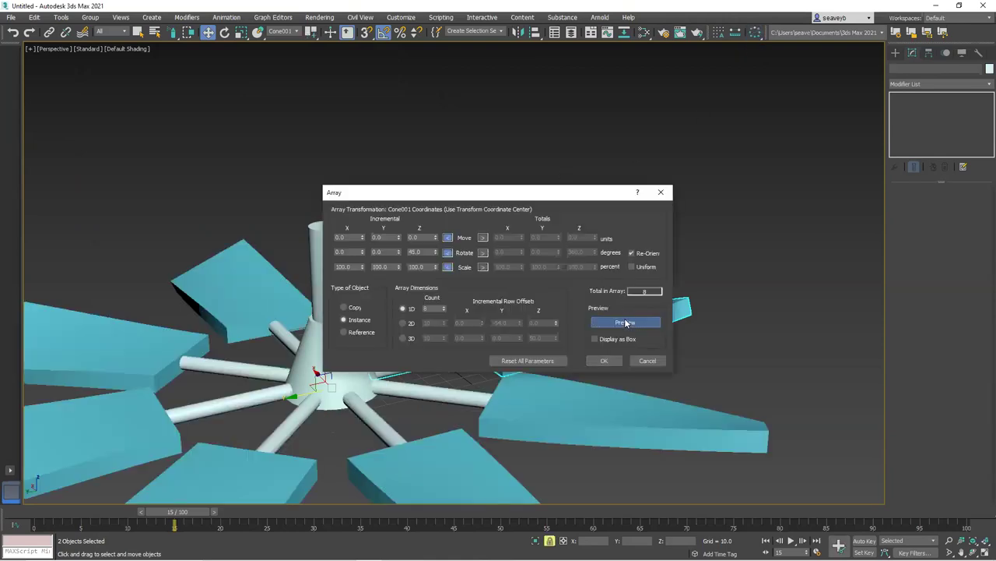
{"action": "left_click_drag", "start_coordinate": [498, 191], "coordinate": [611, 61]}
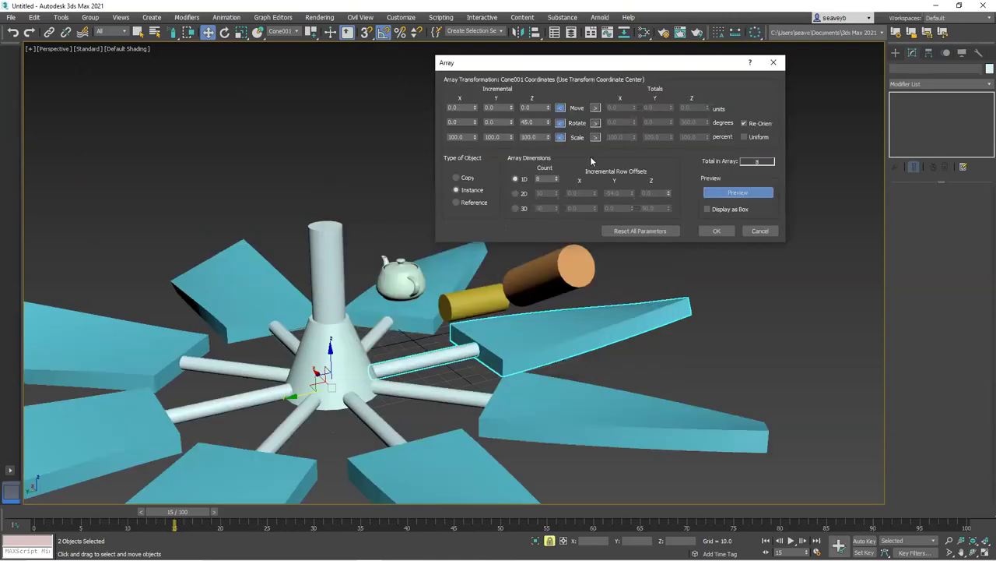
{"action": "left_click", "coordinate": [535, 178]}
{"action": "type", "text": "5"}
{"action": "key", "text": "Return"}
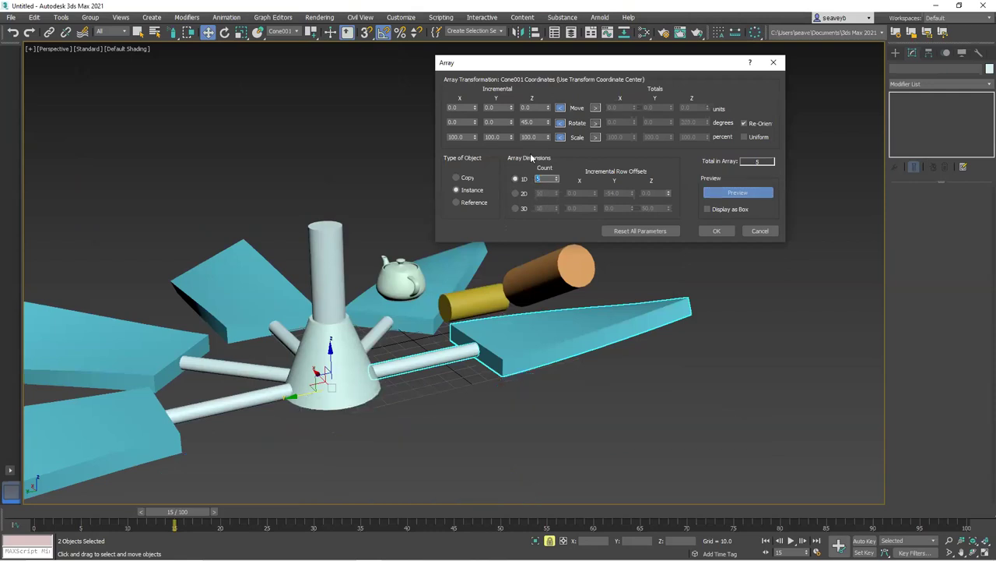
Apply the array with a 72° Z rotation, inspect the fan, then undo it
{"action": "double_click", "coordinate": [534, 122]}
{"action": "type", "text": "72"}
{"action": "key", "text": "Return"}
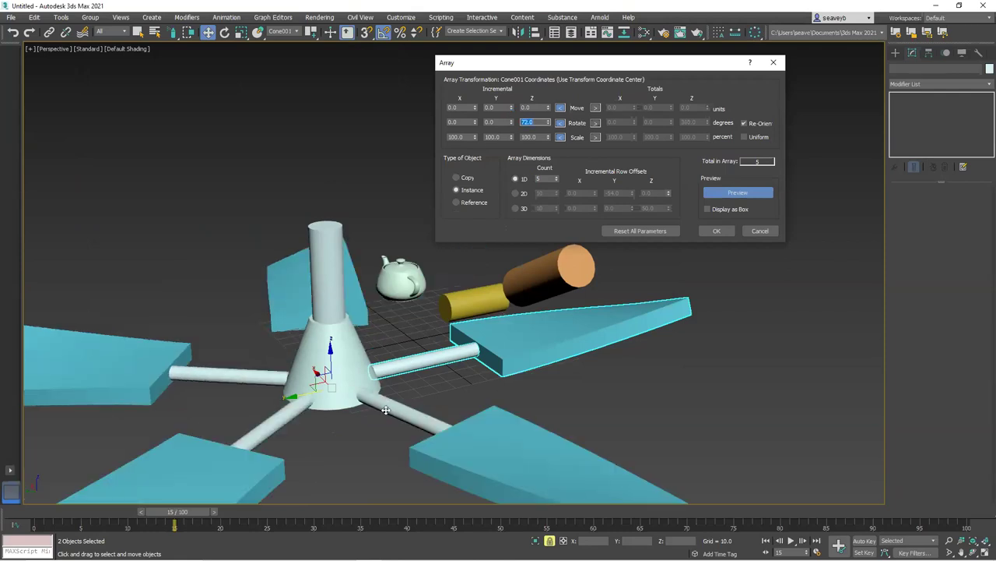
{"action": "left_click", "coordinate": [728, 235]}
{"action": "left_click", "coordinate": [728, 234]}
{"action": "middle_click_drag", "start_coordinate": [580, 390], "coordinate": [614, 344], "text": "alt"}
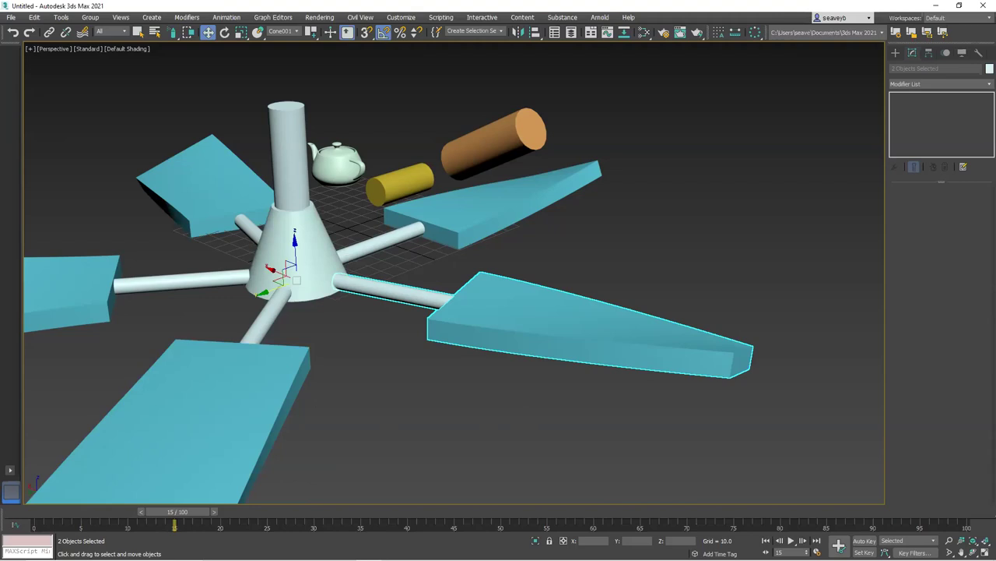
{"action": "key", "text": "ctrl+z"}
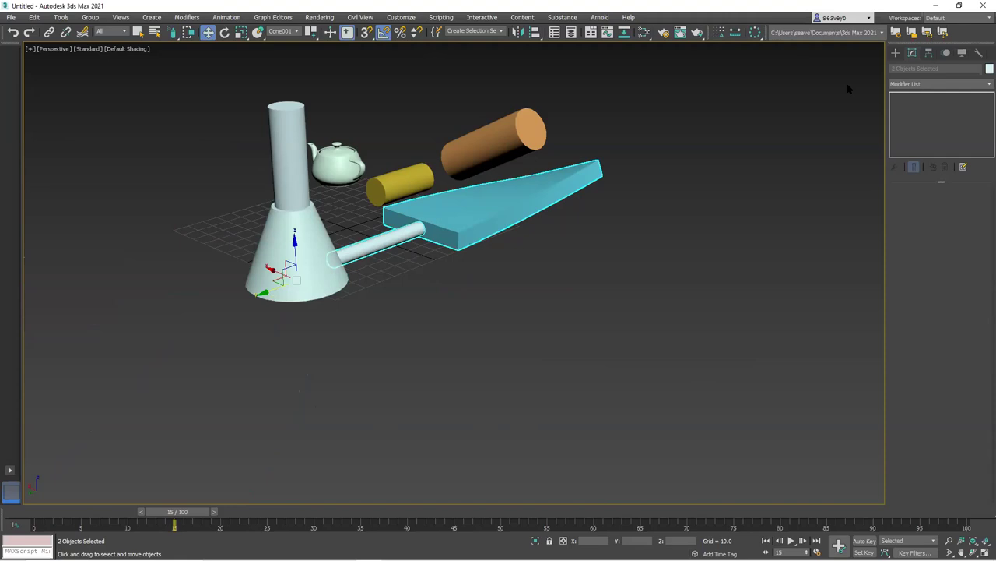
With Affect Pivot Only on, align the blade's pivot to Cone001's pivot in X, Y, Z
{"action": "left_click", "coordinate": [465, 223]}
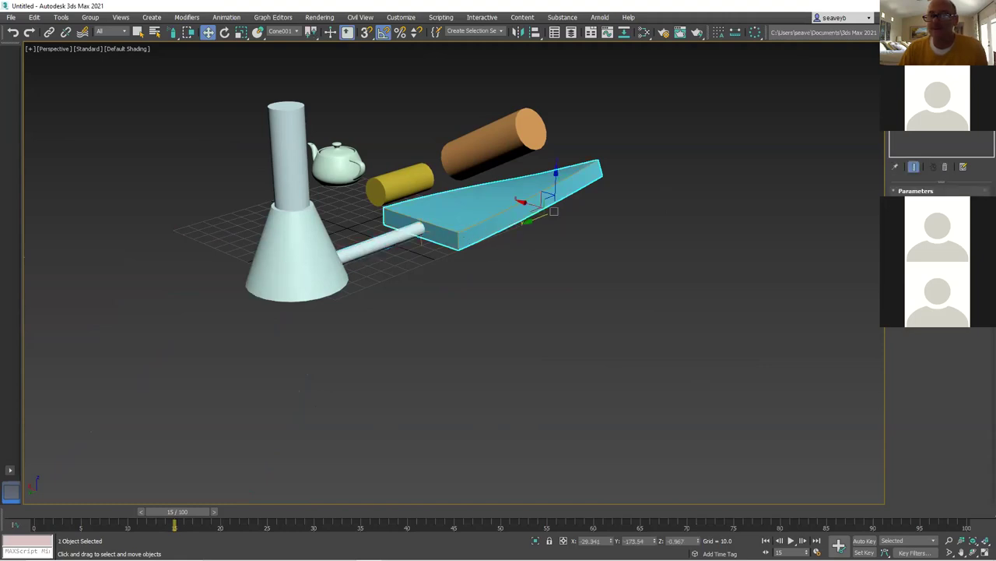
{"action": "left_click", "coordinate": [931, 50]}
{"action": "left_click", "coordinate": [907, 127]}
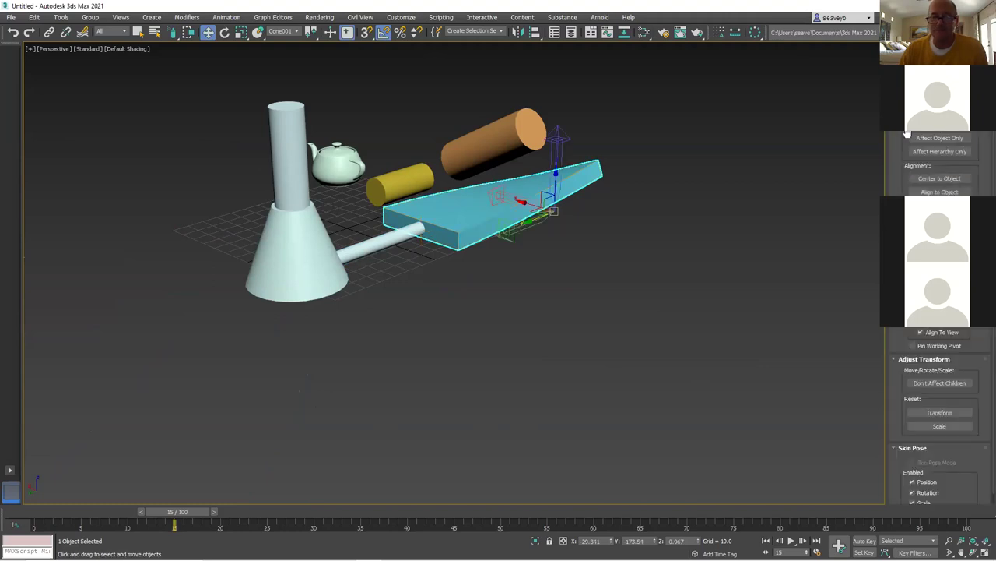
{"action": "left_click", "coordinate": [535, 31]}
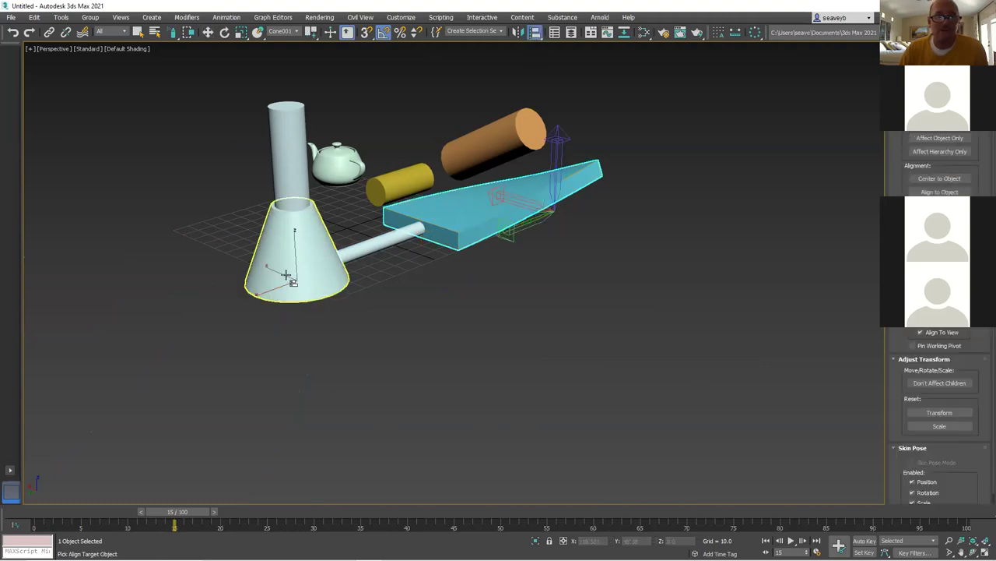
{"action": "left_click", "coordinate": [287, 282]}
{"action": "left_click", "coordinate": [216, 185]}
{"action": "left_click", "coordinate": [211, 137]}
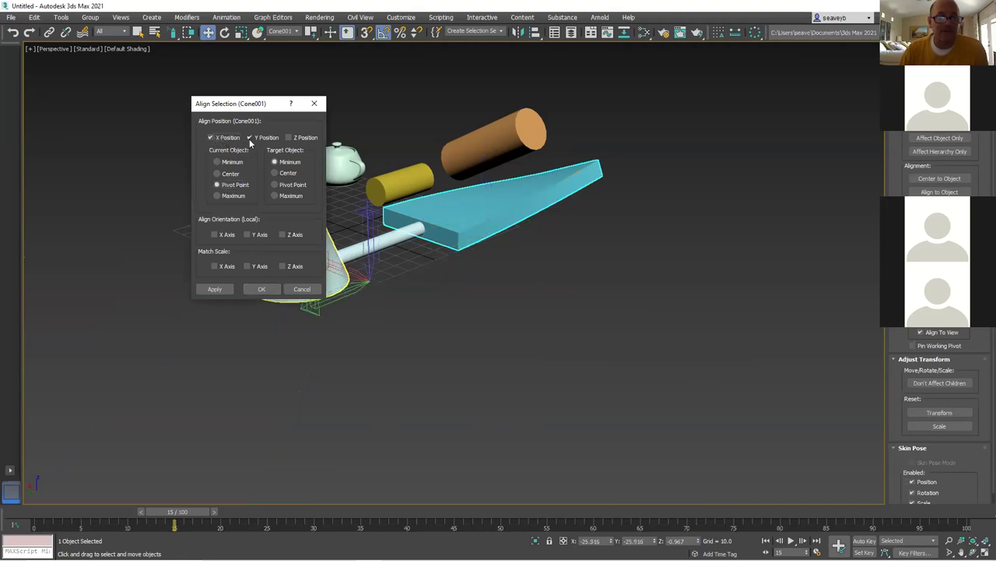
{"action": "left_click", "coordinate": [288, 138]}
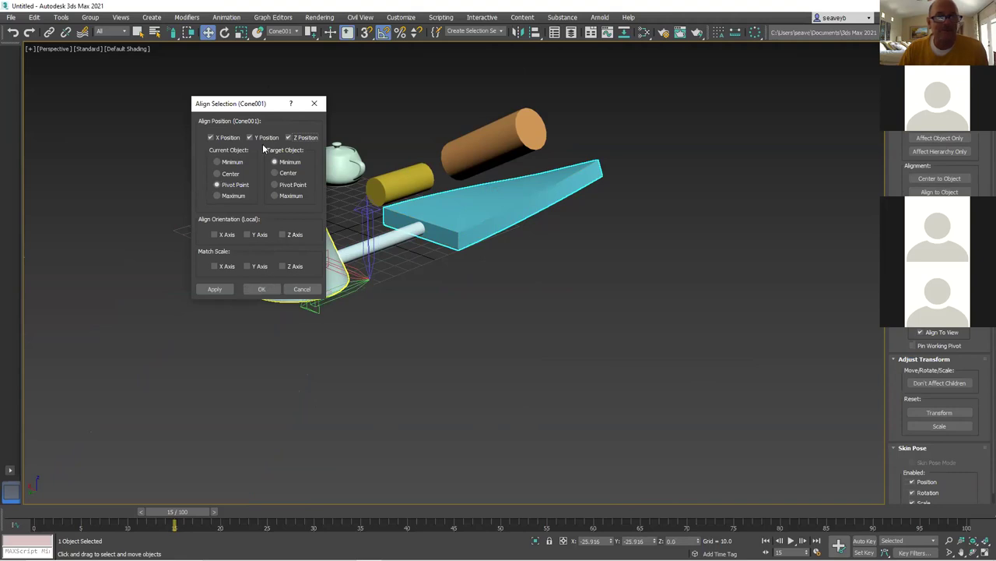
{"action": "left_click", "coordinate": [262, 288]}
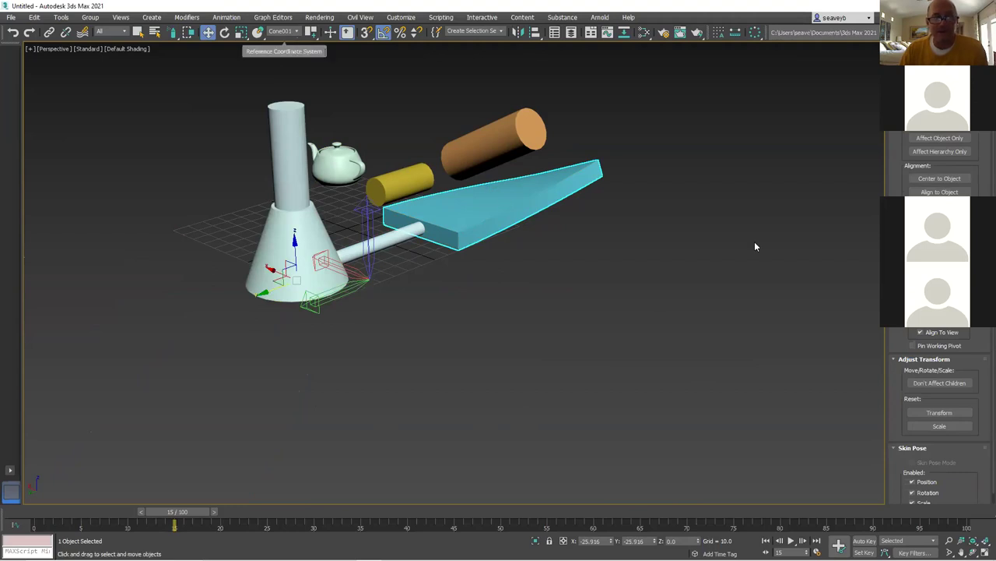
Align the rod's pivot point onto Cone001's pivot point
{"action": "left_click", "coordinate": [397, 239]}
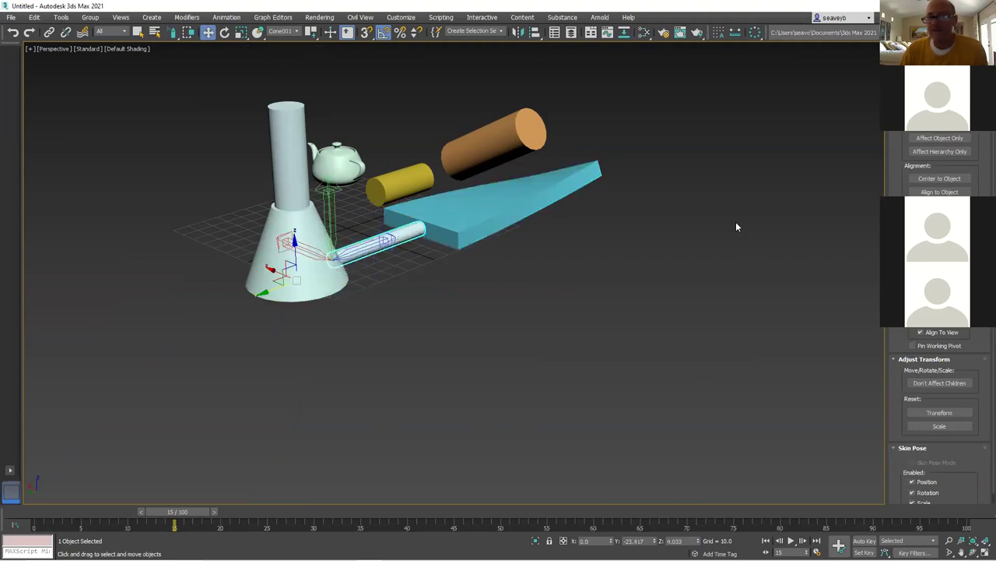
{"action": "left_click", "coordinate": [535, 32]}
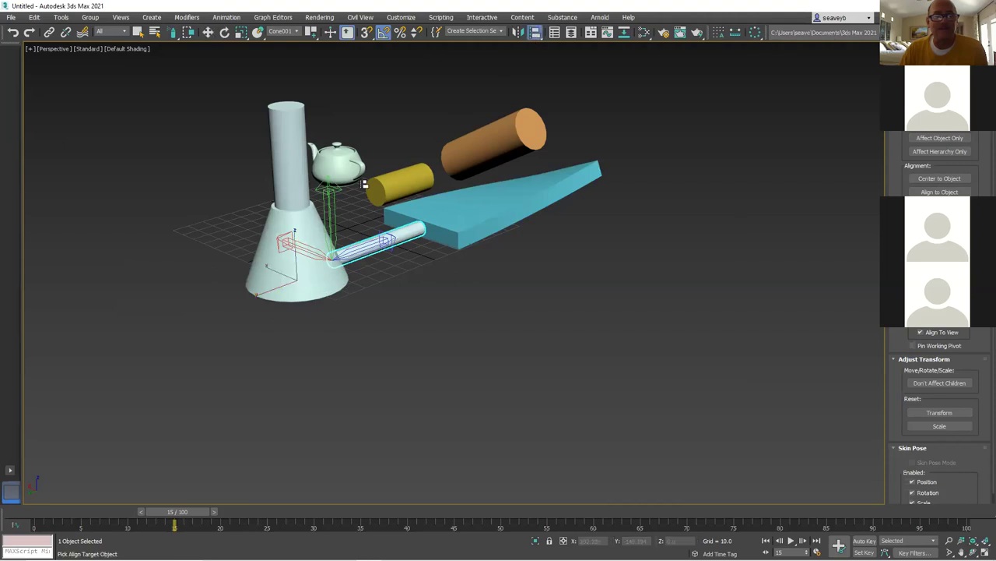
{"action": "left_click", "coordinate": [300, 284]}
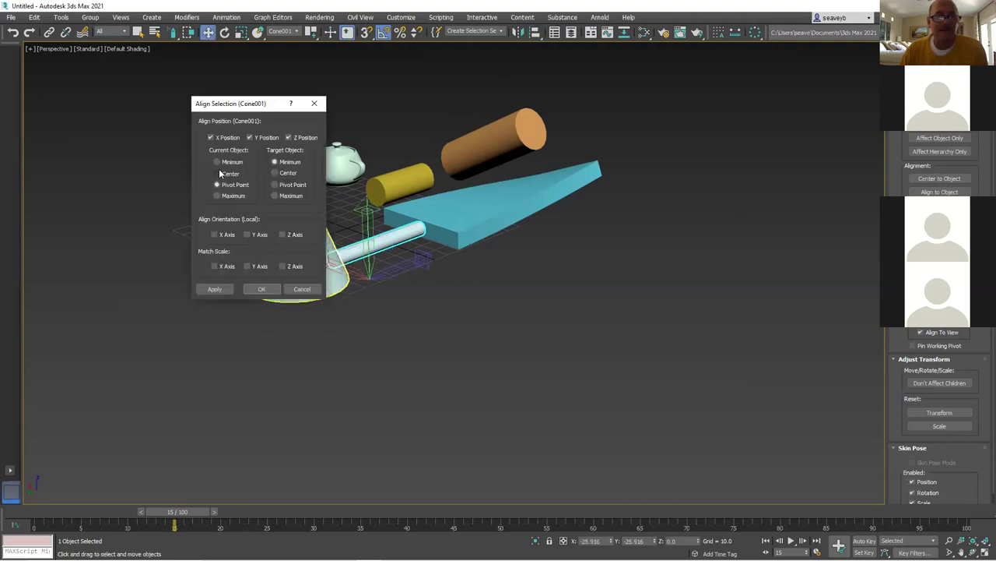
{"action": "left_click", "coordinate": [274, 185]}
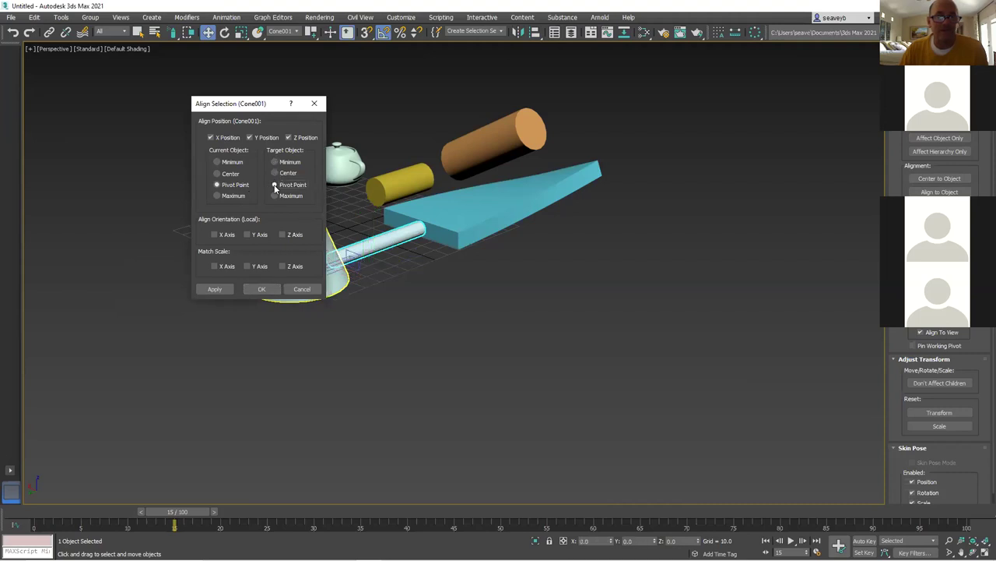
{"action": "left_click", "coordinate": [263, 290]}
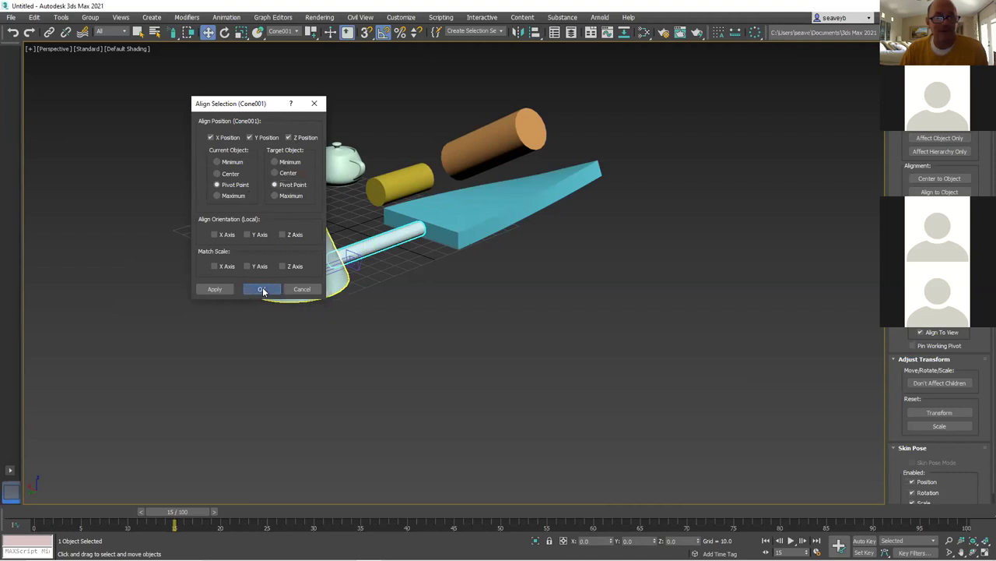
Re-align the blade's pivot to the cone's pivot and turn off Affect Pivot Only
{"action": "left_click", "coordinate": [500, 205]}
{"action": "left_click", "coordinate": [535, 32]}
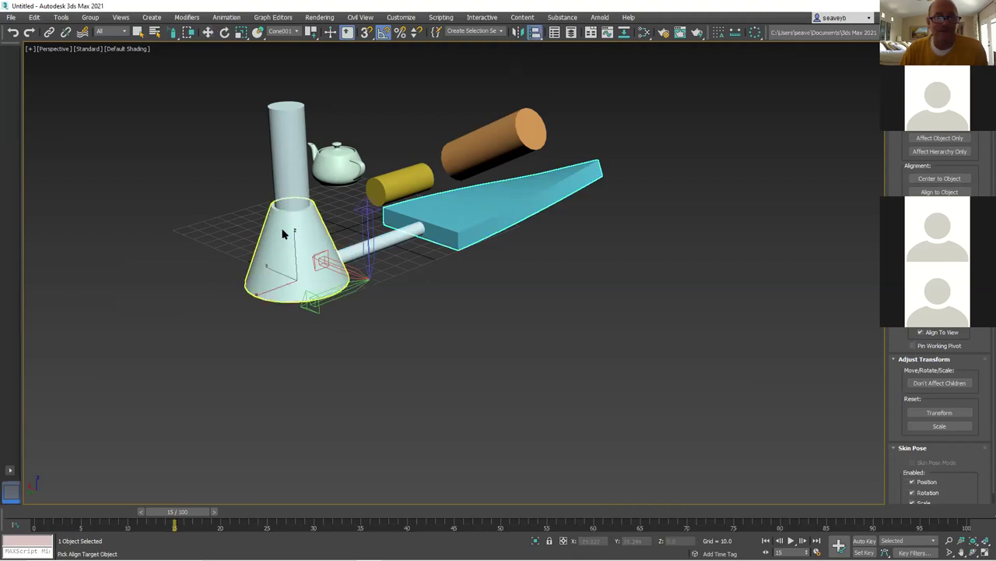
{"action": "left_click", "coordinate": [288, 285]}
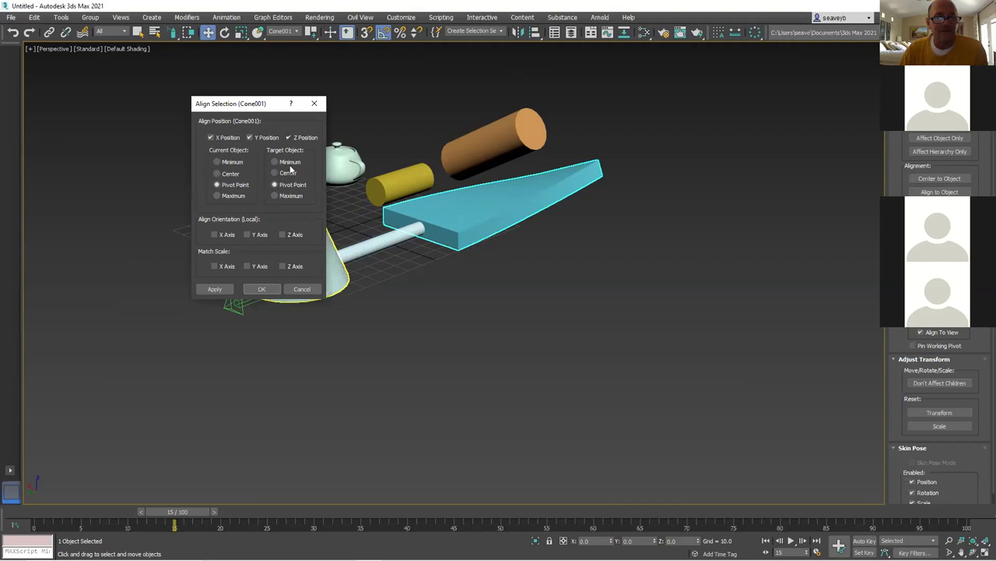
{"action": "left_click", "coordinate": [263, 289]}
{"action": "left_click", "coordinate": [920, 126]}
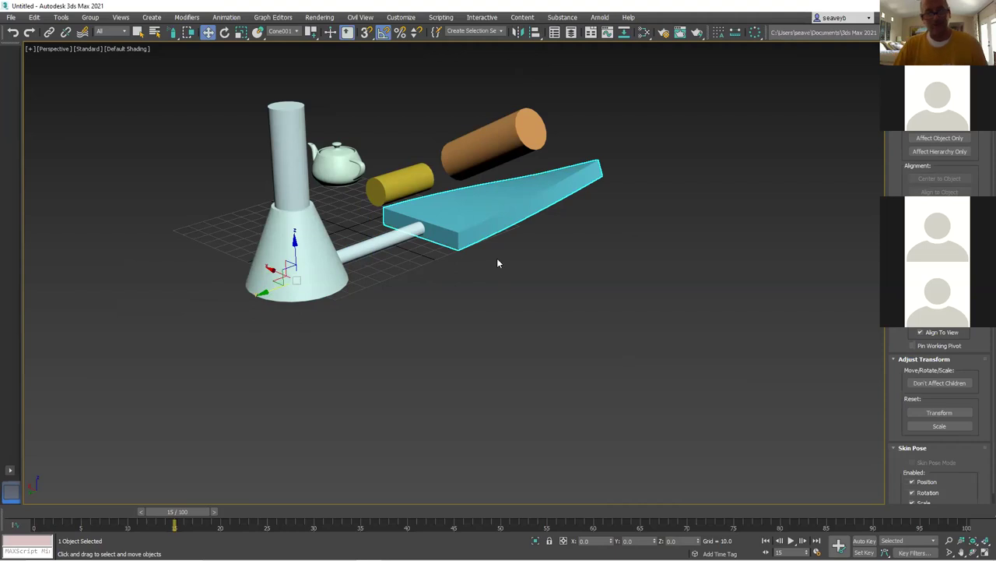
Rotate the blade and rod about Cone001's centre, testing then cancelling a rotated copy
{"action": "left_click", "coordinate": [395, 239], "text": "ctrl"}
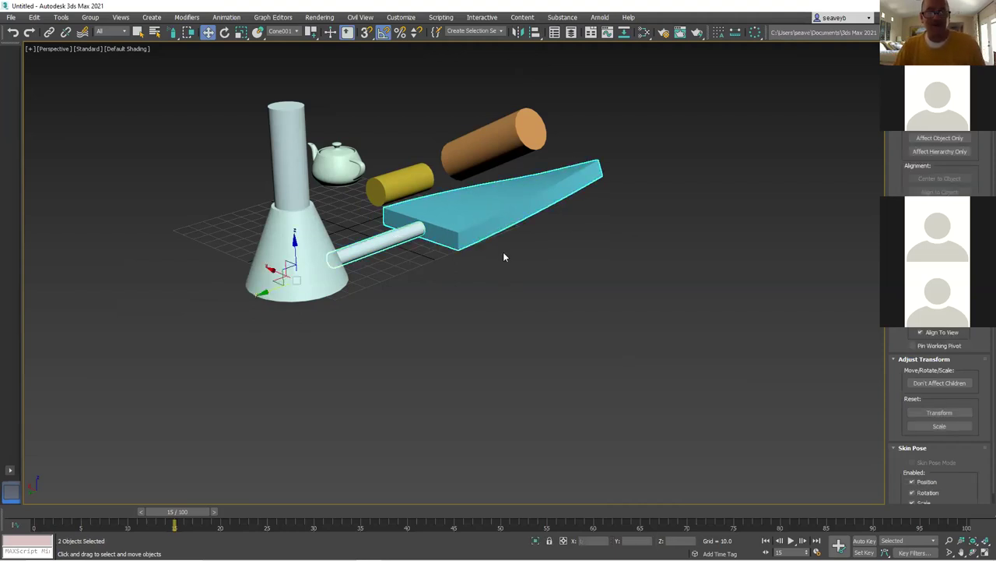
{"action": "left_click", "coordinate": [208, 33]}
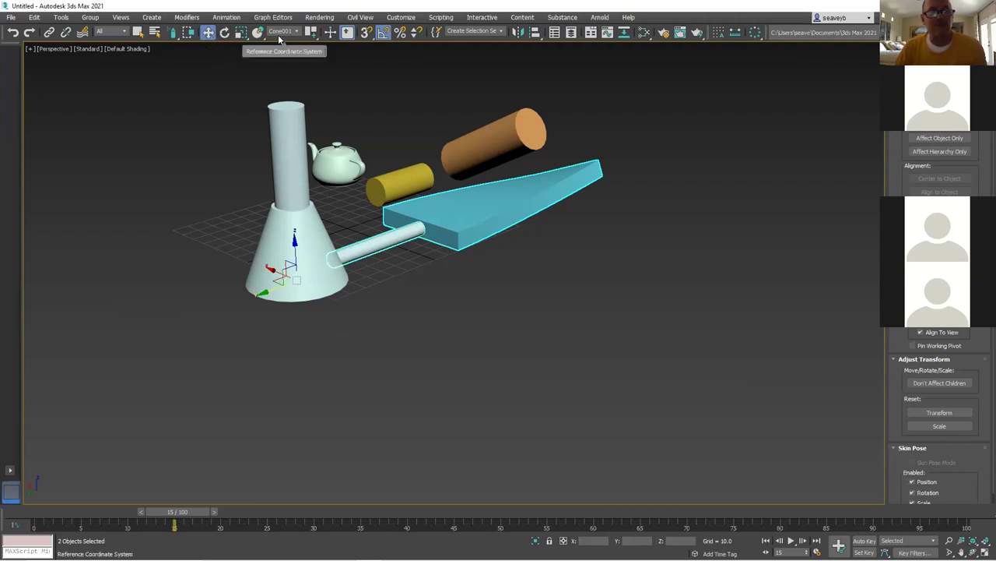
{"action": "left_click", "coordinate": [224, 32]}
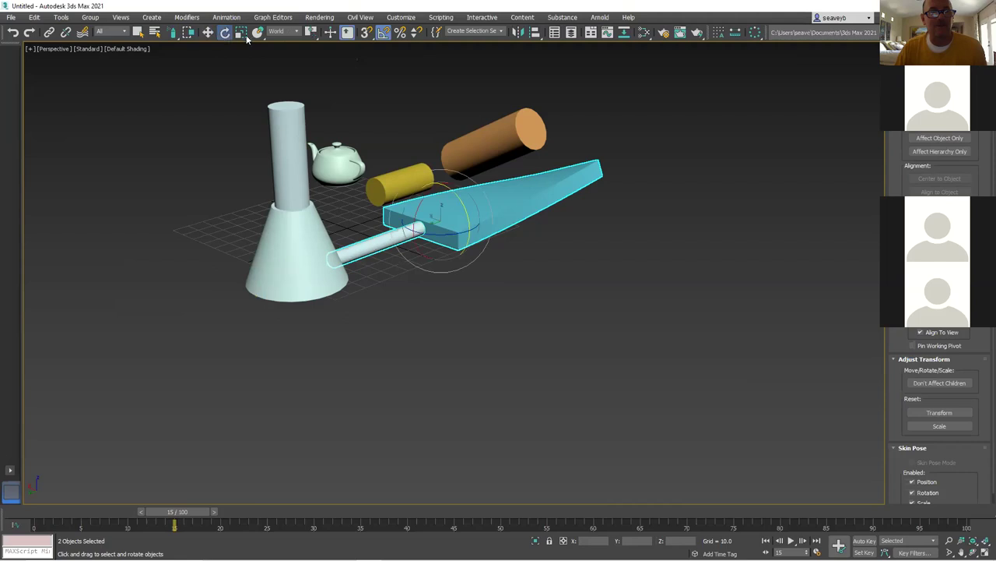
{"action": "left_click", "coordinate": [286, 31]}
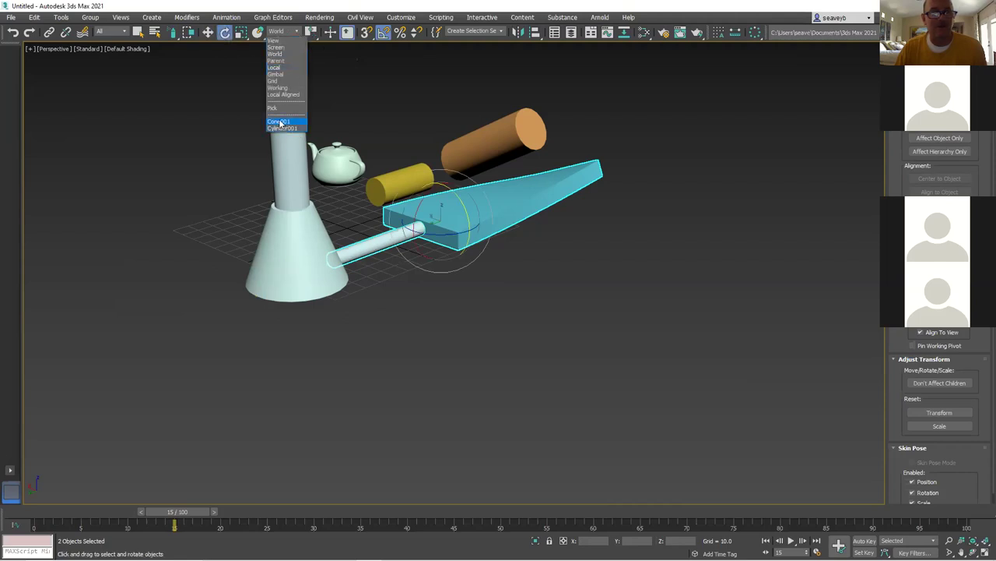
{"action": "left_click", "coordinate": [278, 121]}
{"action": "left_click_drag", "start_coordinate": [312, 33], "coordinate": [315, 85]}
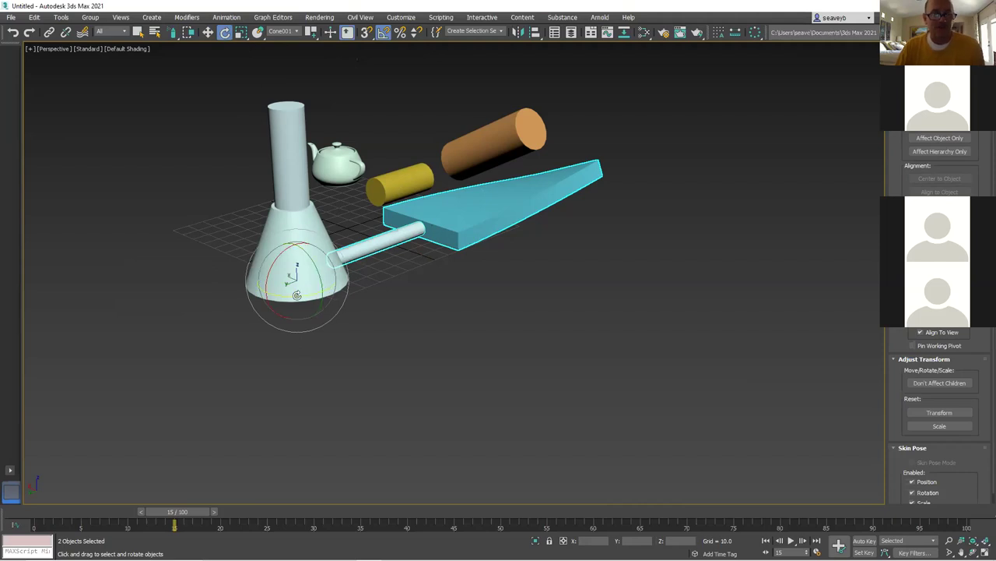
{"action": "mouse_move", "coordinate": [299, 293]}
{"action": "left_mouse_down", "text": "shift"}
{"action": "mouse_move", "coordinate": [259, 297]}
{"action": "mouse_move", "coordinate": [275, 294]}
{"action": "left_mouse_up", "text": "shift"}
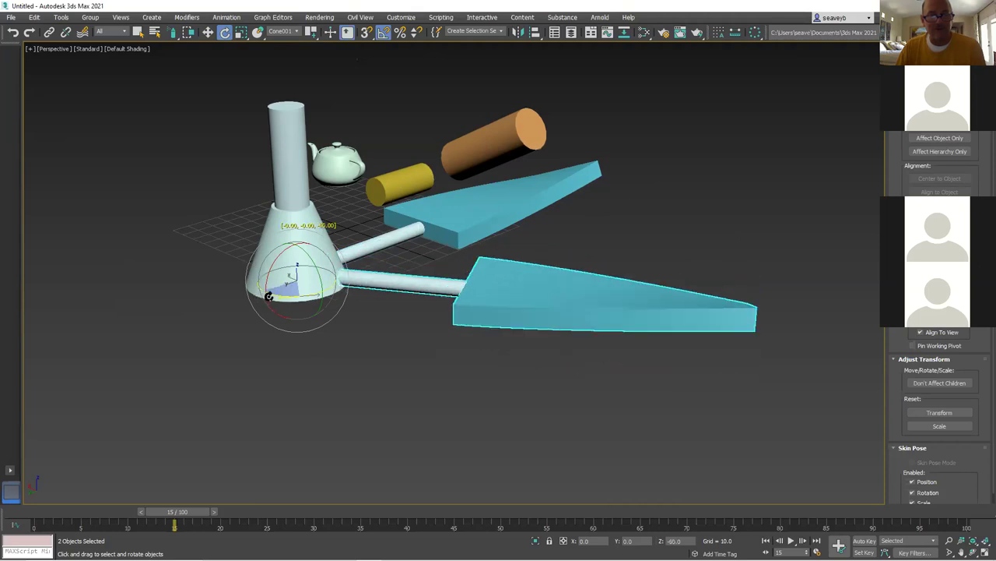
{"action": "right_click", "coordinate": [282, 289]}
Change the Angle Snap value in the snap settings
{"action": "right_click", "coordinate": [383, 32]}
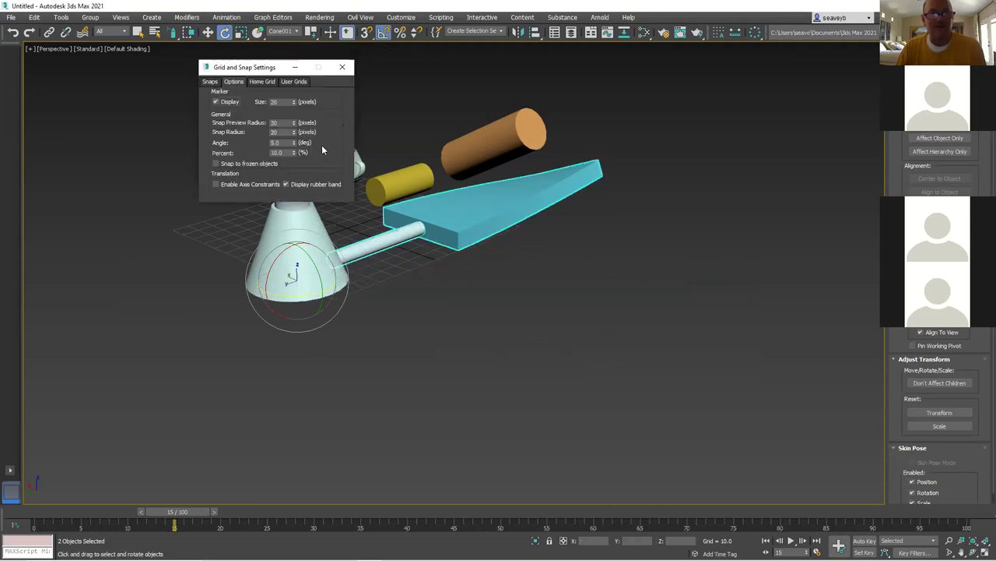
{"action": "double_click", "coordinate": [274, 142]}
{"action": "left_click_drag", "start_coordinate": [272, 143], "coordinate": [265, 142]}
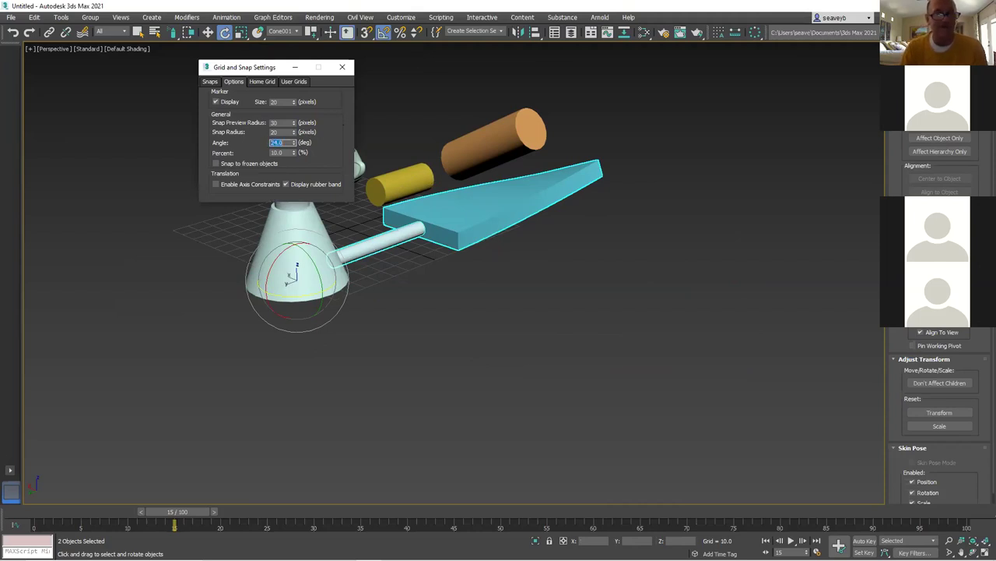
{"action": "left_click", "coordinate": [343, 68]}
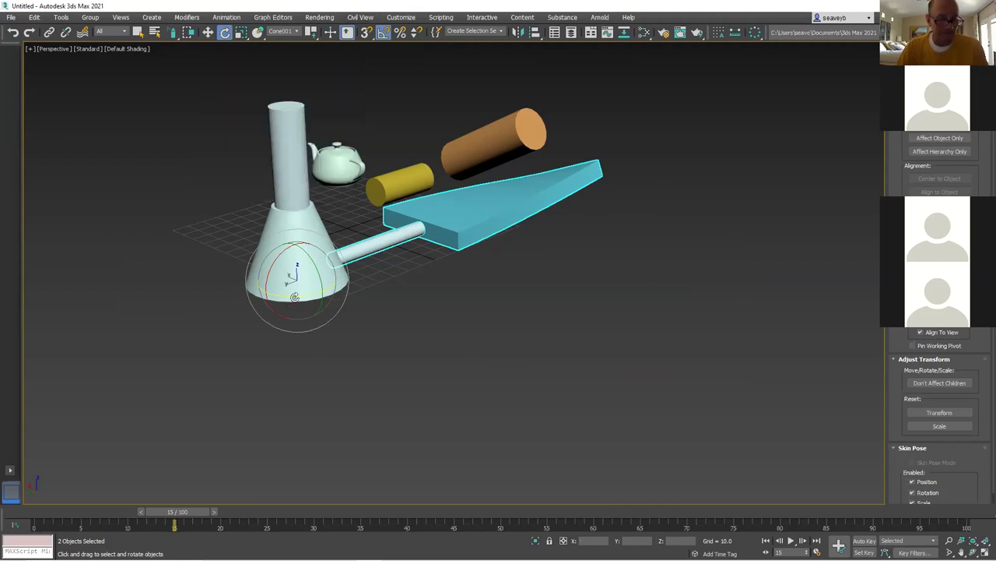
Shift-rotate the blade and rod around the cone into evenly spaced copies, five blades total
{"action": "left_click_drag", "start_coordinate": [295, 297], "coordinate": [281, 295], "text": "shift"}
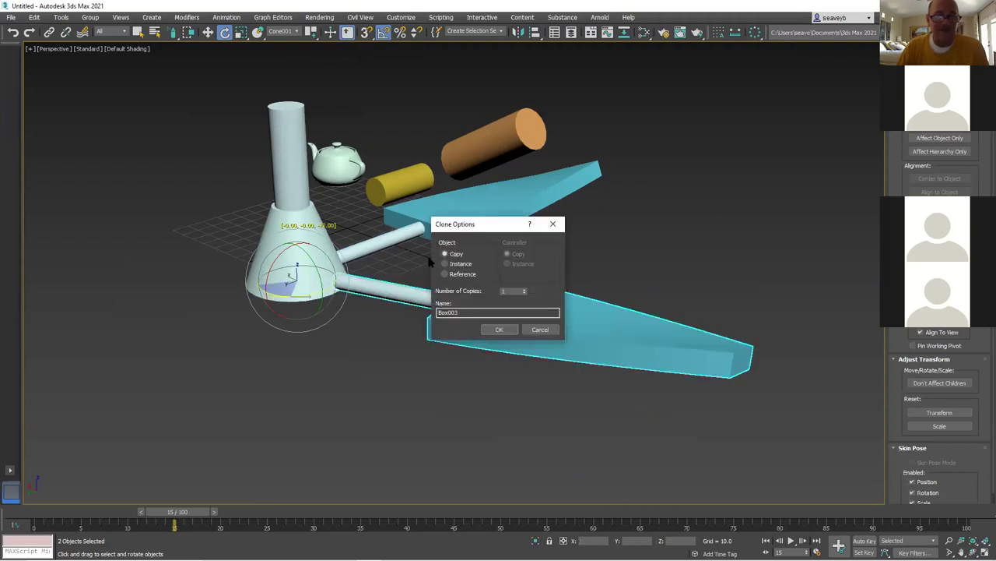
{"action": "left_click_drag", "start_coordinate": [508, 290], "coordinate": [494, 290]}
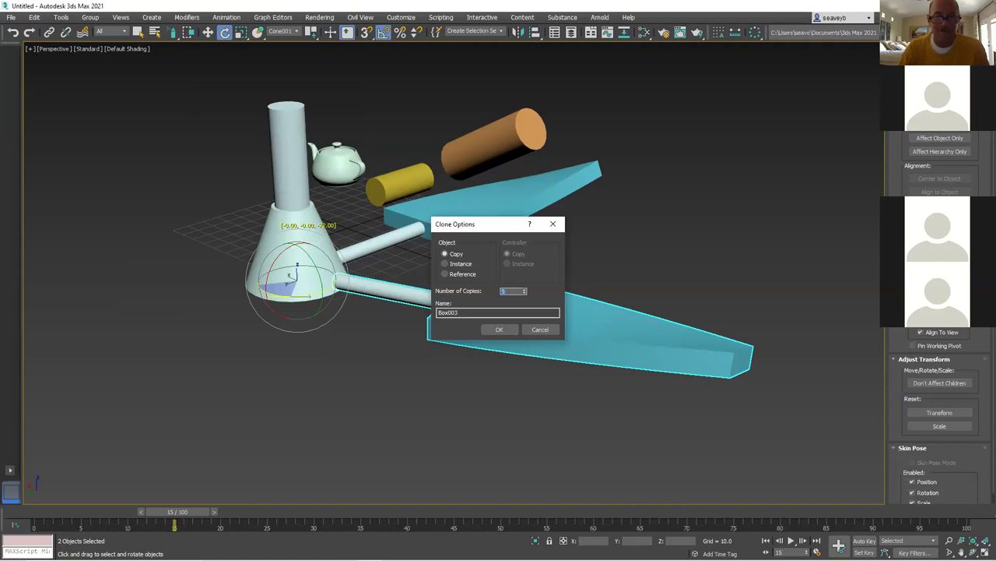
{"action": "left_click", "coordinate": [499, 330]}
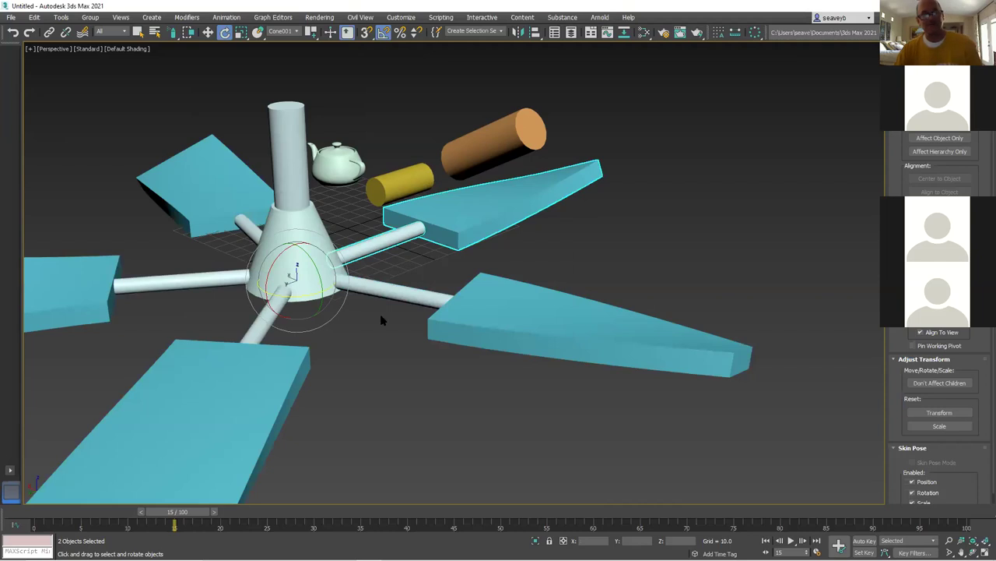
{"action": "mouse_move", "coordinate": [423, 356]}
{"action": "middle_mouse_down", "text": "alt"}
{"action": "mouse_move", "coordinate": [402, 313]}
{"action": "mouse_move", "coordinate": [414, 301]}
{"action": "mouse_move", "coordinate": [419, 358]}
{"action": "middle_mouse_up", "text": "alt"}
Restore the top-down fan view and enable the Axis Constraints toolbar
{"action": "key", "text": "shift+z"}
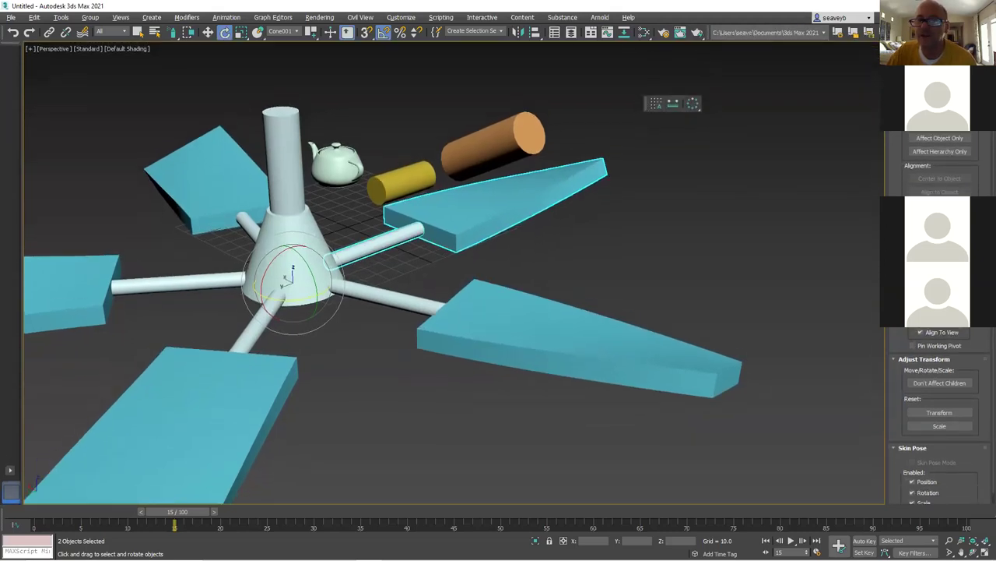
{"action": "right_click", "coordinate": [909, 133]}
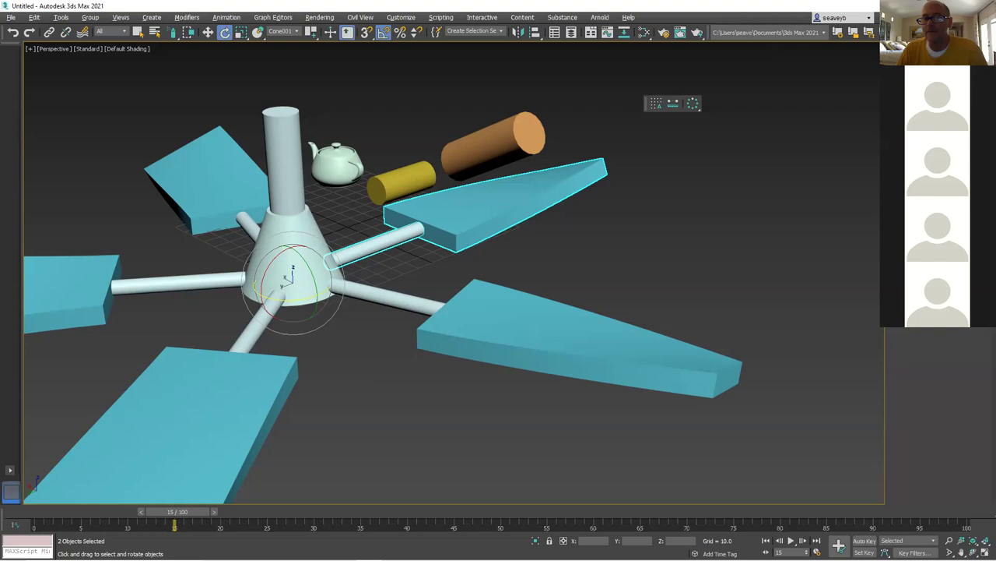
Create a flat purple box on the ground below the right blade
{"action": "left_click_drag", "start_coordinate": [400, 407], "coordinate": [531, 437]}
{"action": "left_click", "coordinate": [533, 413]}
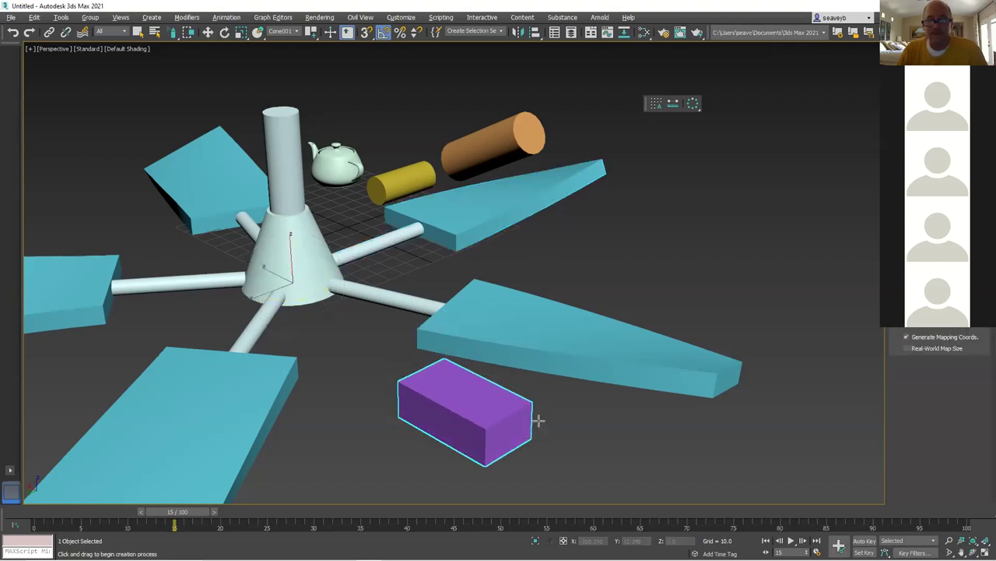
{"action": "right_click", "coordinate": [563, 417]}
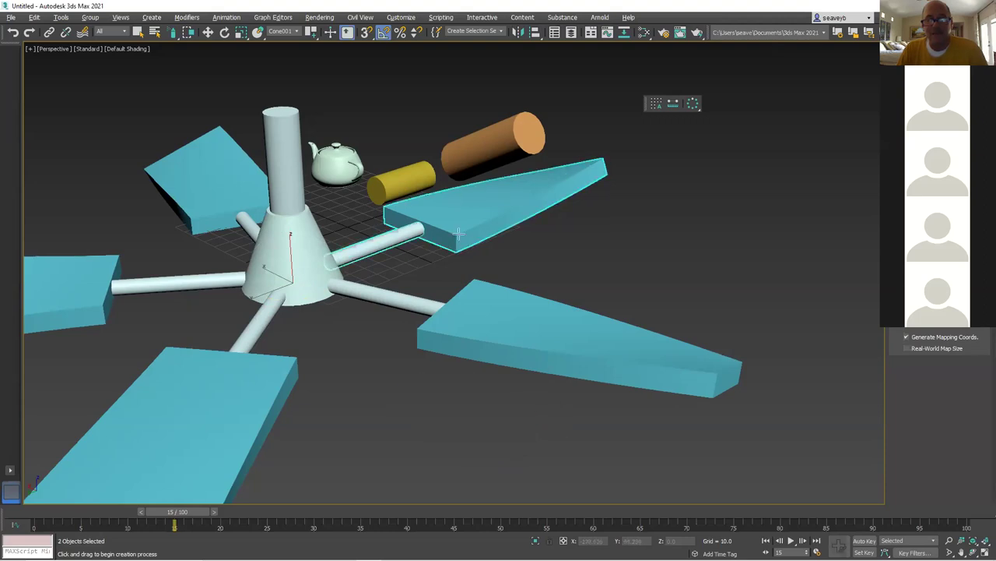
{"action": "left_click", "coordinate": [417, 31]}
{"action": "left_click_drag", "start_coordinate": [382, 396], "coordinate": [576, 436]}
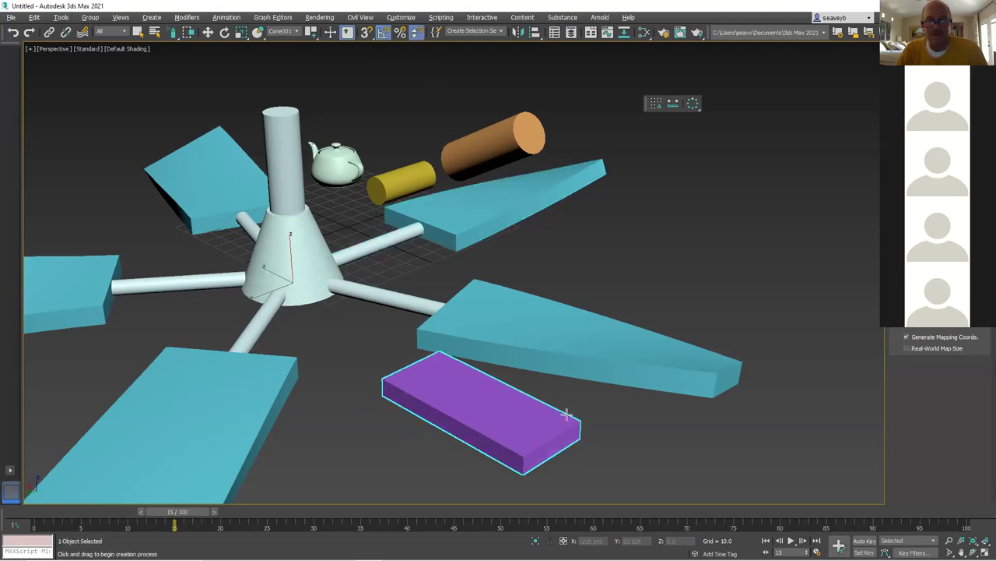
{"action": "left_click", "coordinate": [488, 421]}
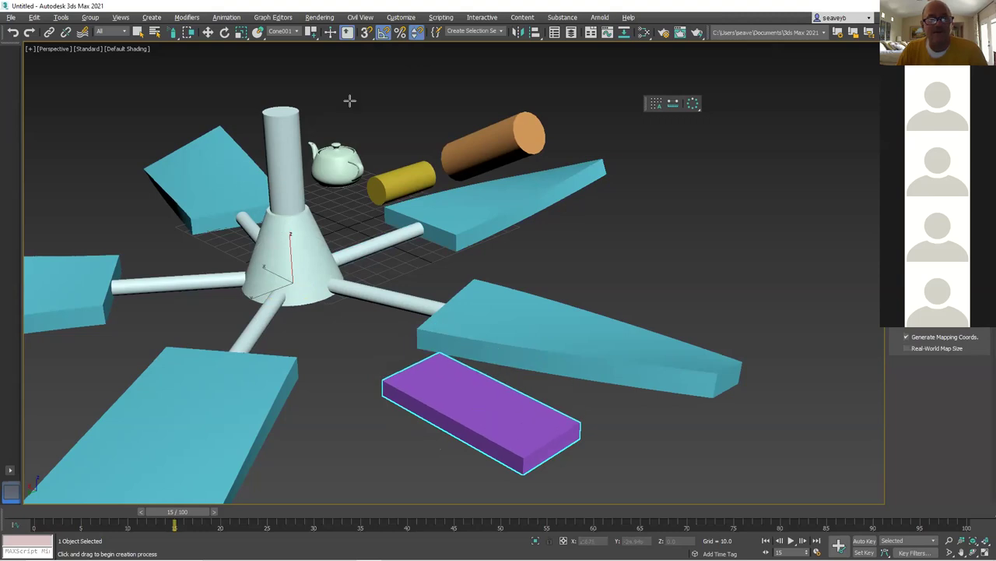
Turn on Snaps Toggle and create a small, low green box beside the purple one
{"action": "right_click", "coordinate": [417, 31]}
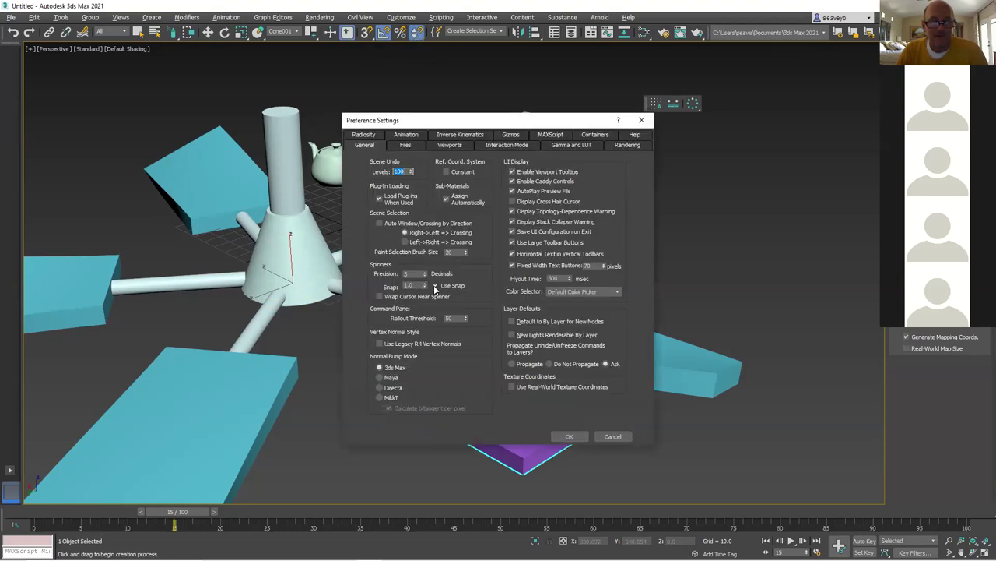
{"action": "left_click", "coordinate": [612, 436]}
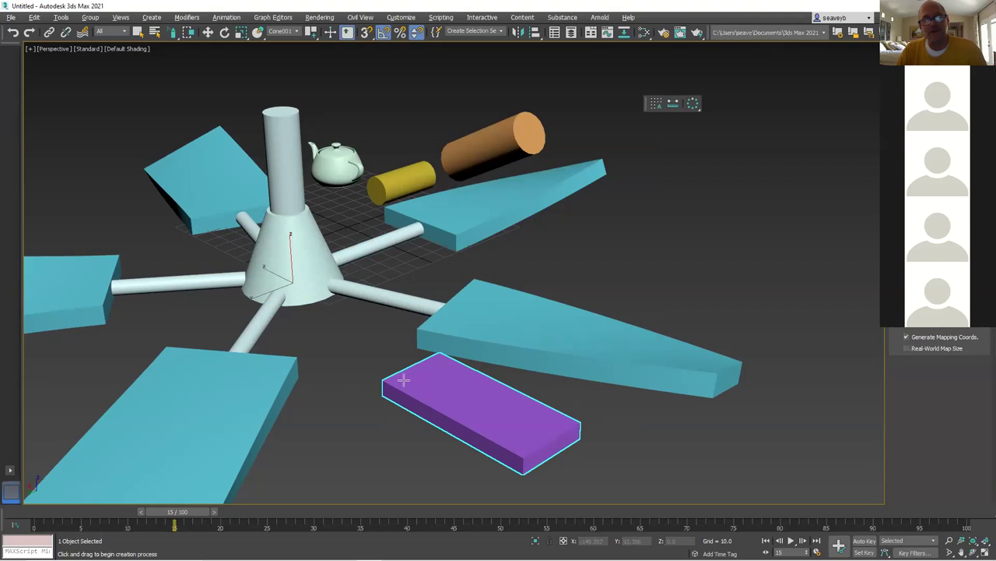
{"action": "left_click", "coordinate": [366, 32]}
{"action": "left_click_drag", "start_coordinate": [323, 421], "coordinate": [397, 442]}
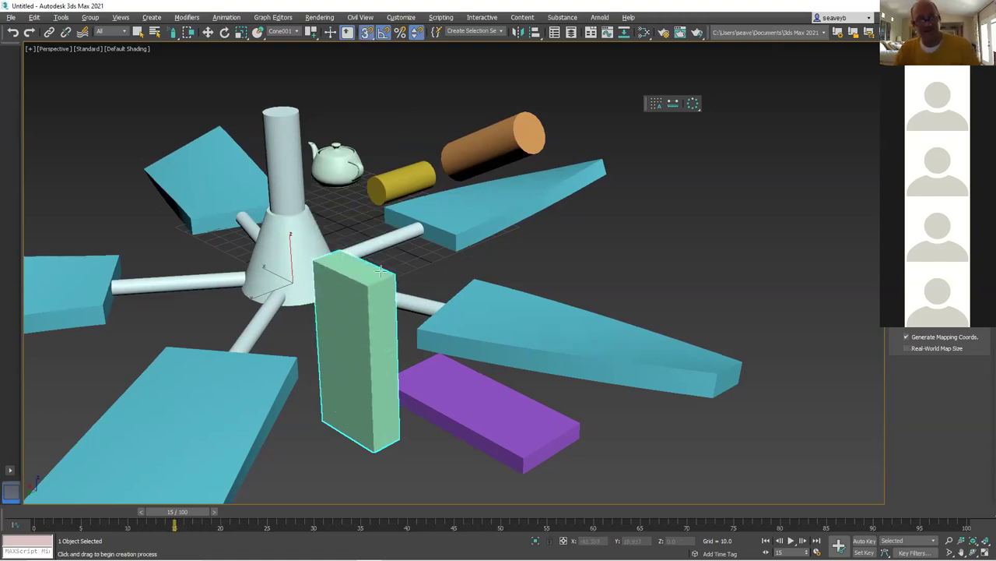
{"action": "left_click", "coordinate": [369, 419]}
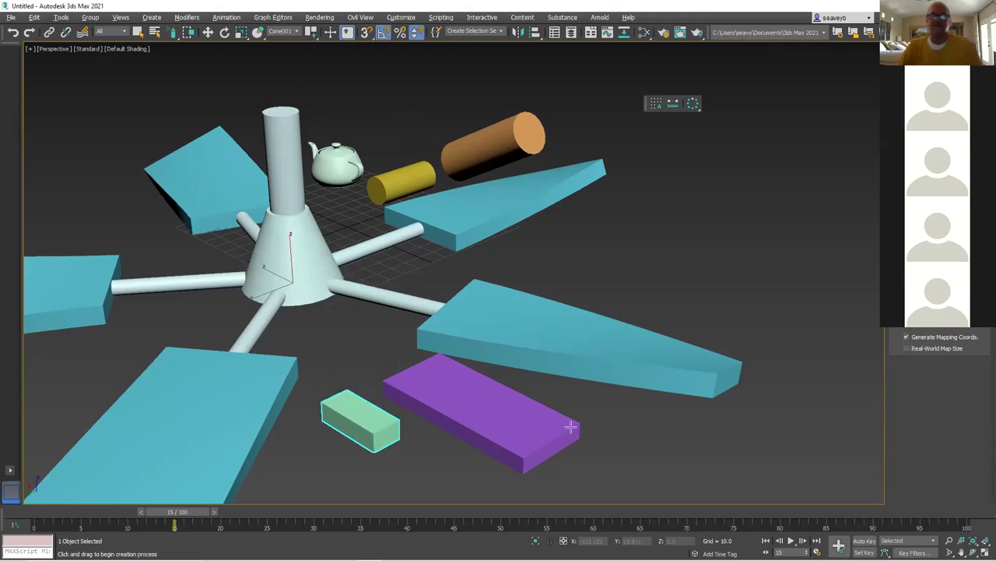